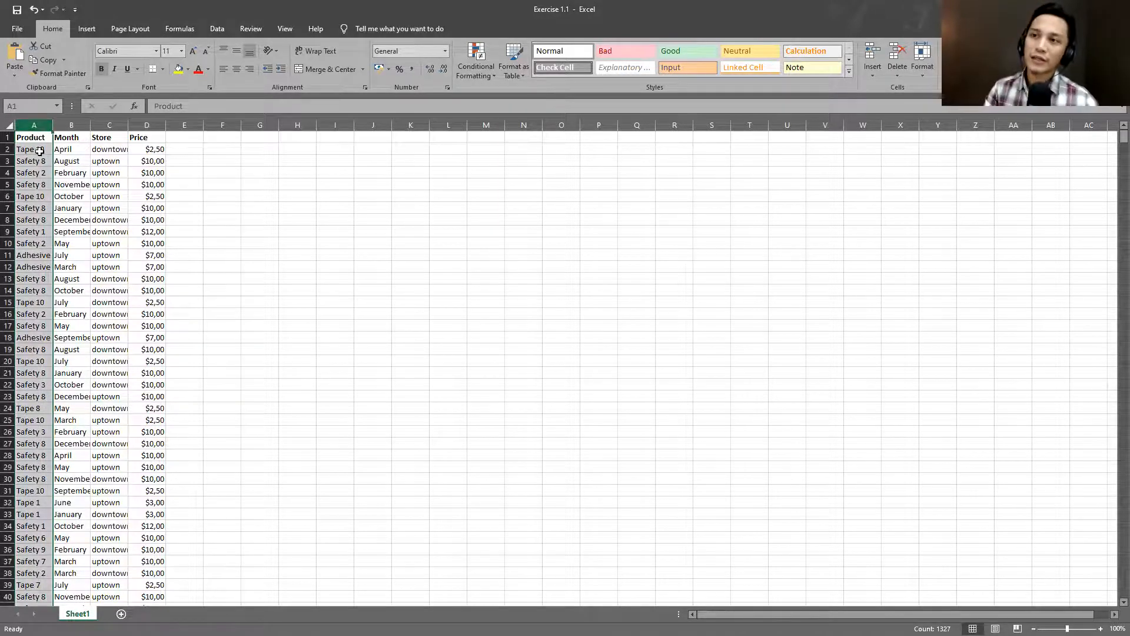
left_click(40, 152)
type("z")
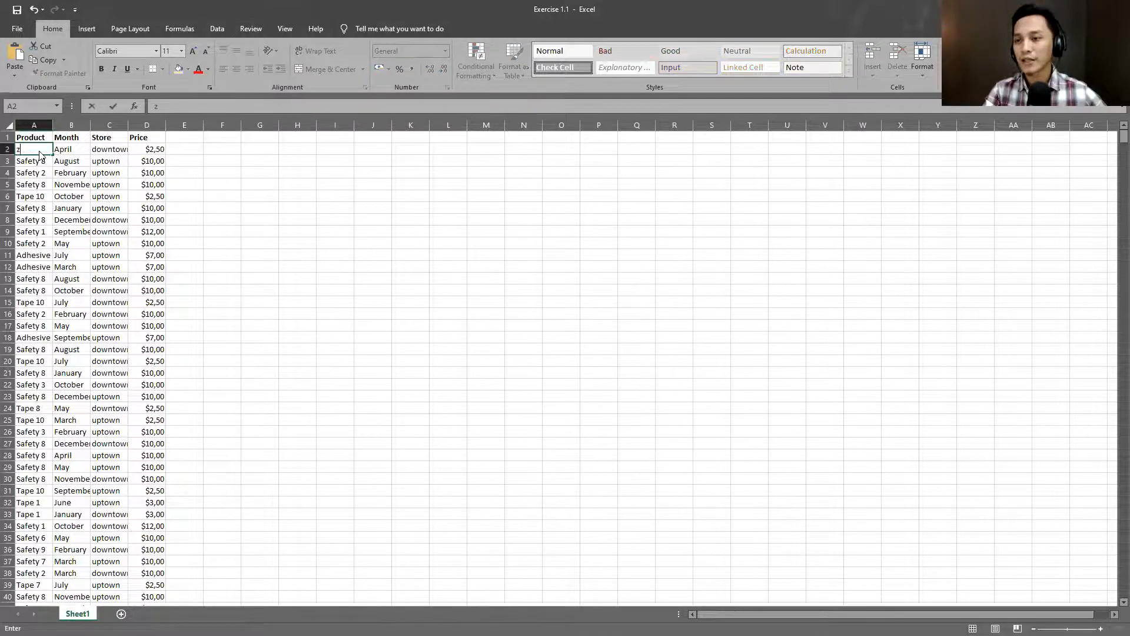
key("super+Down")
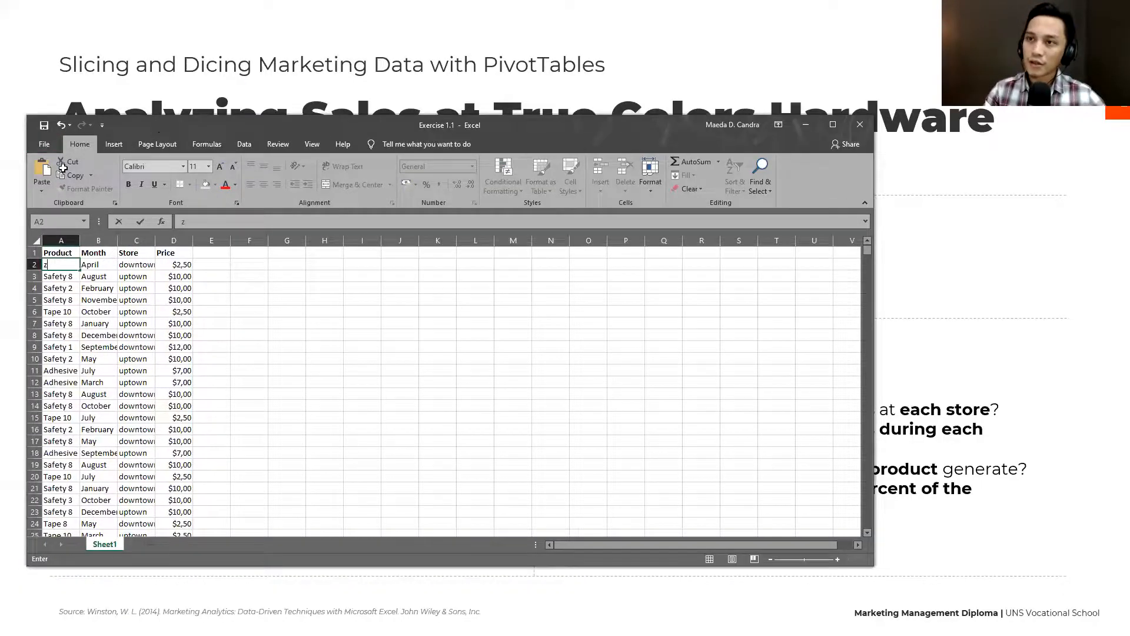
double_click(155, 122)
key("Escape")
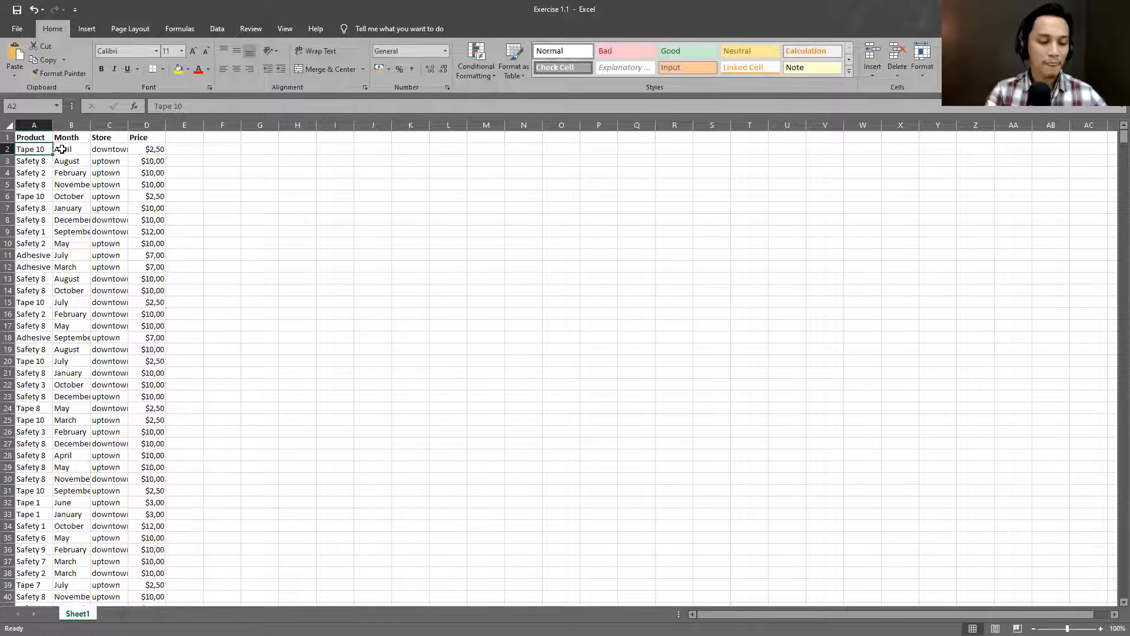
Check how far the Product column's data extends and look over the entries in the Month column
key("ctrl+shift+Down")
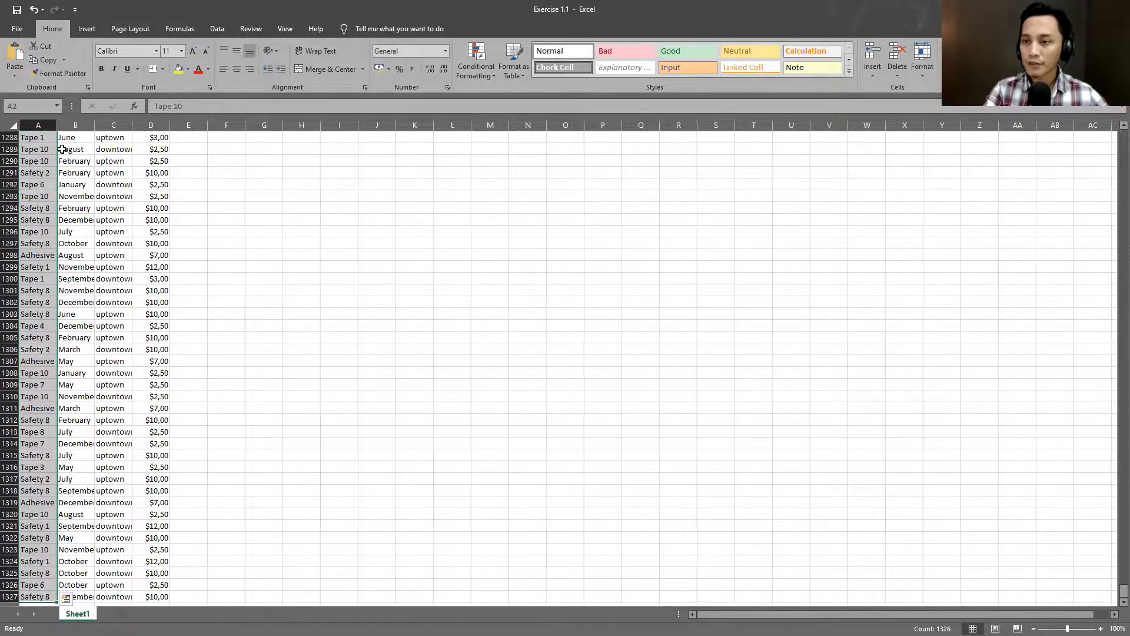
key("ctrl+Home")
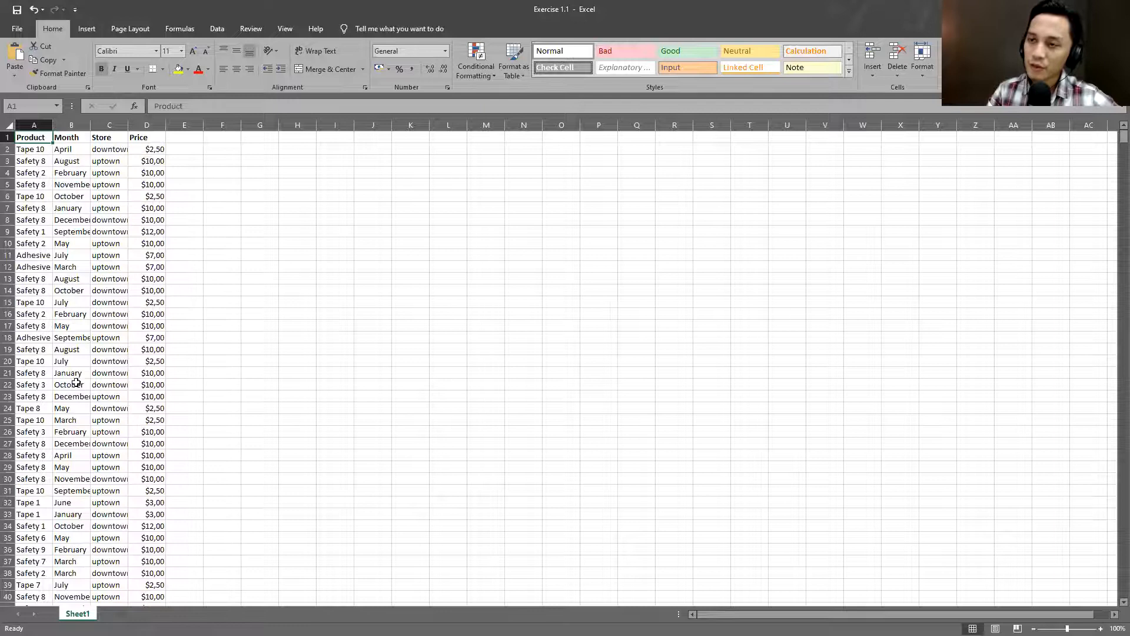
left_click(71, 290)
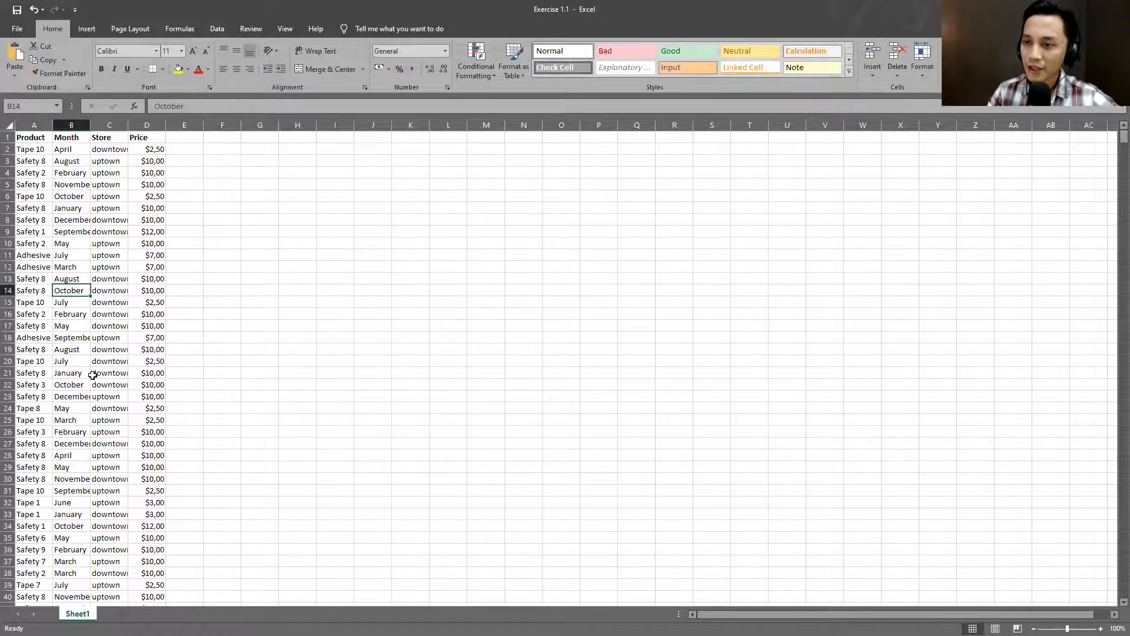
left_click(76, 266)
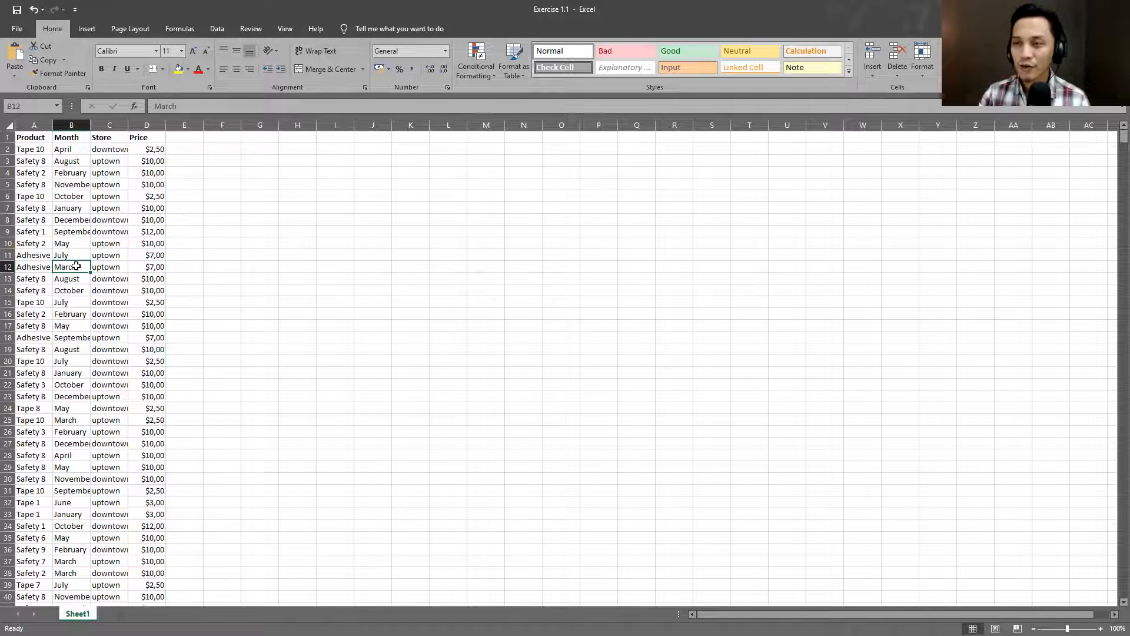
left_click(71, 125)
left_click(200, 216)
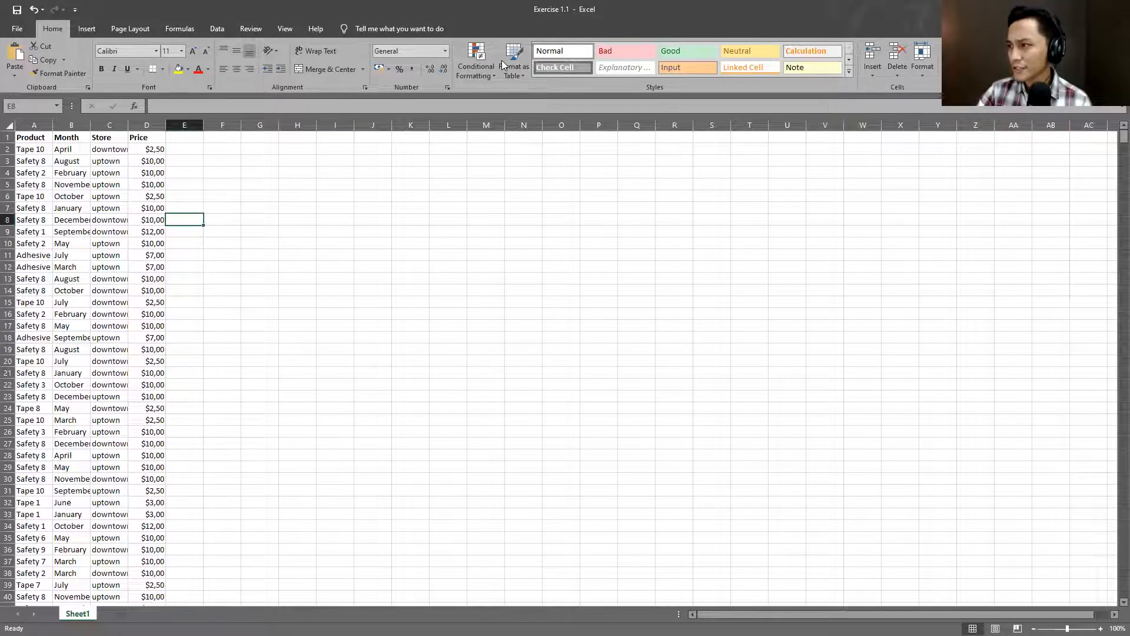
Review the brief and questions on the True Colors Hardware slide, and return to the Exercise 1.1 workbook in Excel
left_click_drag(502, 10, 362, 144)
left_click(778, 407)
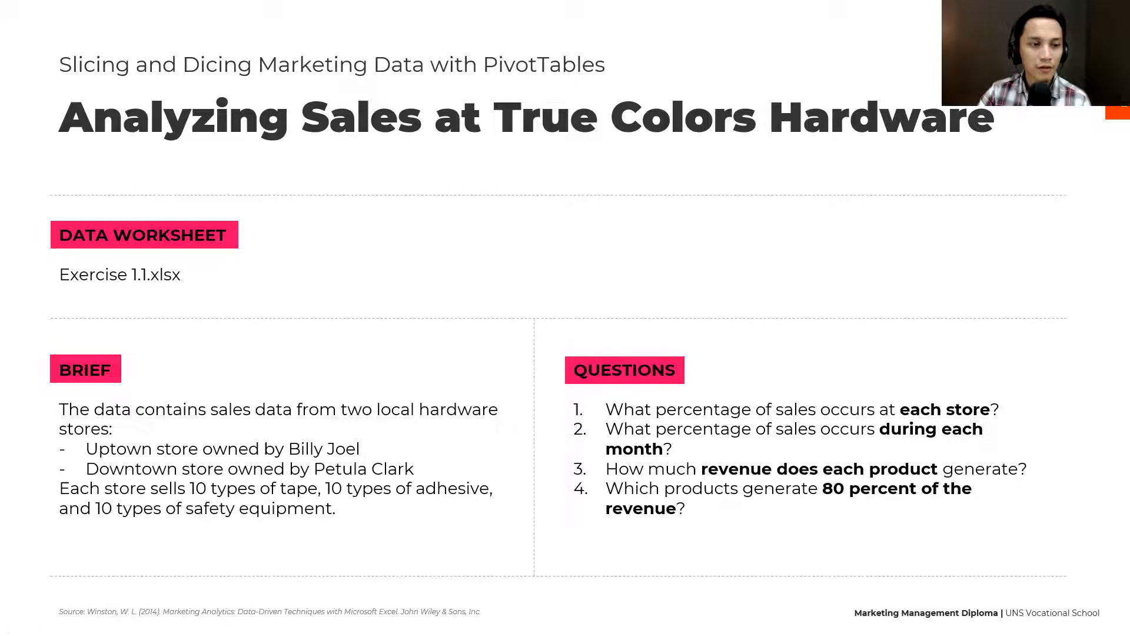
key("Escape")
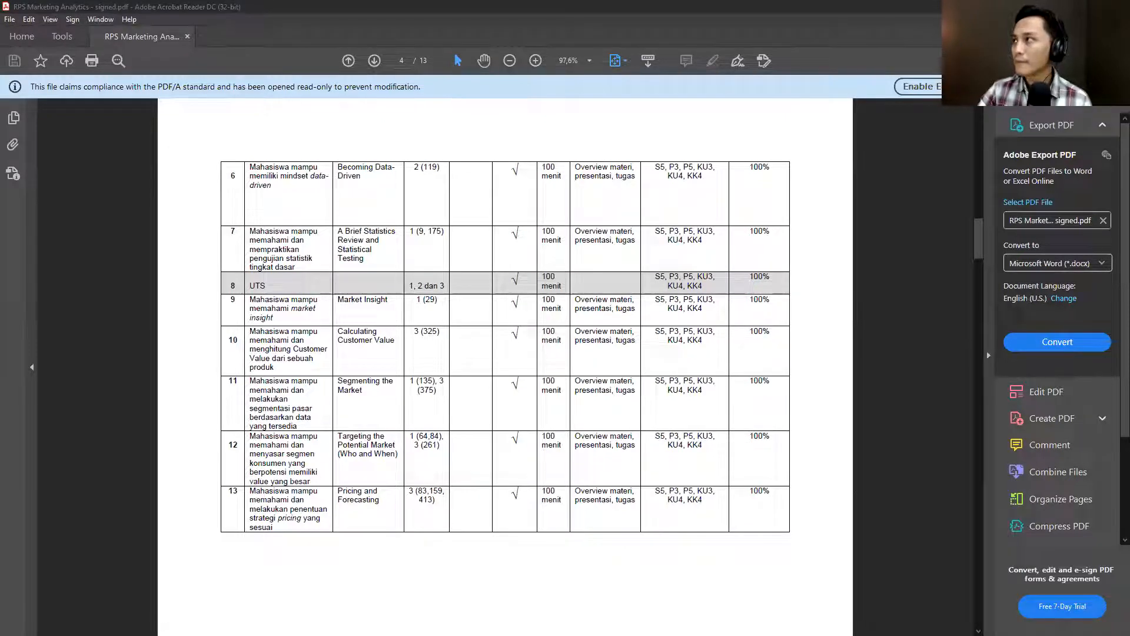
key("alt+Tab")
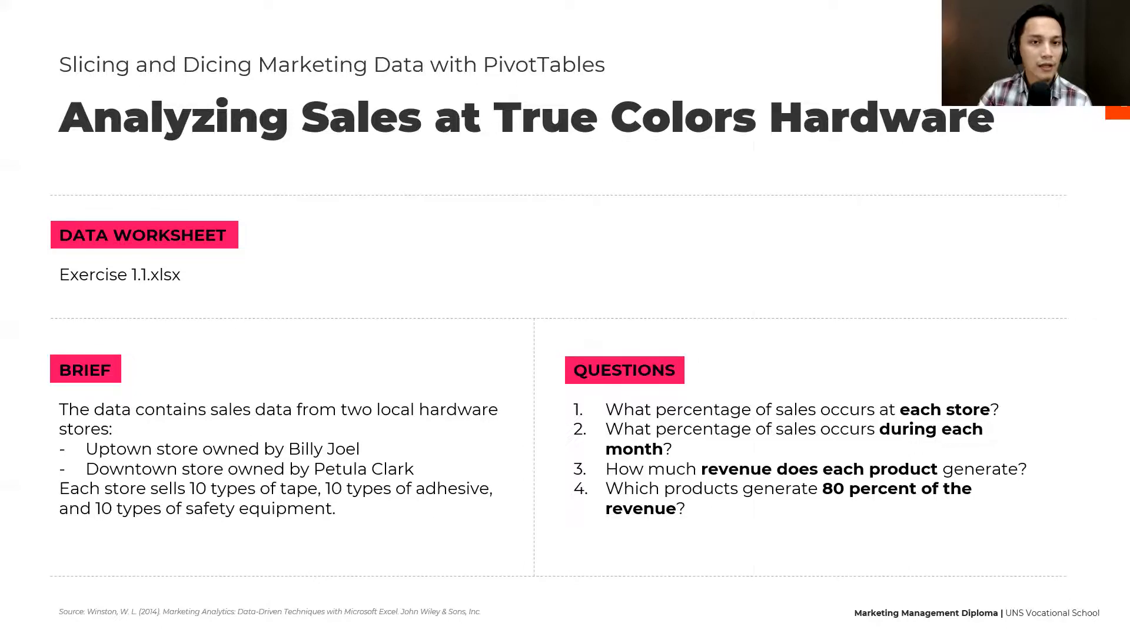
key("alt+Tab")
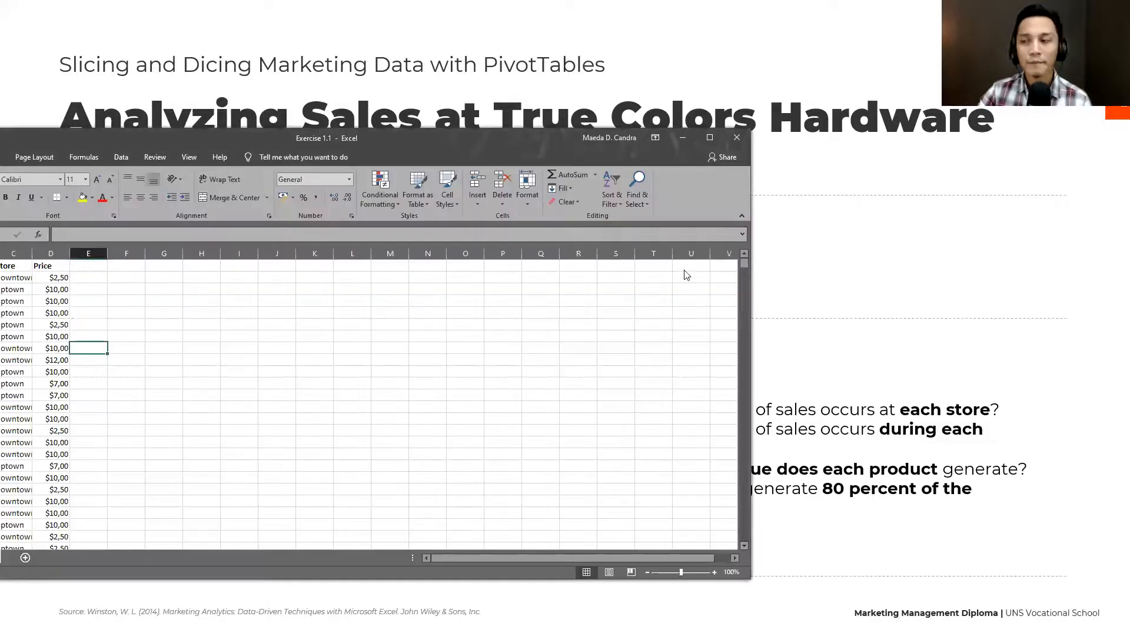
double_click(511, 139)
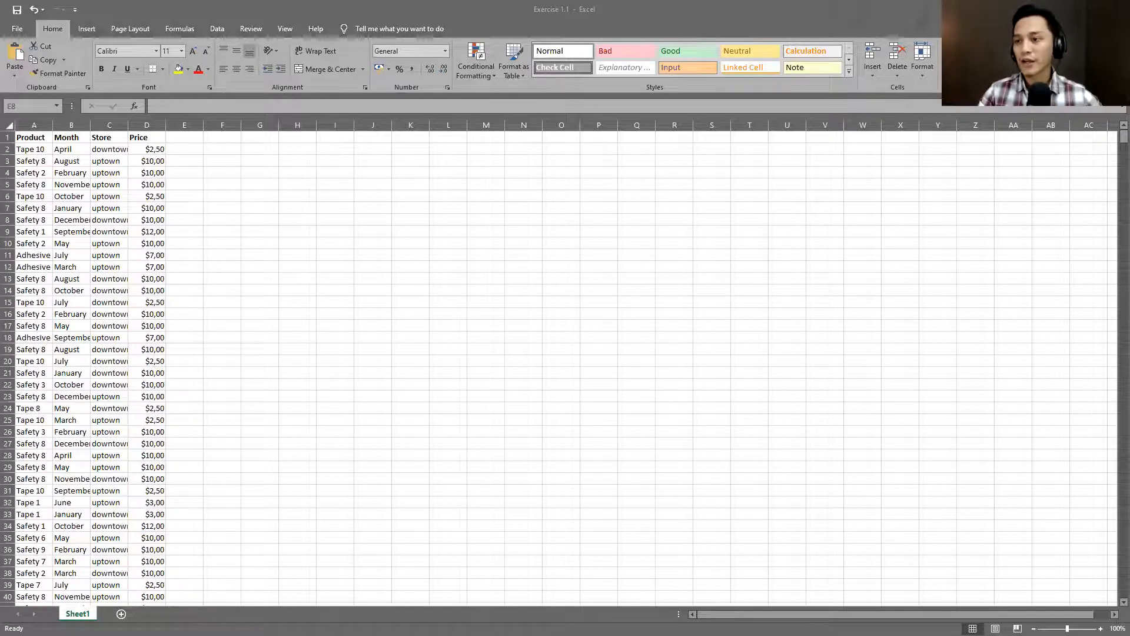
Zoom the worksheet in to 210% and fit the Product column's width to its contents
left_click(170, 292)
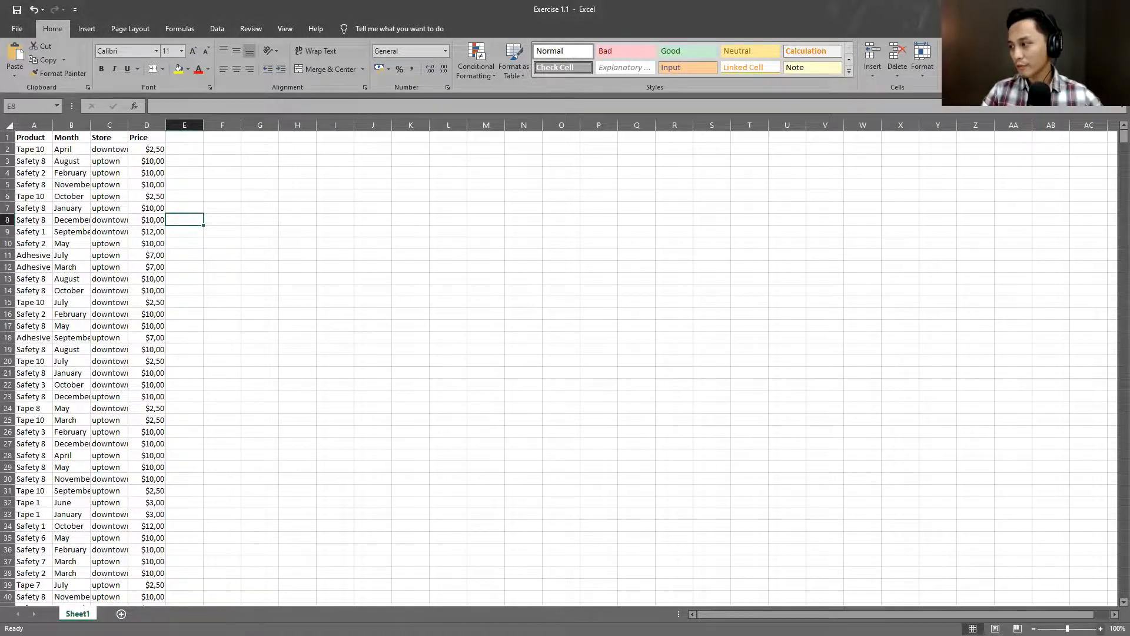
scroll(436, 433, "up", 4)
scroll(437, 434, "up", 5)
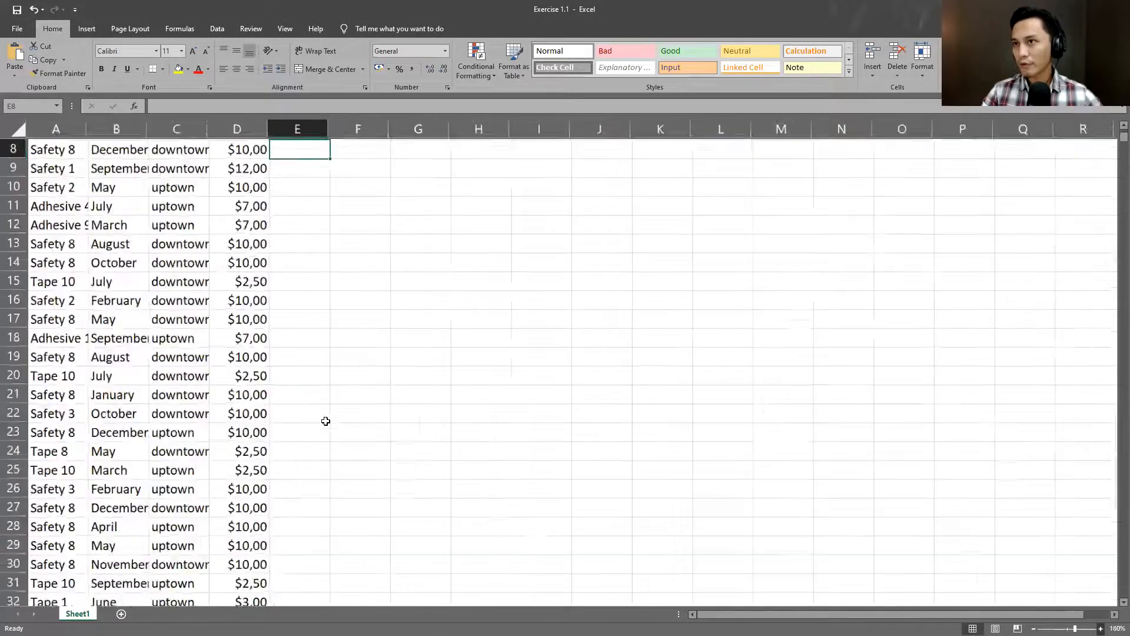
scroll(492, 247, "up", 3)
left_click(491, 249)
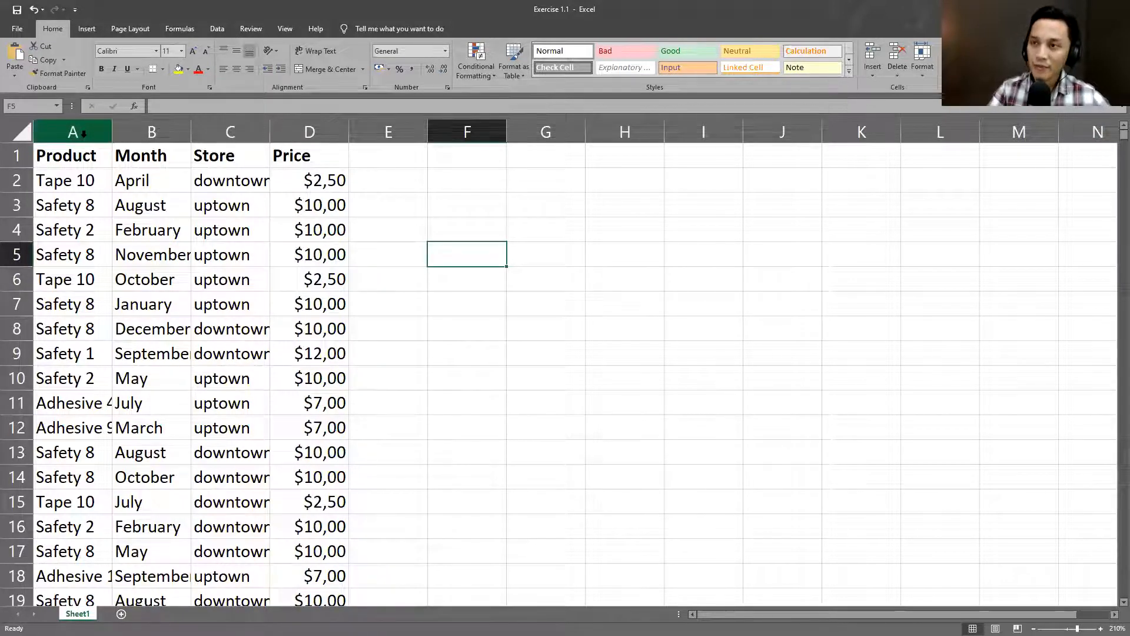
double_click(111, 128)
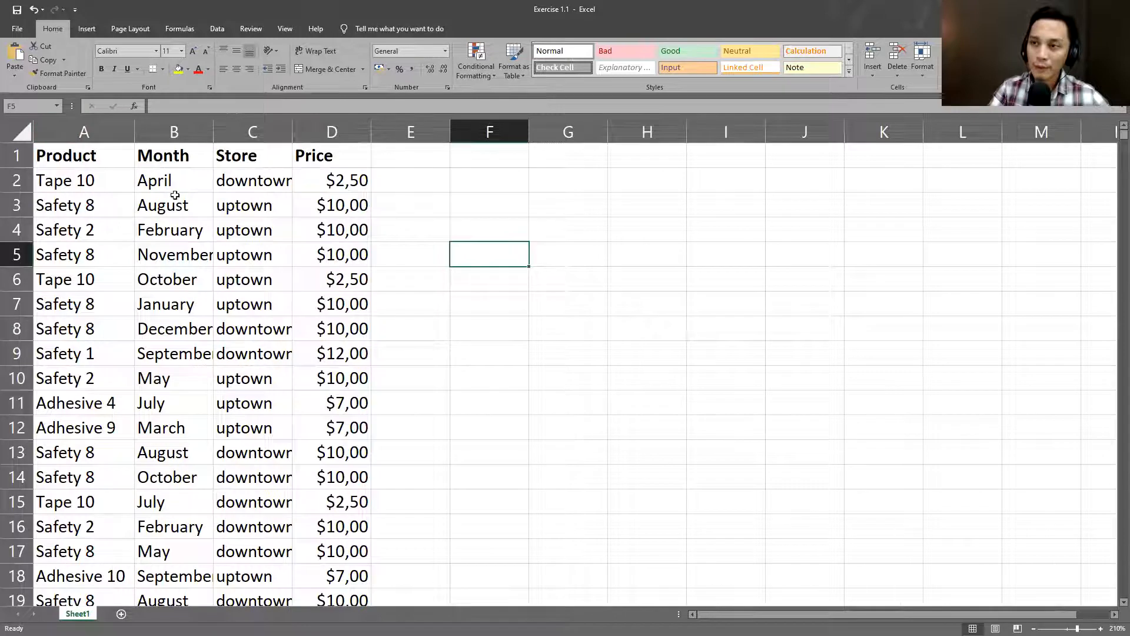
Look over the Month entries and highlight the full Product, Month, Store and Price columns for review
left_click(177, 200)
left_click(176, 179)
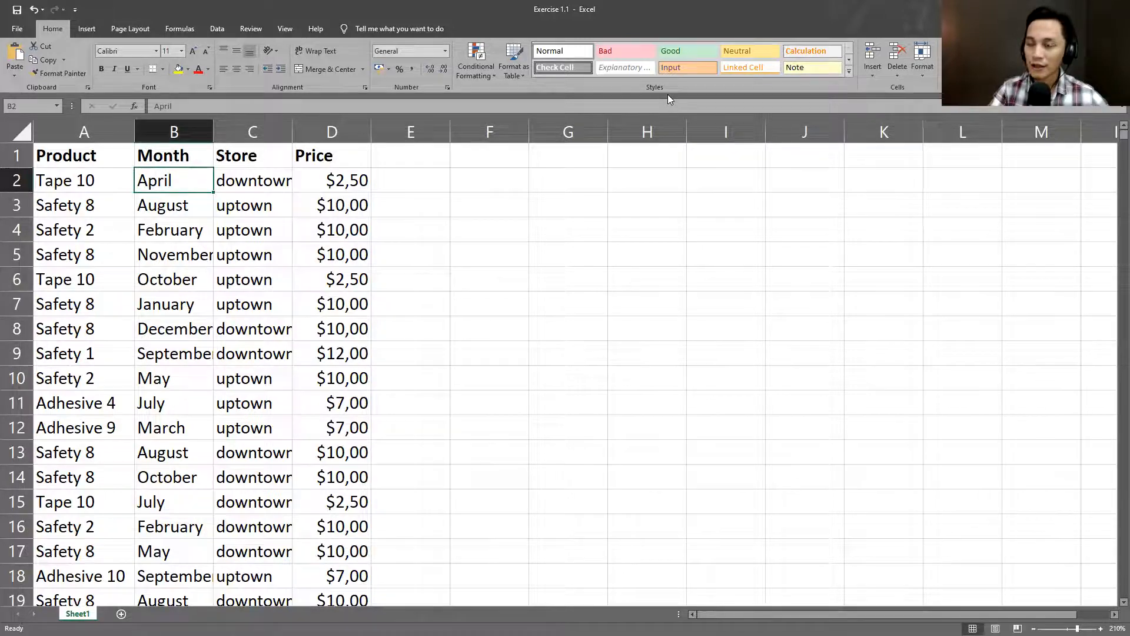
key("alt+Tab")
key("alt+Tab")
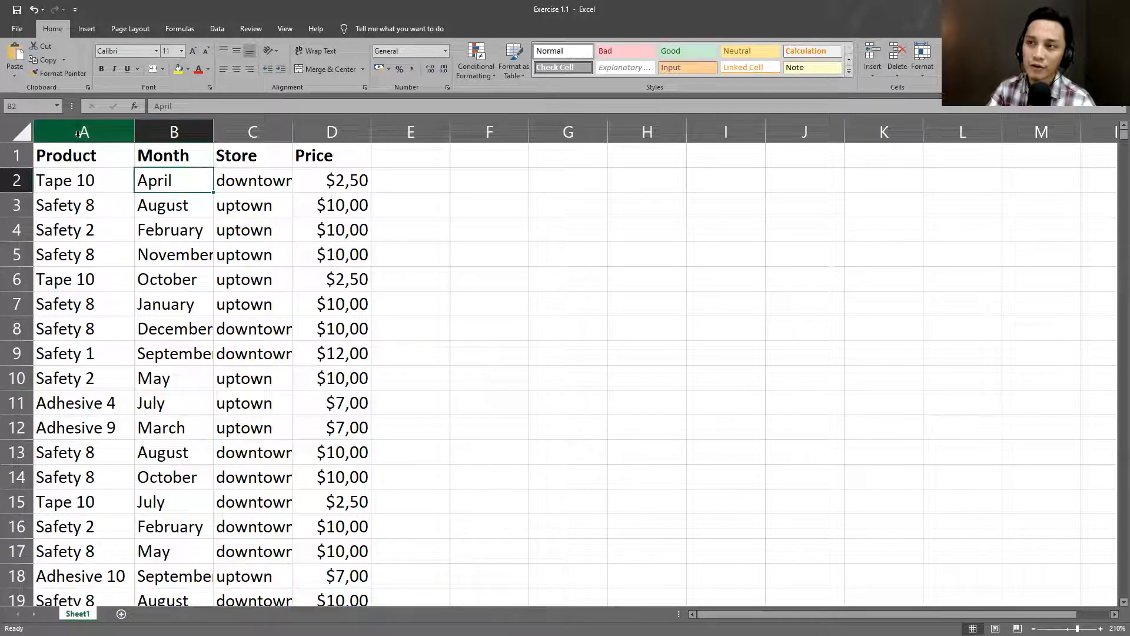
left_click_drag(77, 136, 336, 142)
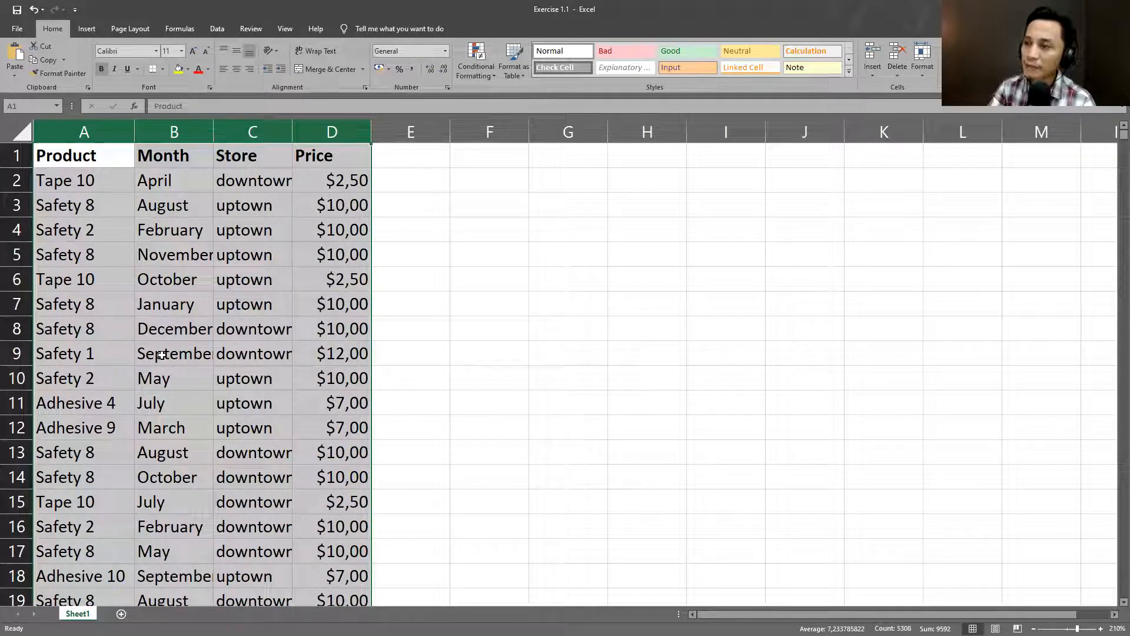
left_click(78, 417)
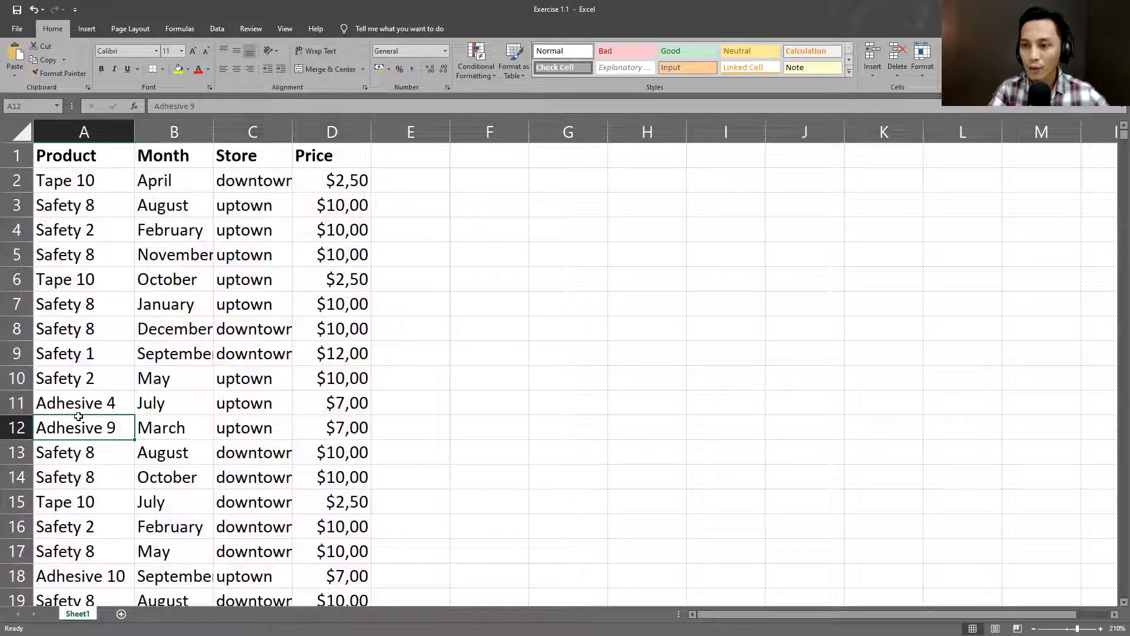
Check where the Product column's data ends and return to its header cell
key("ctrl+Down")
key("Down")
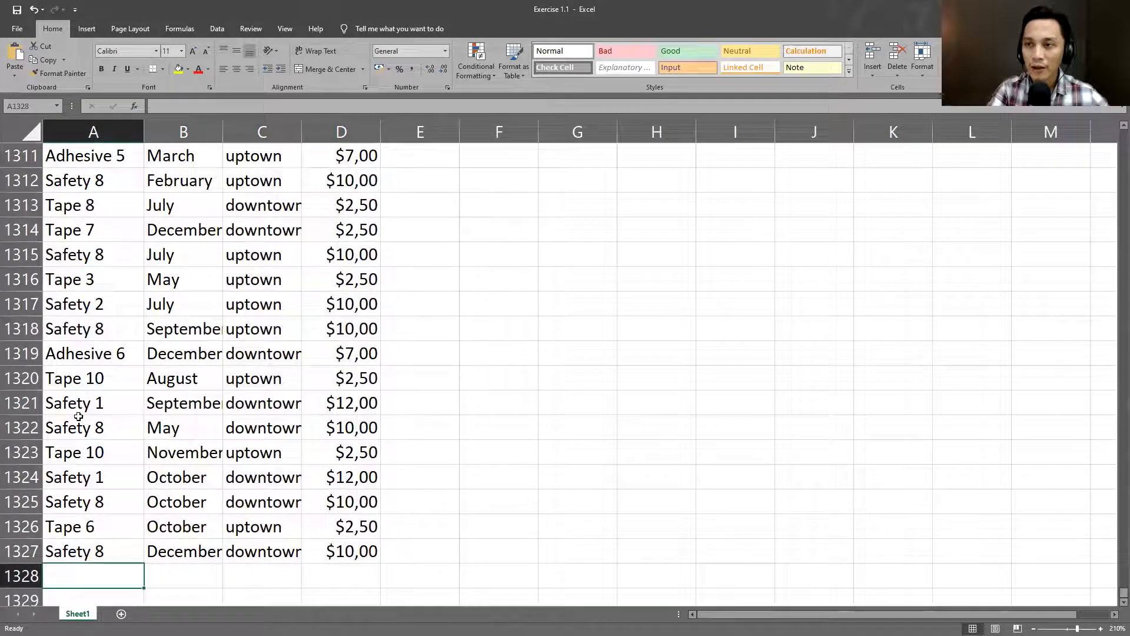
key("Up")
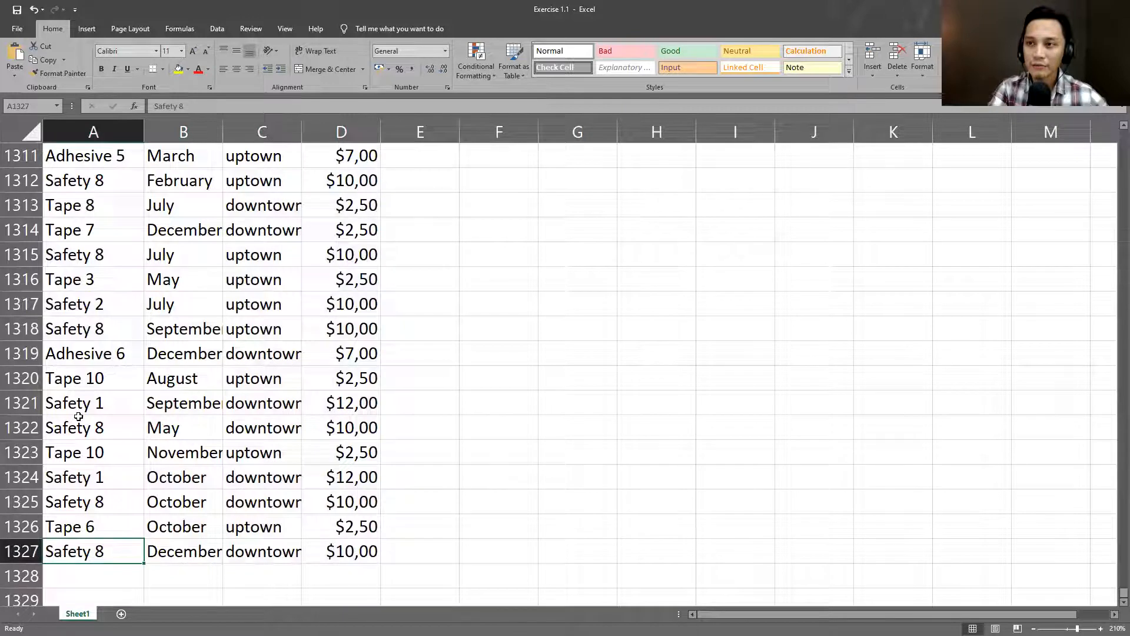
key("ctrl+Up")
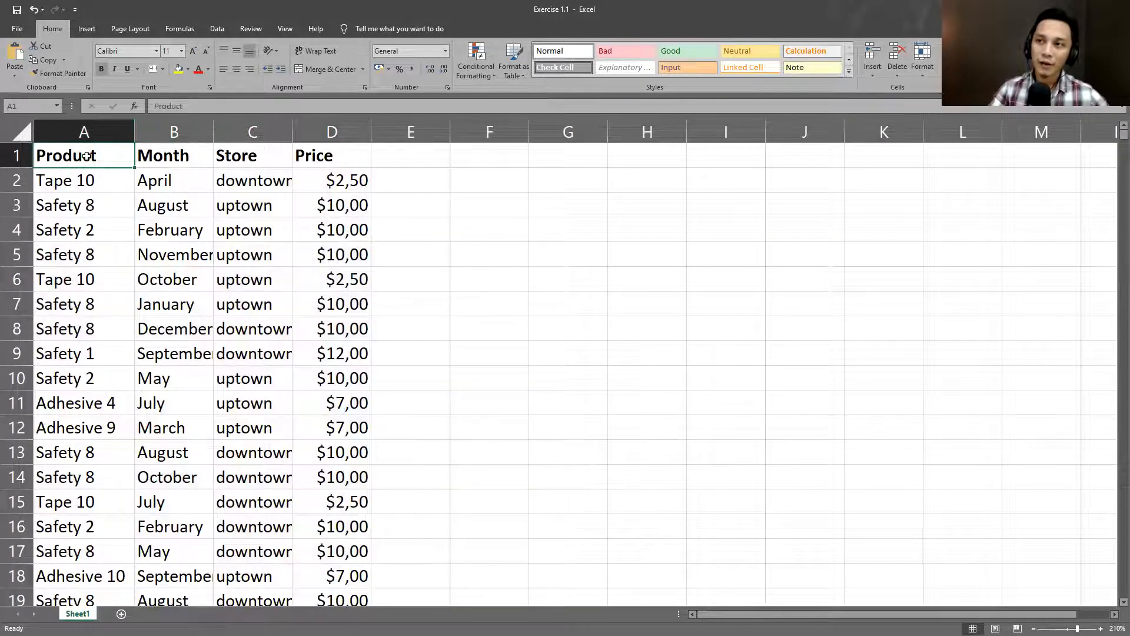
Select the data range from the Product header to the last Price entry, and examine the empty row directly below it
key("ctrl+shift+Down")
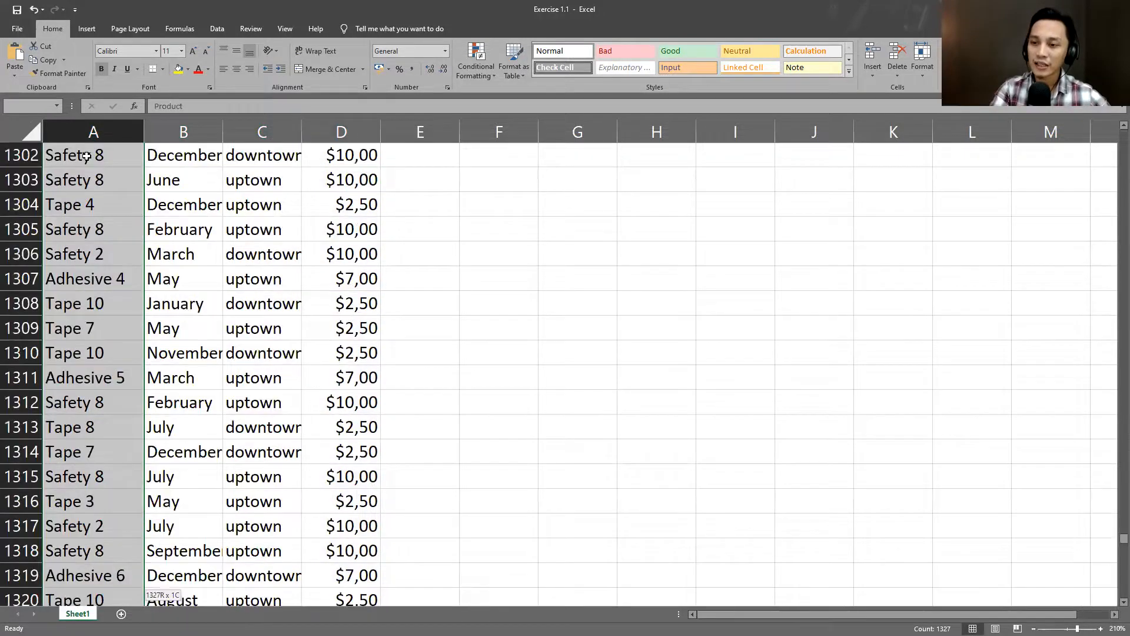
key("ctrl+shift+Right")
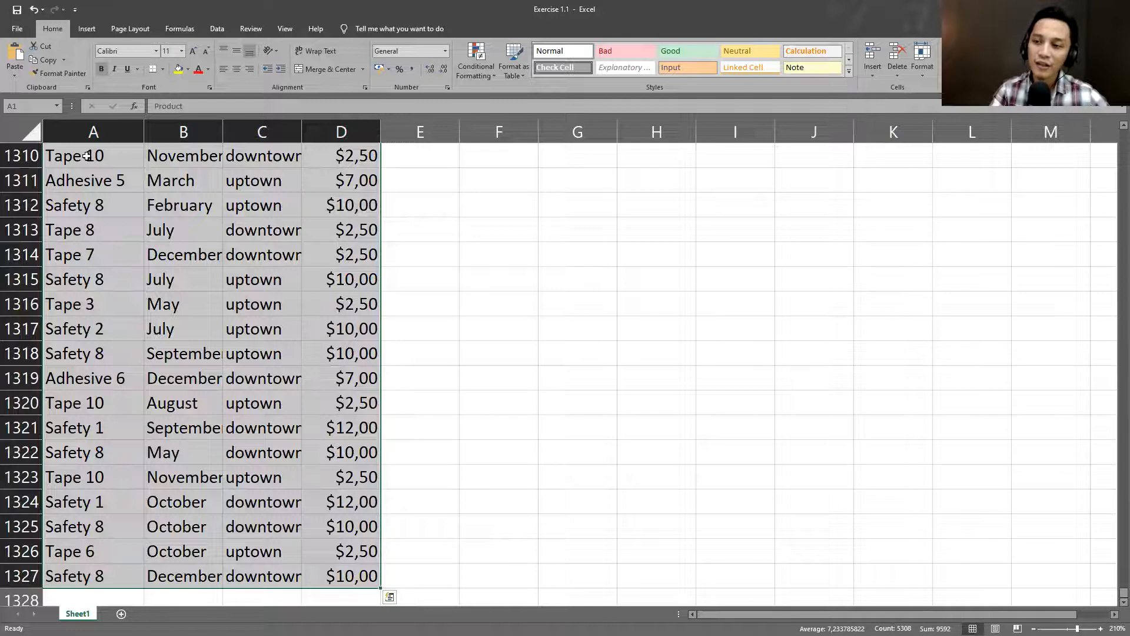
scroll(87, 156, "down", 2)
left_click(91, 456)
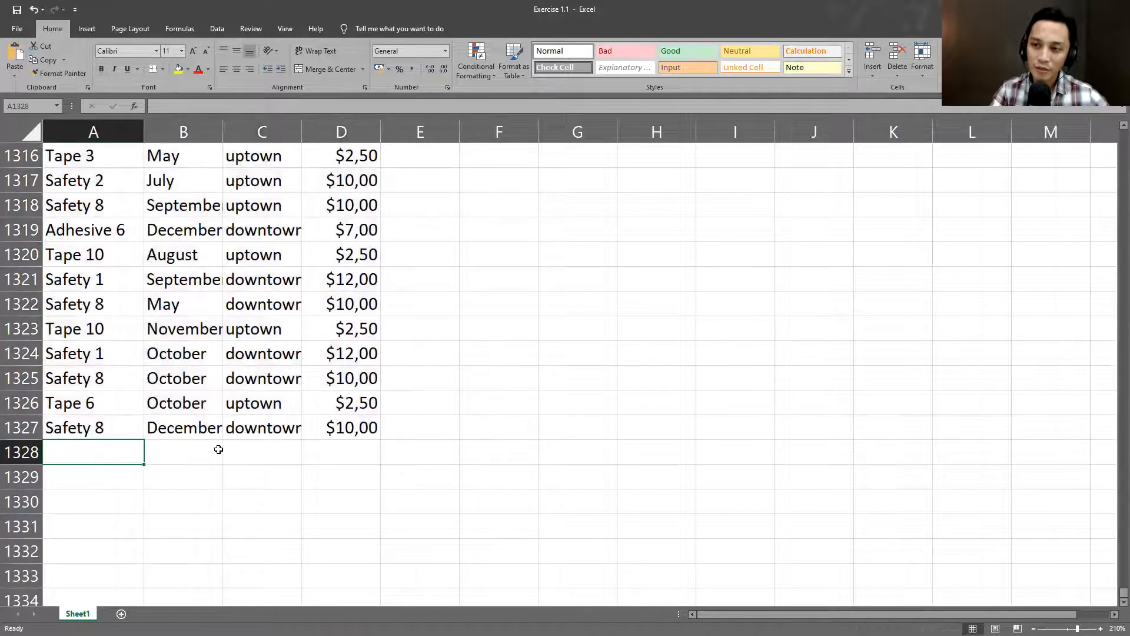
left_click_drag(105, 455, 369, 457)
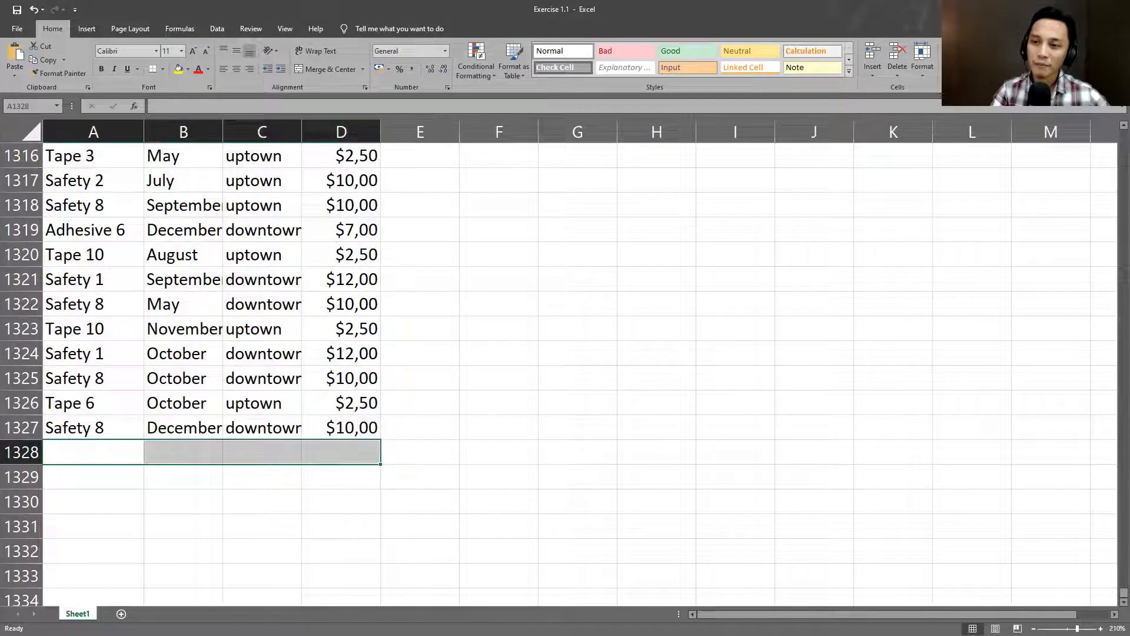
key("shift+space")
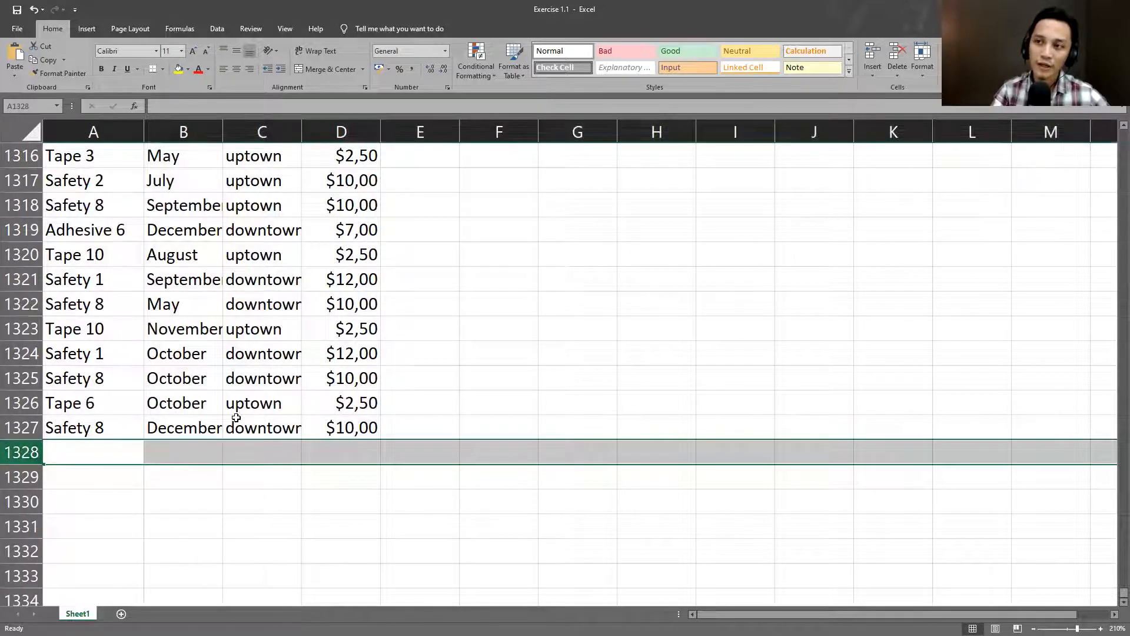
Return to the Product header and select columns A through D in full
scroll(86, 222, "up", 14)
left_click(86, 222)
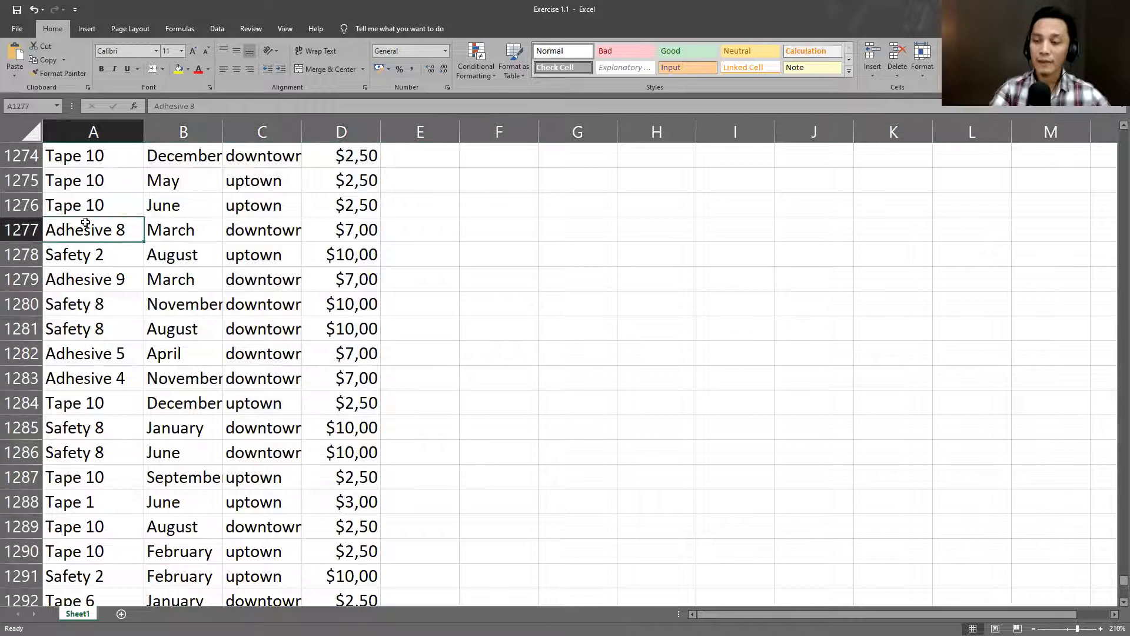
key("ctrl+Up")
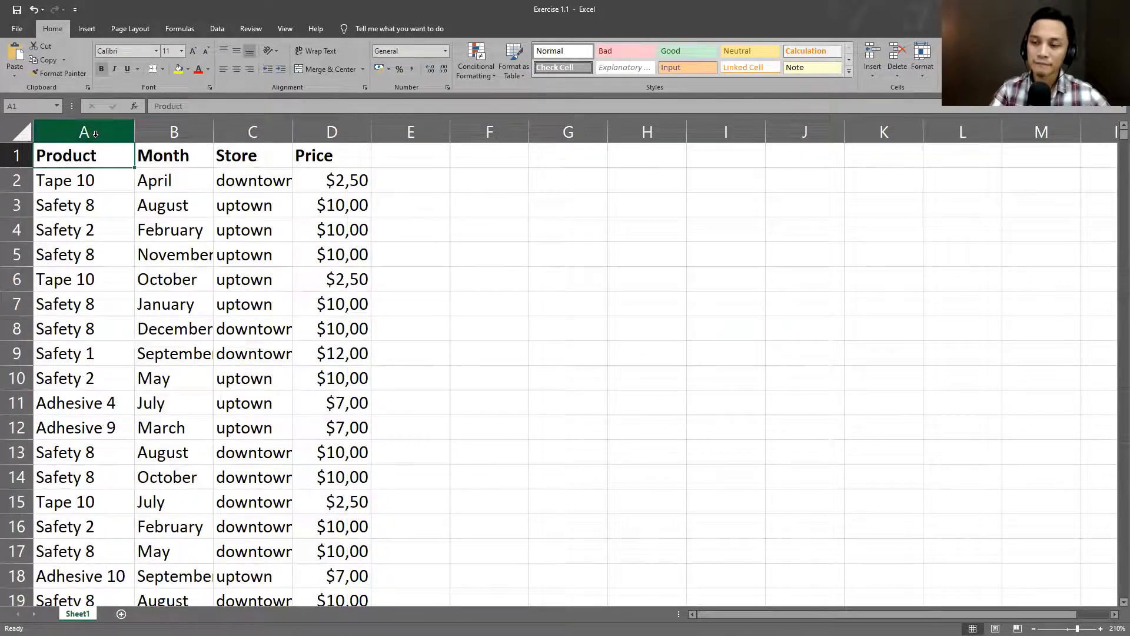
left_click_drag(96, 136, 330, 131)
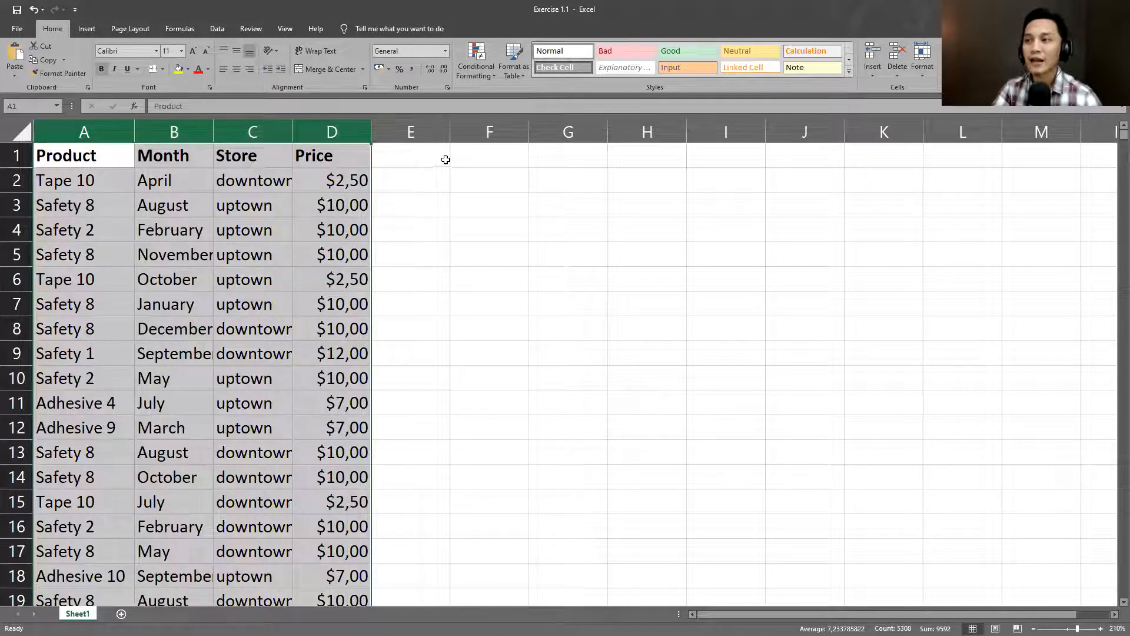
Examine individual sales records in the first rows, comparing the Tape 10 entries in rows 2 and 6
left_click(285, 223)
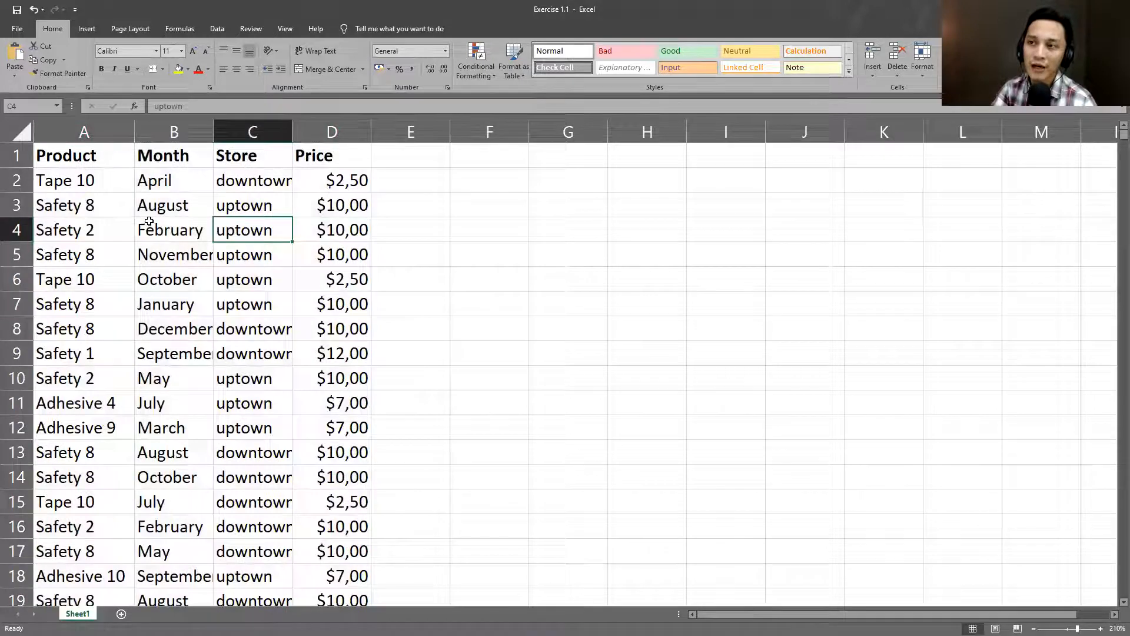
left_click(100, 186)
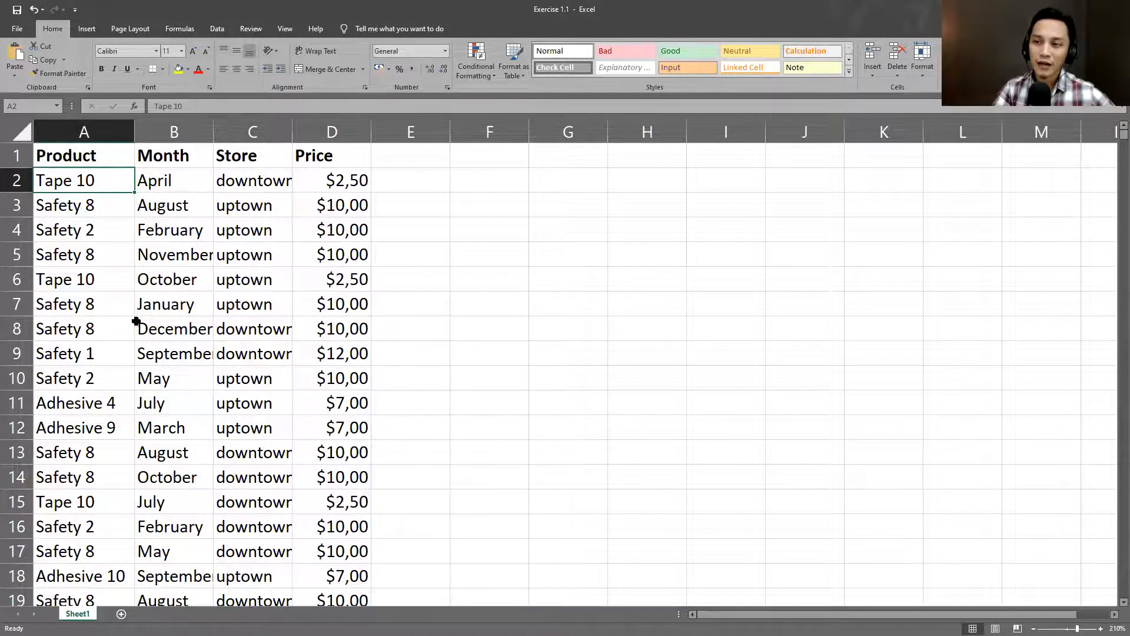
left_click(81, 284)
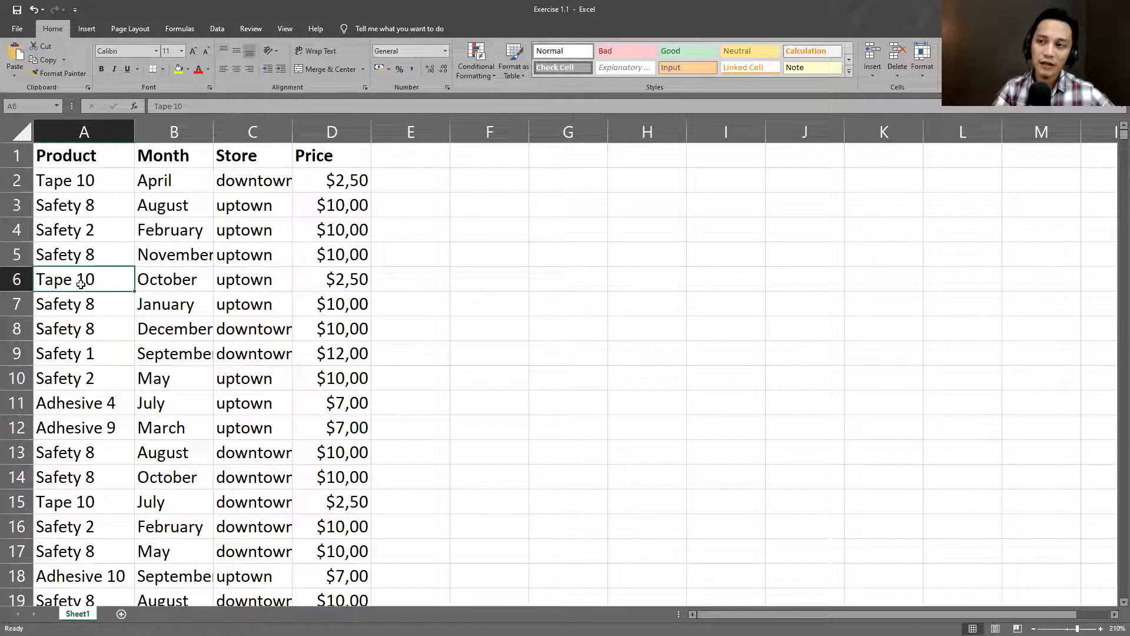
Examine the sales records in rows 6 and 7 from Product to Price, along with the empty area G2:J13
left_click(12, 280)
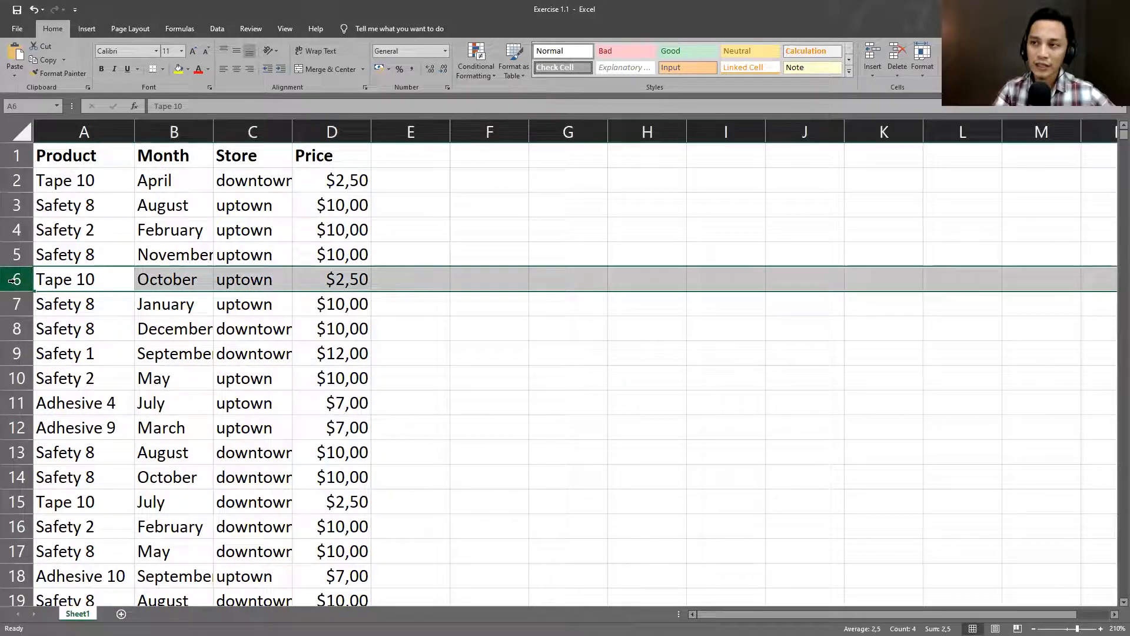
left_click(581, 232)
left_click_drag(547, 180, 815, 444)
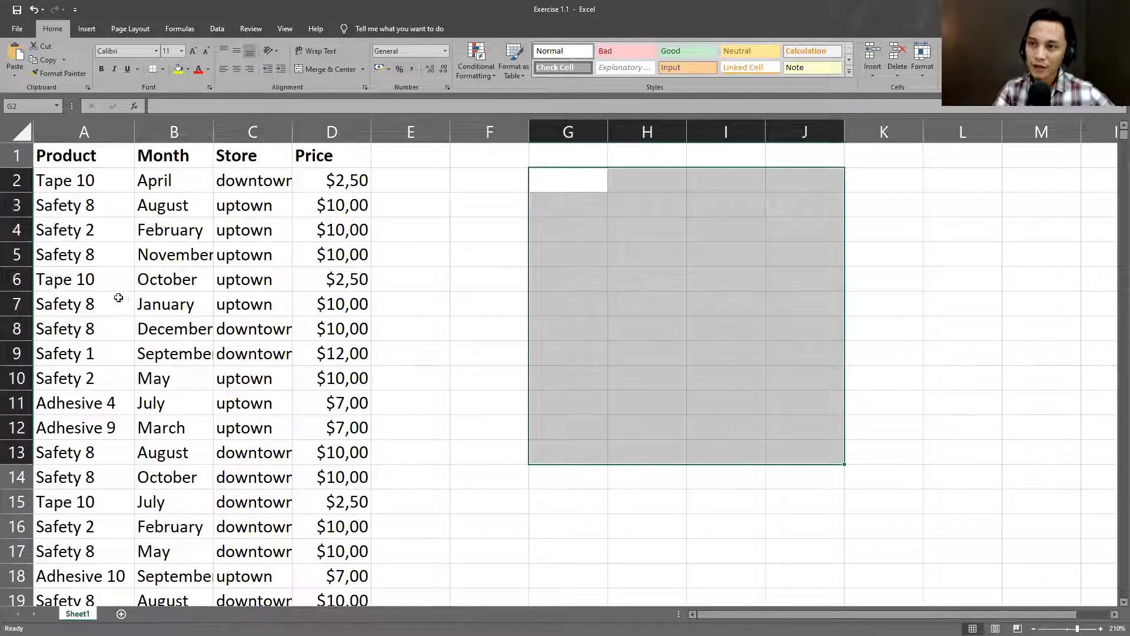
left_click(15, 281)
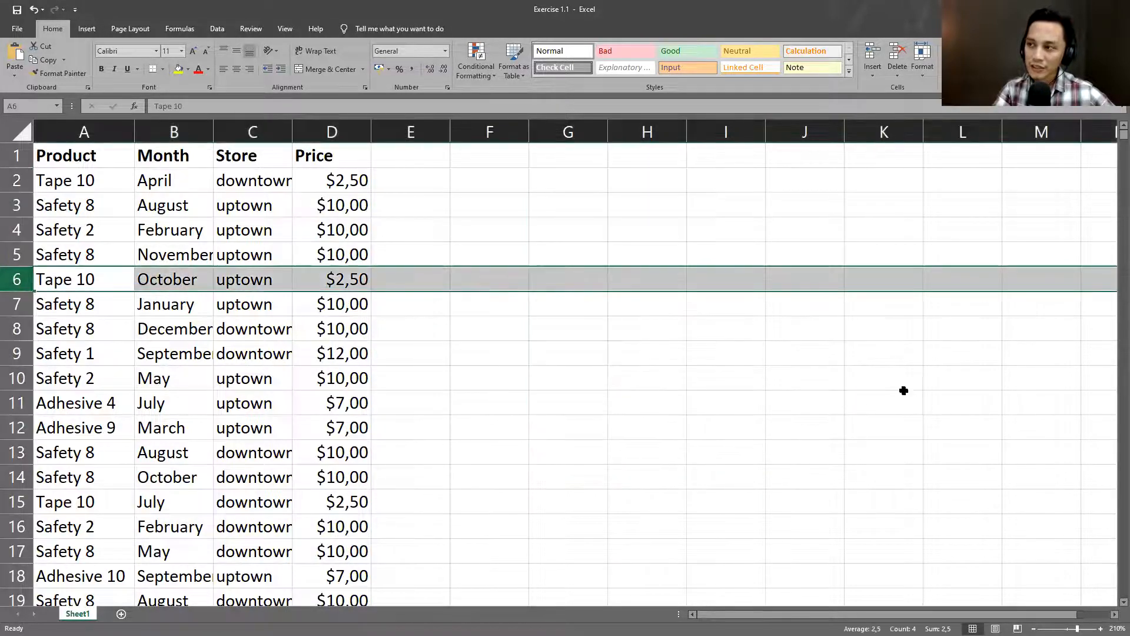
left_click_drag(656, 280, 900, 280)
left_click_drag(70, 281, 365, 303)
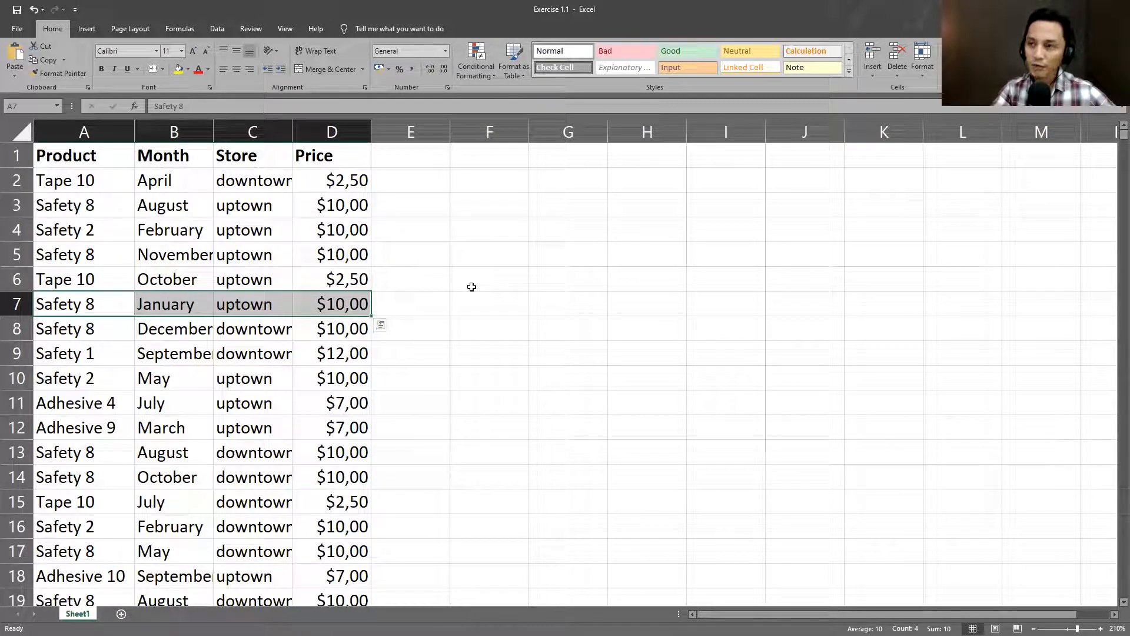
Add a new blank worksheet after Sheet1 and delete it again
left_click(121, 616)
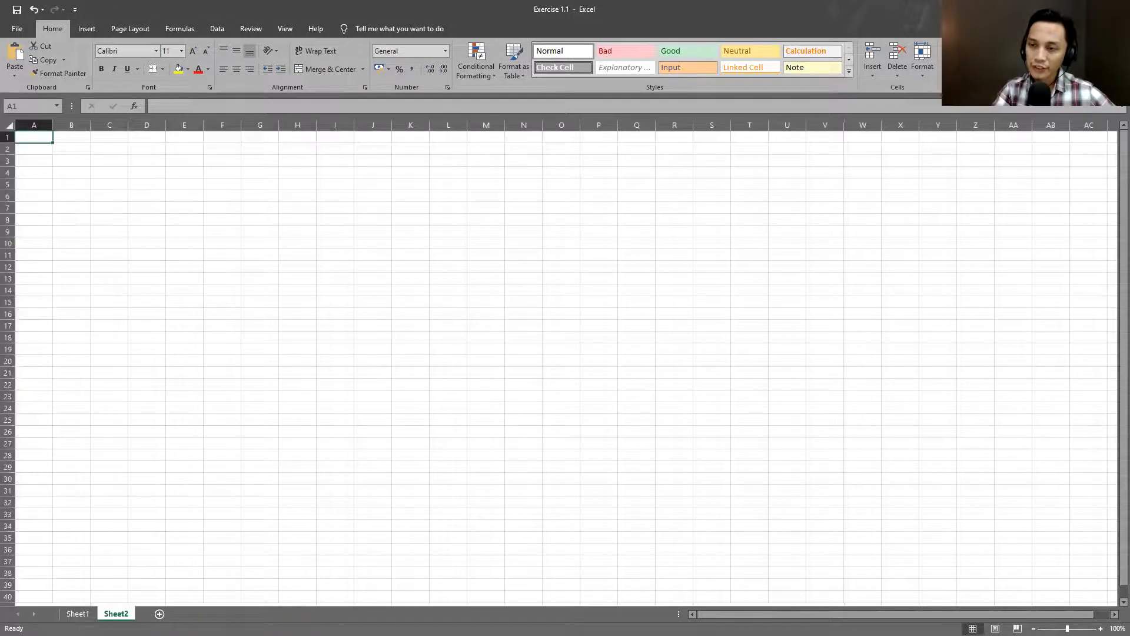
right_click(126, 613)
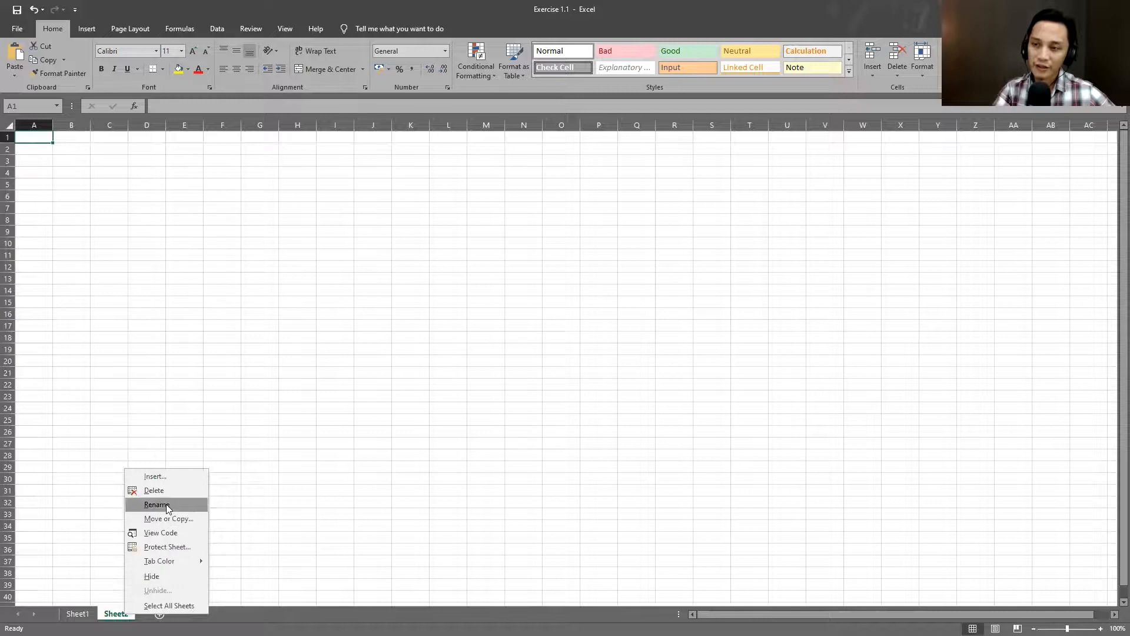
left_click(288, 554)
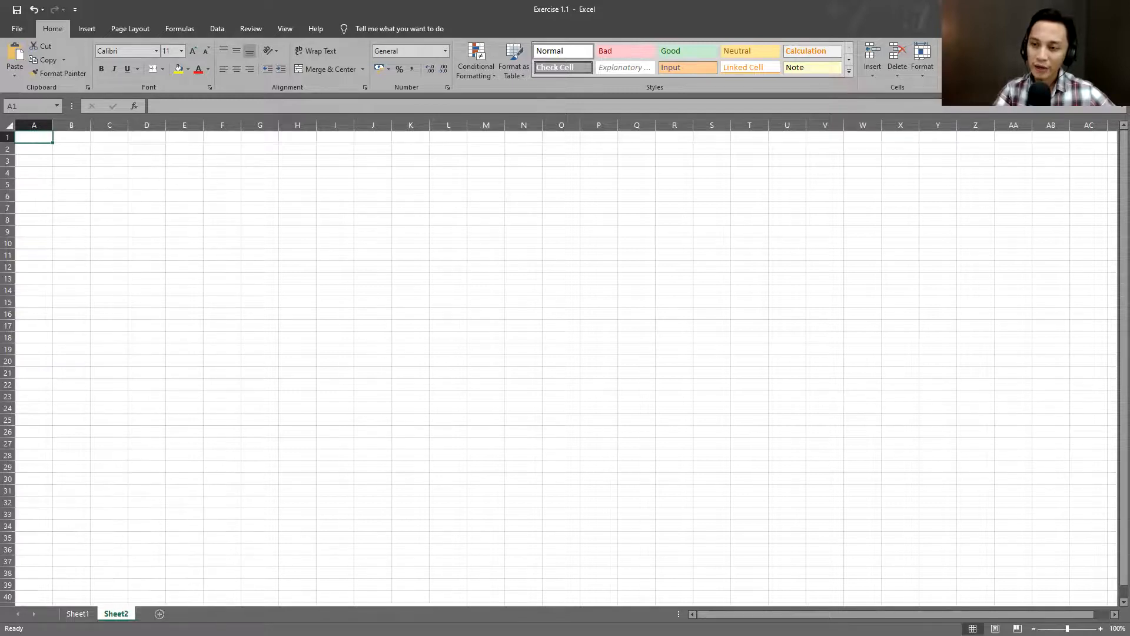
right_click(125, 615)
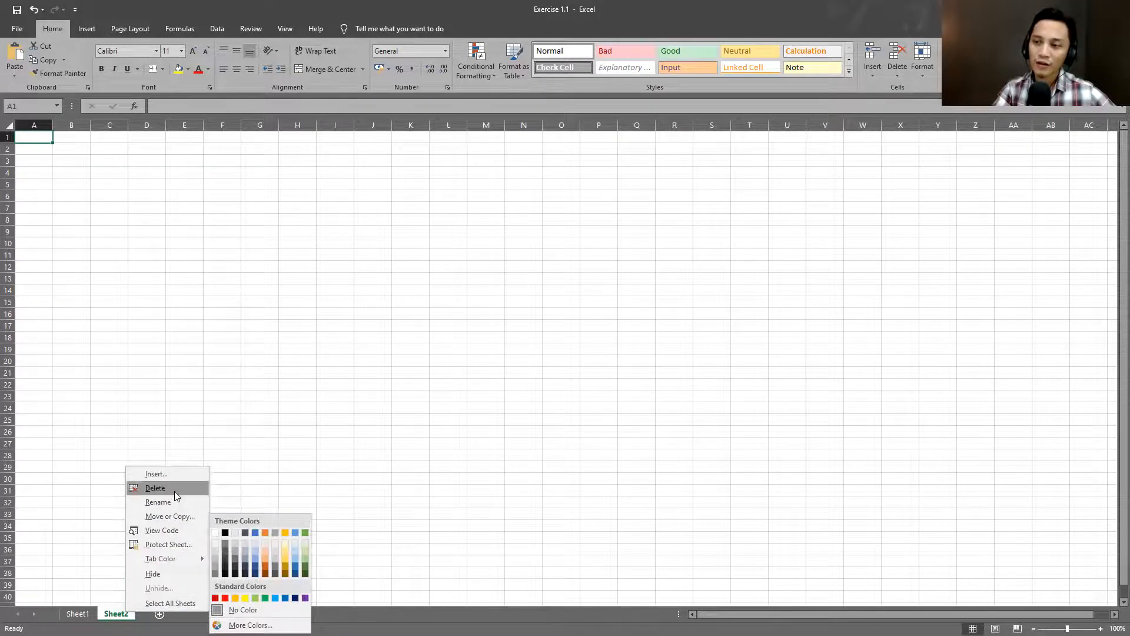
left_click(156, 488)
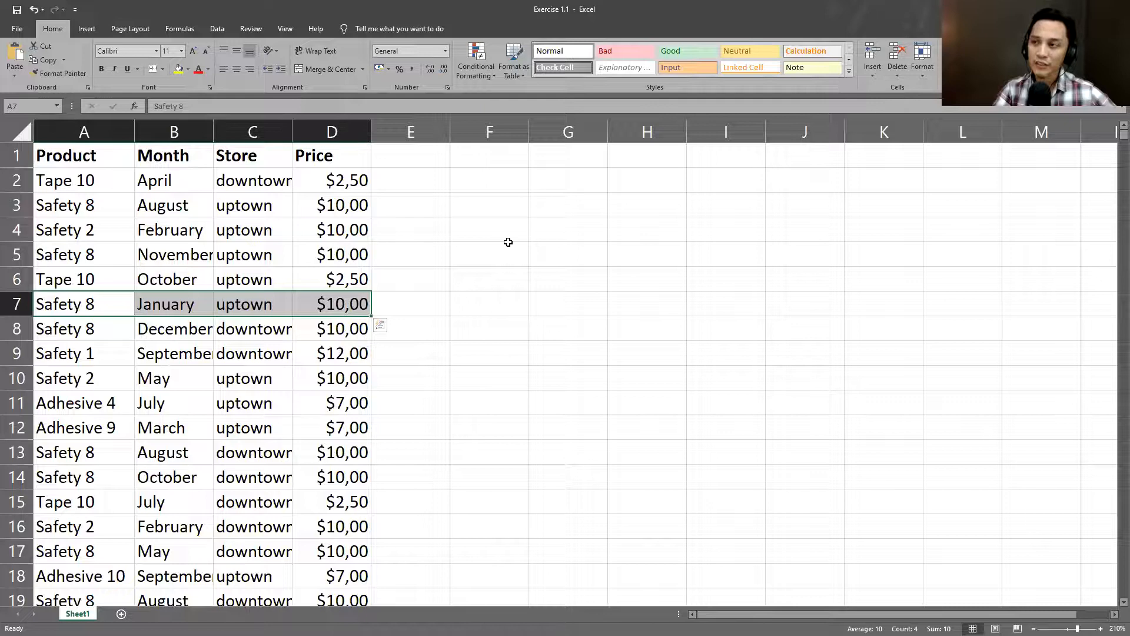
left_click(189, 223)
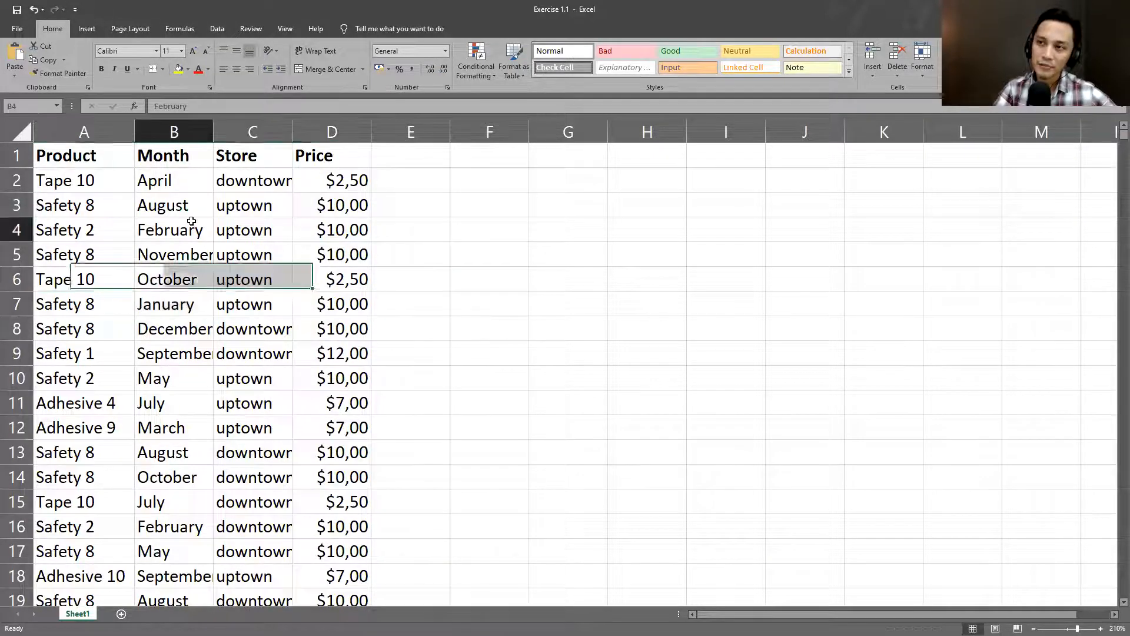
left_click(544, 154)
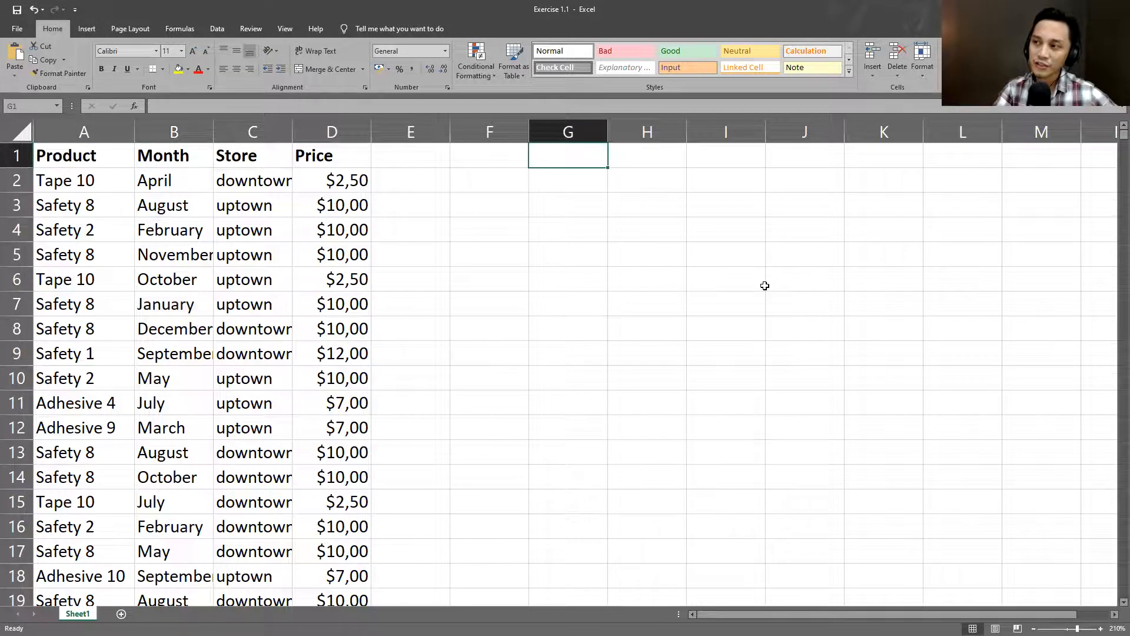
left_click(963, 162)
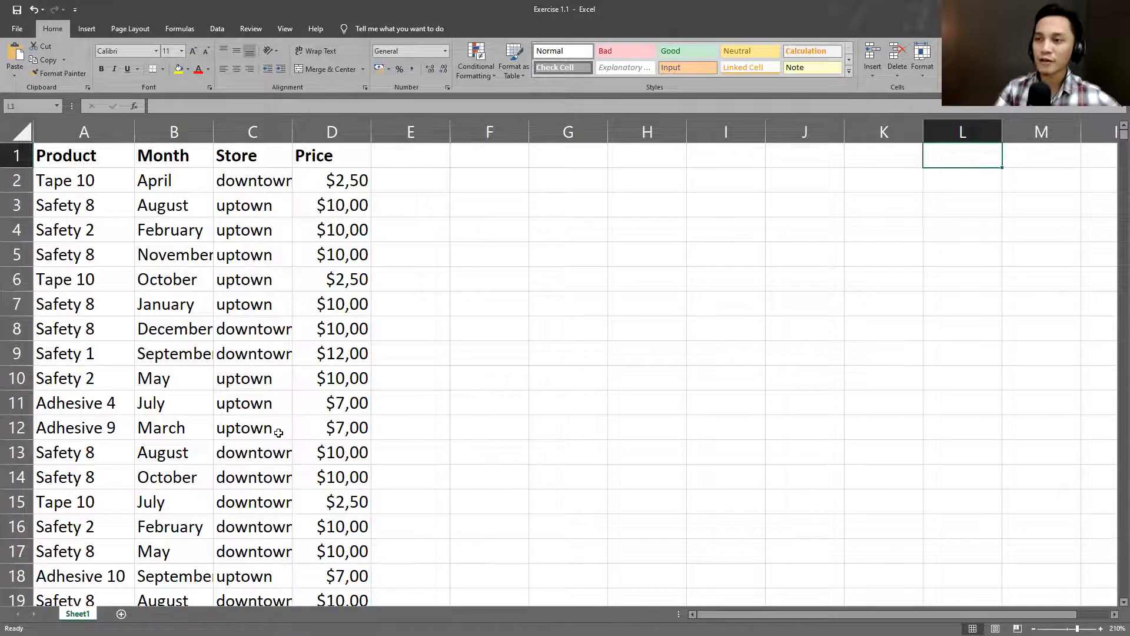
left_click(295, 354)
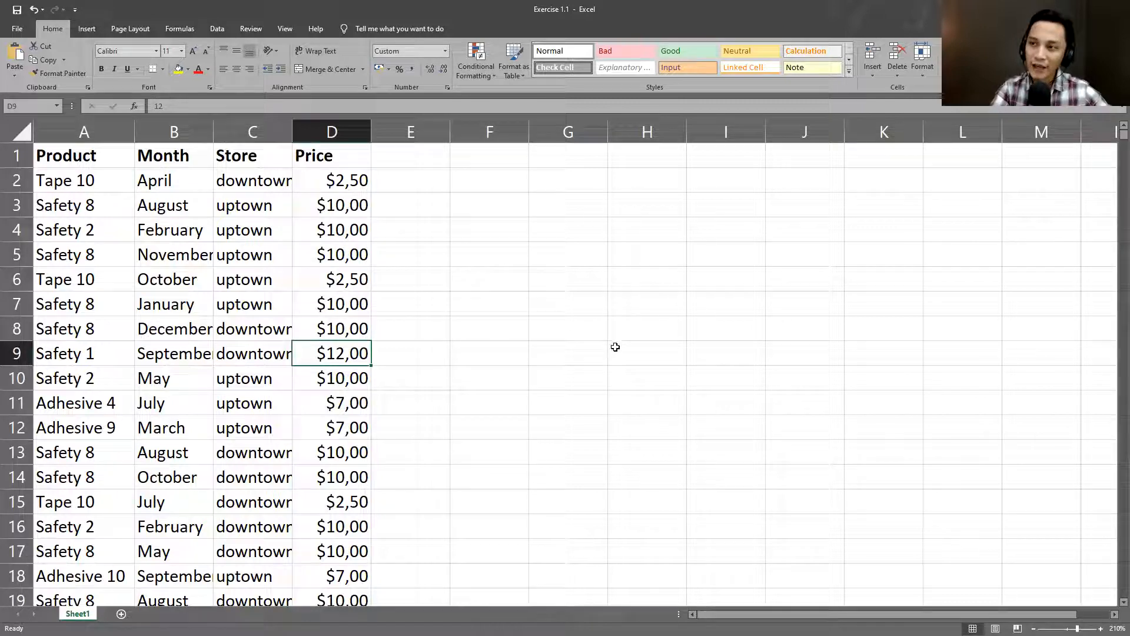
left_click(495, 271)
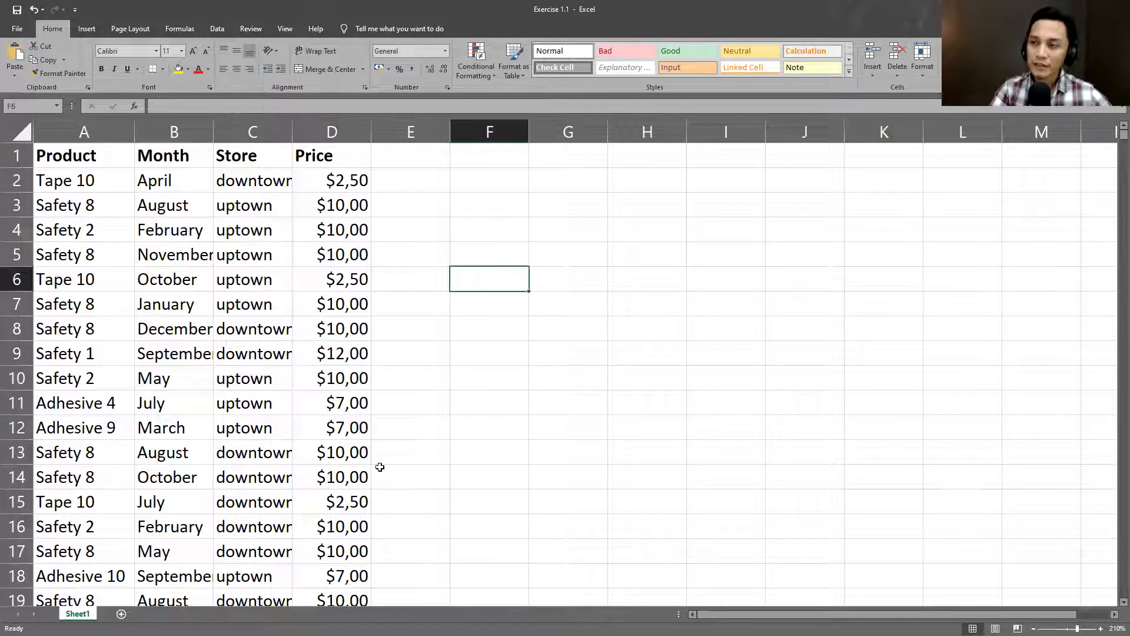
left_click(278, 329)
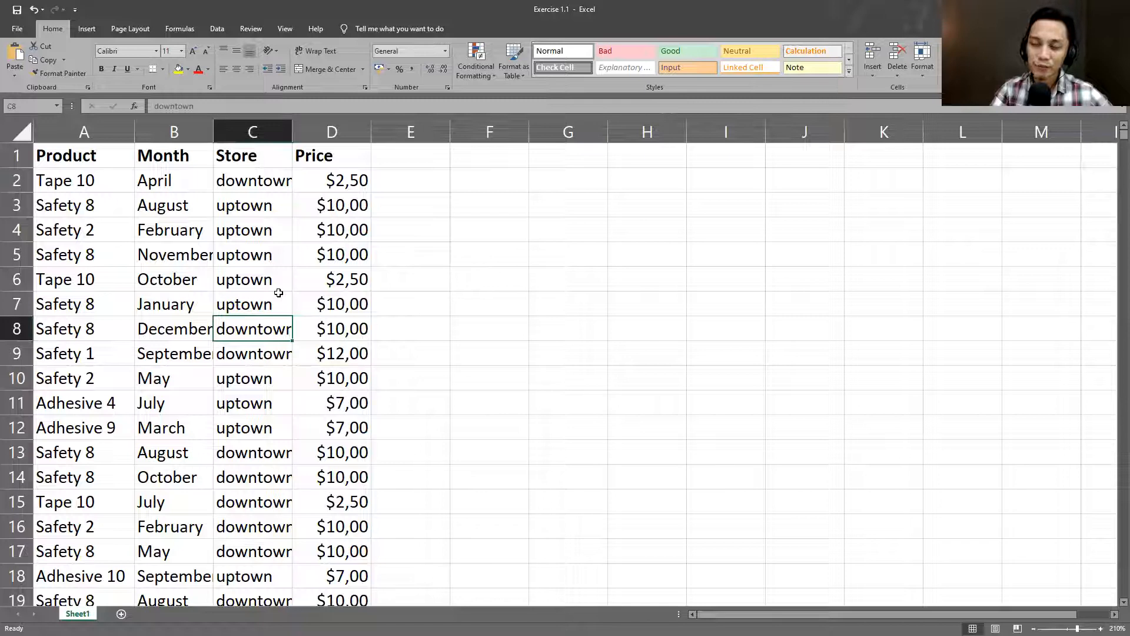
left_click(340, 351)
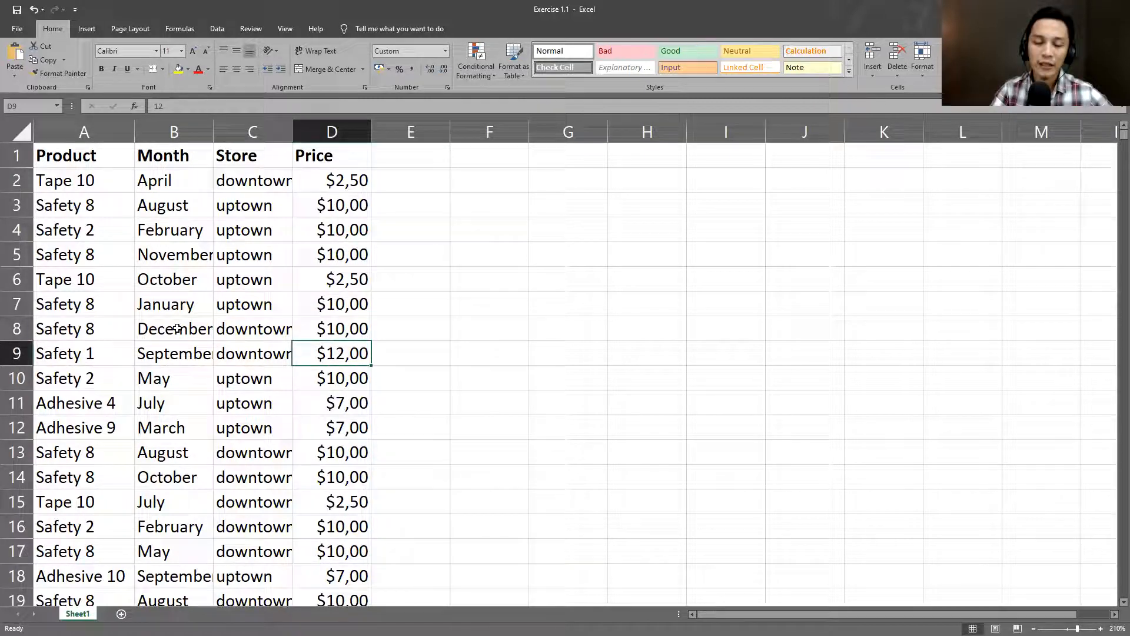
Merge and center the April and August cells, B2:B3, in the Month column, accepting the loss of the second value
left_click(161, 152)
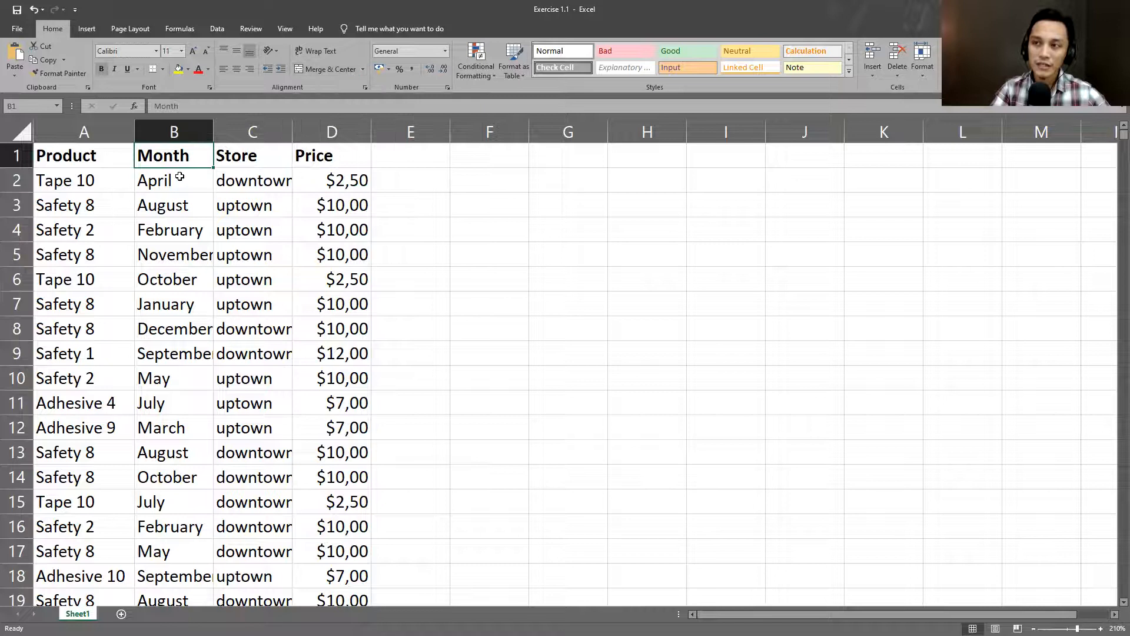
left_click_drag(179, 177, 177, 206)
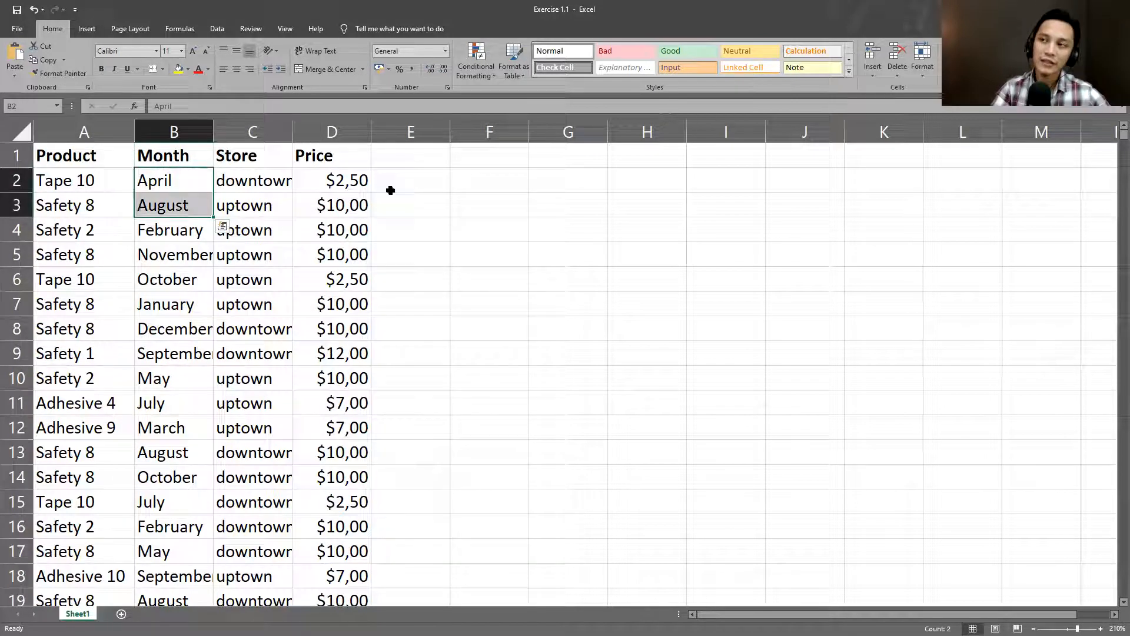
left_click(329, 69)
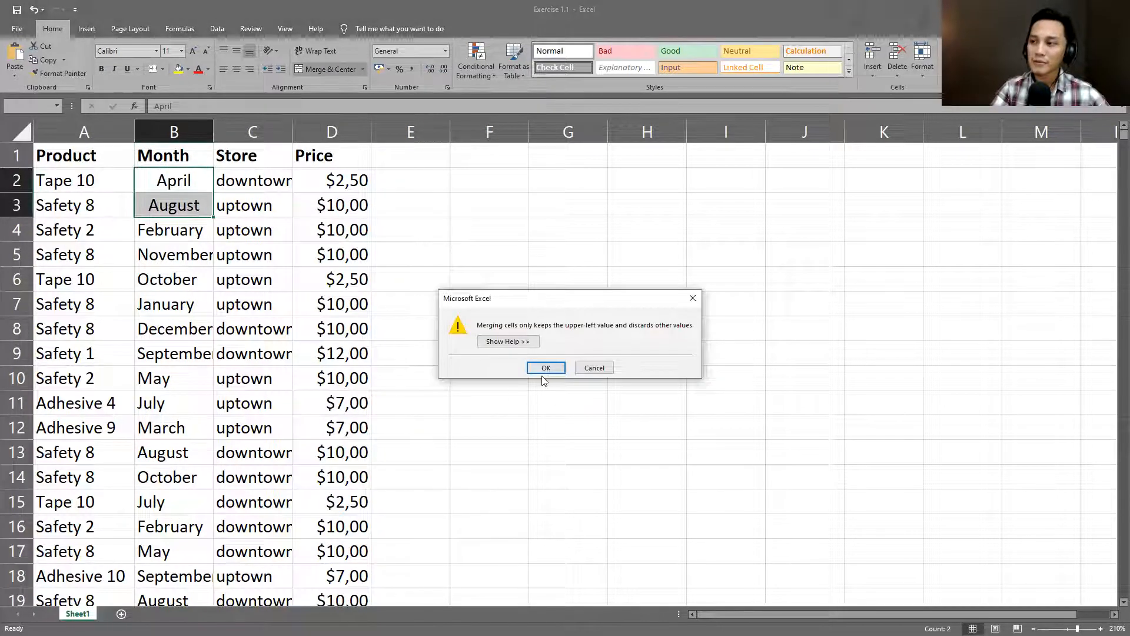
left_click(545, 367)
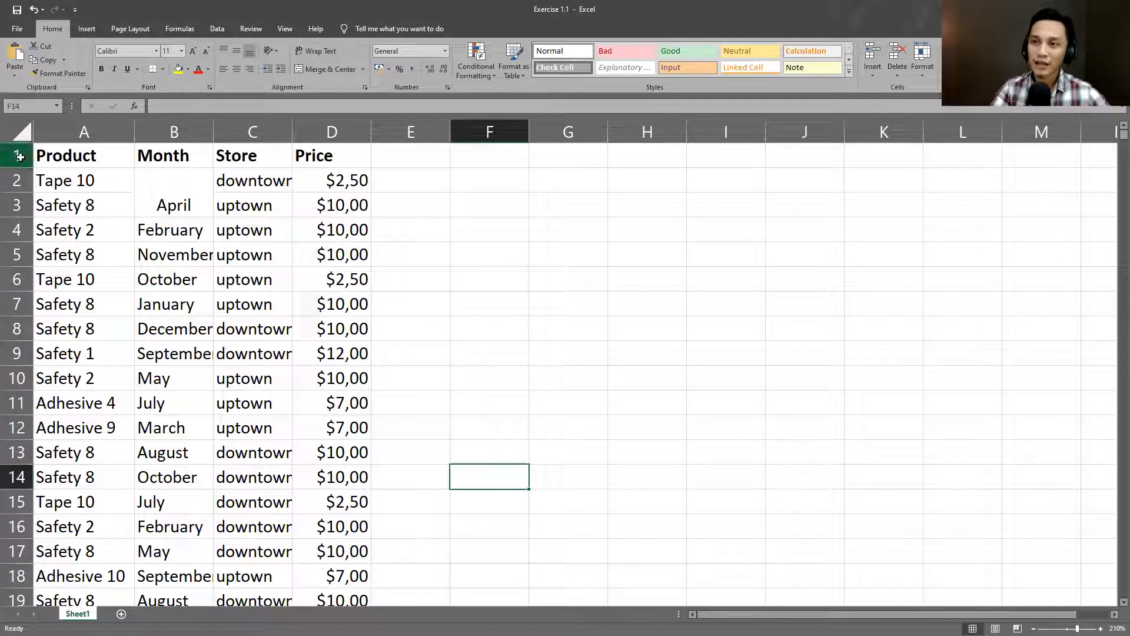
Compare the merged Month cell with the header row and the Product entries in rows 2 and 3, and undo the merge
left_click(17, 156)
left_click(160, 206)
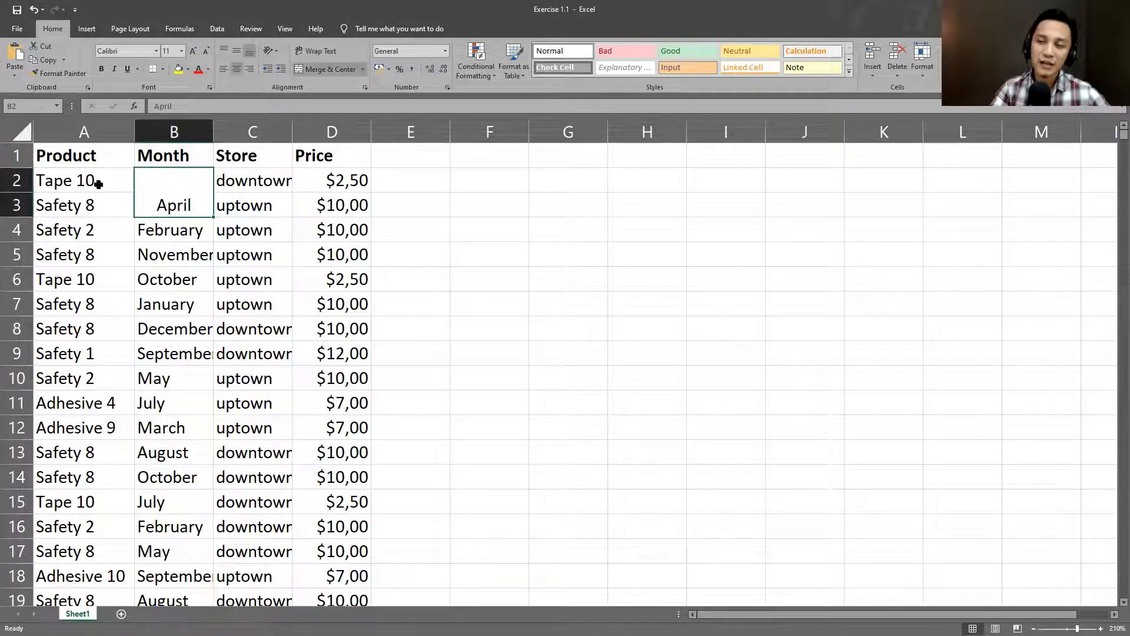
left_click_drag(99, 184, 105, 205)
left_click(168, 204)
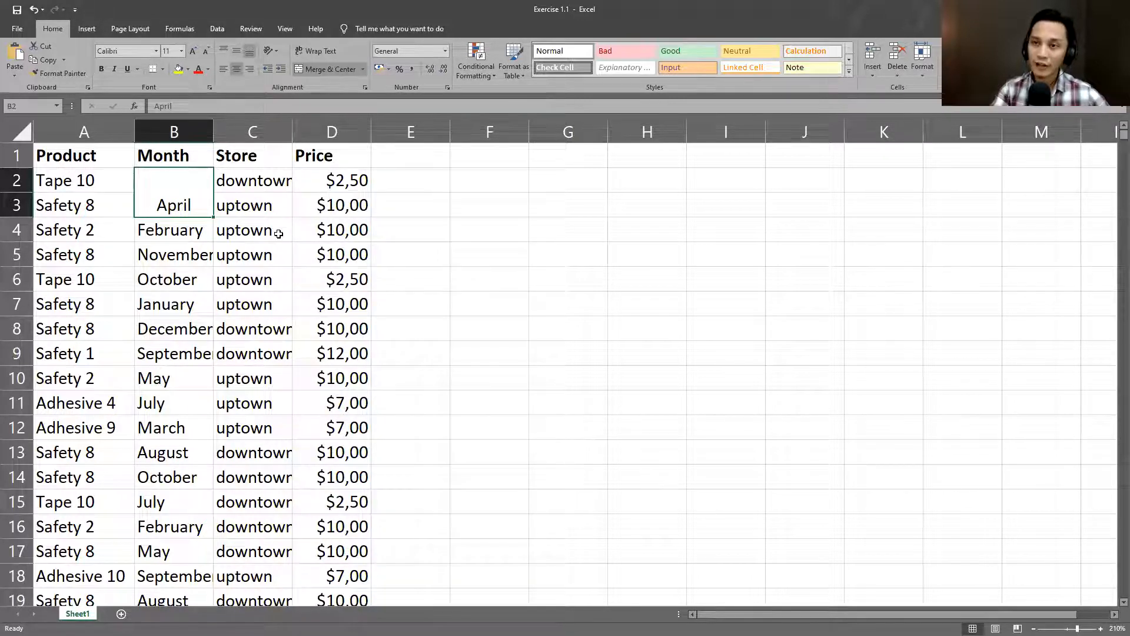
key("ctrl+z")
left_click(206, 255)
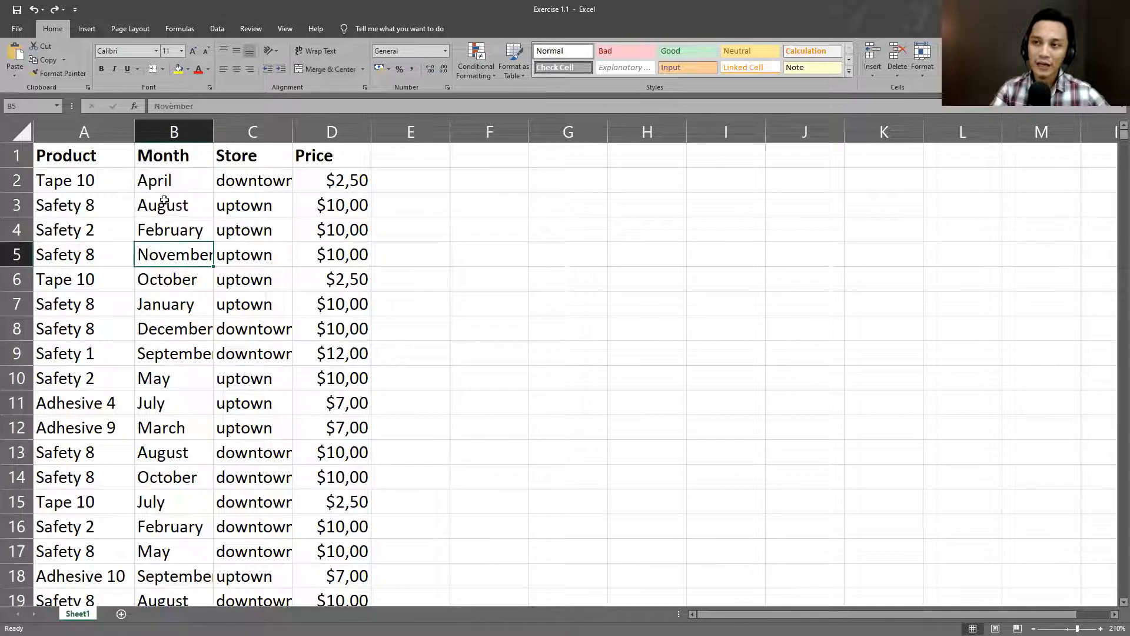
Examine the sales records in rows 2, 4, 5 and 6 one at a time, from Product to Price
left_click_drag(104, 185, 297, 189)
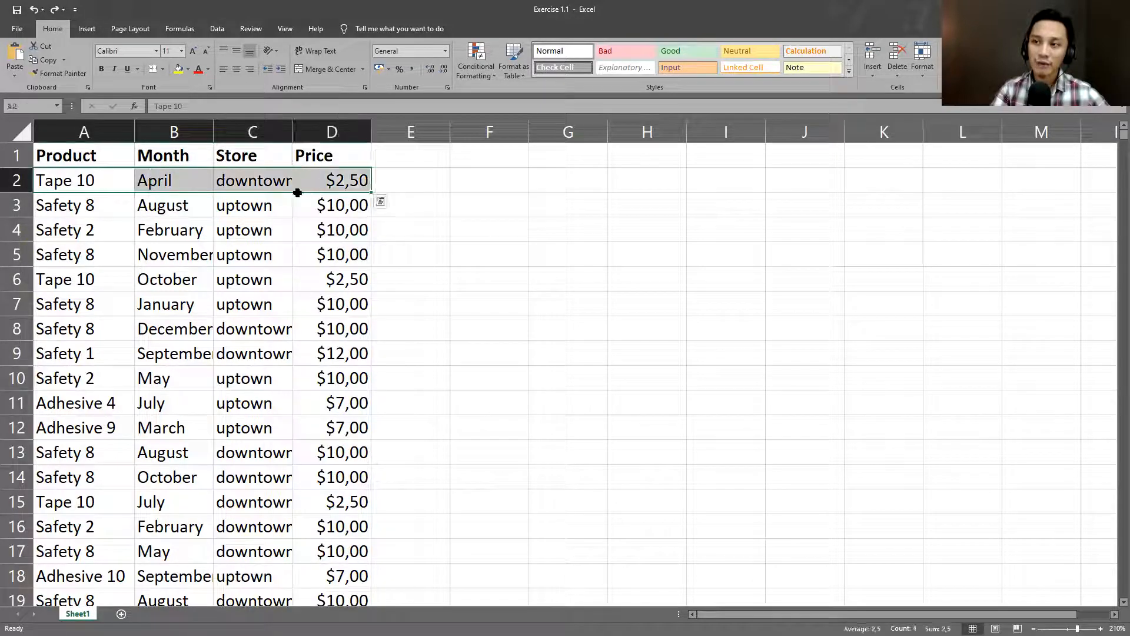
left_click_drag(121, 219, 332, 228)
left_click_drag(88, 252, 333, 255)
left_click_drag(89, 279, 306, 280)
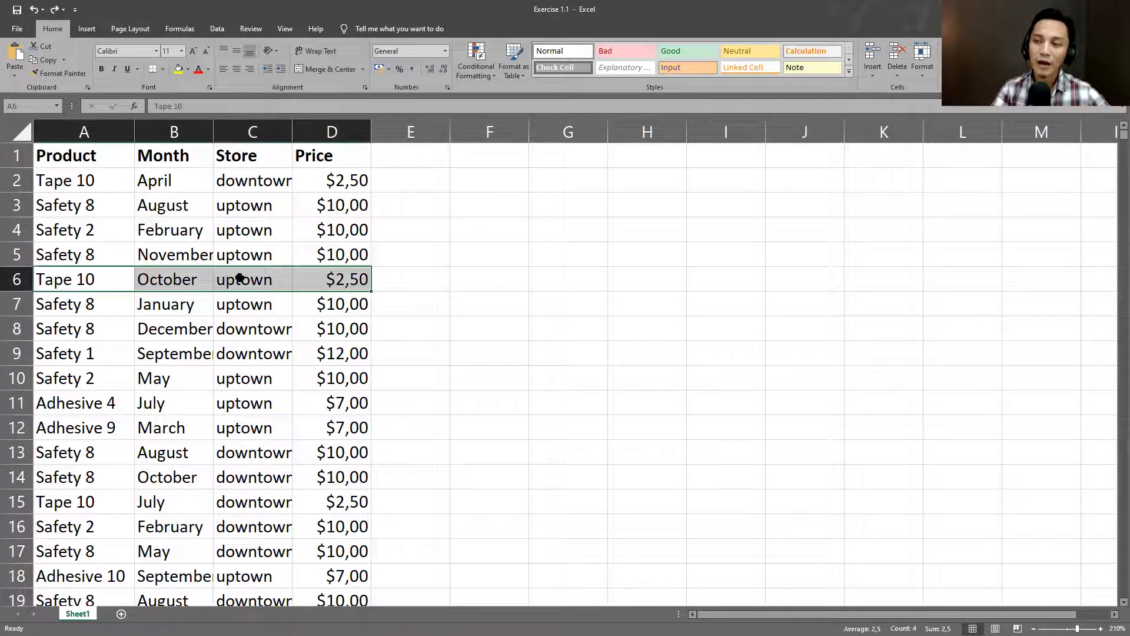
left_click_drag(174, 252, 332, 279)
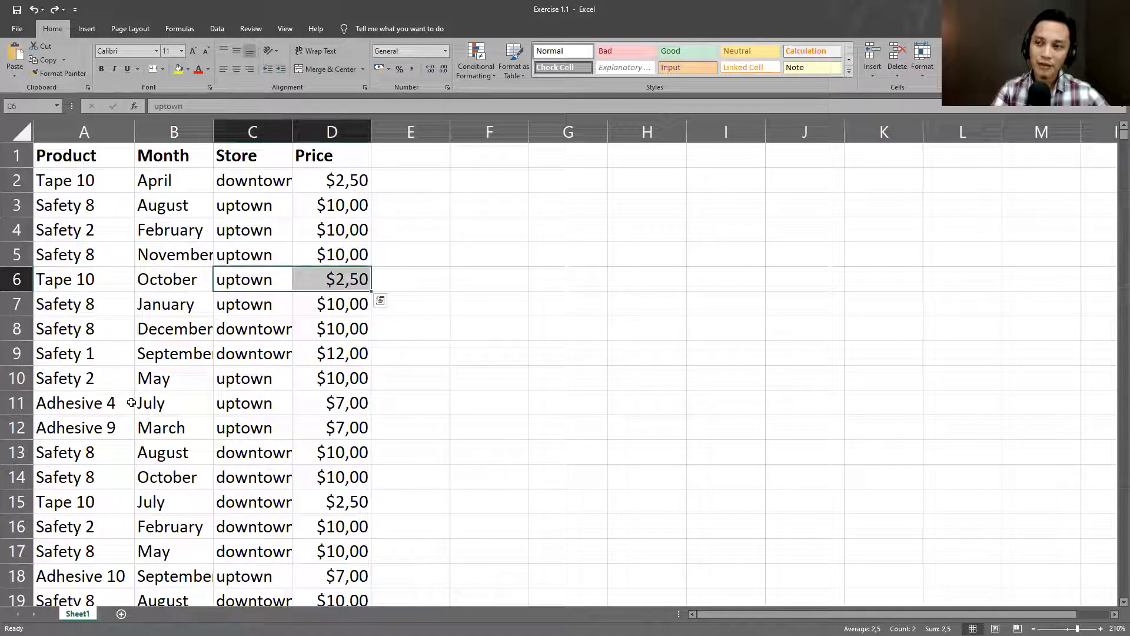
left_click_drag(98, 280, 313, 278)
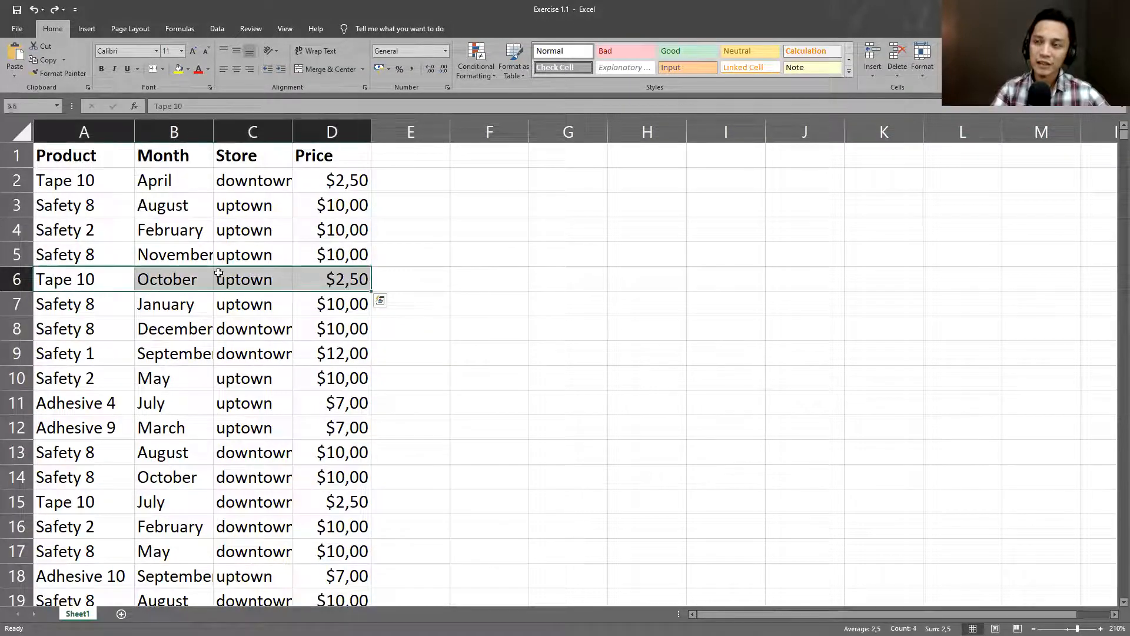
Inspect the records in rows 6 to 8 cell by cell across the Product, Month, Store and Price columns
left_click(82, 283)
left_click(162, 283)
left_click(241, 284)
left_click(334, 282)
left_click(303, 302)
left_click(247, 304)
left_click(171, 301)
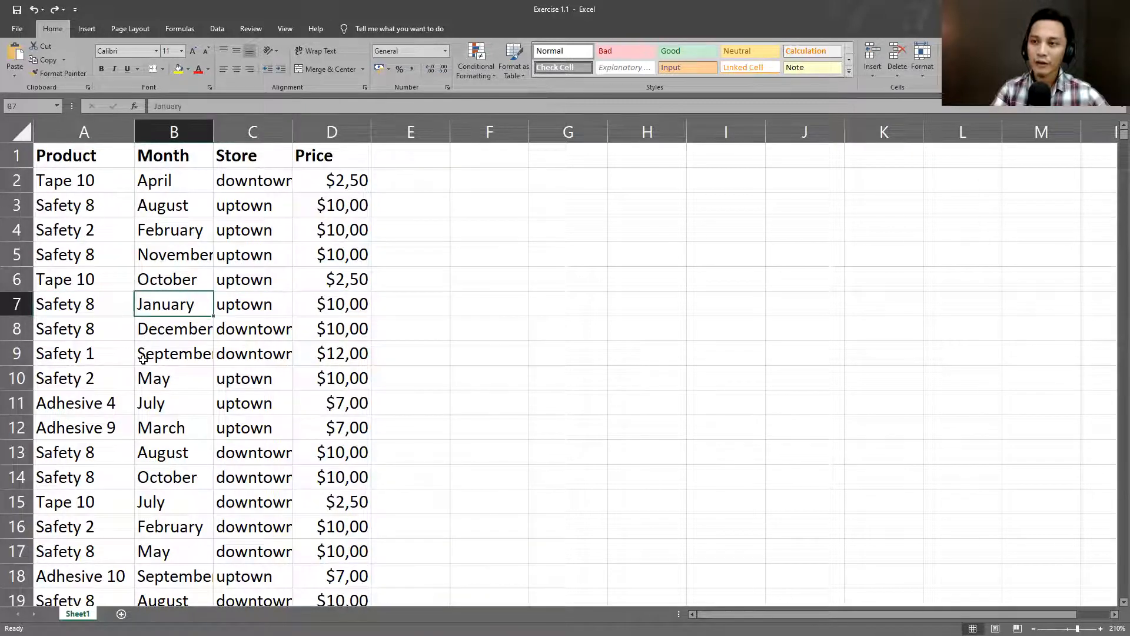
left_click(88, 304)
left_click(109, 337)
left_click(174, 331)
left_click(253, 331)
left_click(329, 337)
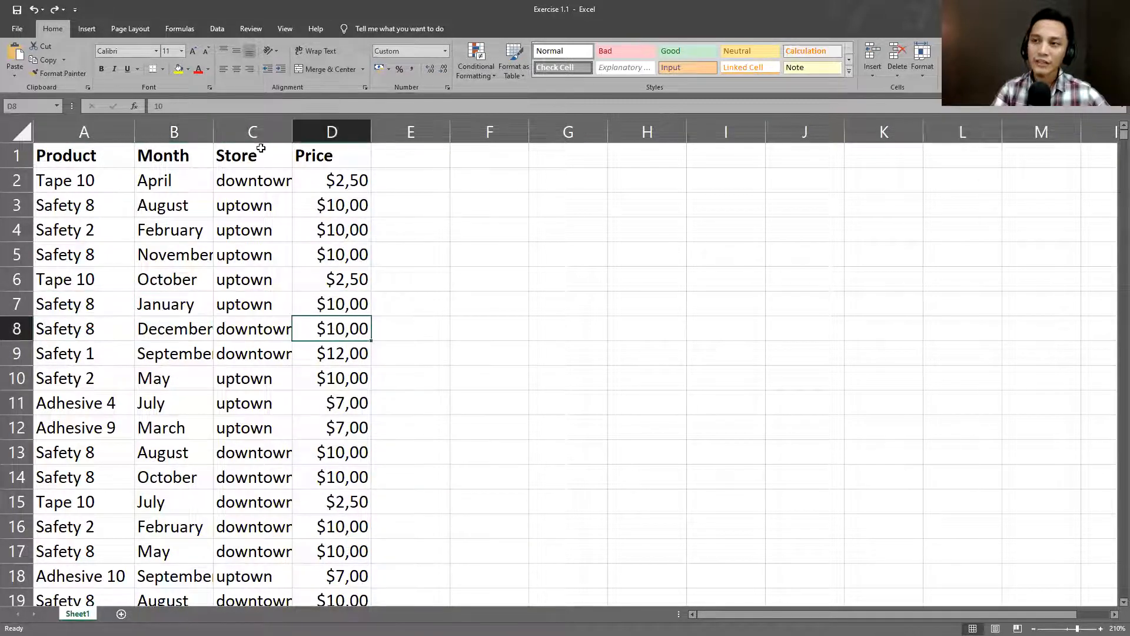
Examine the header row from Price back to Product
left_click_drag(321, 160, 50, 160)
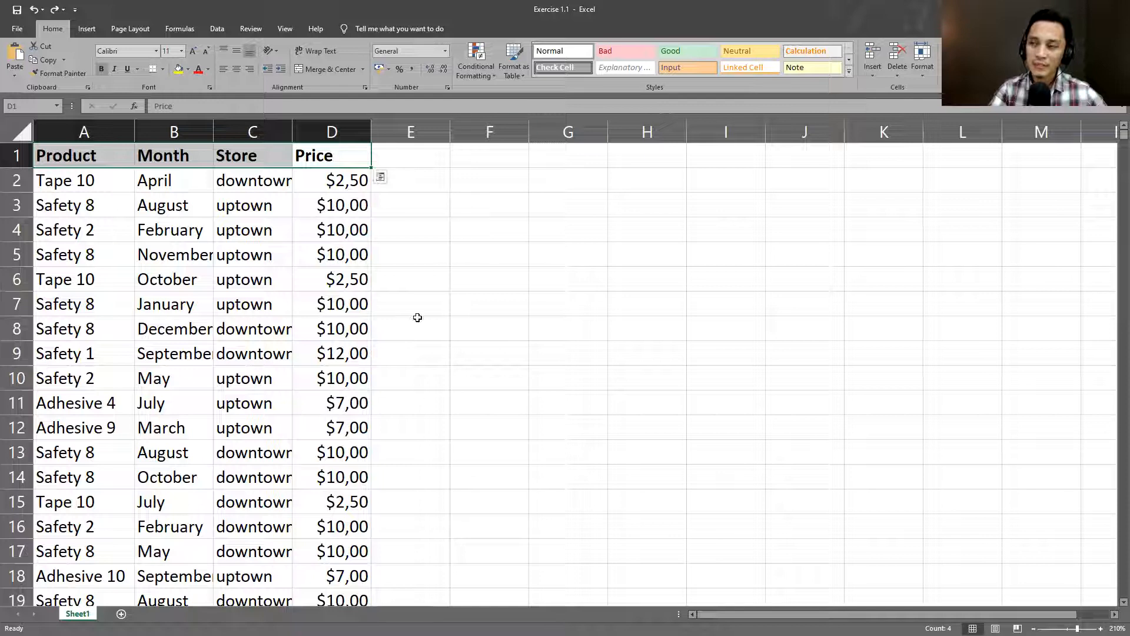
left_click(364, 257)
left_click(479, 296)
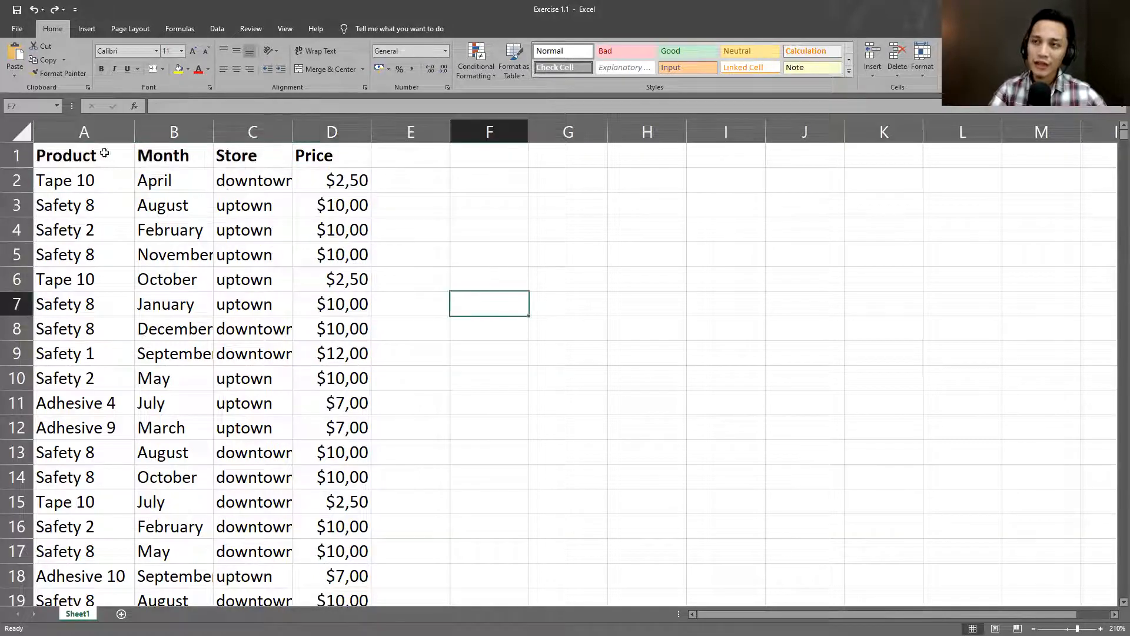
Select the Product, Month, Store and Price columns (A to D) as source data for a PivotTable
left_click_drag(76, 130, 346, 158)
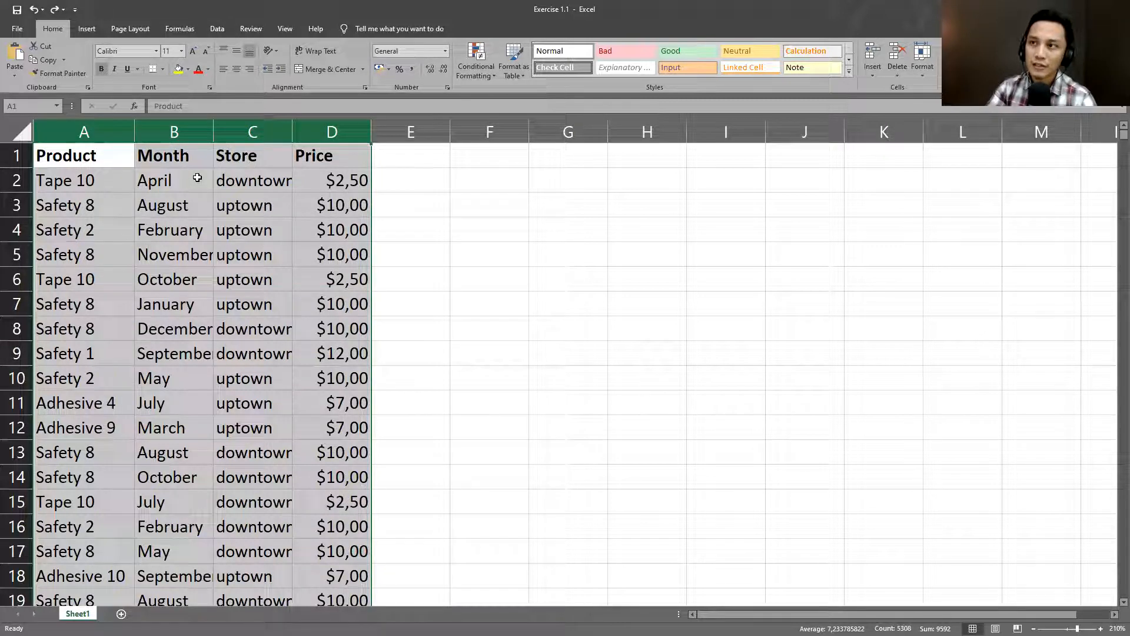
left_click(94, 32)
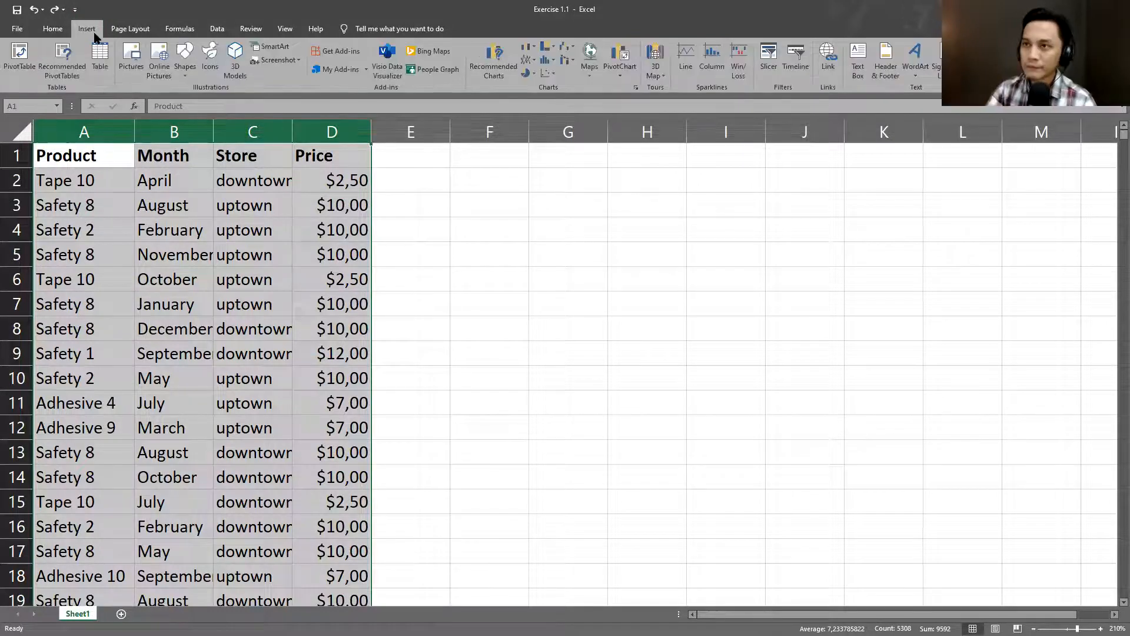
left_click(223, 32)
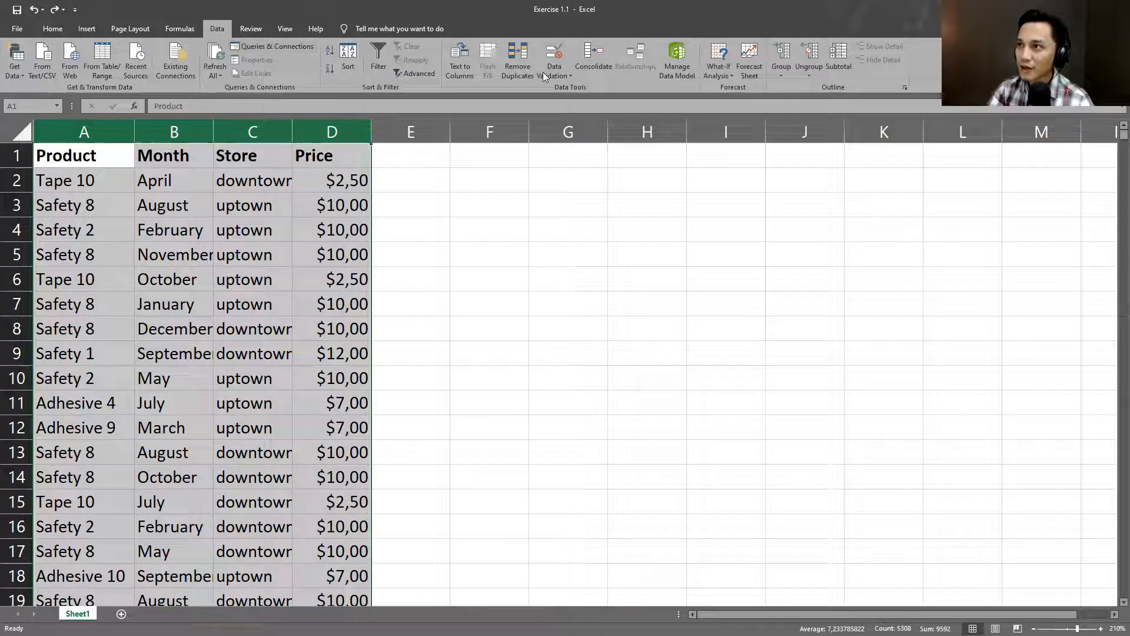
left_click(90, 31)
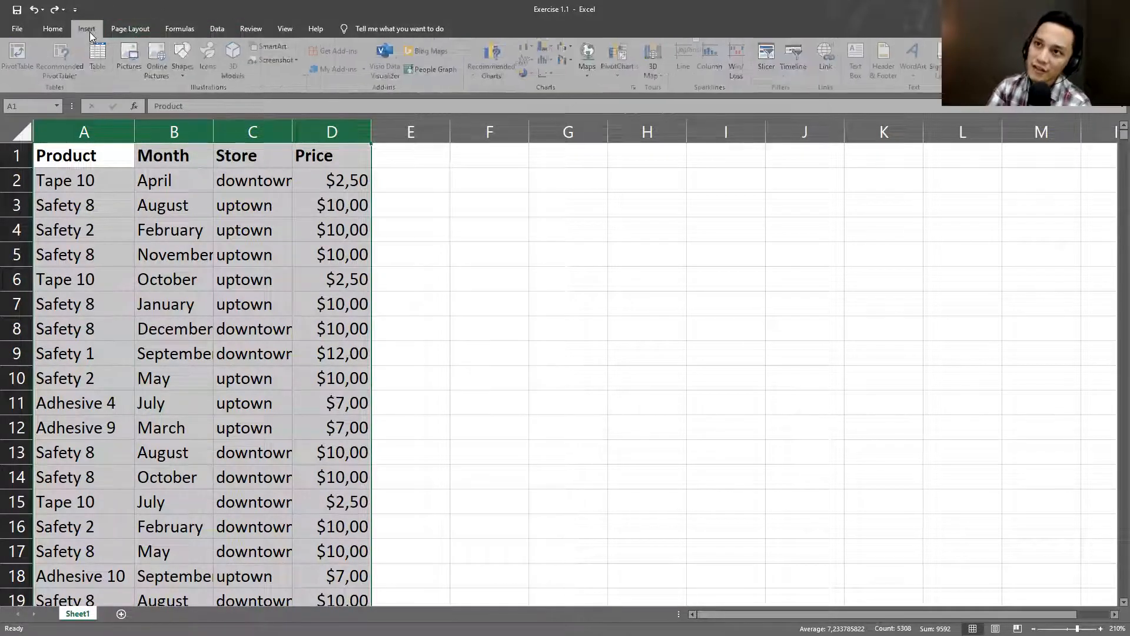
left_click(20, 59)
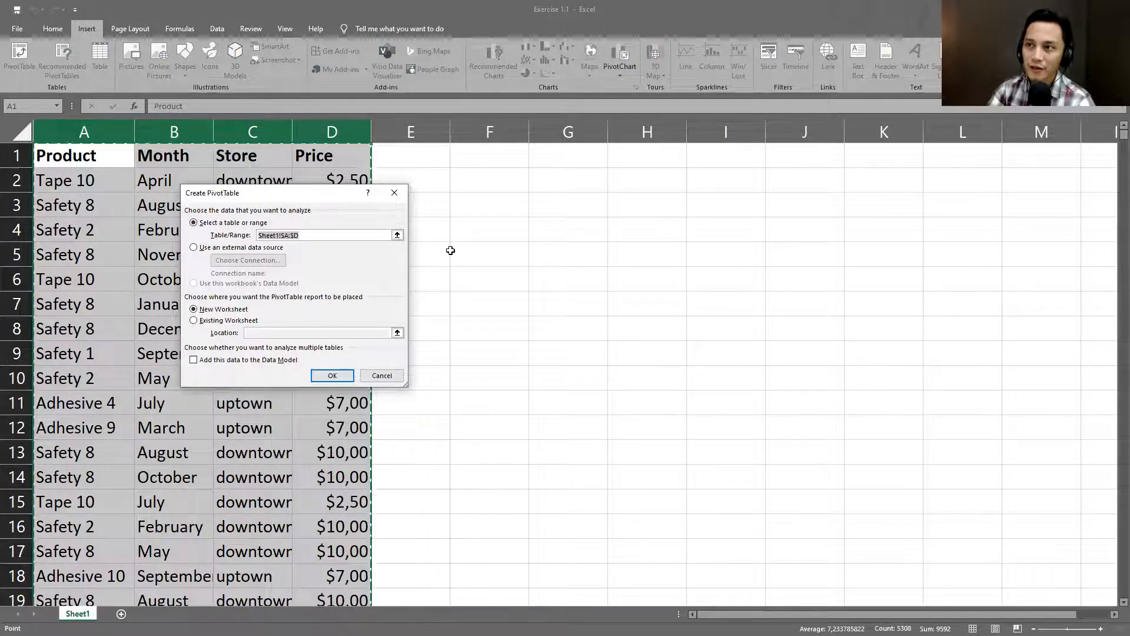
key("BackSpace")
key("ctrl+z")
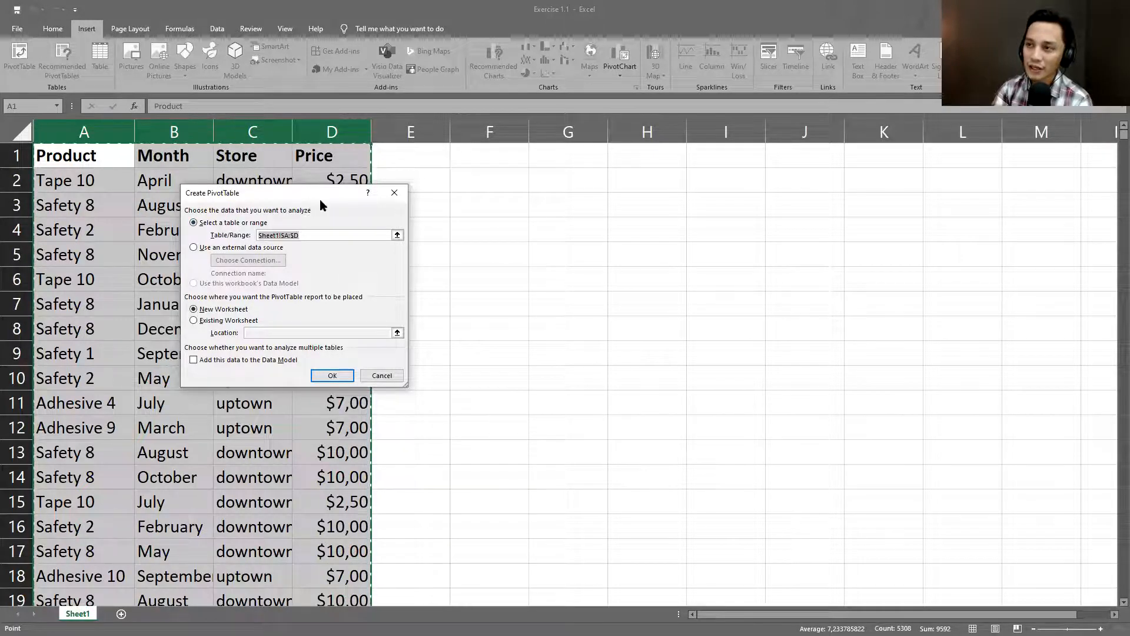
left_click_drag(321, 200, 465, 209)
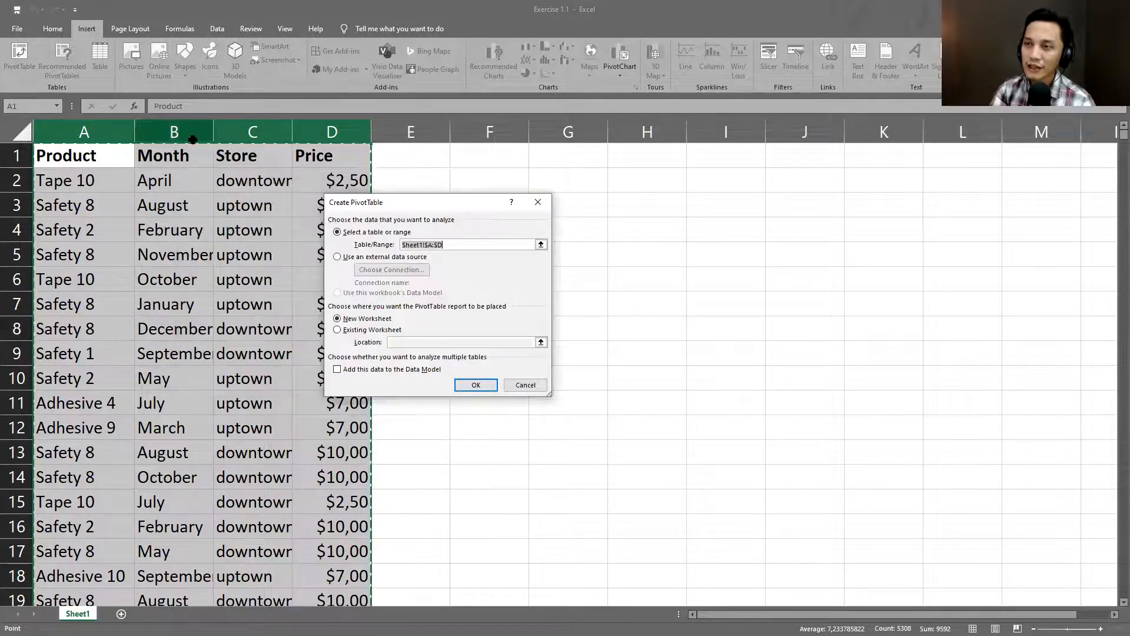
left_click(540, 195)
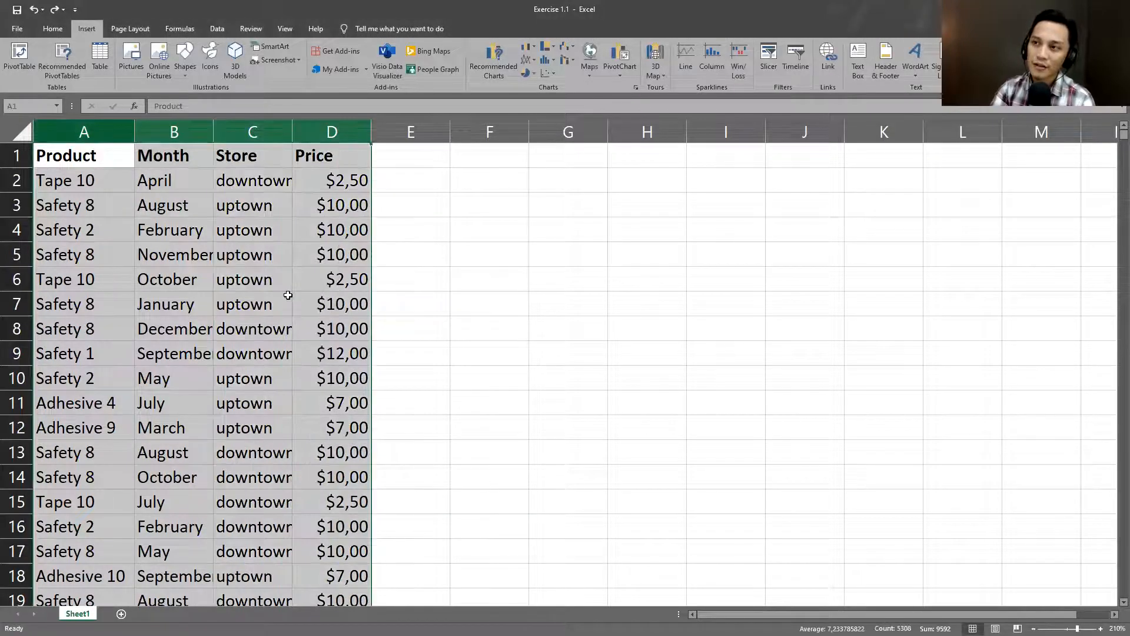
Insert a PivotTable from columns A to D on the existing worksheet, placed at cell H1
left_click(19, 56)
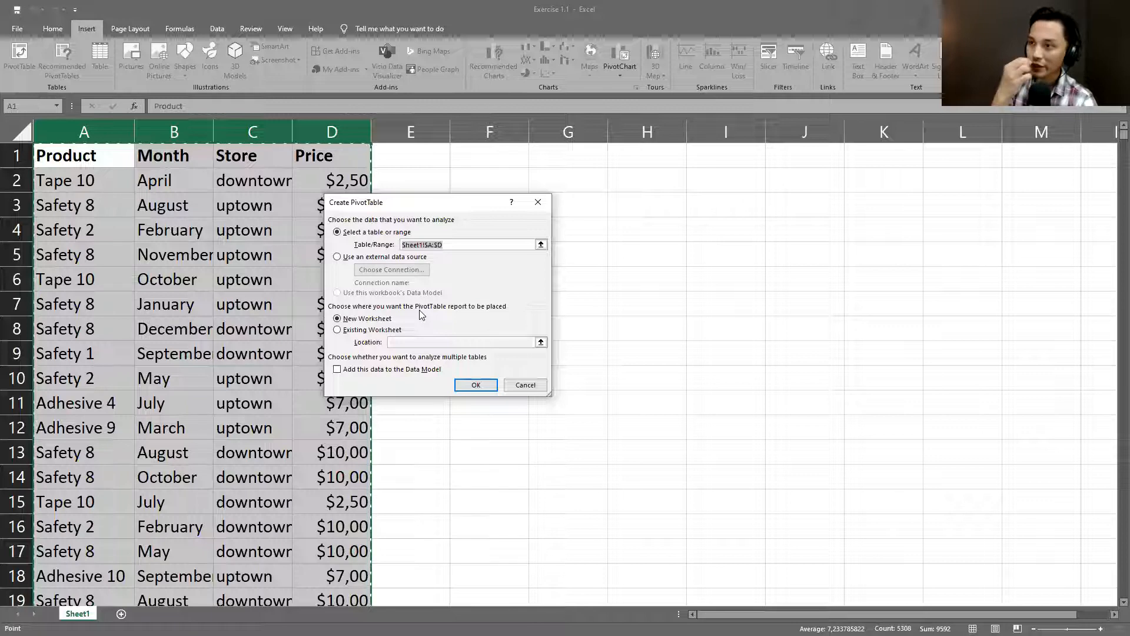
left_click(391, 330)
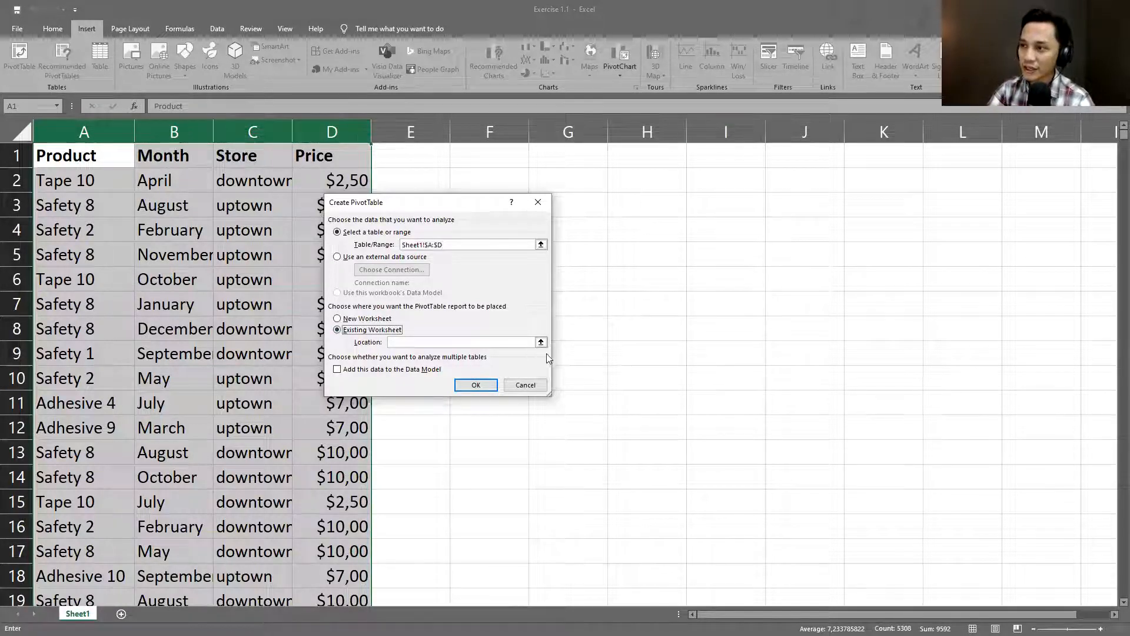
left_click(541, 343)
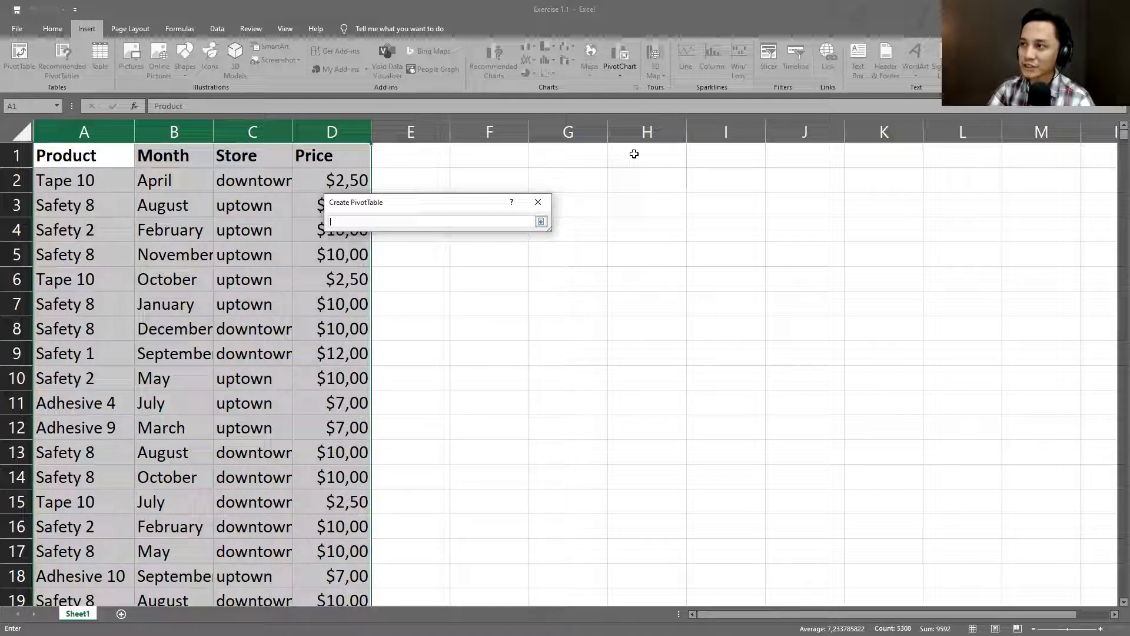
left_click(627, 159)
key("Return")
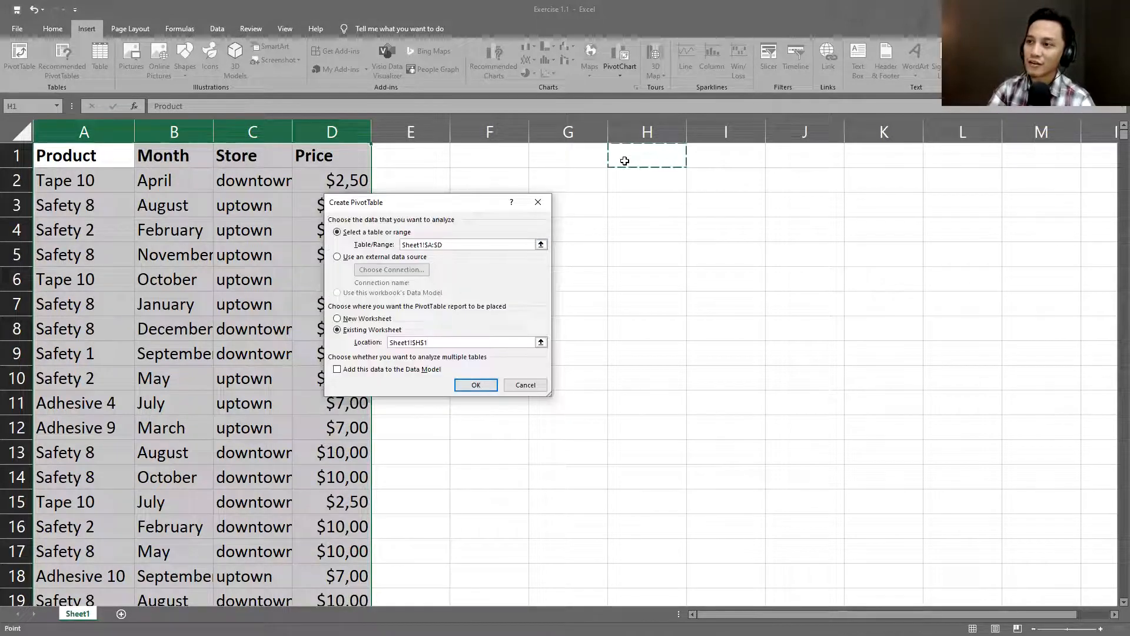
left_click(478, 384)
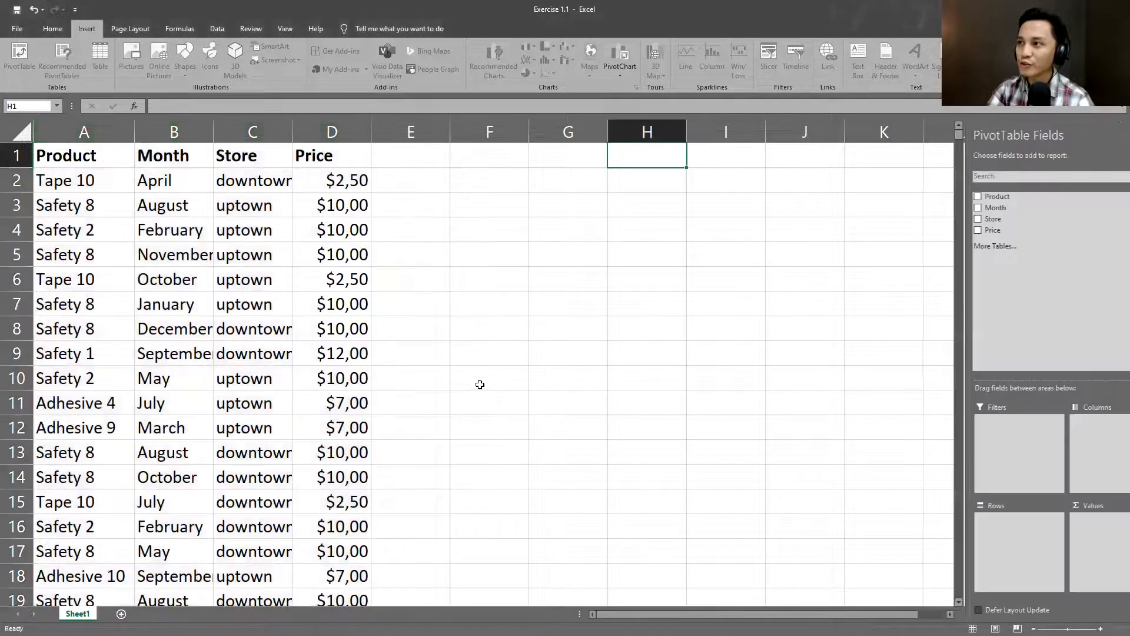
Add Product to the rows and the sum of Price to the values of the PivotTable at H1
left_click(719, 246)
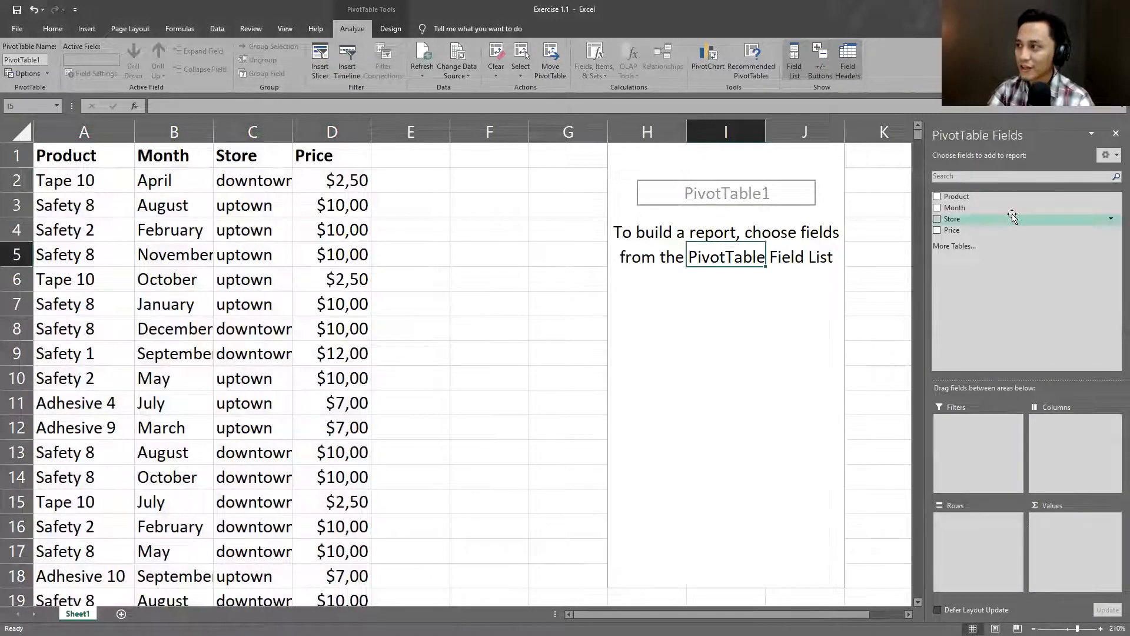
left_click_drag(975, 201, 969, 545)
left_click_drag(960, 232, 1045, 568)
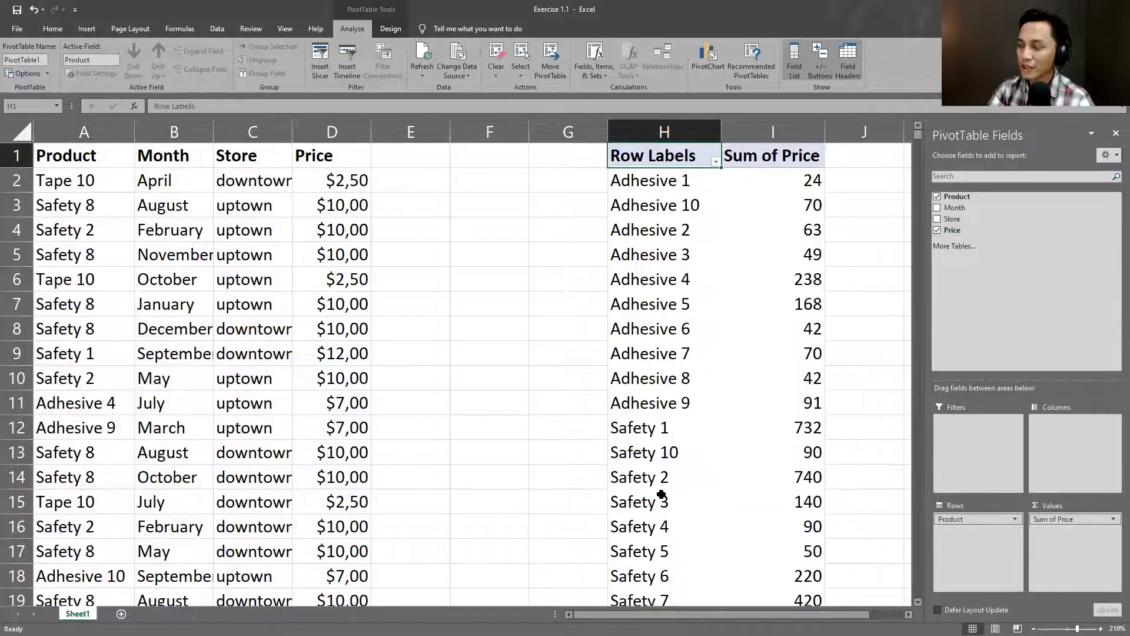
Compare the source records in columns A to D with the product labels in the PivotTable at H1
left_click(15, 304)
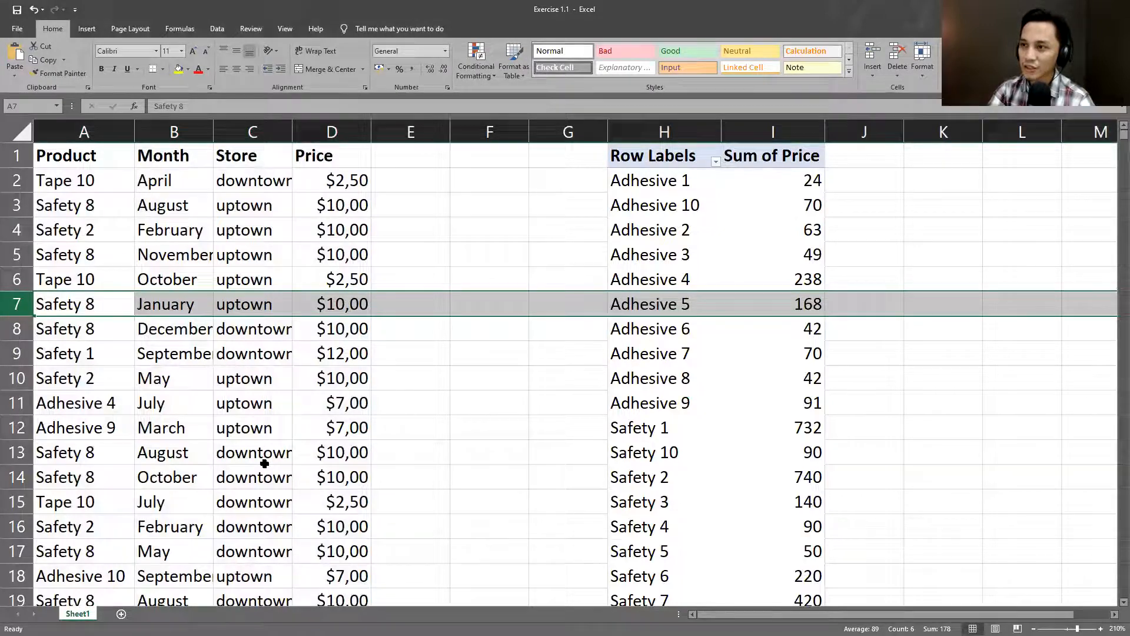
left_click_drag(68, 120, 305, 122)
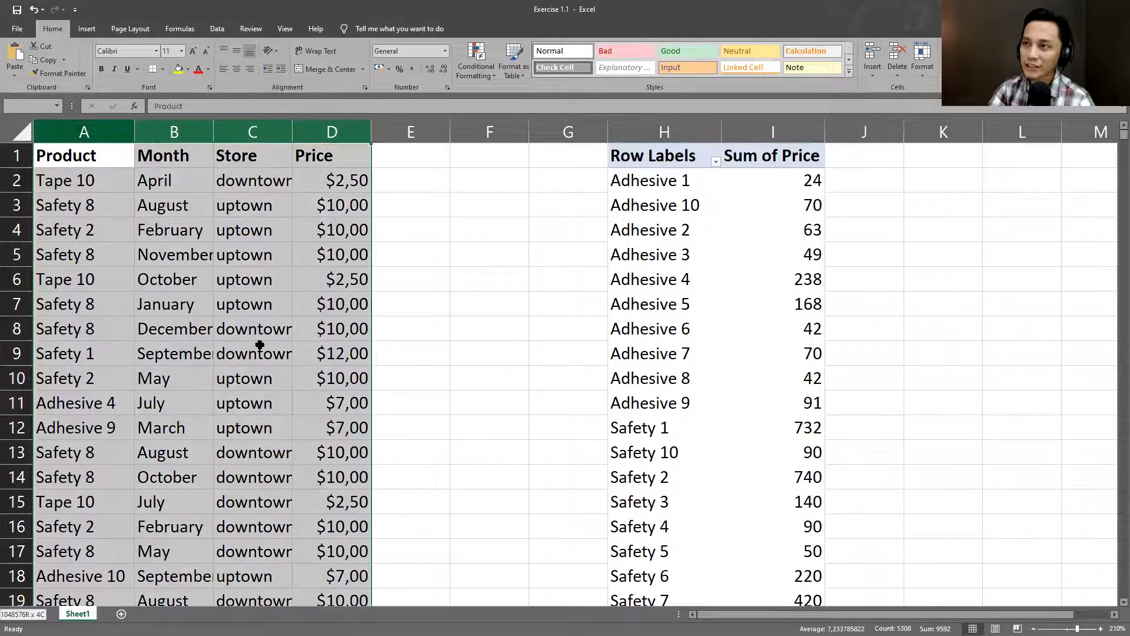
left_click(259, 348)
left_click(647, 317)
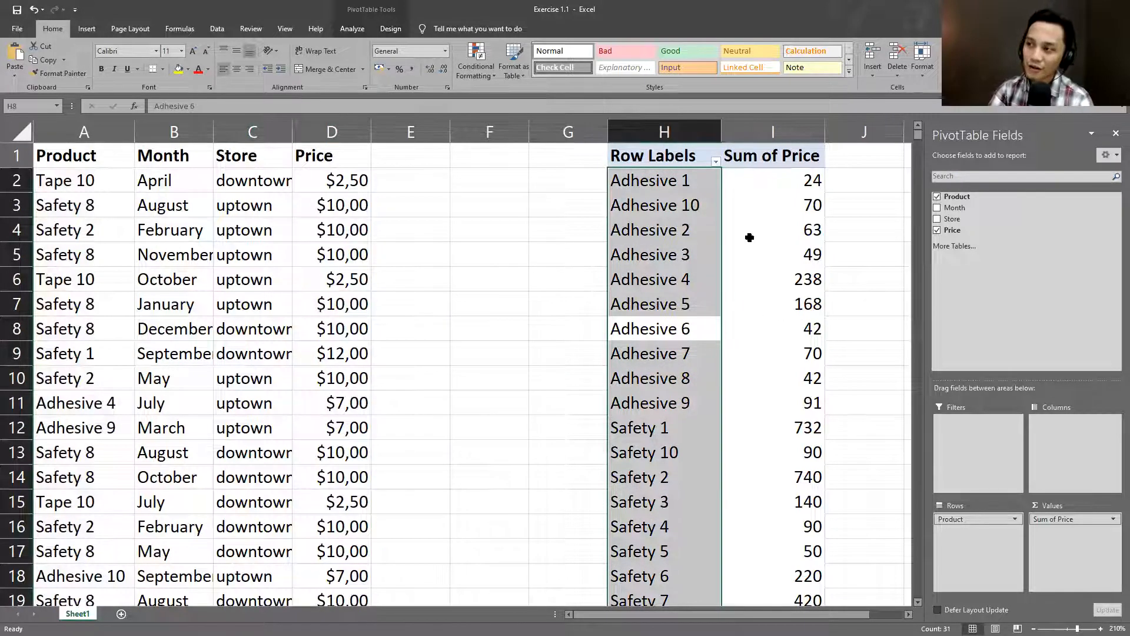
left_click(469, 379)
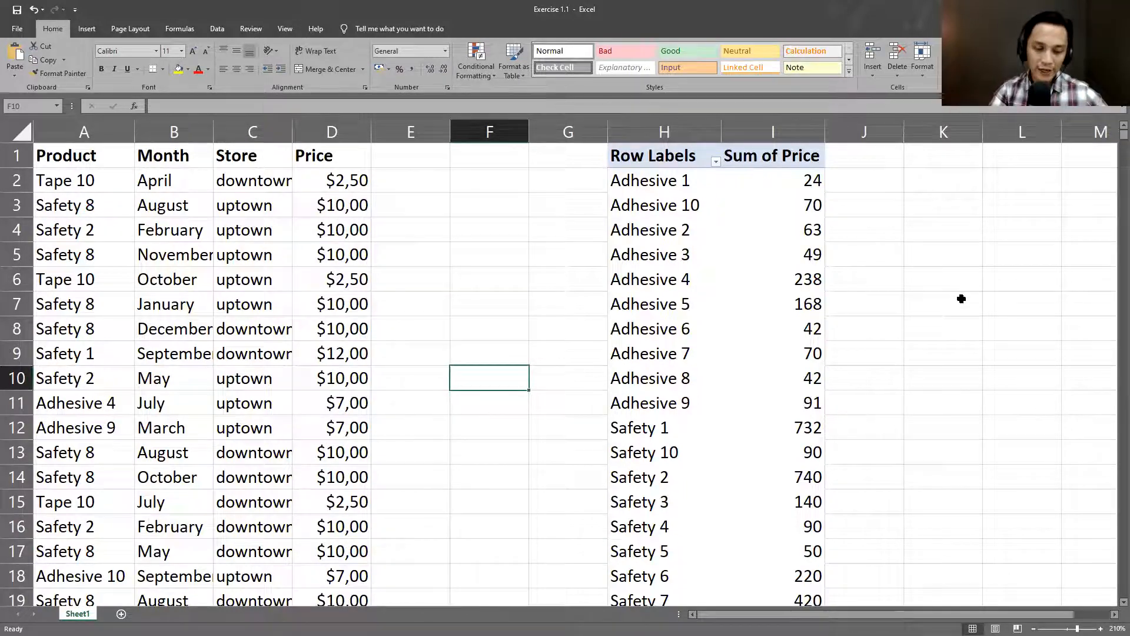
Undo and redo adding Price to the PivotTable, and highlight the source records in A1:D16
key("ctrl+z")
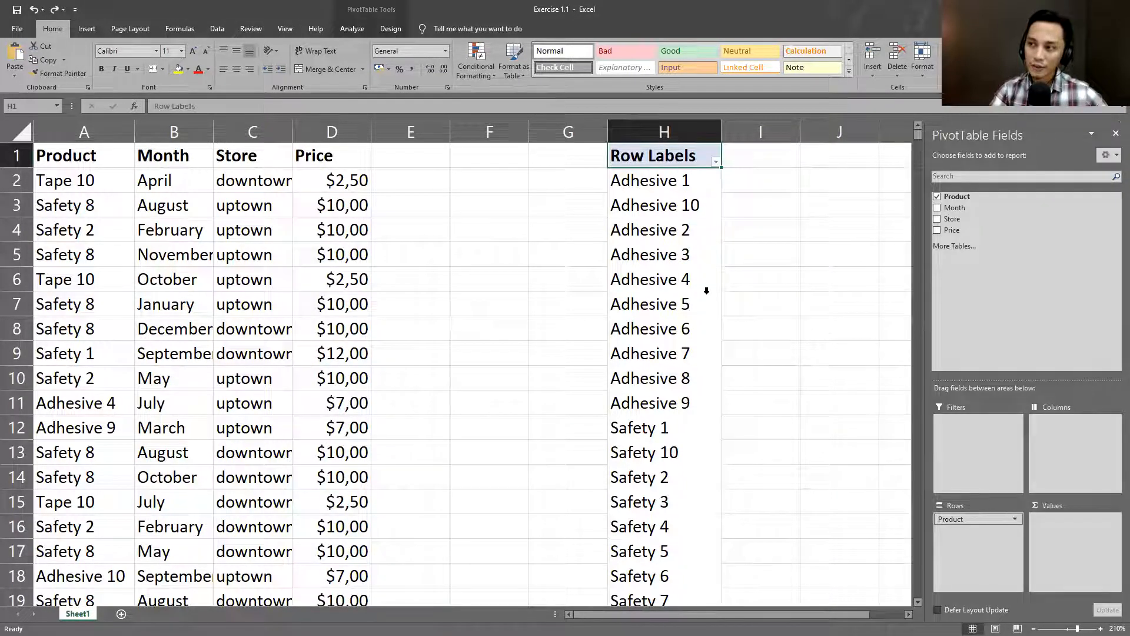
left_click(55, 10)
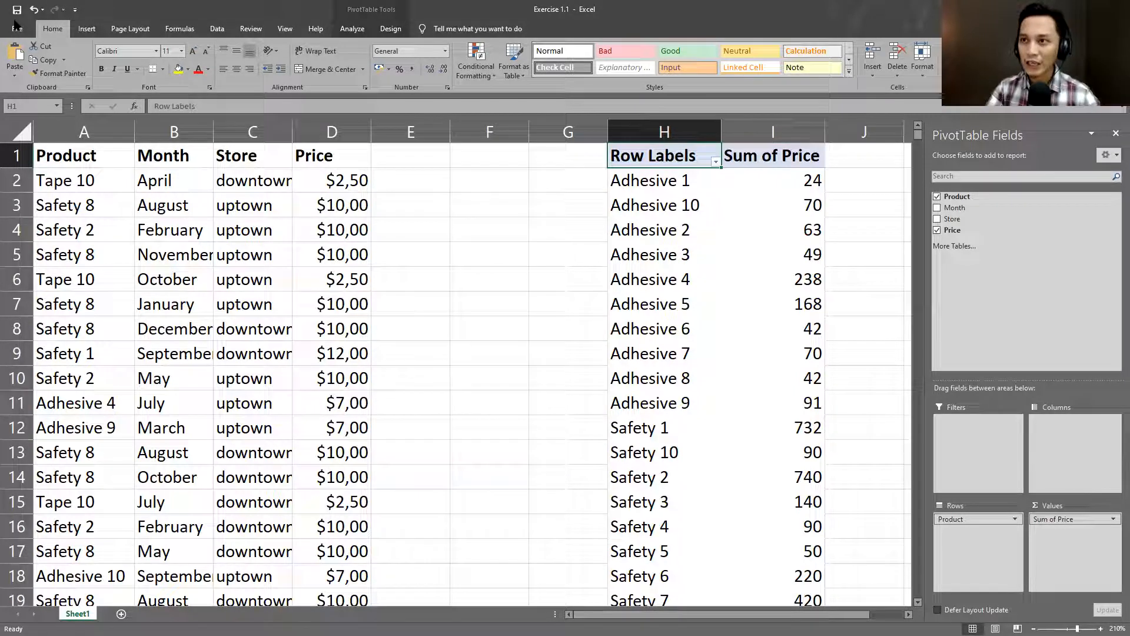
left_click_drag(93, 168, 341, 530)
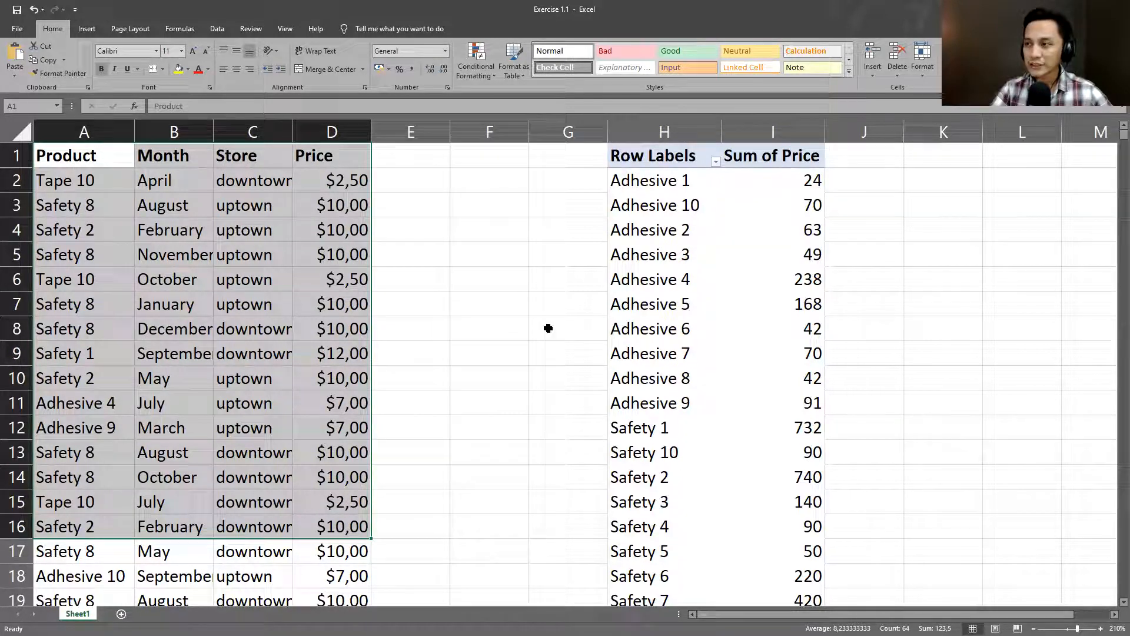
left_click(524, 229)
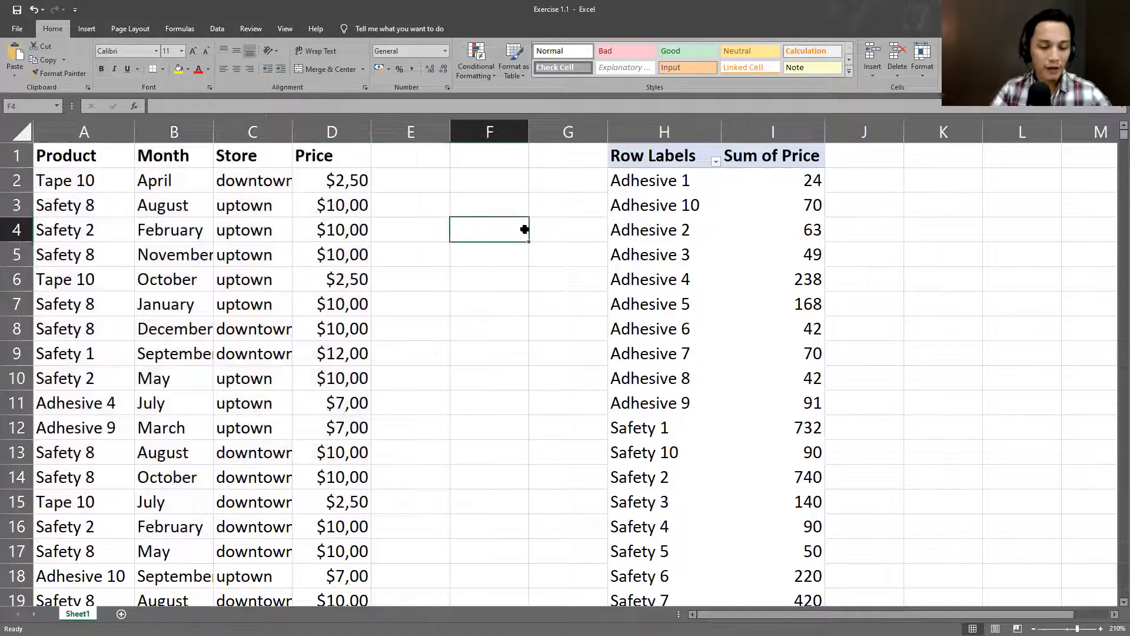
Undo the Price and Product fields and the insertion of the PivotTable at H1
key("ctrl+z")
key("ctrl+z")
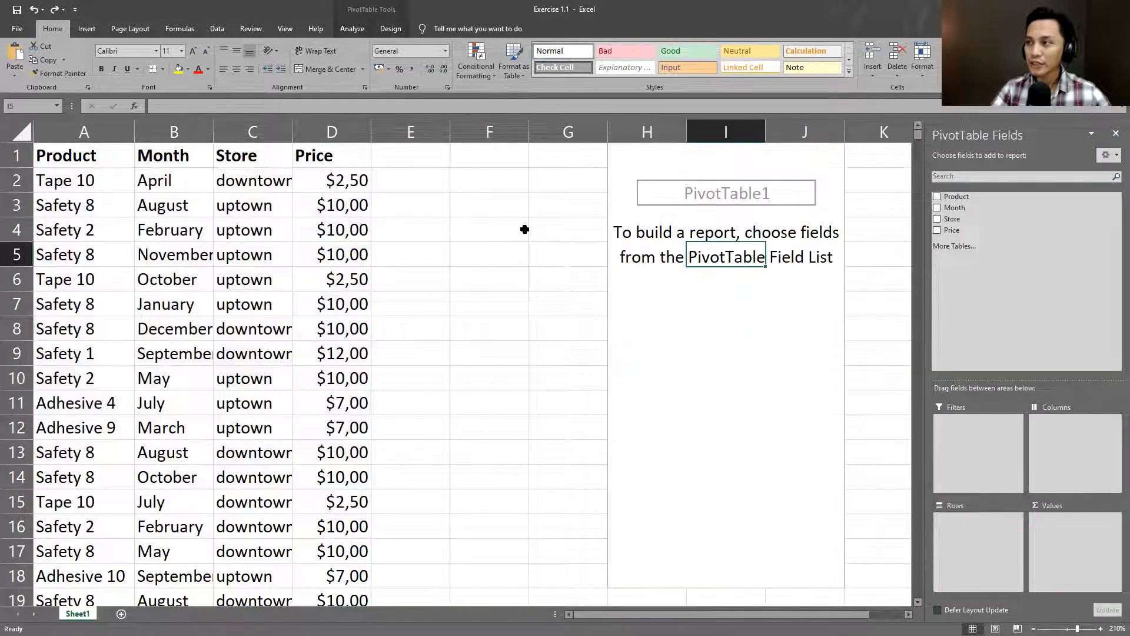
key("ctrl+z")
Create a PivotTable from columns A to D of Sheet1 on a new worksheet
right_click(305, 129)
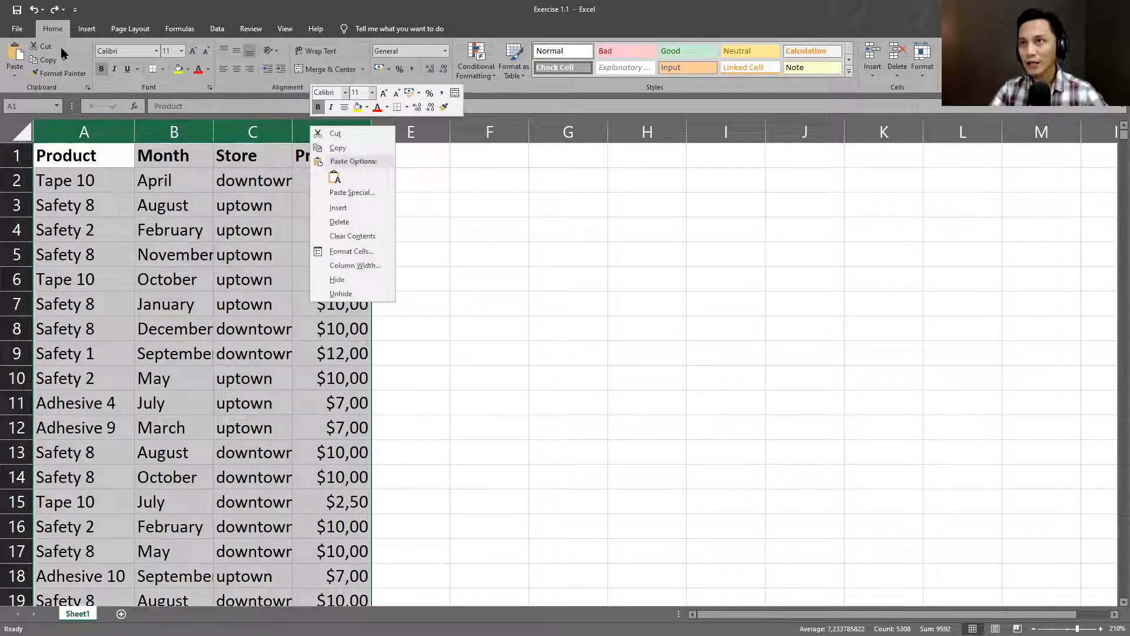
left_click(86, 28)
left_click(20, 59)
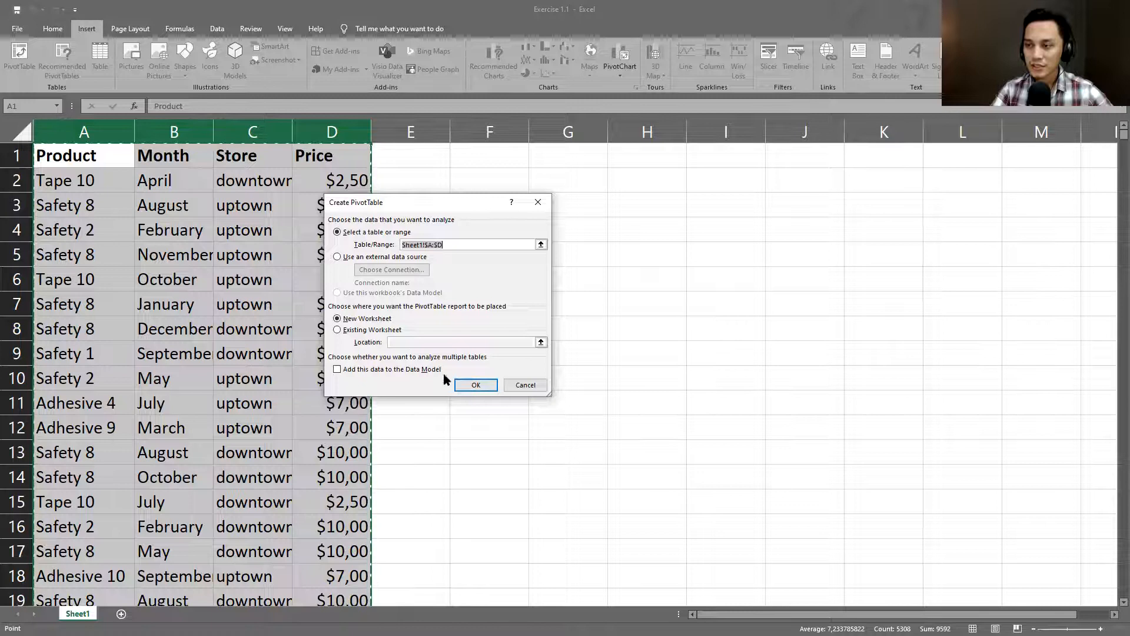
left_click(468, 385)
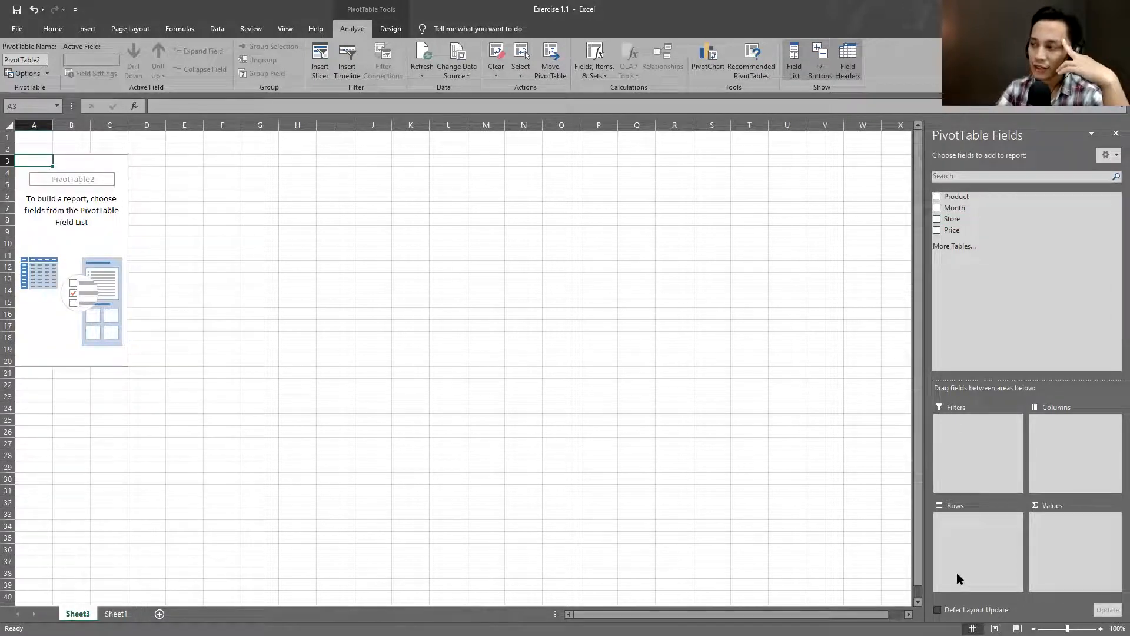
Summarise sales per store with Store in the rows and the sum of Price in the values, and check the grand total
left_click_drag(953, 216, 1001, 535)
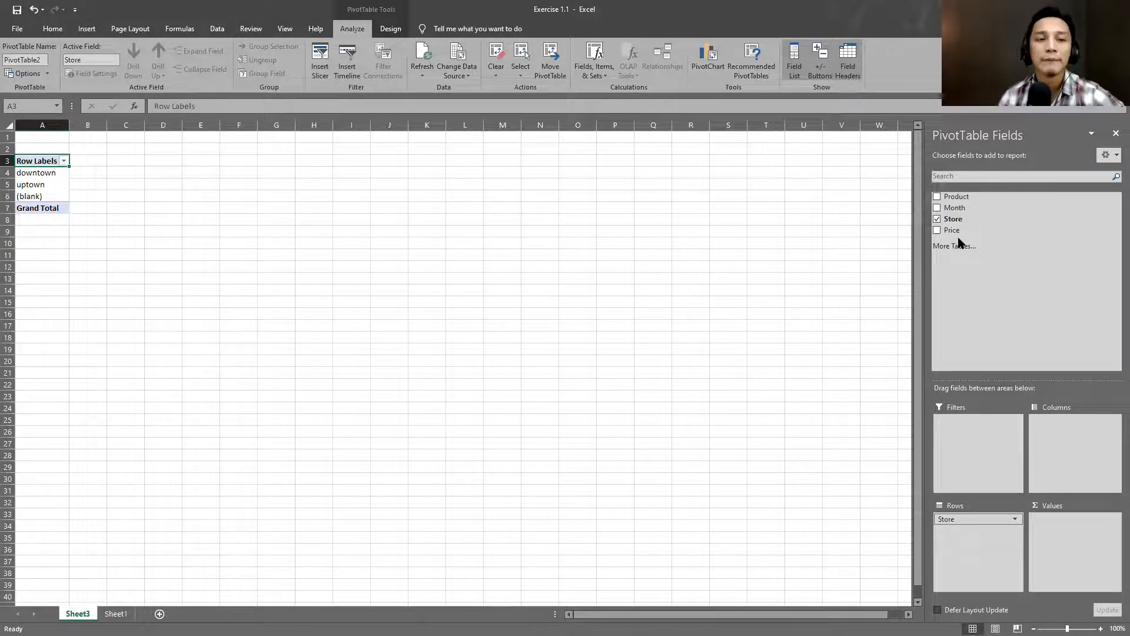
left_click_drag(954, 231, 1059, 541)
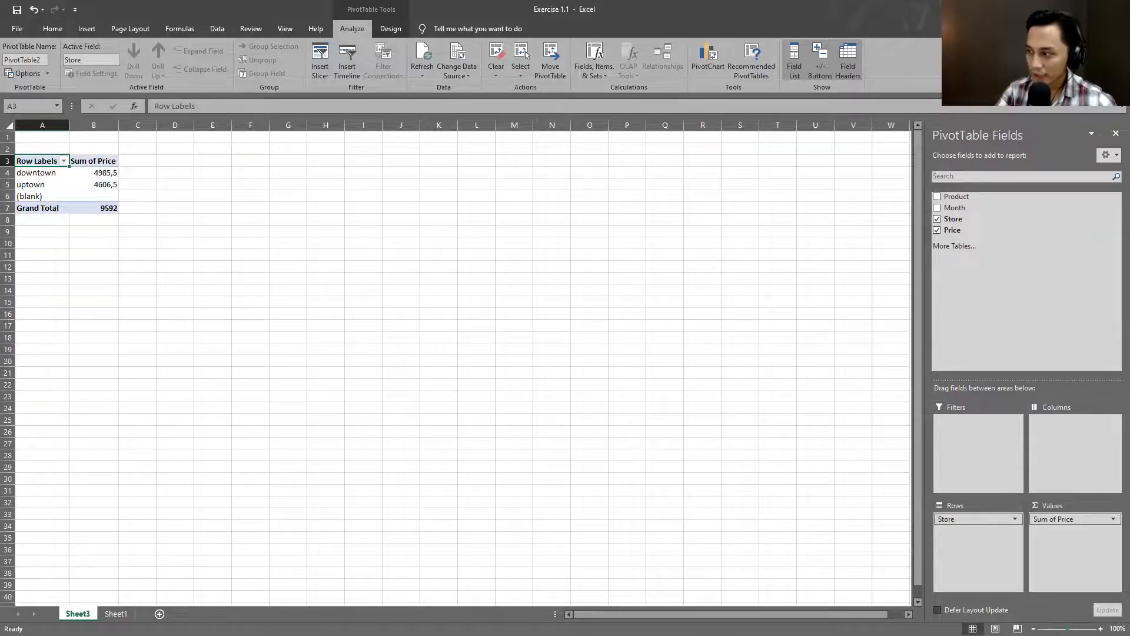
scroll(63, 302, "up", 6)
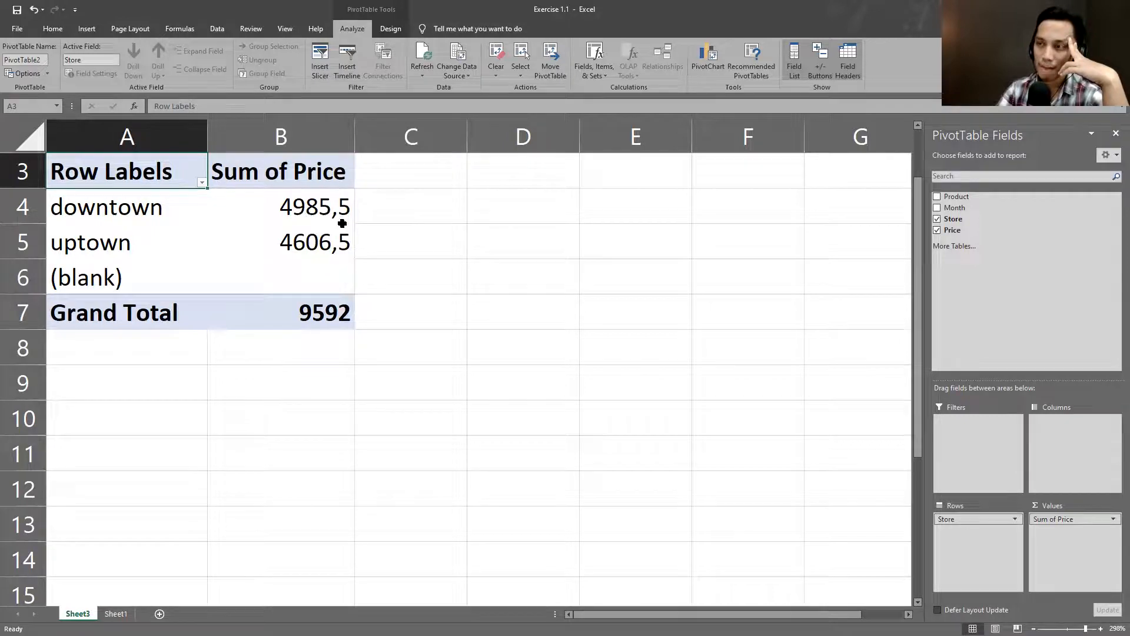
left_click(312, 318)
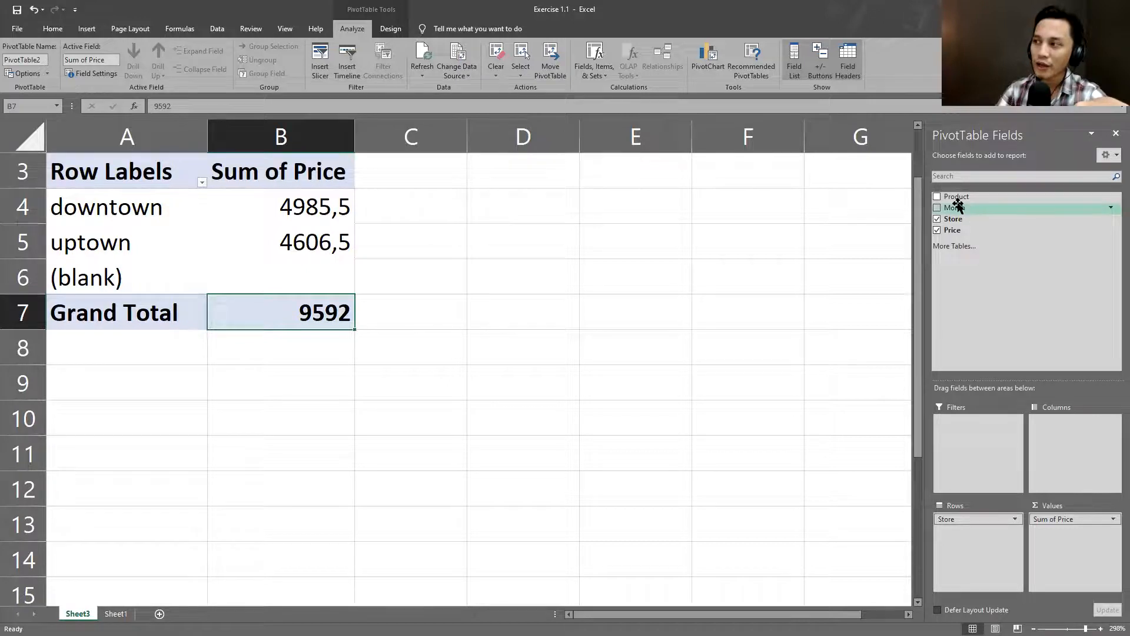
Add Product below Store in the rows, review the product breakdown of both stores, and remove Product again
left_click_drag(954, 199, 971, 536)
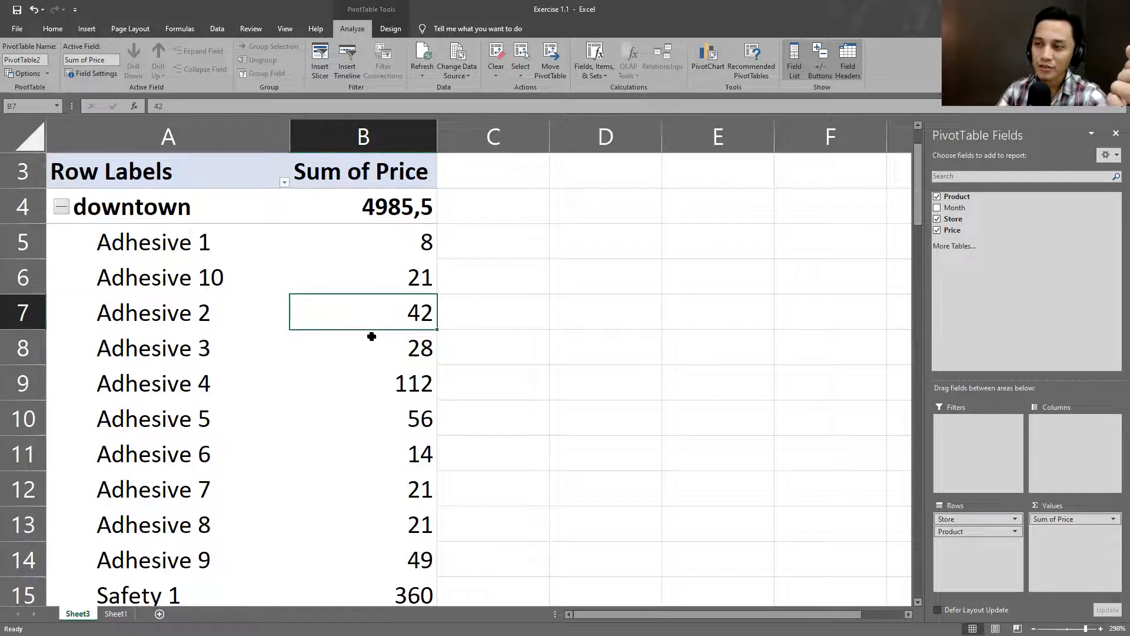
scroll(373, 336, "down", 5)
scroll(226, 384, "down", 12)
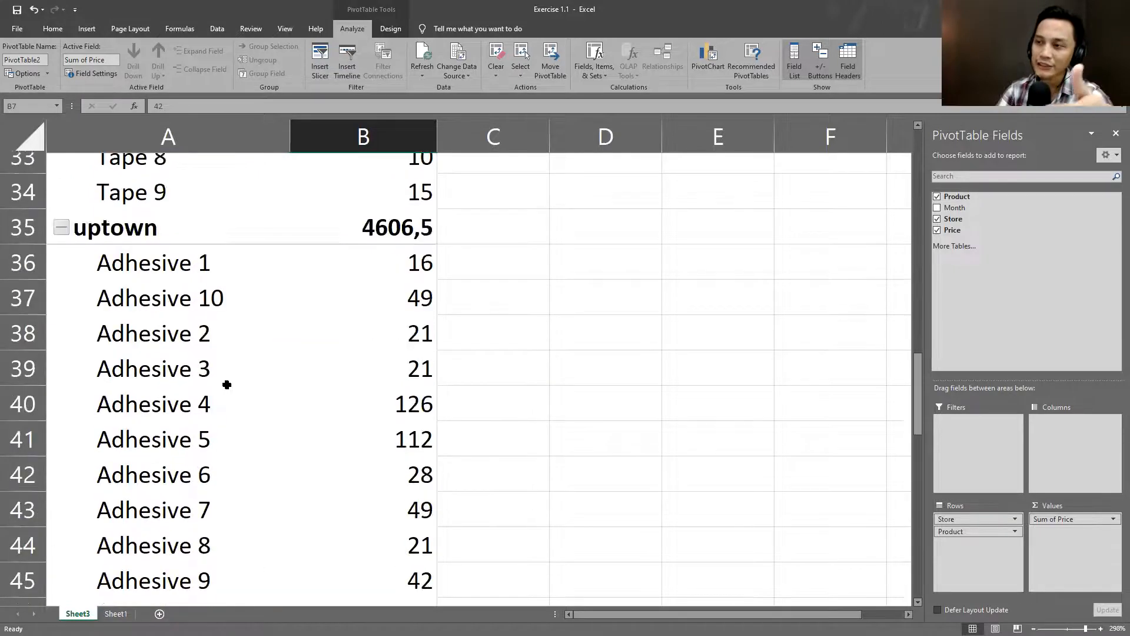
scroll(227, 384, "down", 5)
scroll(228, 383, "up", 20)
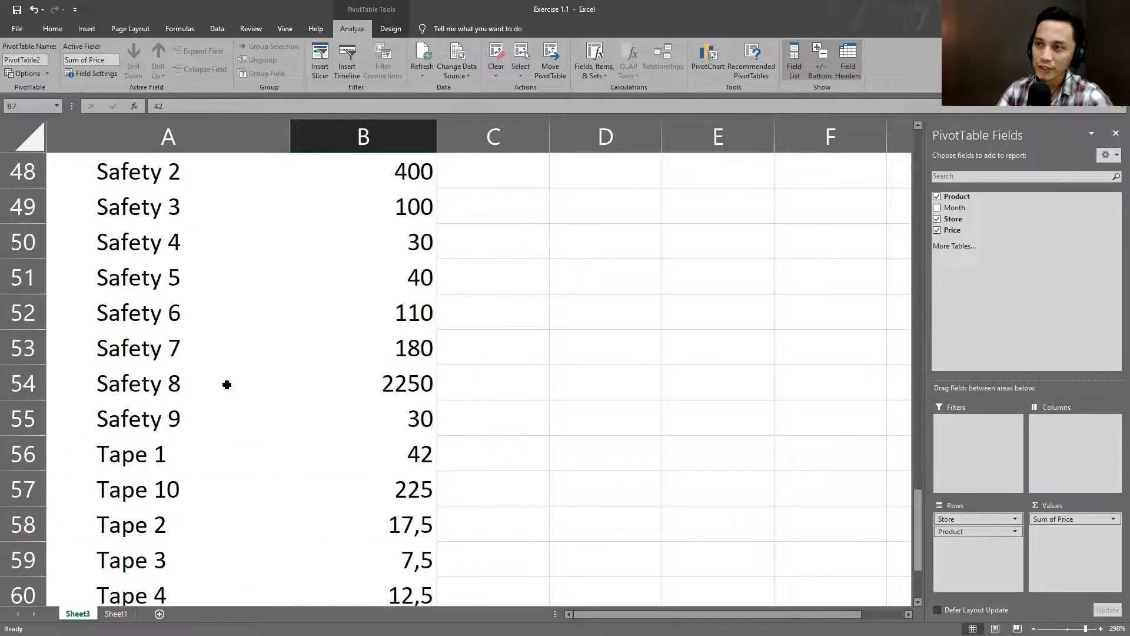
left_click_drag(961, 531, 935, 318)
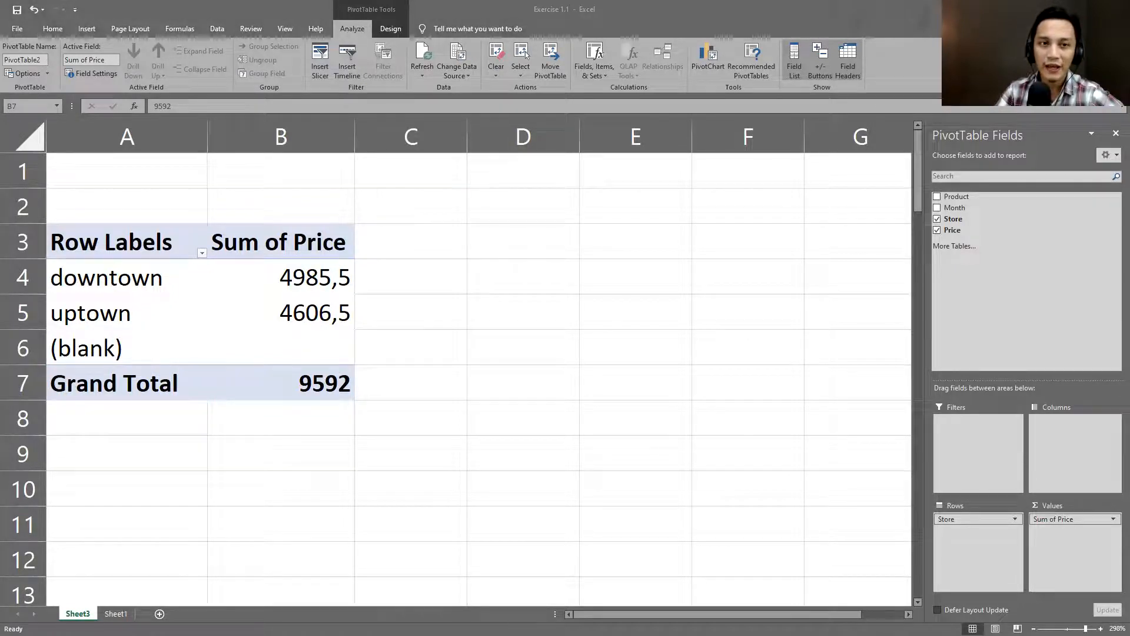
Compare the Sum of Price values of the downtown and uptown stores
left_click(337, 272)
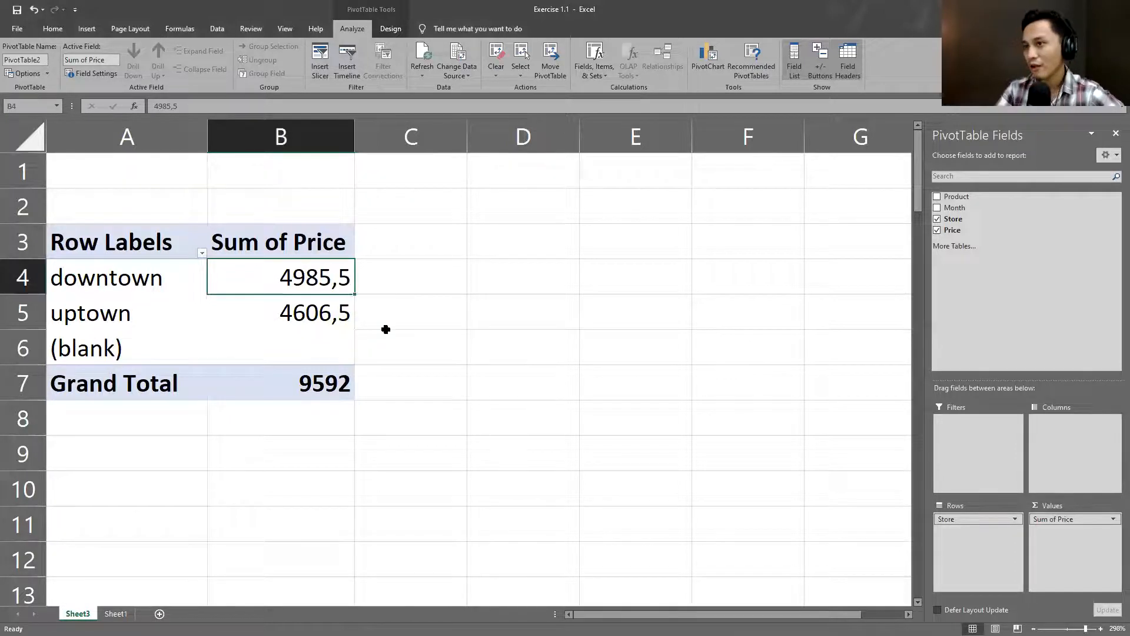
left_click(306, 305)
left_click(308, 285)
left_click(322, 308)
left_click(323, 284)
left_click(328, 306)
left_click(329, 283)
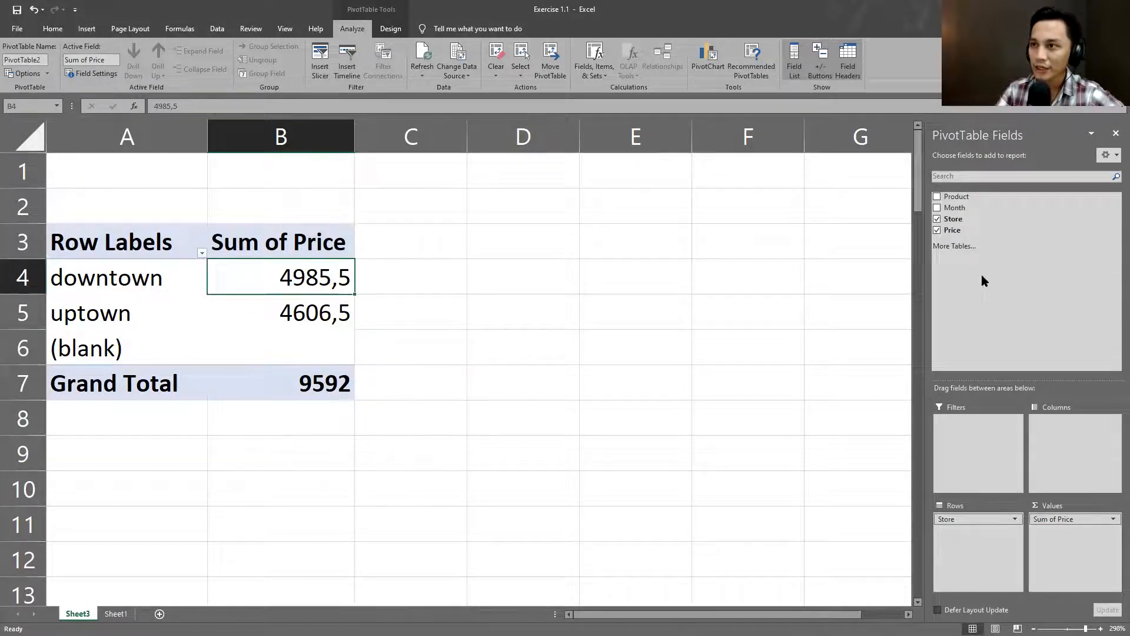
Add Price a second time to the PivotTable values and compare the two price columns for downtown
left_click_drag(954, 230, 1058, 539)
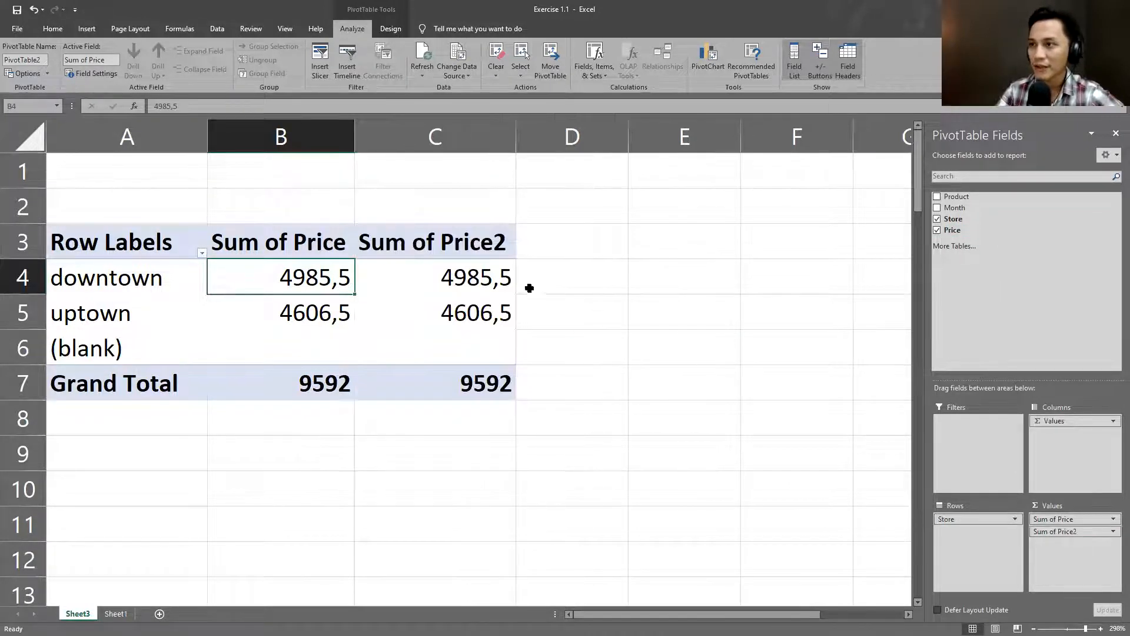
left_click(445, 277)
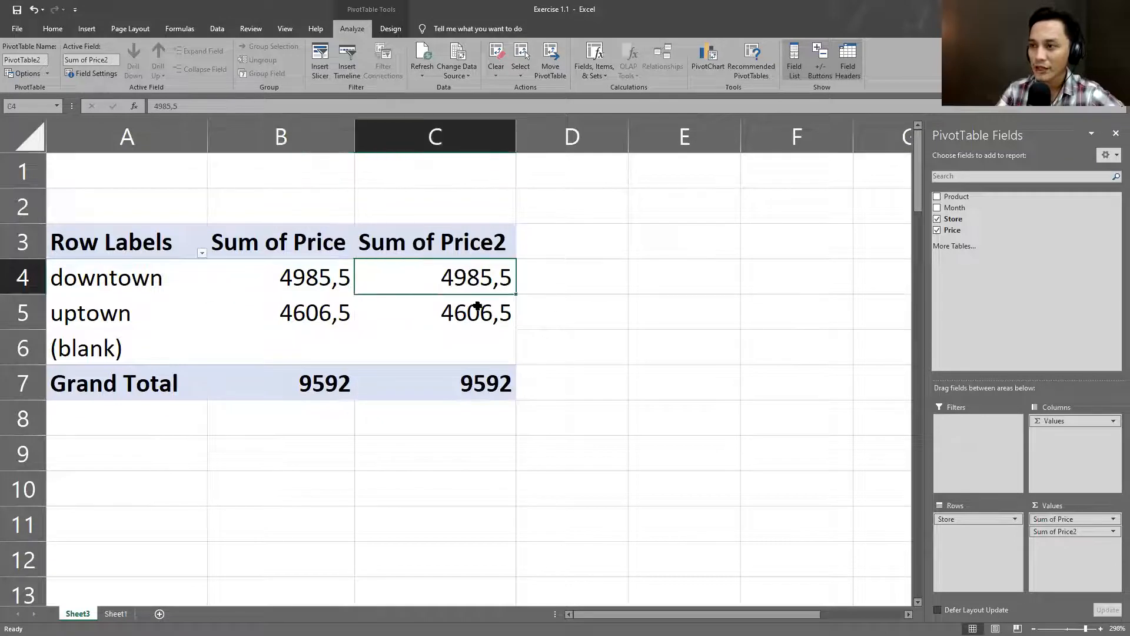
left_click(327, 283)
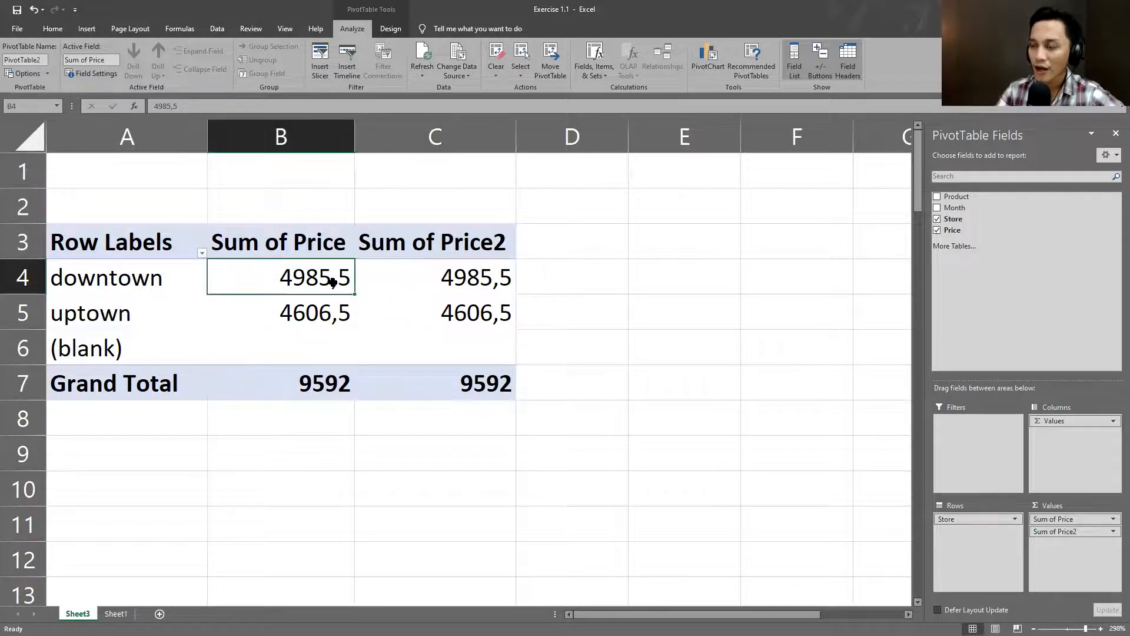
left_click(447, 284)
Summarise the second Price value field by Count and review the counts of both stores
left_click(1113, 531)
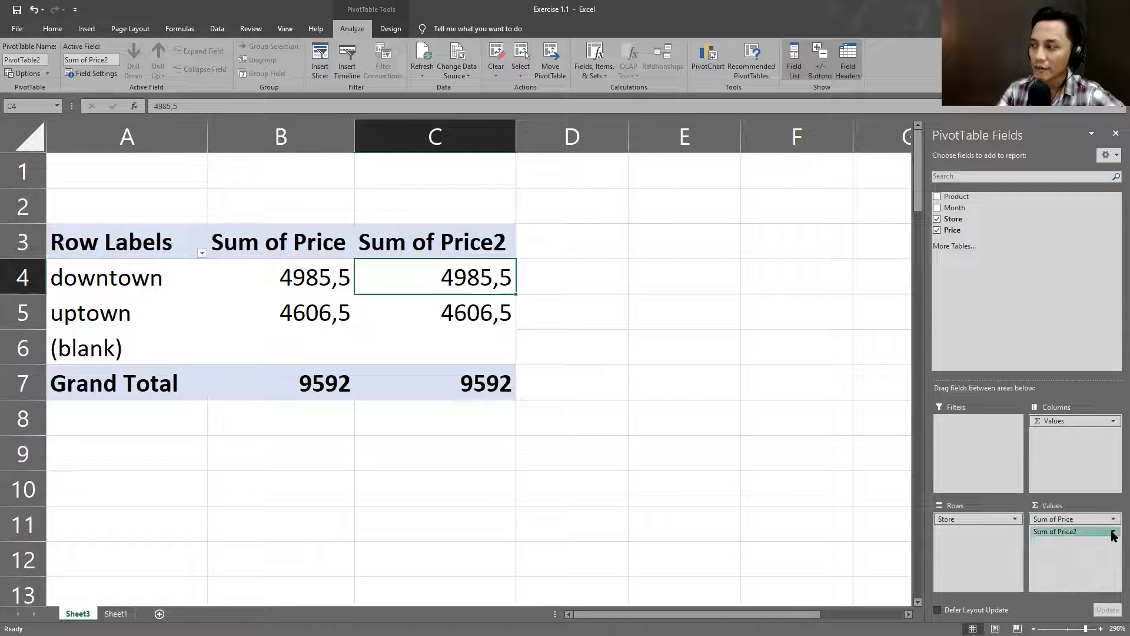
left_click(1113, 540)
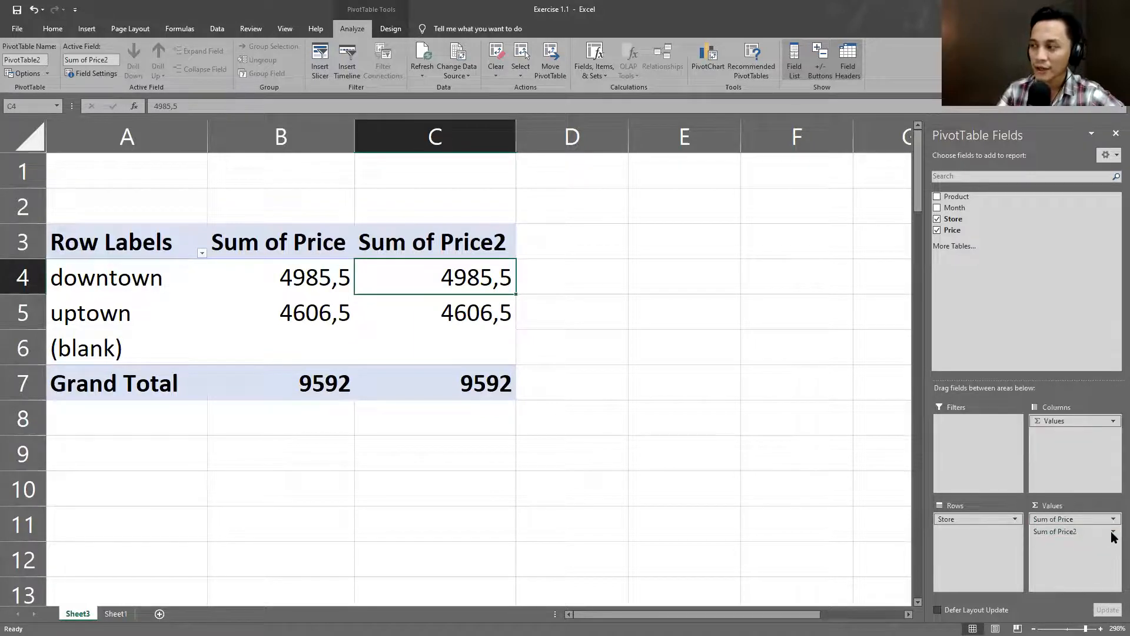
left_click(1113, 533)
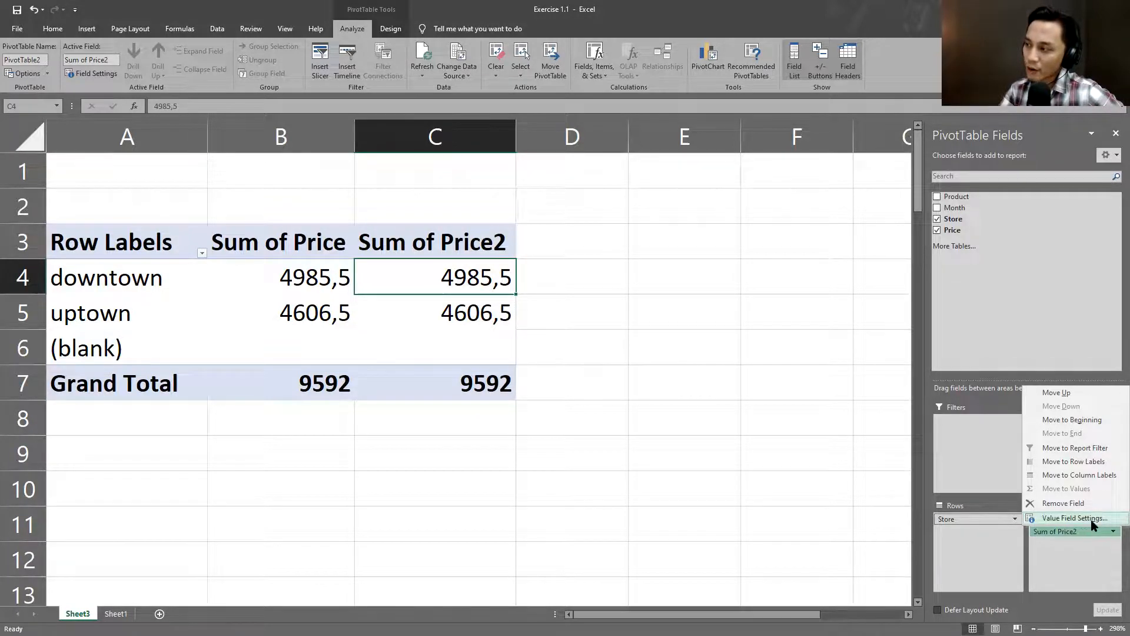
left_click(1090, 519)
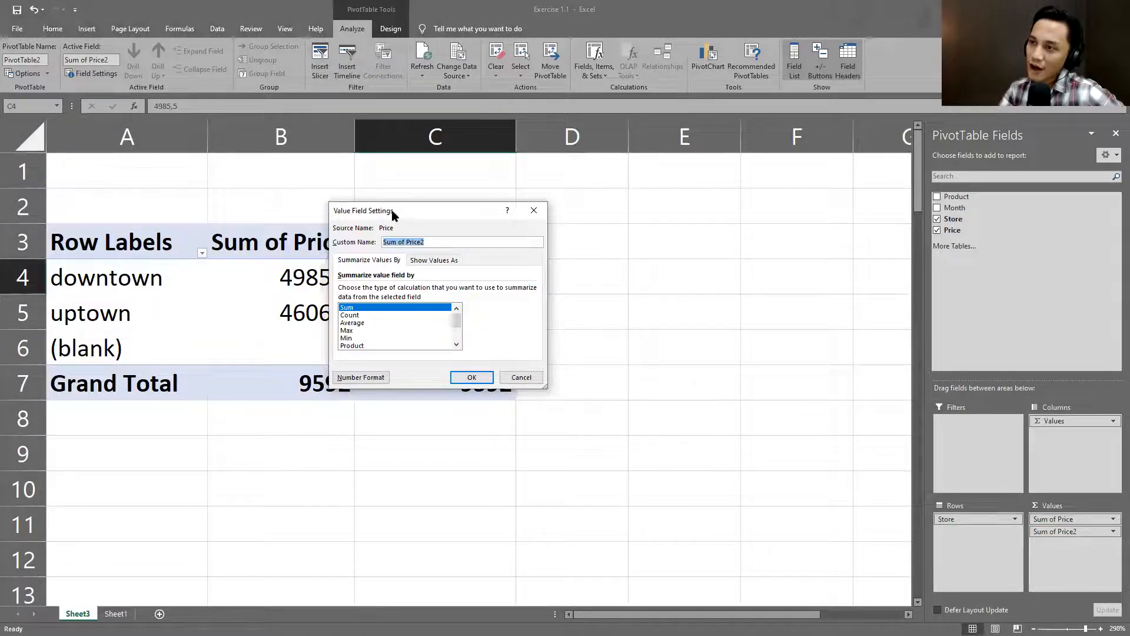
left_click_drag(397, 210, 681, 244)
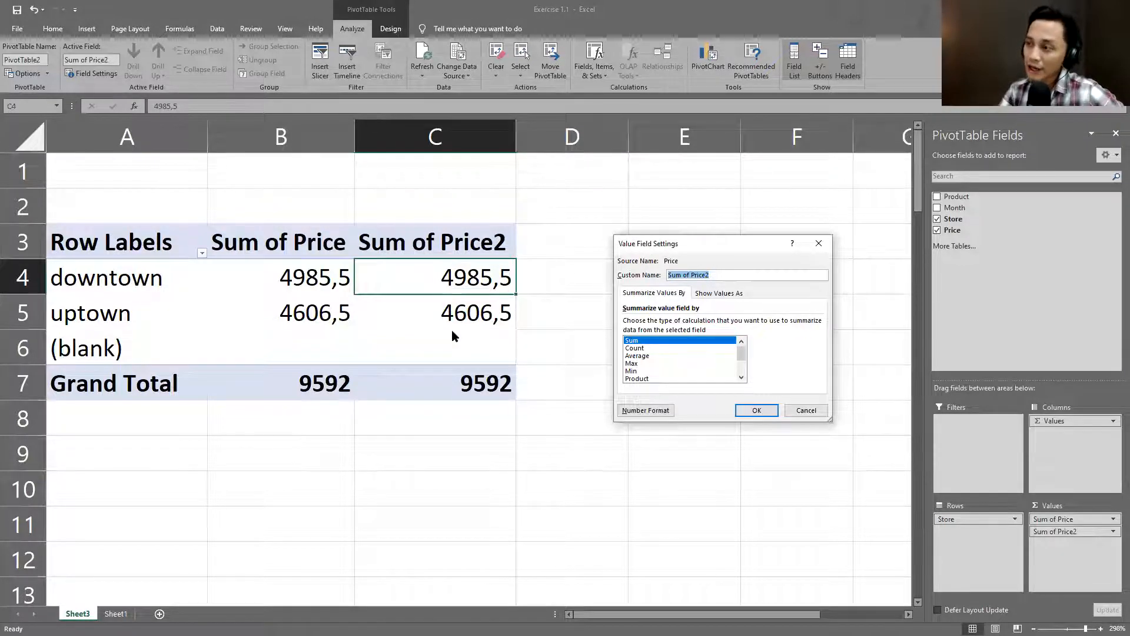
left_click(629, 354)
left_click(632, 341)
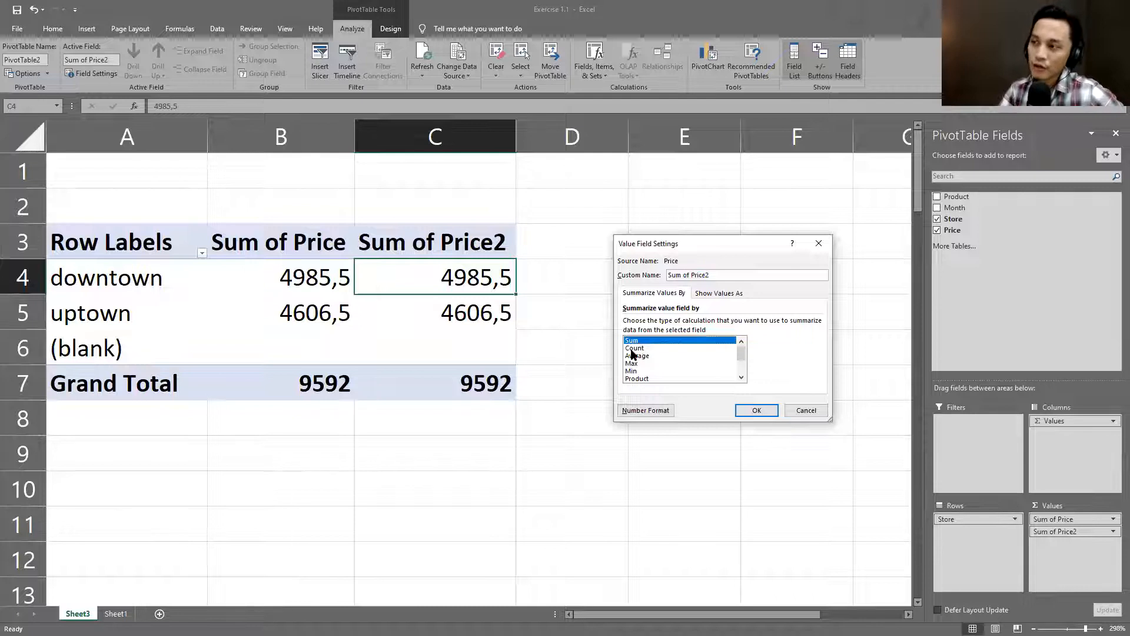
left_click(632, 349)
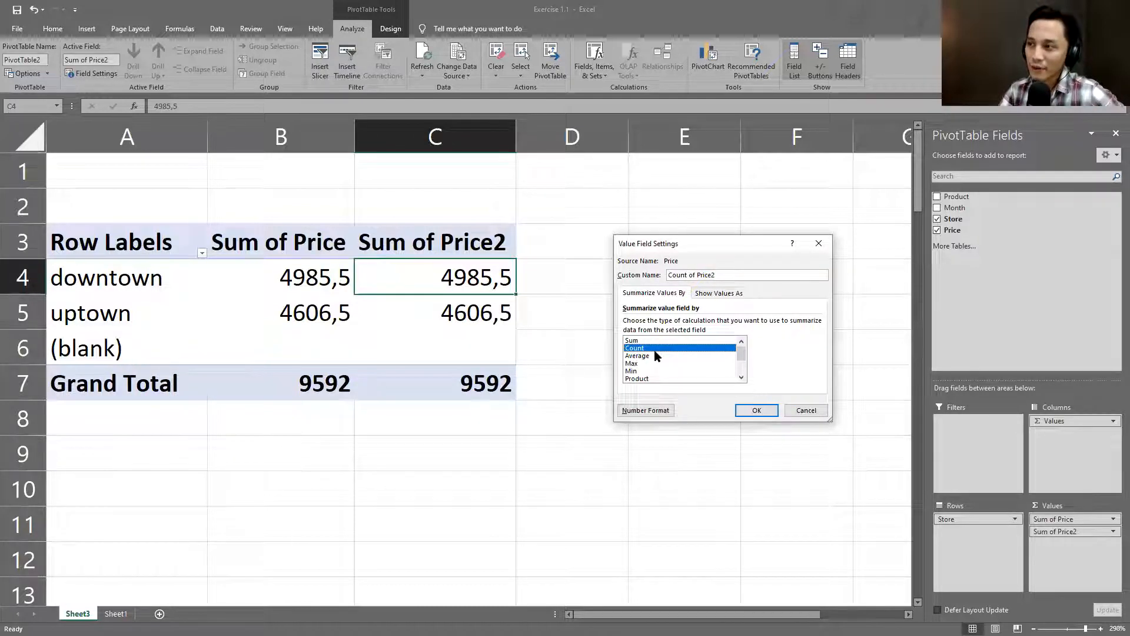
left_click(755, 410)
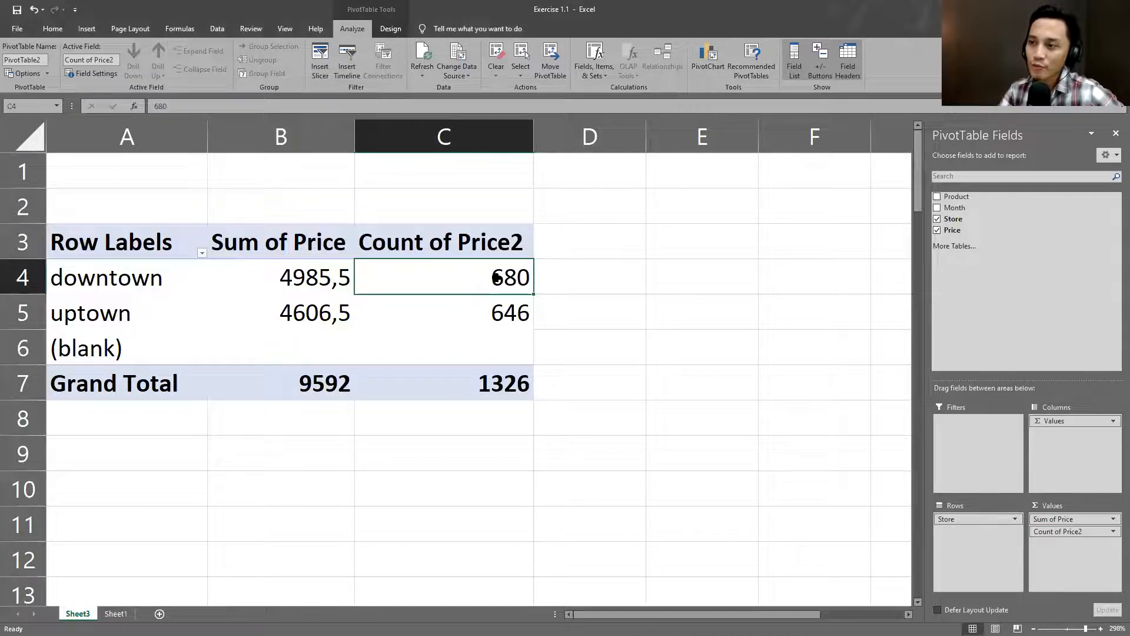
mouse_move(497, 276)
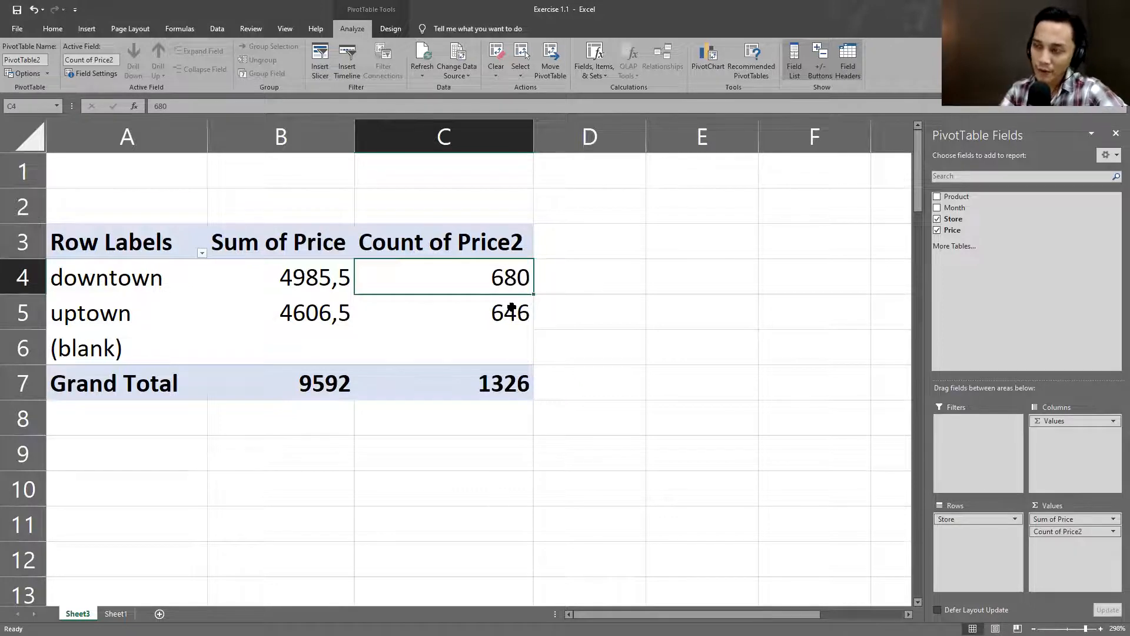
mouse_move(511, 307)
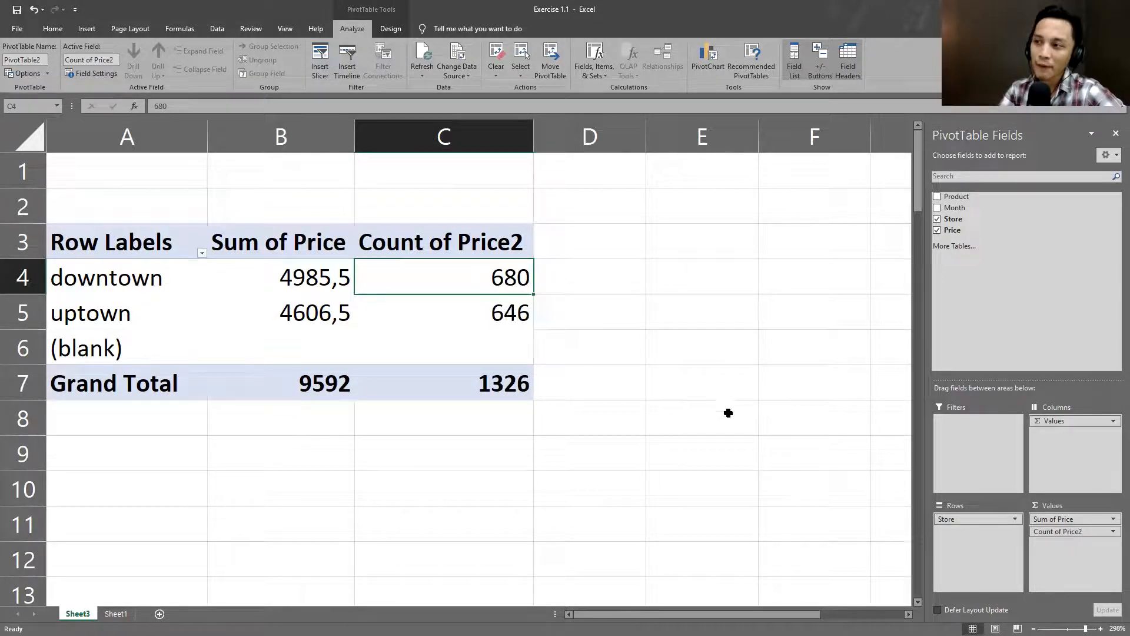
Summarise the second Price value field by Sum and show its values as % of Column Total
left_click(1113, 532)
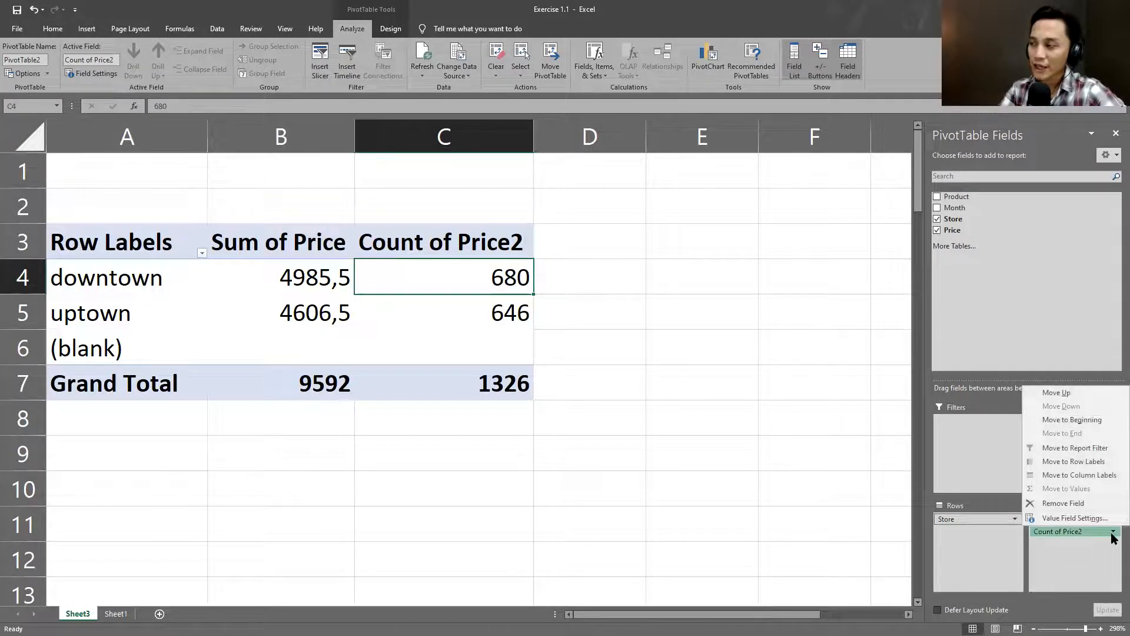
left_click(1073, 518)
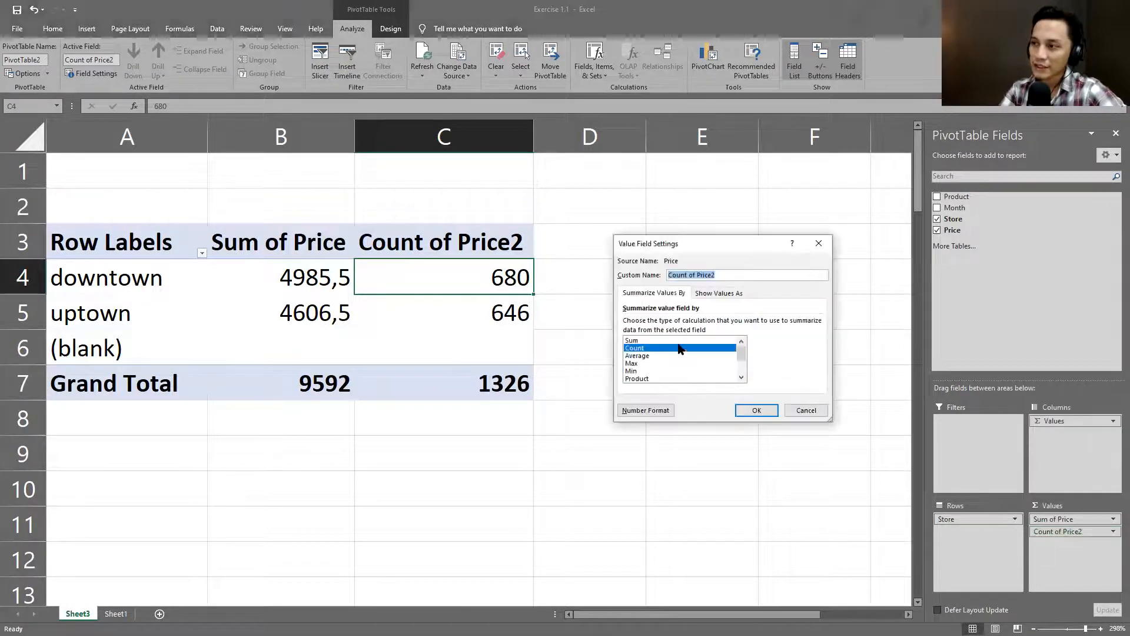
left_click(649, 340)
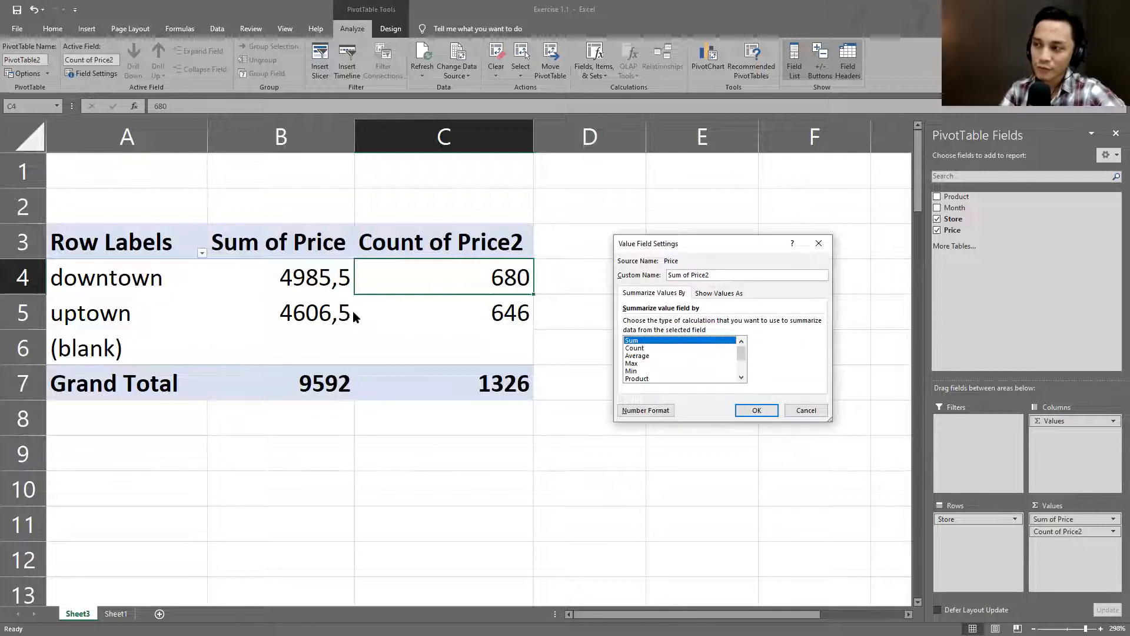
left_click(733, 295)
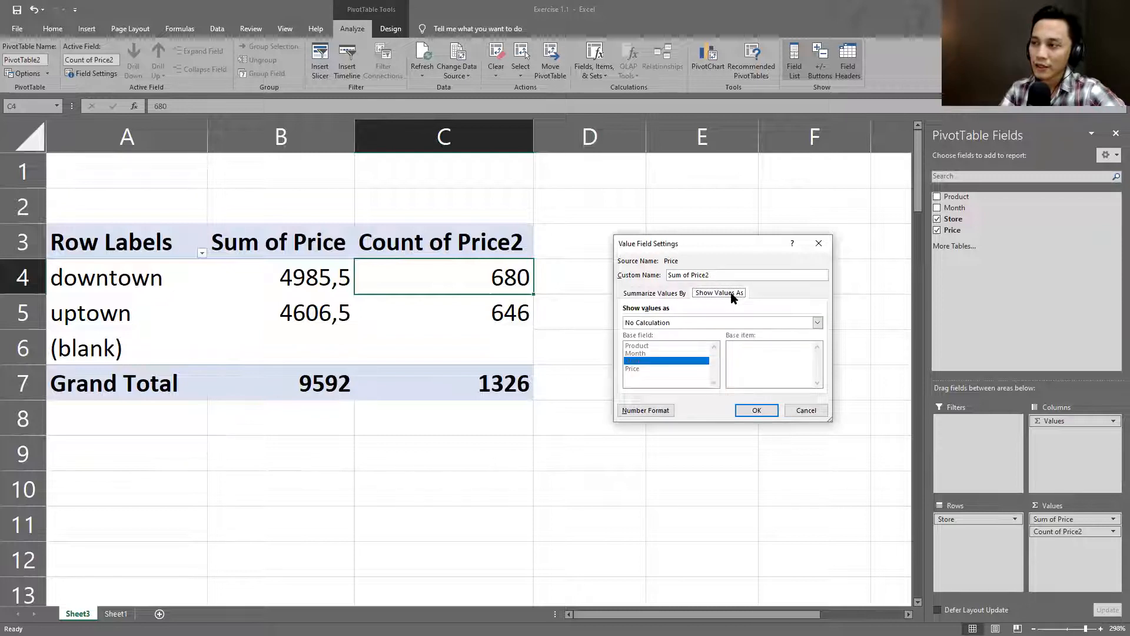
left_click(734, 323)
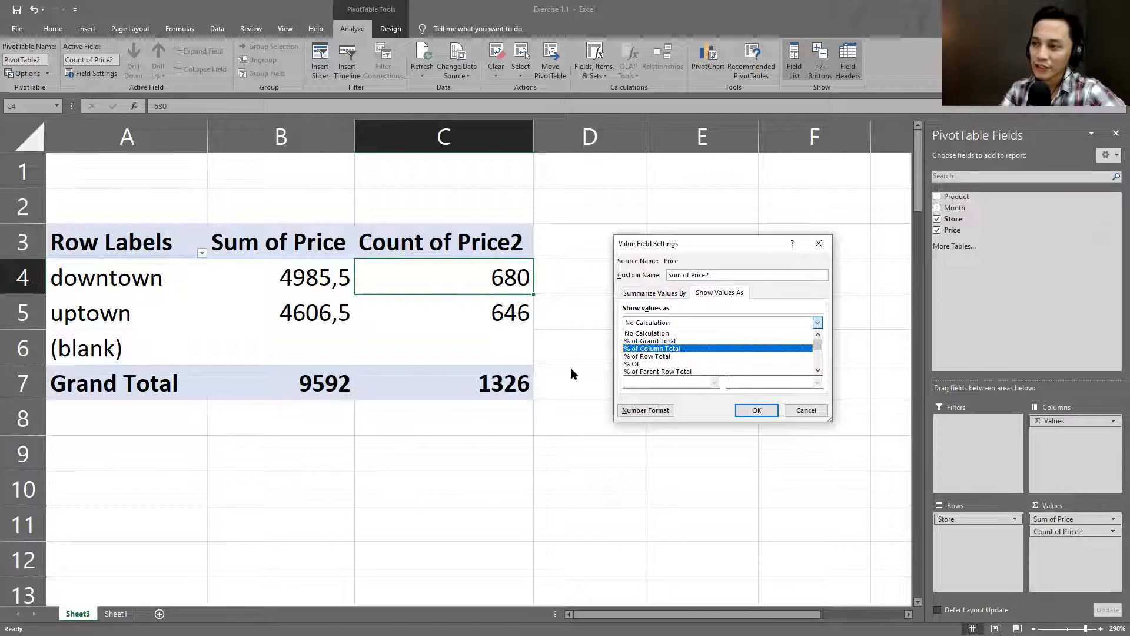
left_click(626, 349)
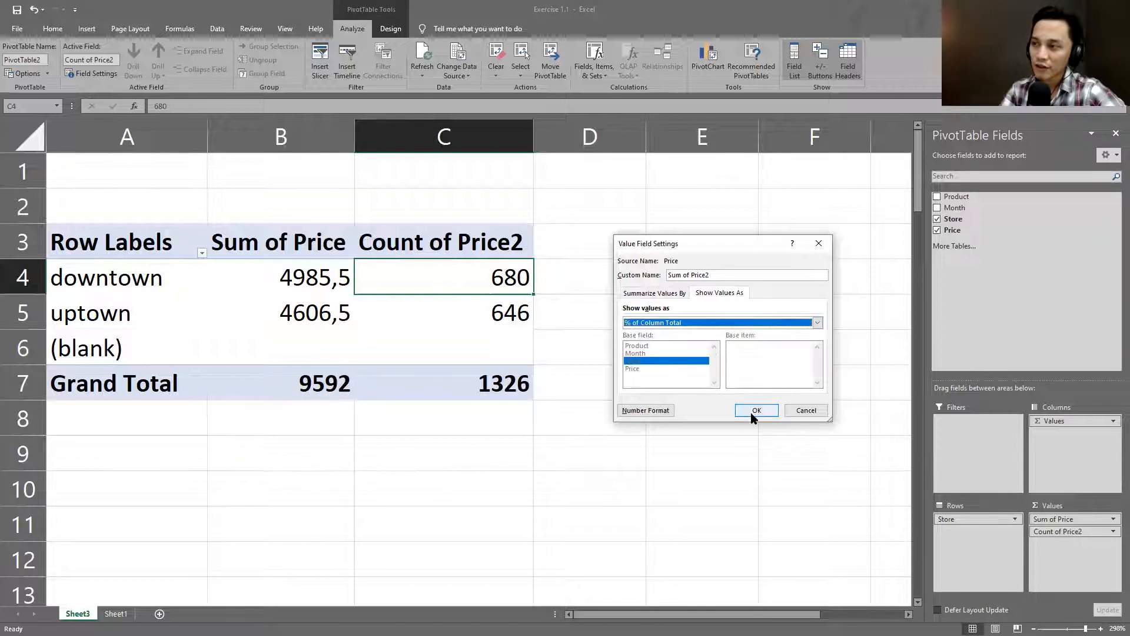
left_click(750, 412)
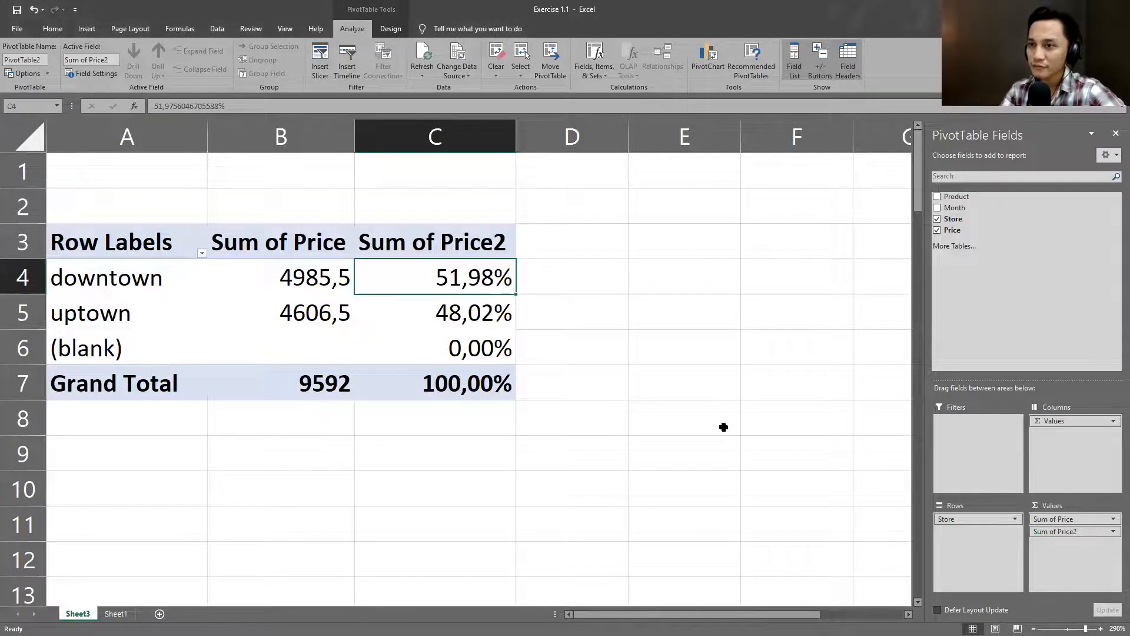
Examine each store's price sum alongside its percentage of the column total, including the blank and Grand Total rows
left_click(551, 295)
left_click(430, 343)
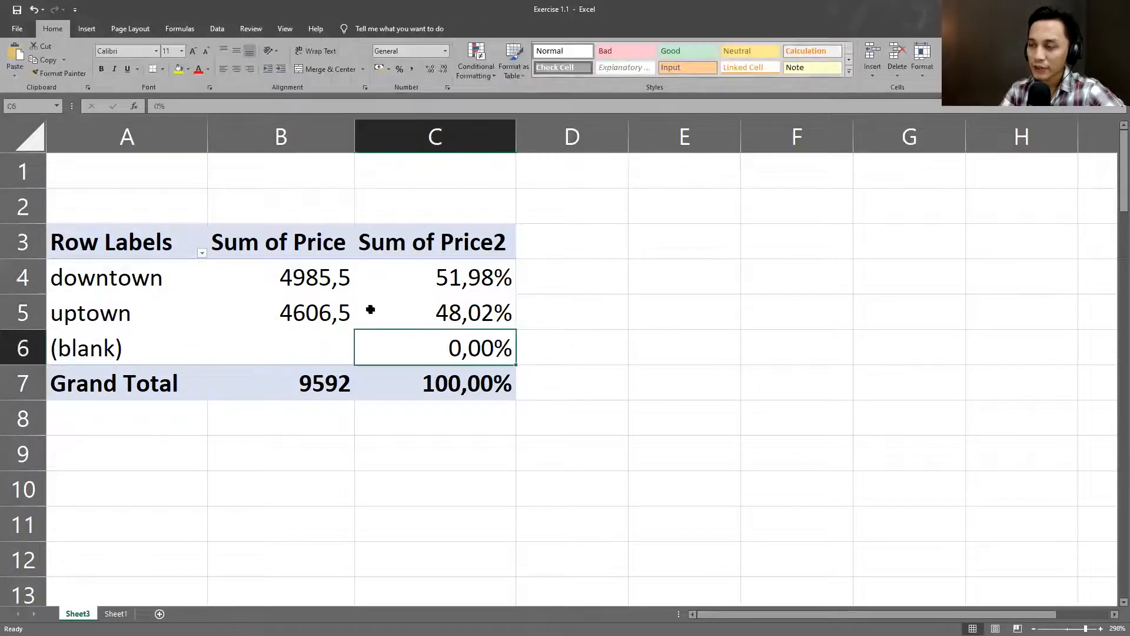
left_click(442, 314)
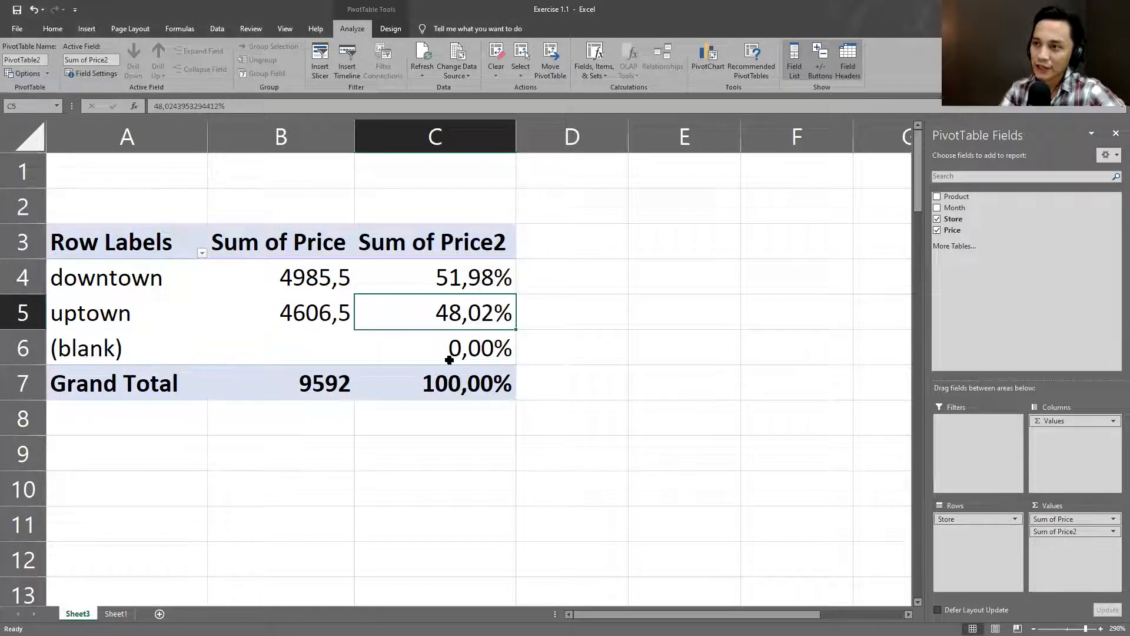
left_click(456, 283)
left_click(449, 315)
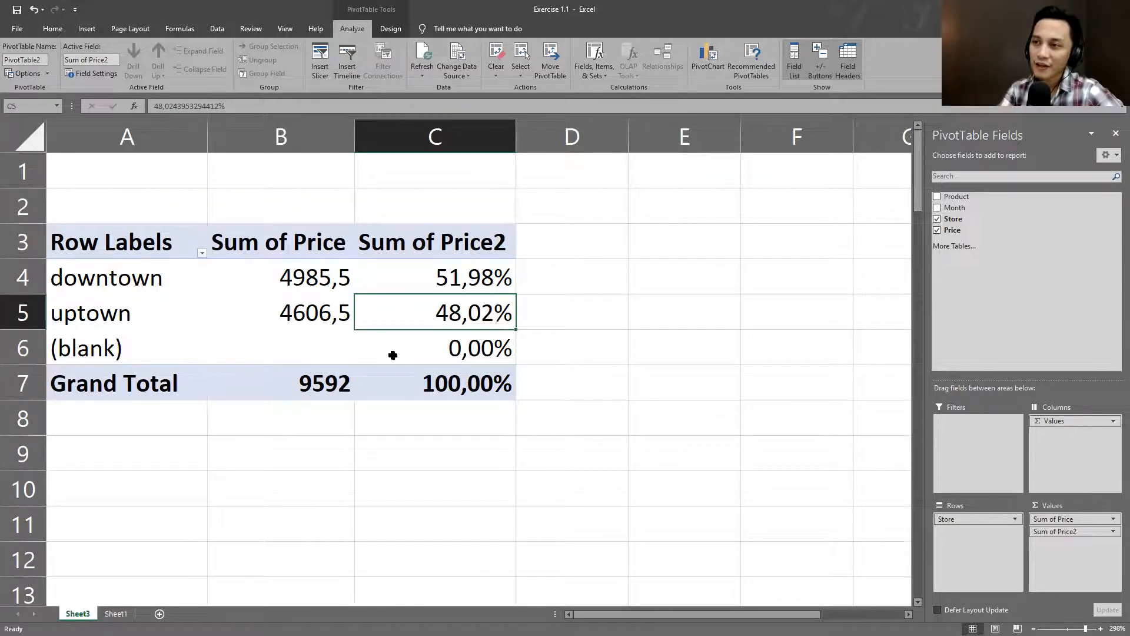
left_click_drag(324, 281, 456, 274)
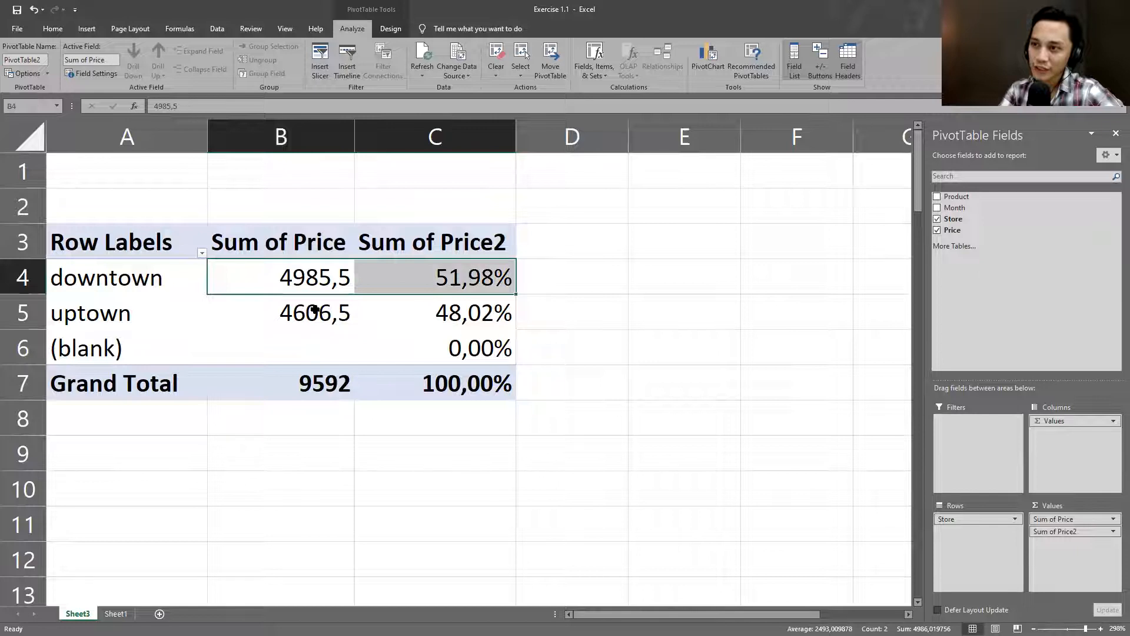
left_click_drag(318, 313, 456, 314)
left_click_drag(341, 383, 507, 386)
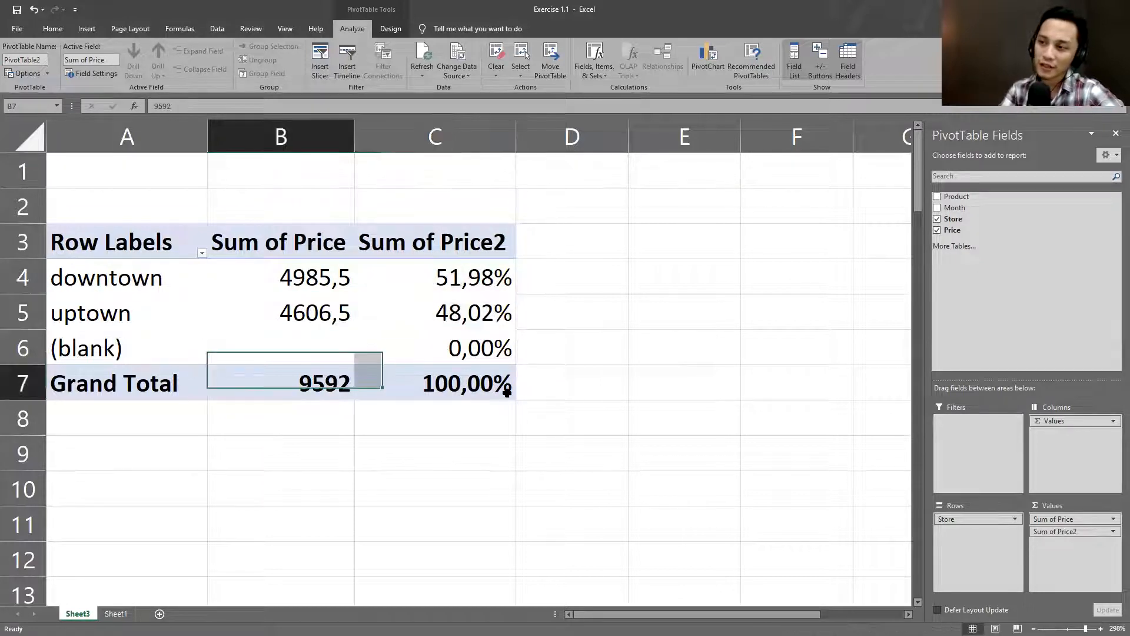
left_click(672, 333)
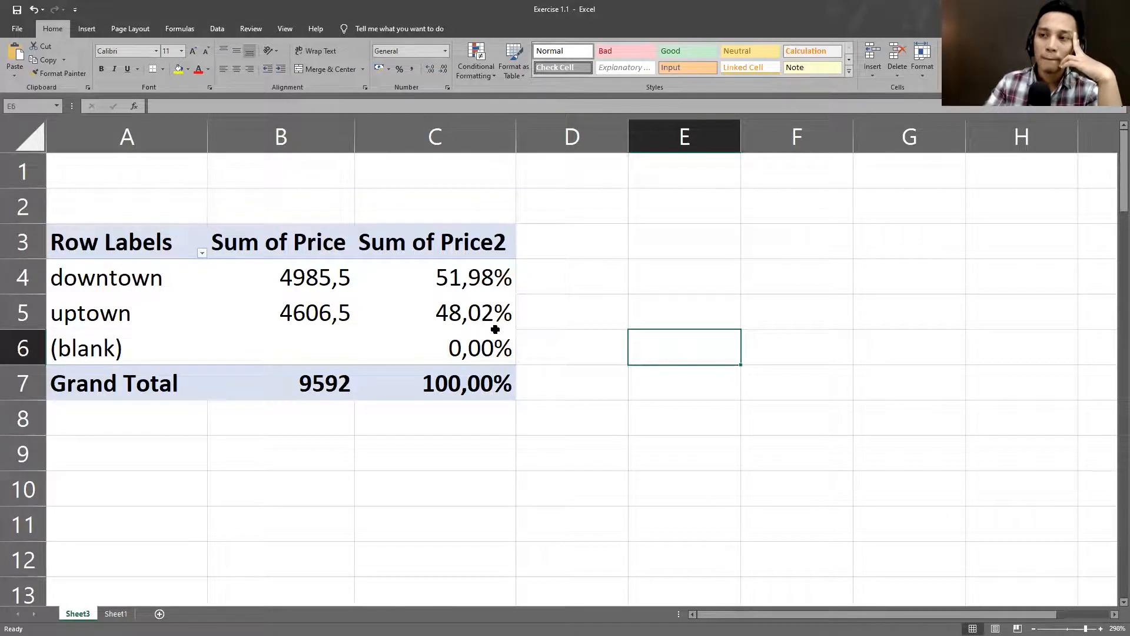
mouse_move(496, 330)
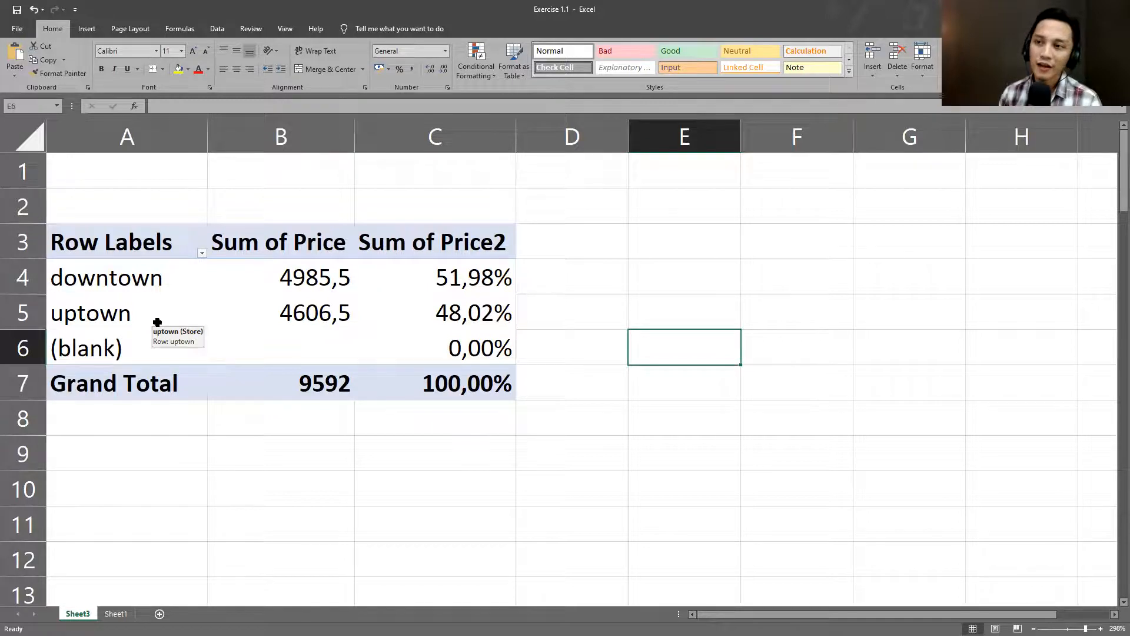
Replace Store with Month in the rows of the PivotTable
left_click(157, 322)
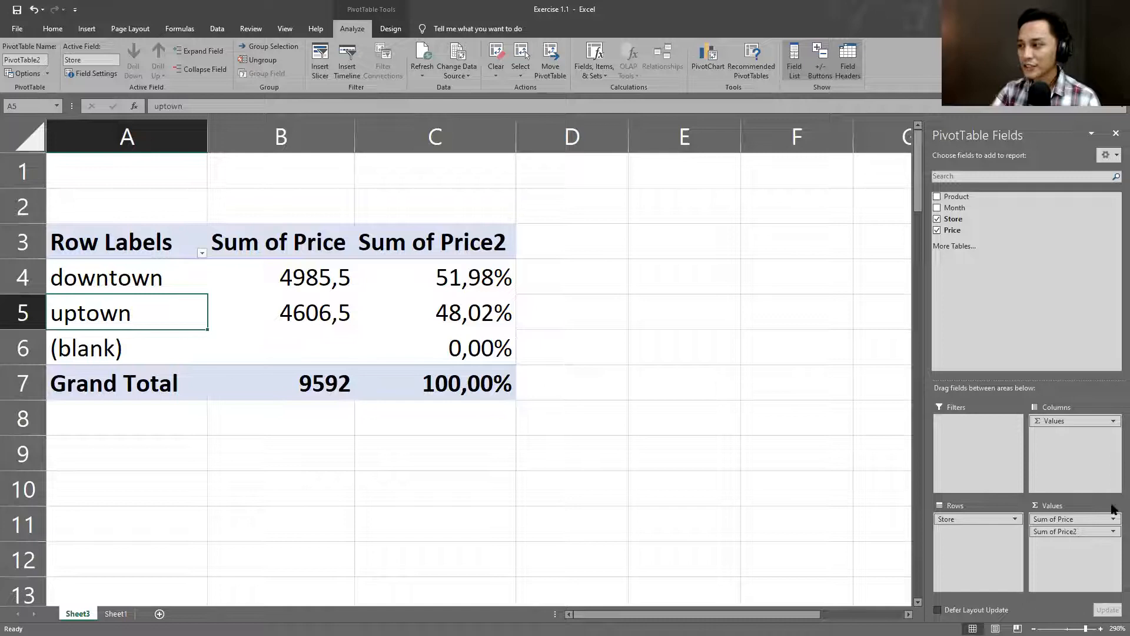
left_click_drag(954, 520, 990, 292)
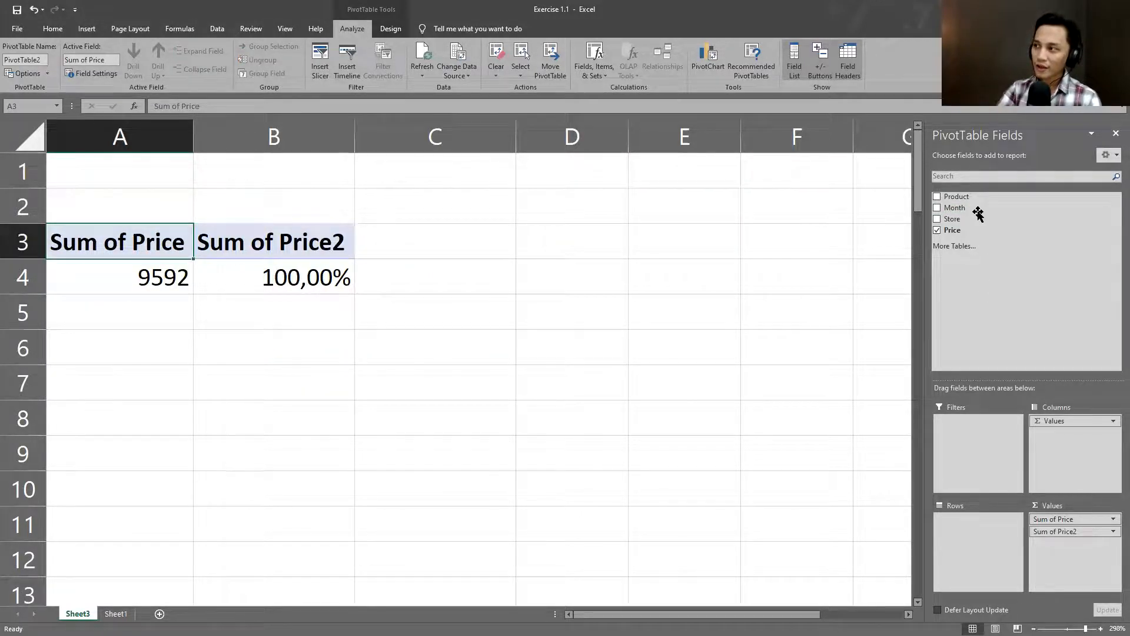
left_click_drag(968, 208, 982, 524)
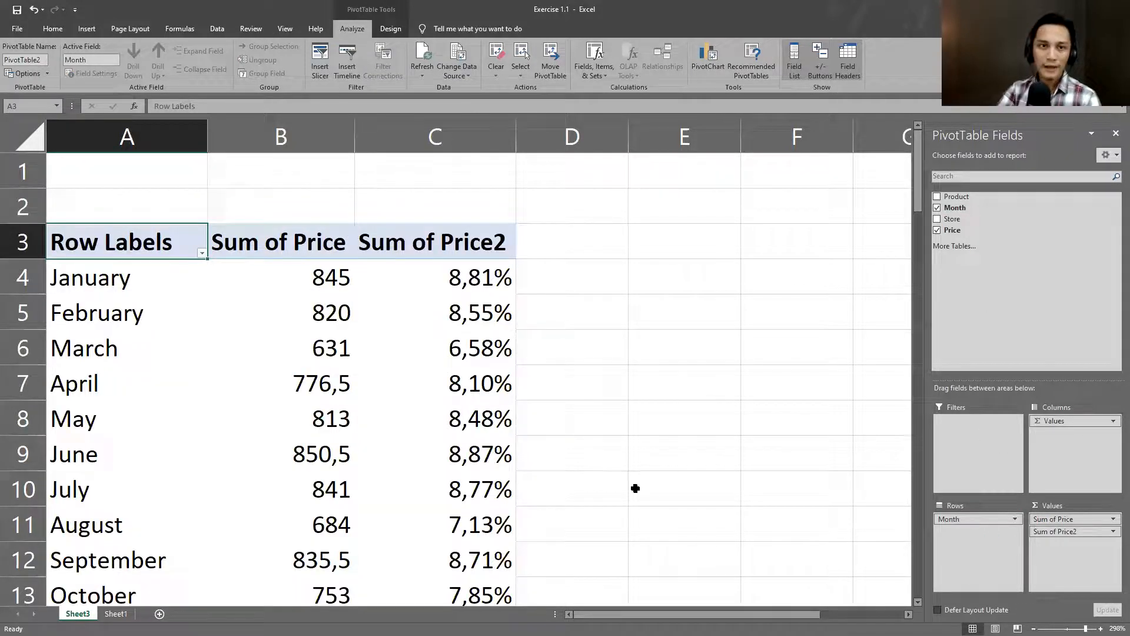
Review the monthly sales breakdown and select column B with the Sum of Price values
scroll(635, 488, "down", 2)
scroll(186, 358, "up", 2)
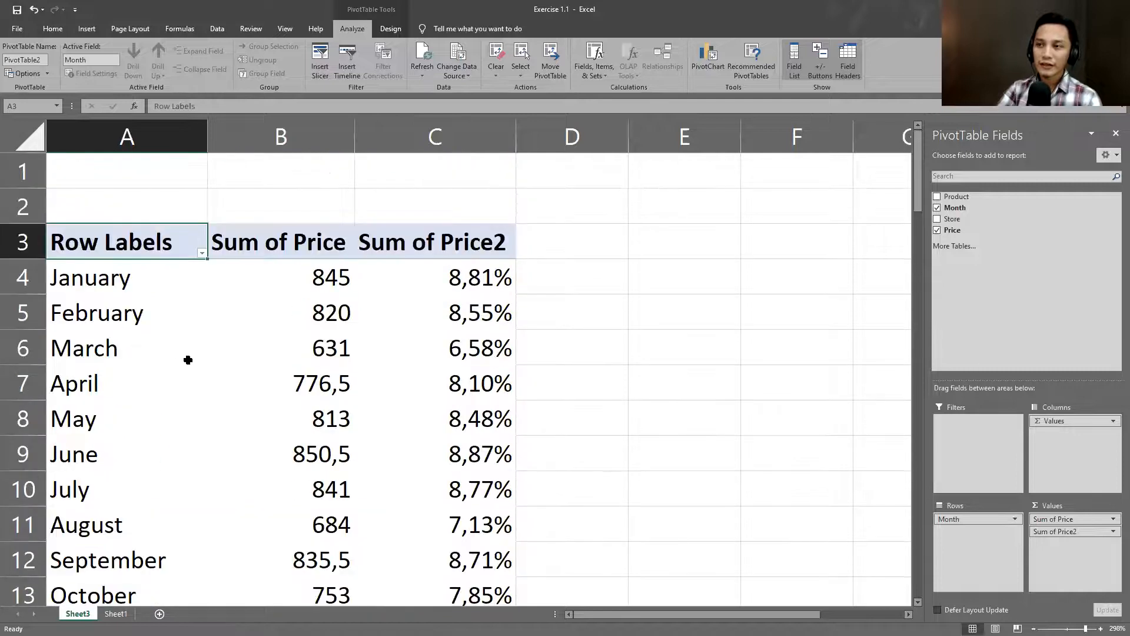
scroll(182, 346, "down", 1)
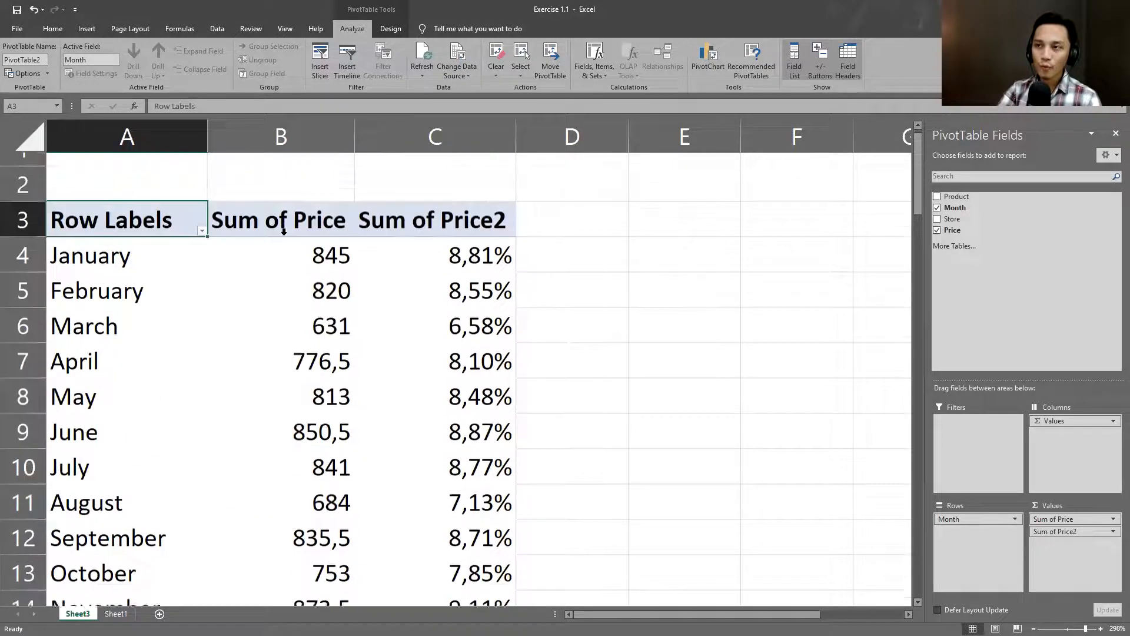
scroll(182, 345, "up", 1)
left_click(314, 137)
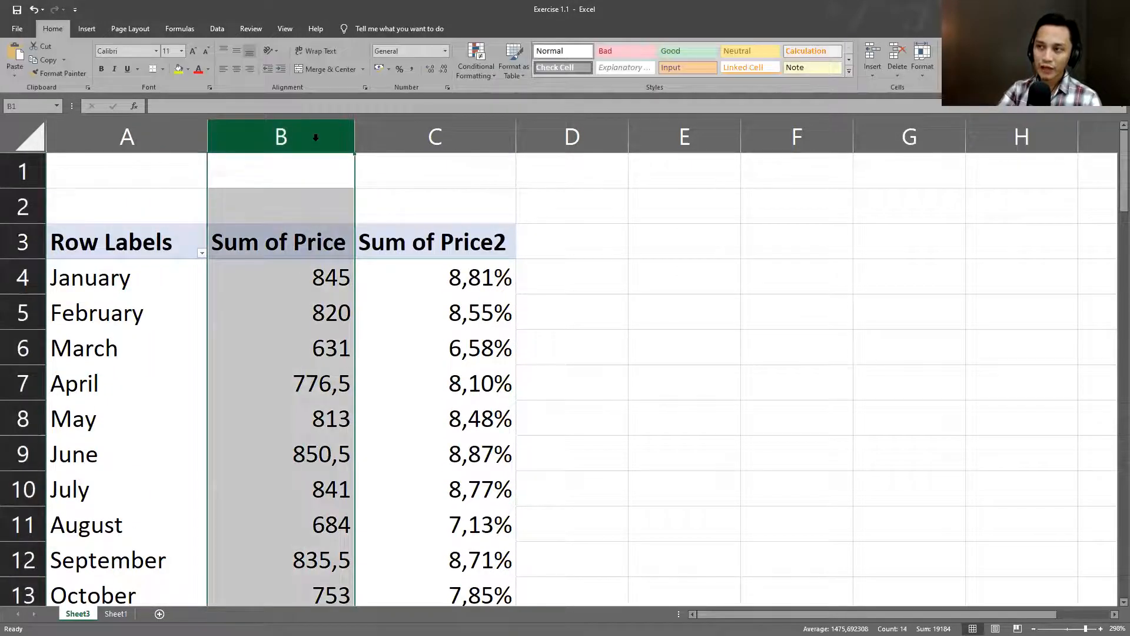
Examine each month's price sum and percentage share, from January down to the Grand Total row
left_click(153, 285)
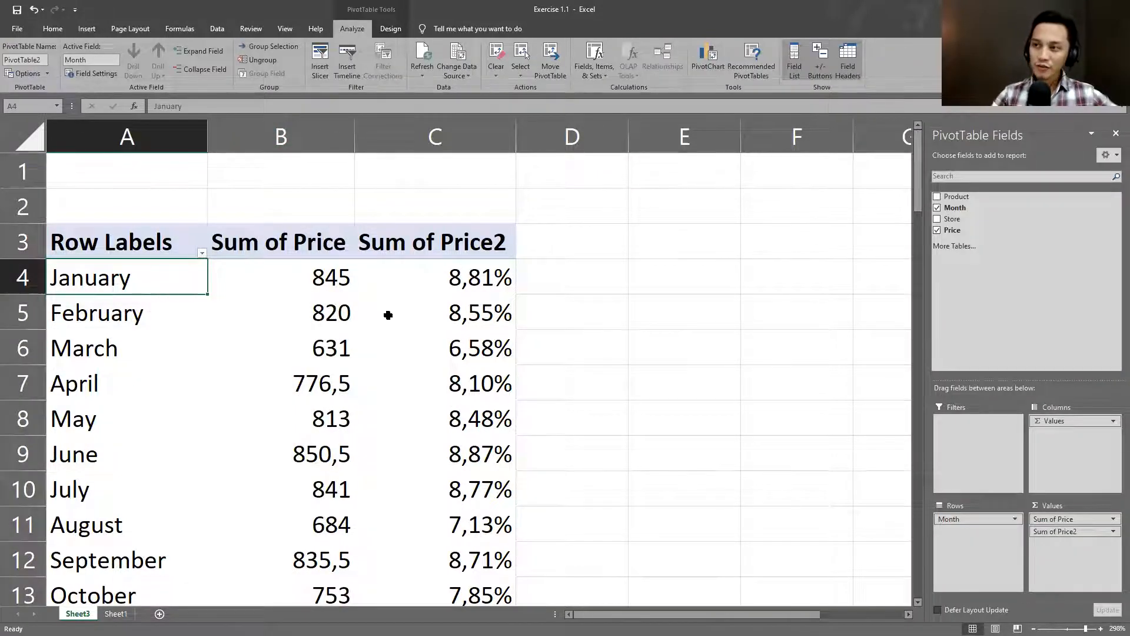
scroll(388, 464, "down", 2)
scroll(387, 465, "up", 2)
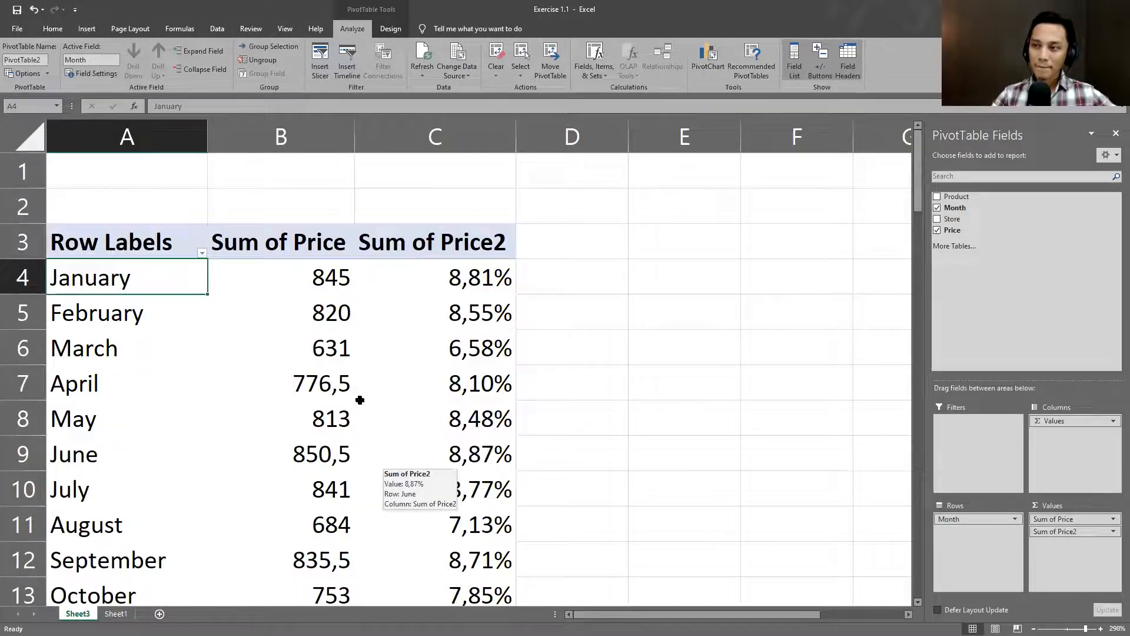
scroll(342, 345, "down", 1)
scroll(342, 345, "down", 1)
scroll(342, 345, "up", 1)
scroll(342, 345, "down", 3)
scroll(342, 345, "up", 4)
scroll(342, 345, "down", 3)
scroll(342, 345, "down", 1)
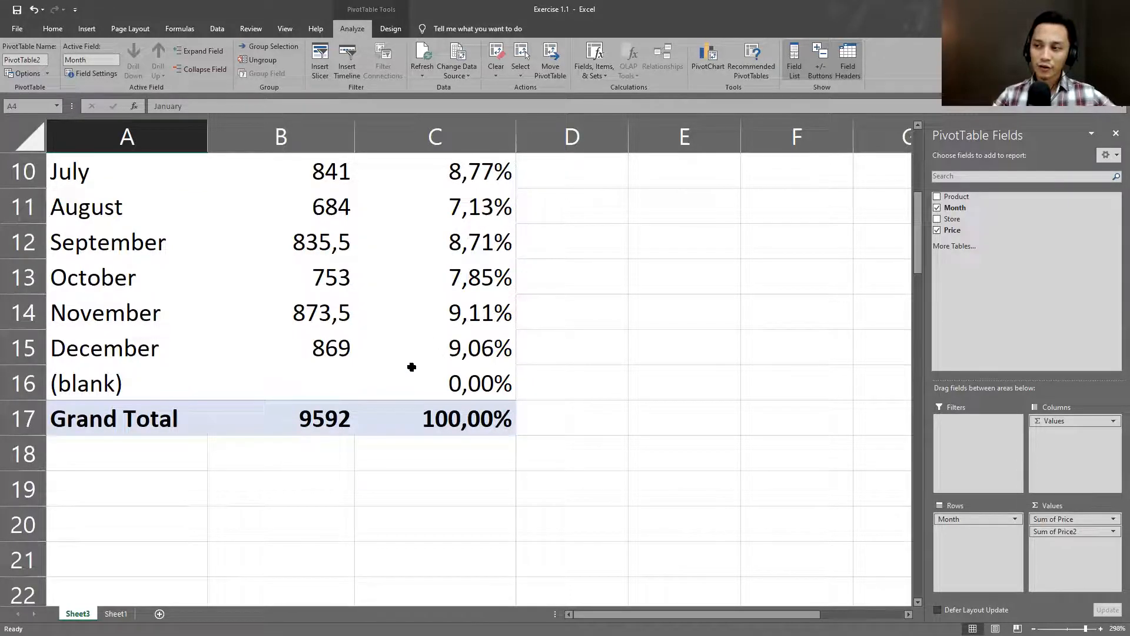
scroll(412, 366, "up", 1)
left_click(449, 512)
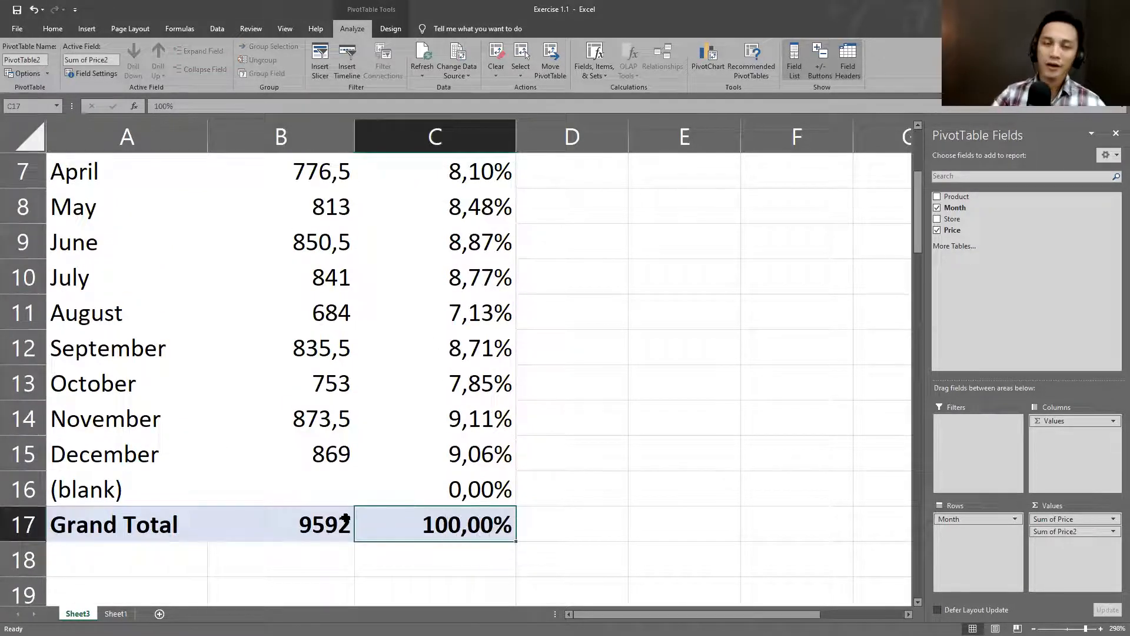
mouse_move(346, 518)
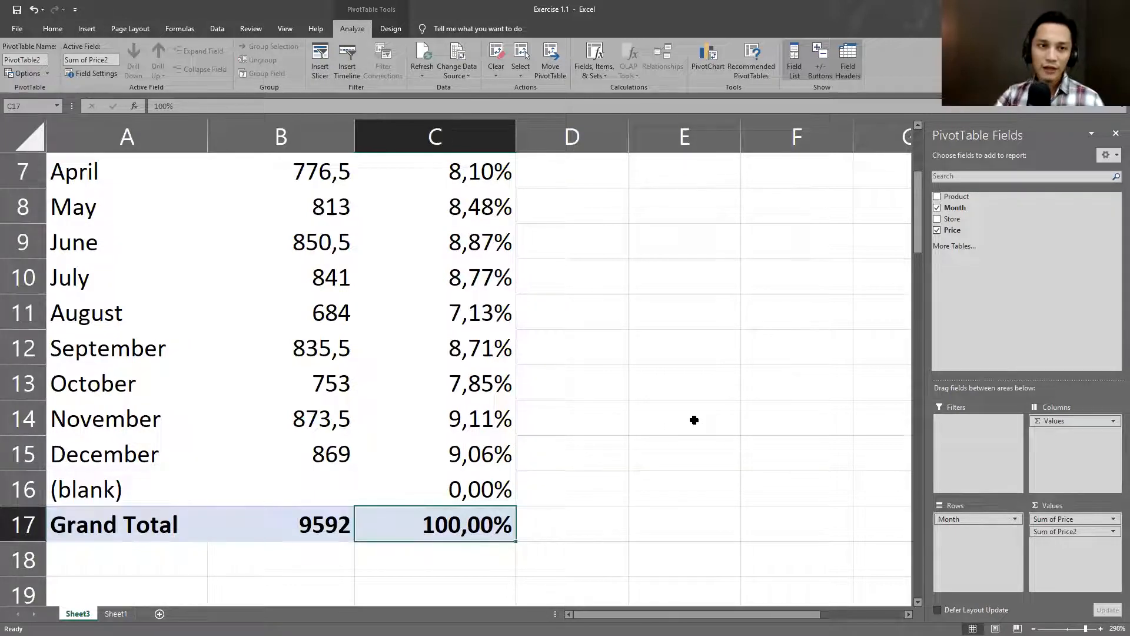
mouse_move(264, 392)
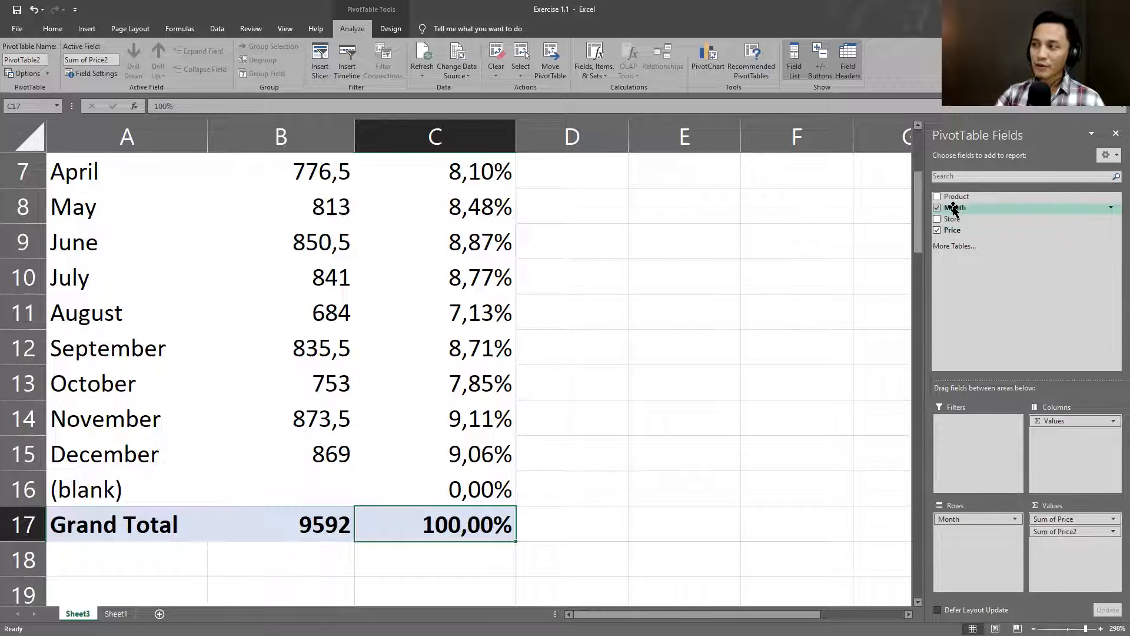
Replace Month with Product in the rows of the PivotTable
left_click_drag(949, 519, 986, 312)
left_click_drag(963, 194, 974, 557)
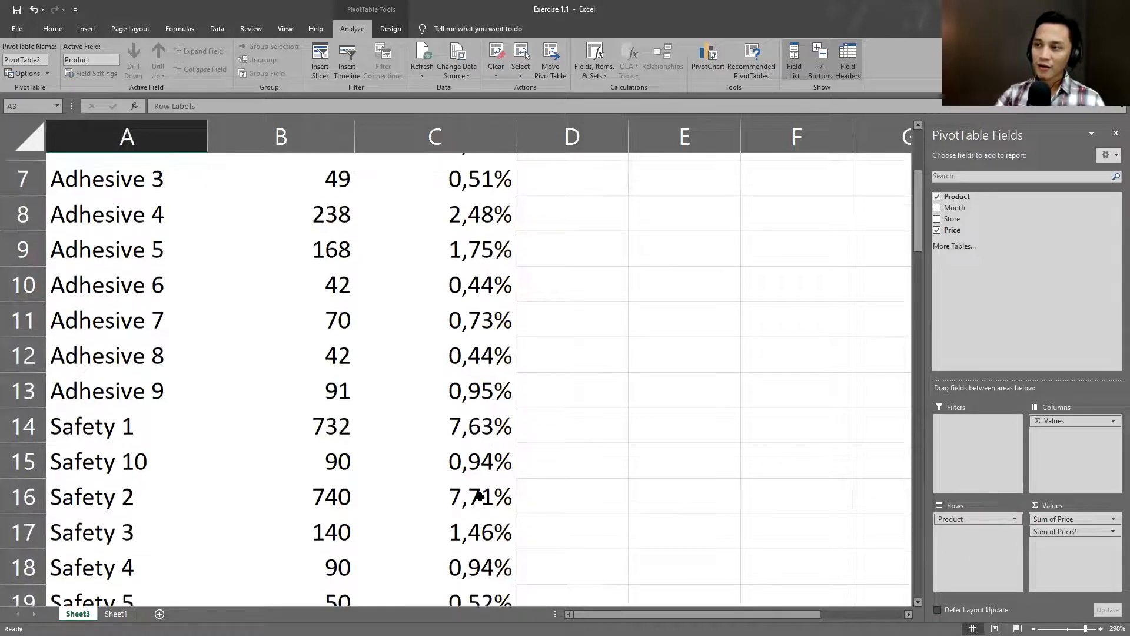
scroll(480, 496, "up", 2)
scroll(479, 497, "down", 1)
scroll(480, 496, "up", 1)
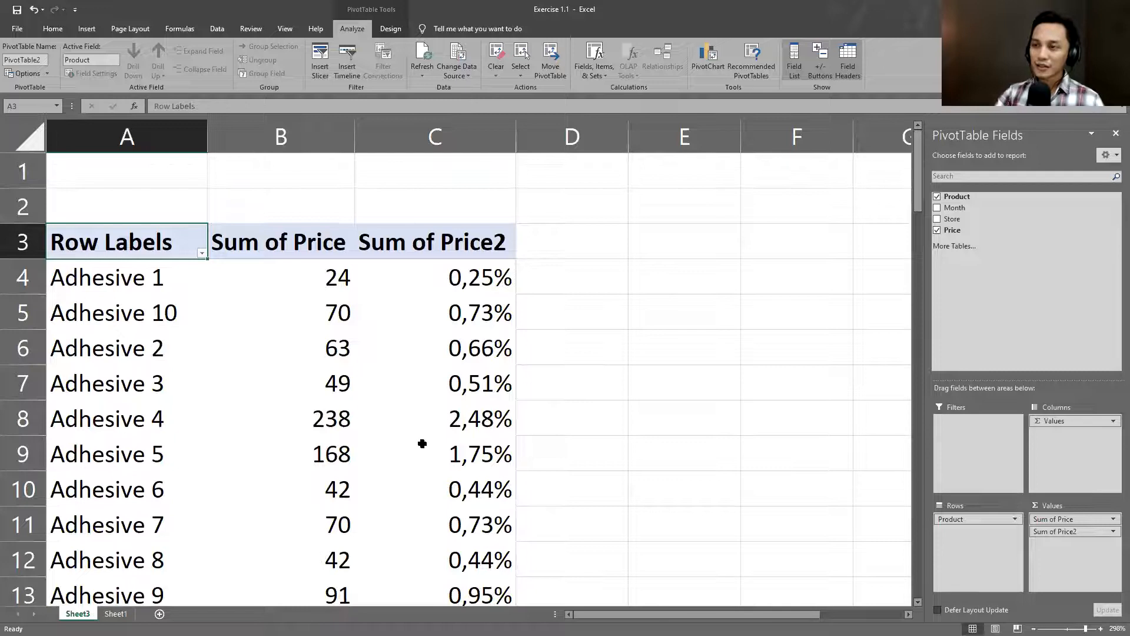
Examine the price sum and percentage share per product down to the Grand Total, checking the Safety 8 sum
scroll(333, 335, "down", 1)
scroll(334, 335, "down", 1)
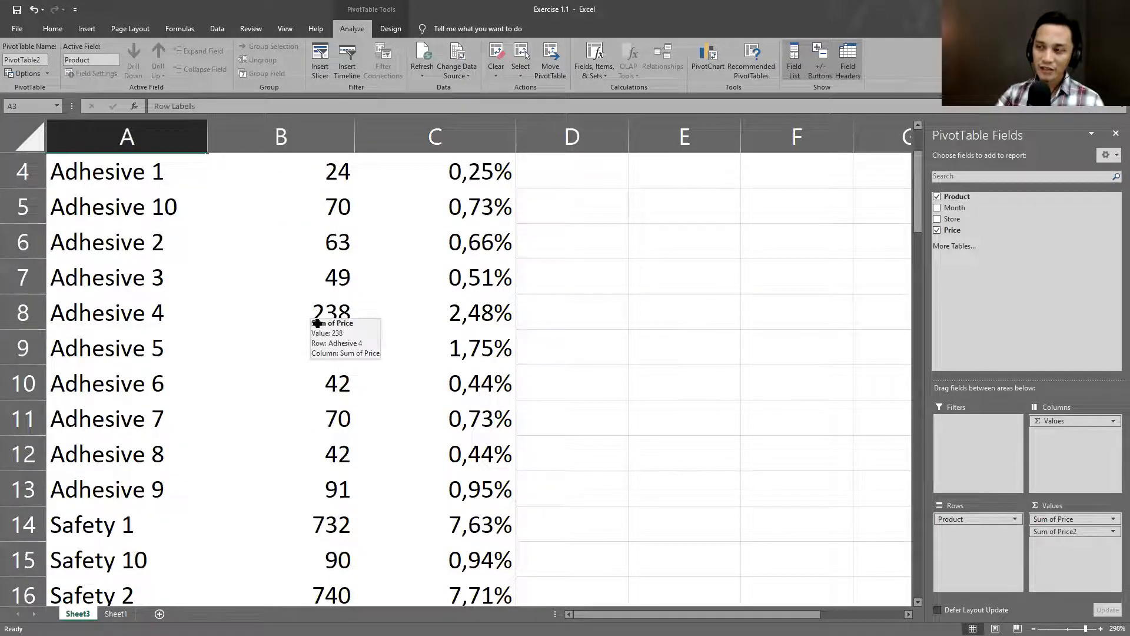
scroll(399, 373, "down", 4)
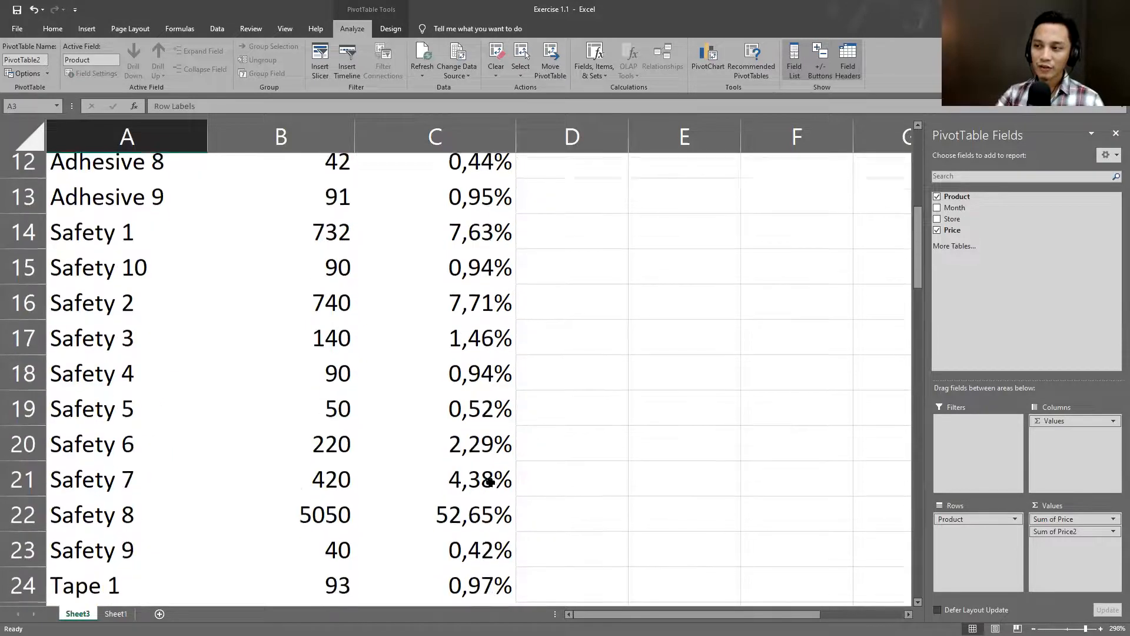
scroll(490, 482, "down", 2)
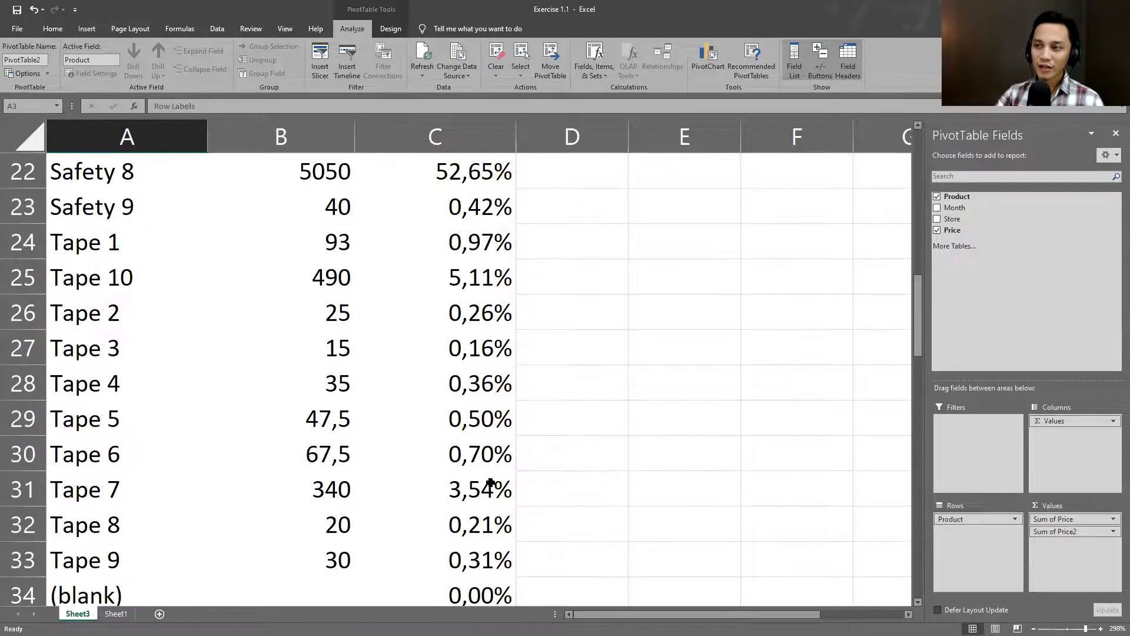
scroll(354, 272, "up", 1)
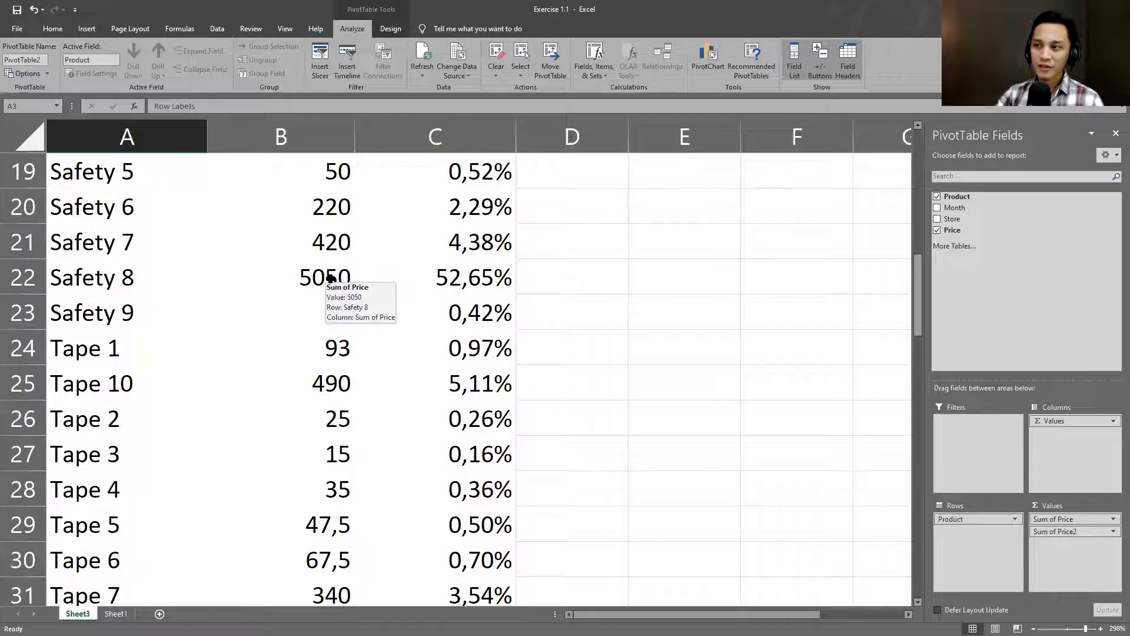
left_click(330, 278)
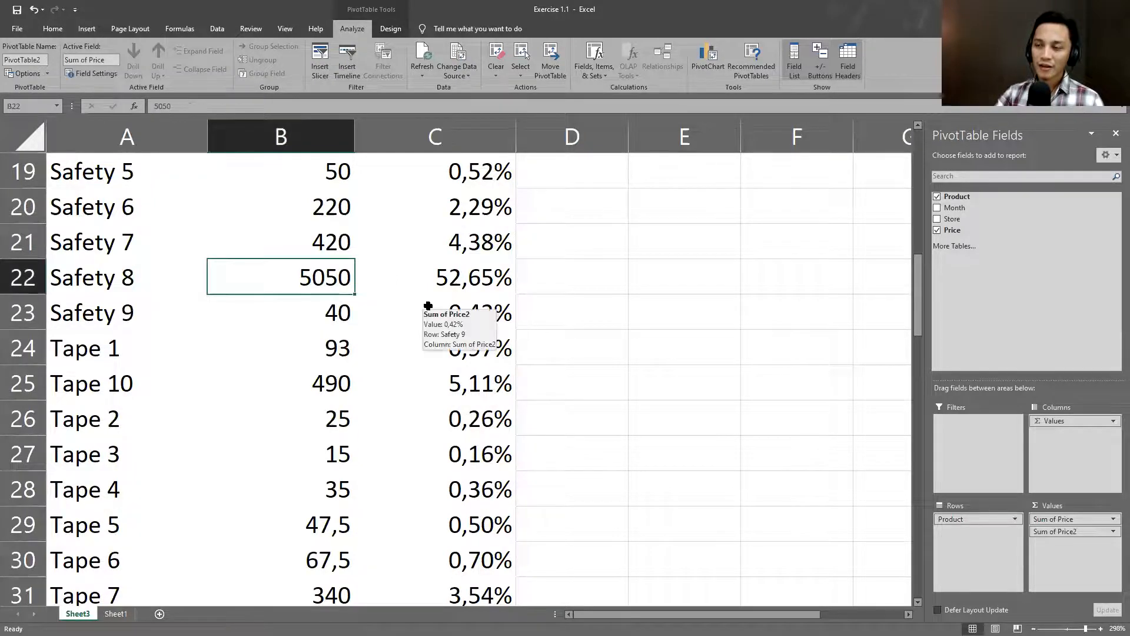
scroll(428, 306, "down", 3)
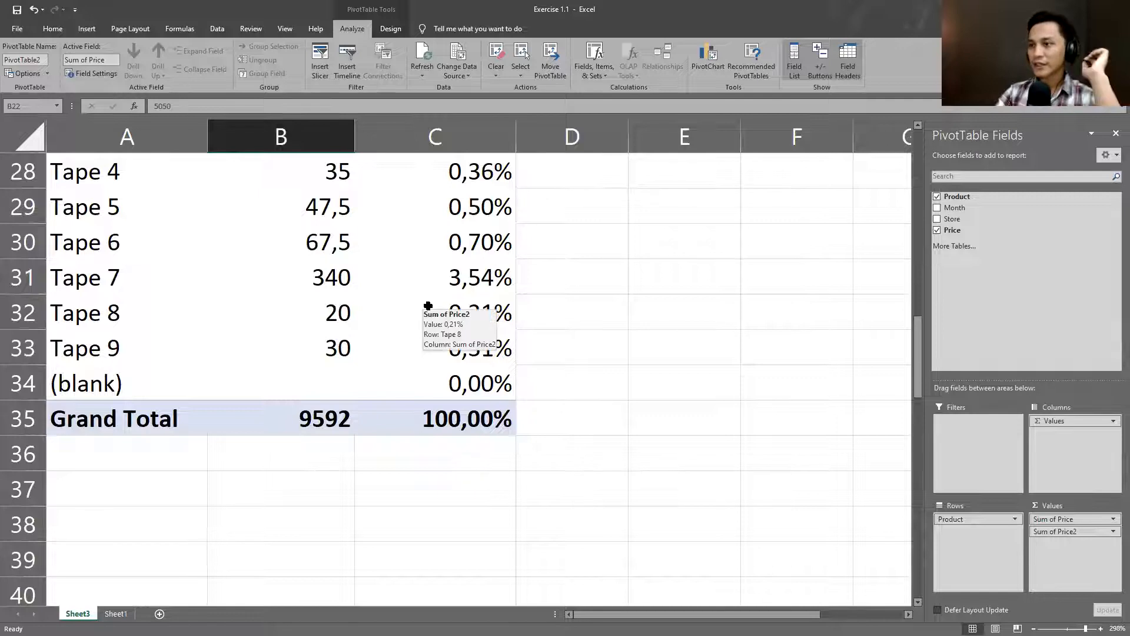
scroll(428, 305, "up", 5)
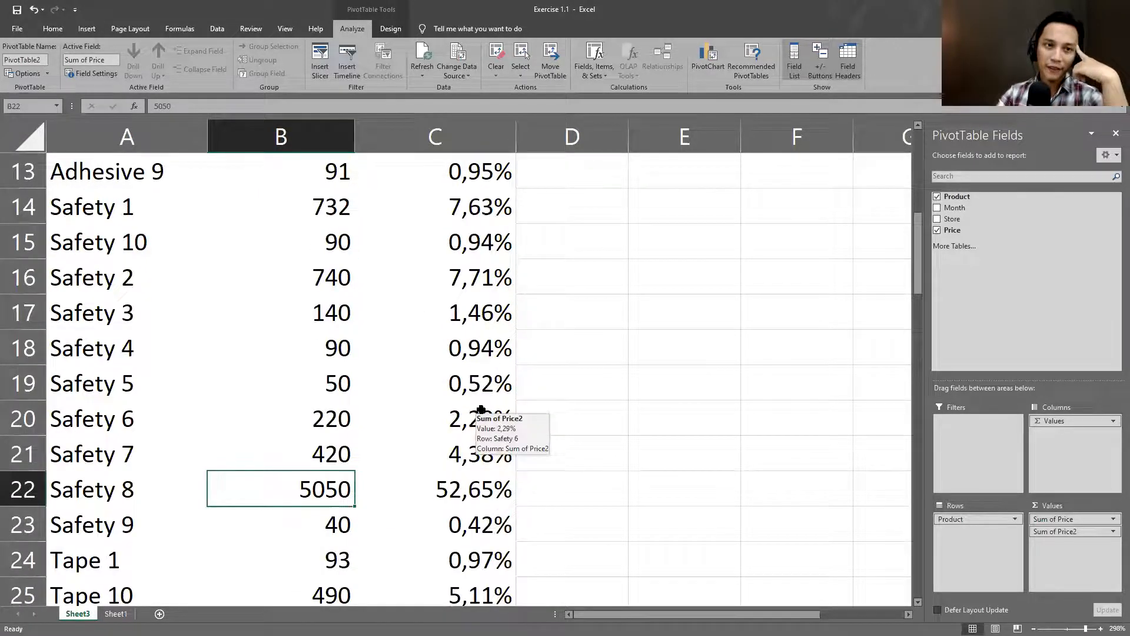
scroll(475, 320, "up", 3)
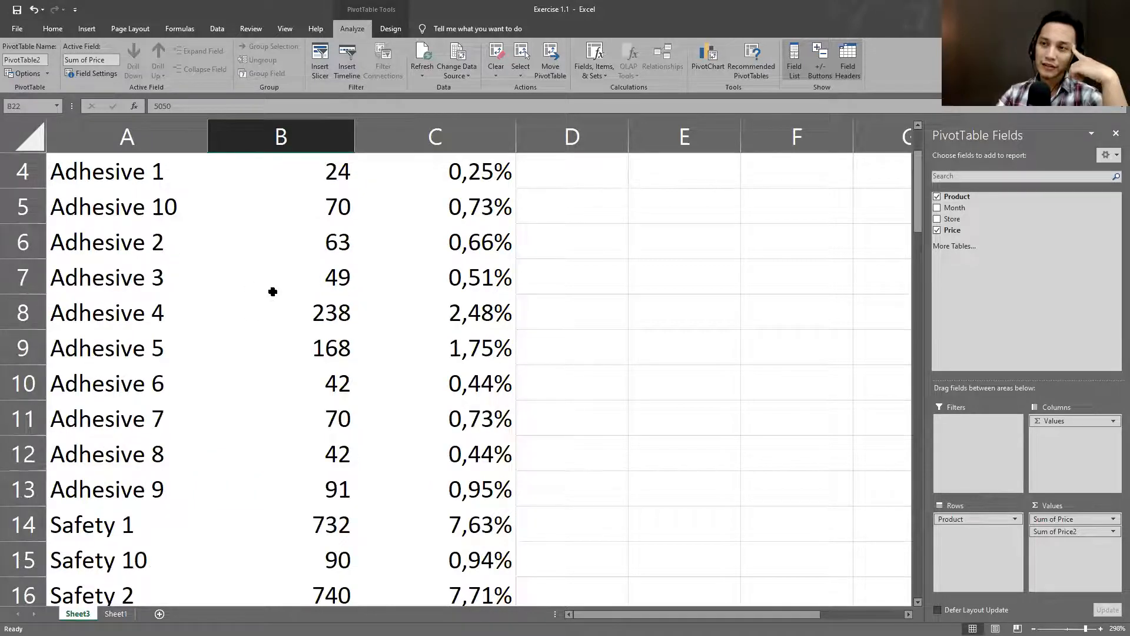
scroll(272, 291, "up", 1)
scroll(272, 291, "down", 2)
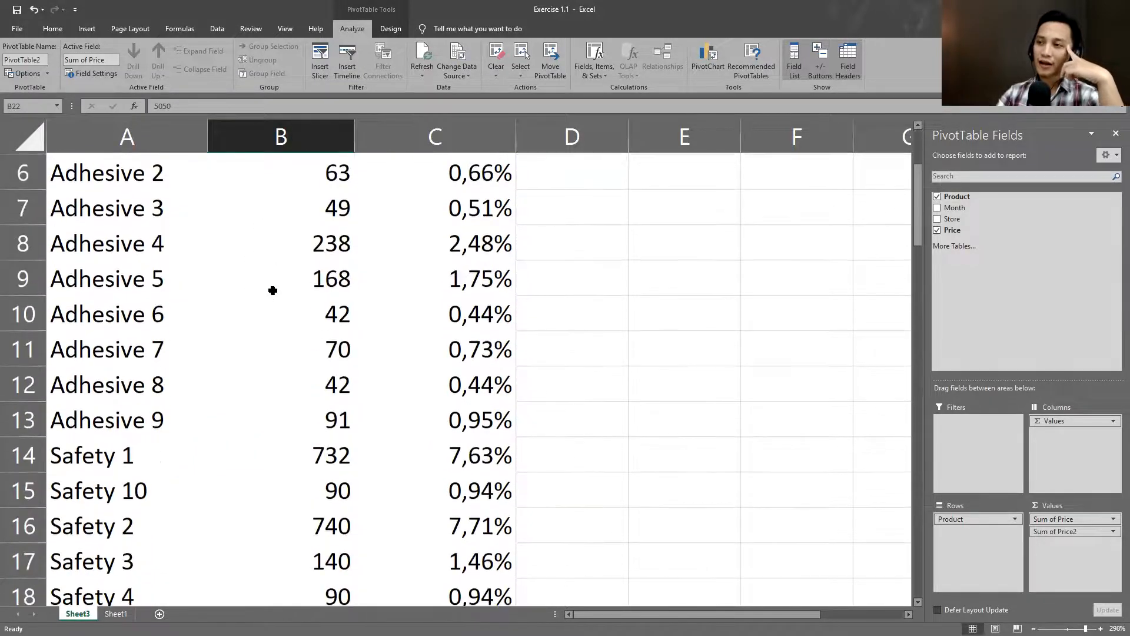
scroll(273, 291, "up", 2)
mouse_move(273, 291)
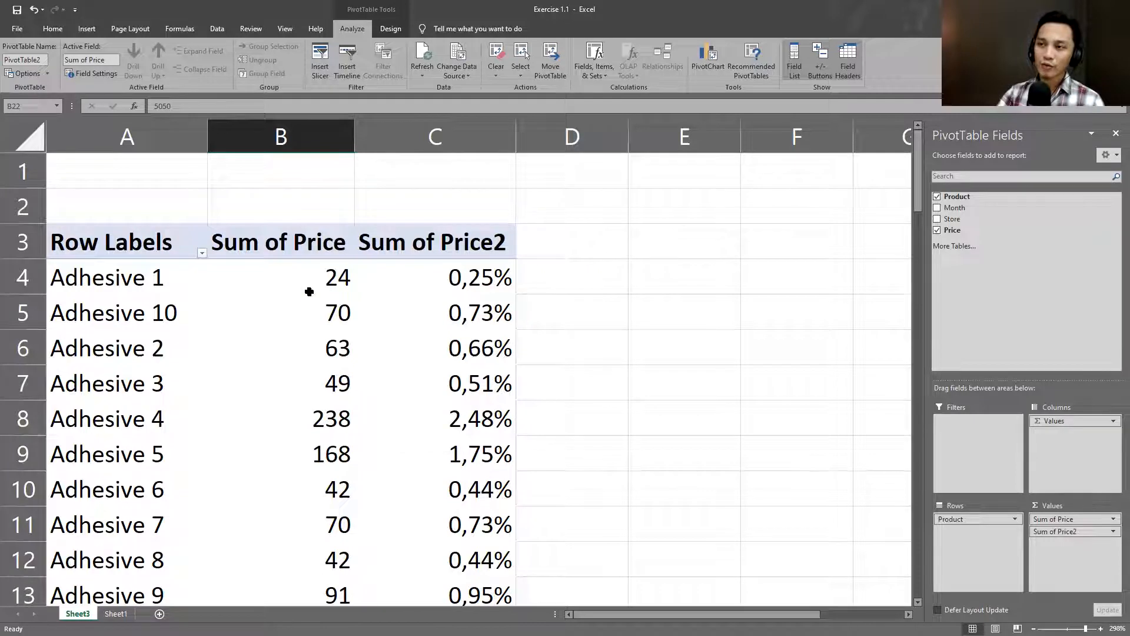
Go through the Sum of Price2 percentages from Adhesive 1 to Tape 8, and check Tape 8's price sum
left_click(461, 269)
scroll(467, 380, "down", 4)
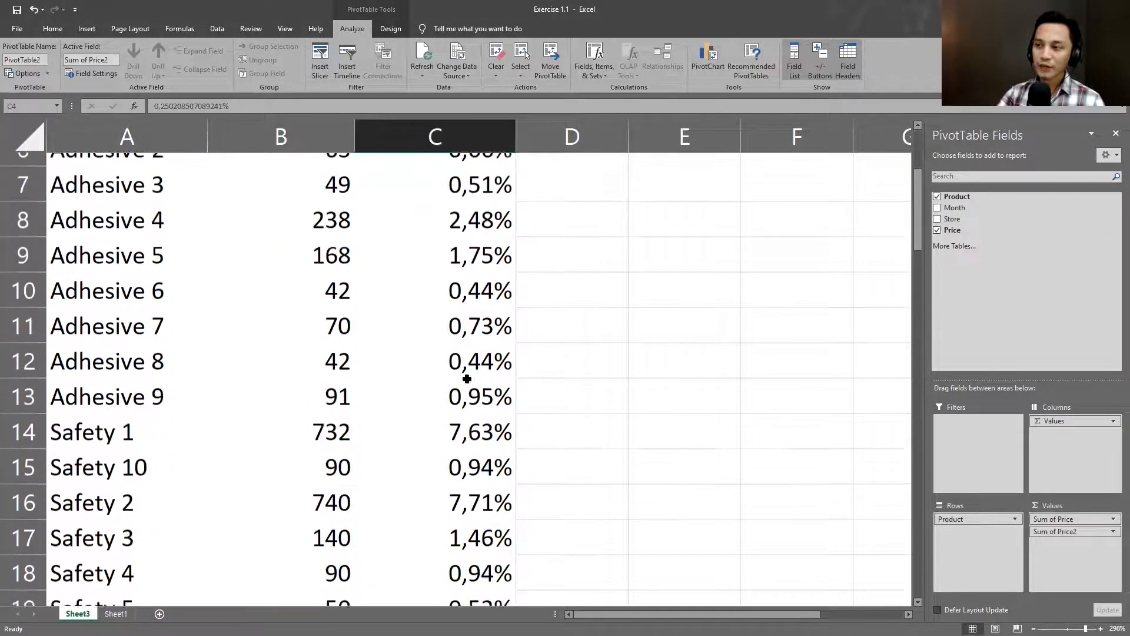
left_click(483, 389)
scroll(447, 492, "down", 4)
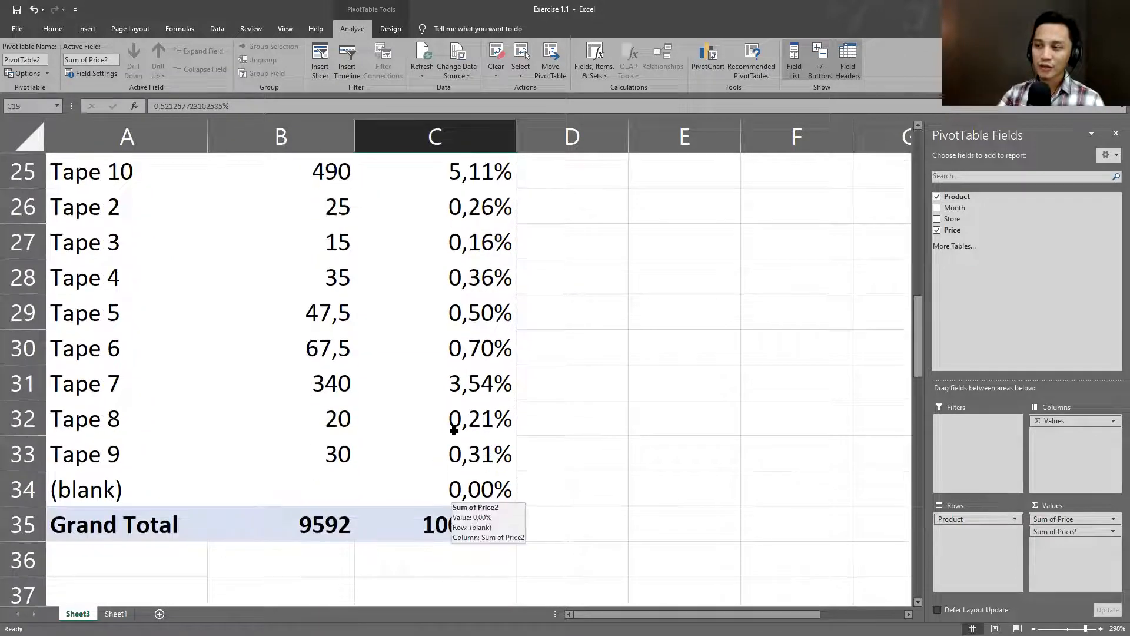
left_click(454, 428)
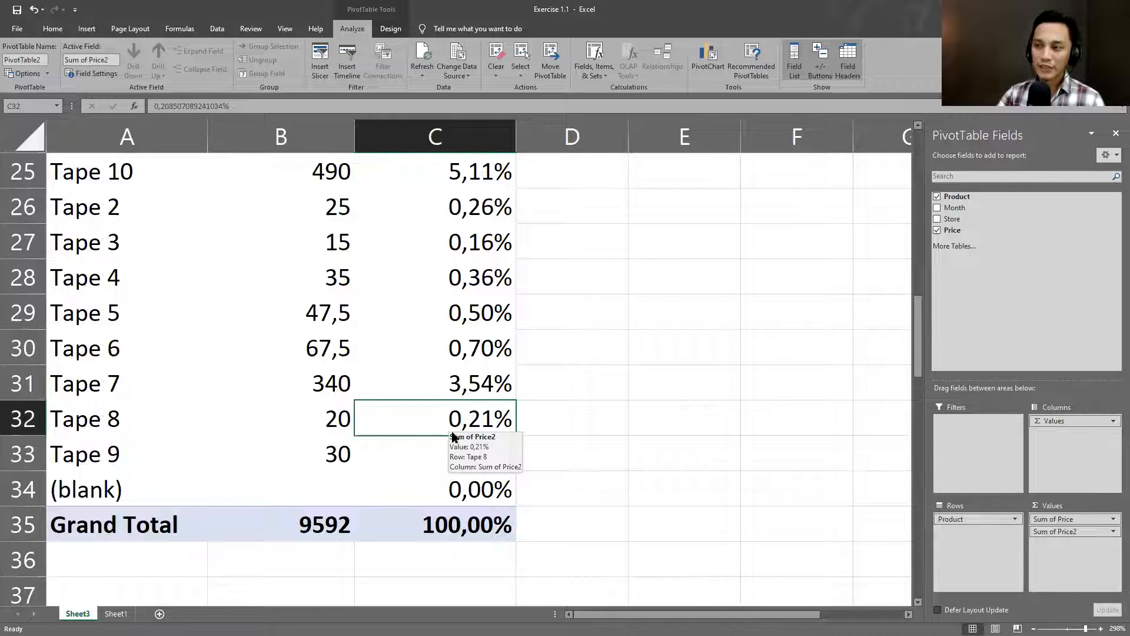
left_click(318, 420)
scroll(318, 418, "up", 1)
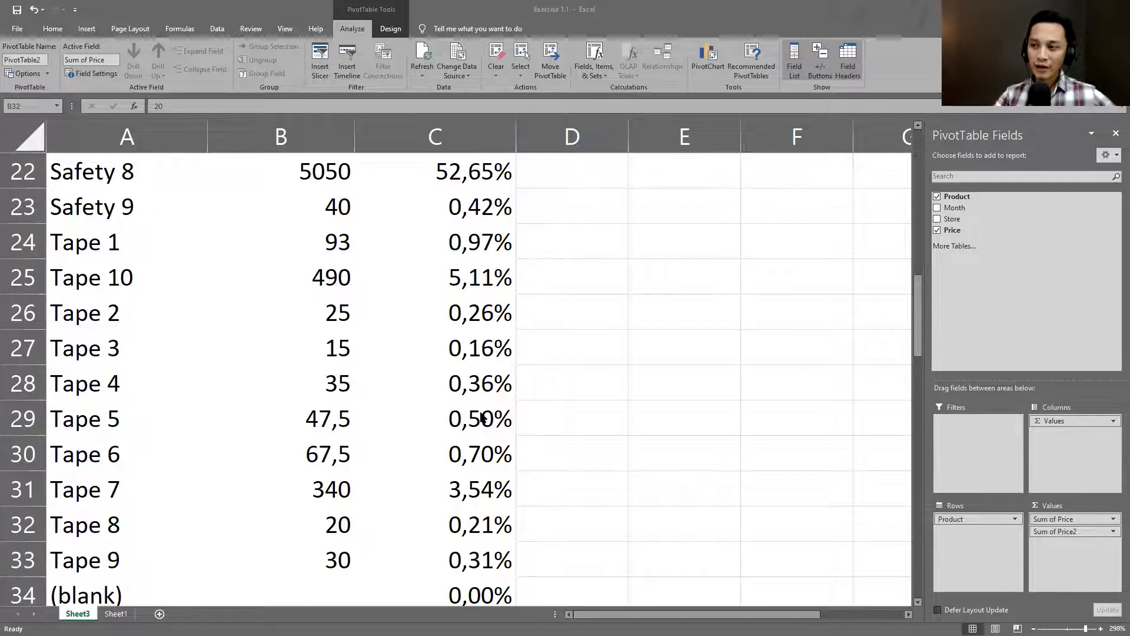
Highlight Safety 8's price sum and percentage together and compare them with the neighbouring products
scroll(481, 416, "down", 1)
scroll(480, 412, "up", 3)
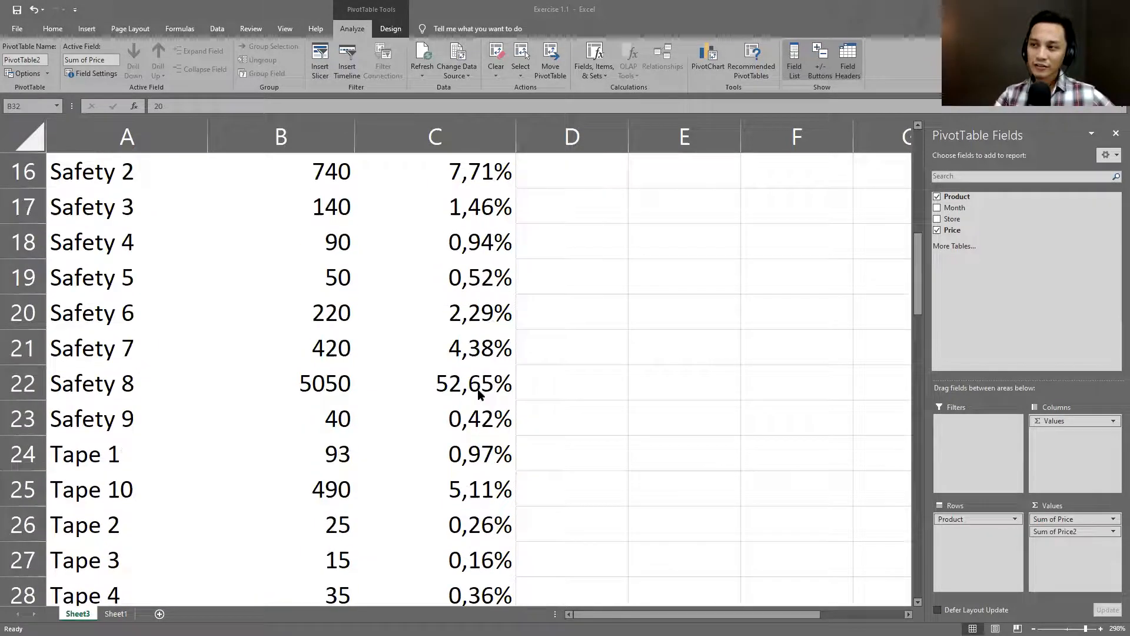
left_click(474, 387)
left_click_drag(340, 383, 455, 385)
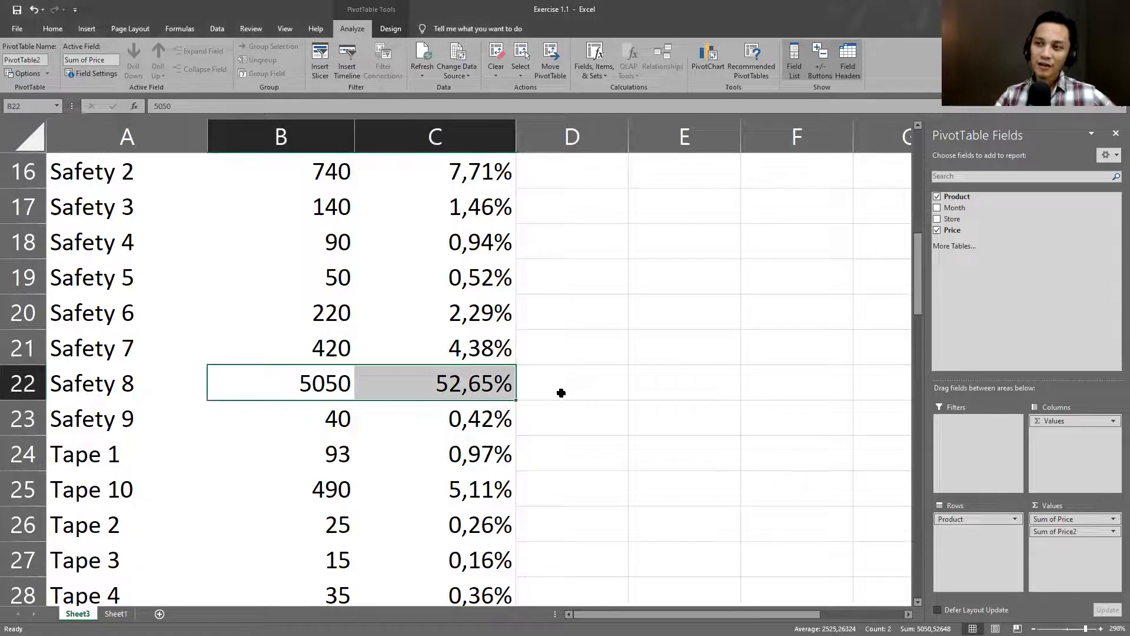
scroll(561, 392, "down", 3)
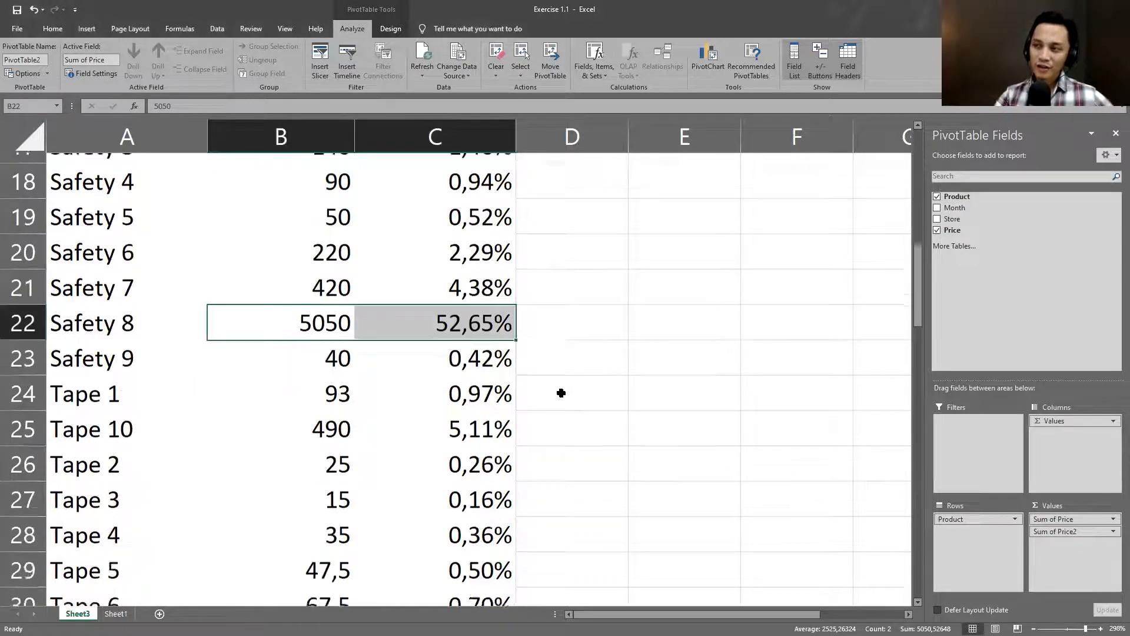
scroll(561, 393, "up", 2)
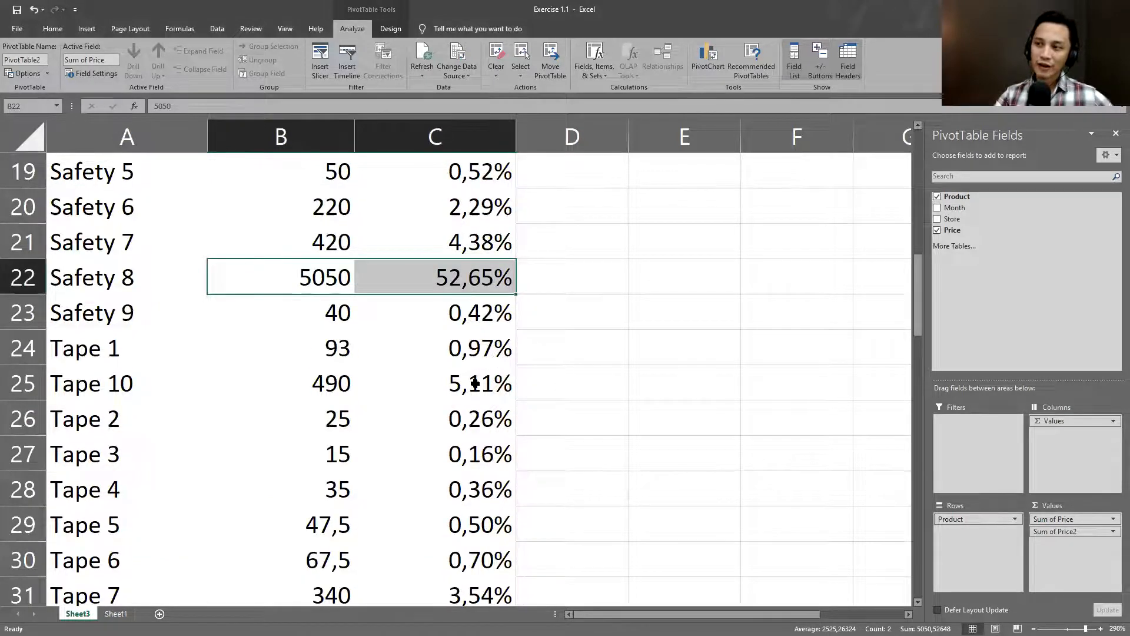
Highlight the entire Tape 3 row to inspect its price sum and percentage share
scroll(477, 330, "down", 1)
left_click(478, 344)
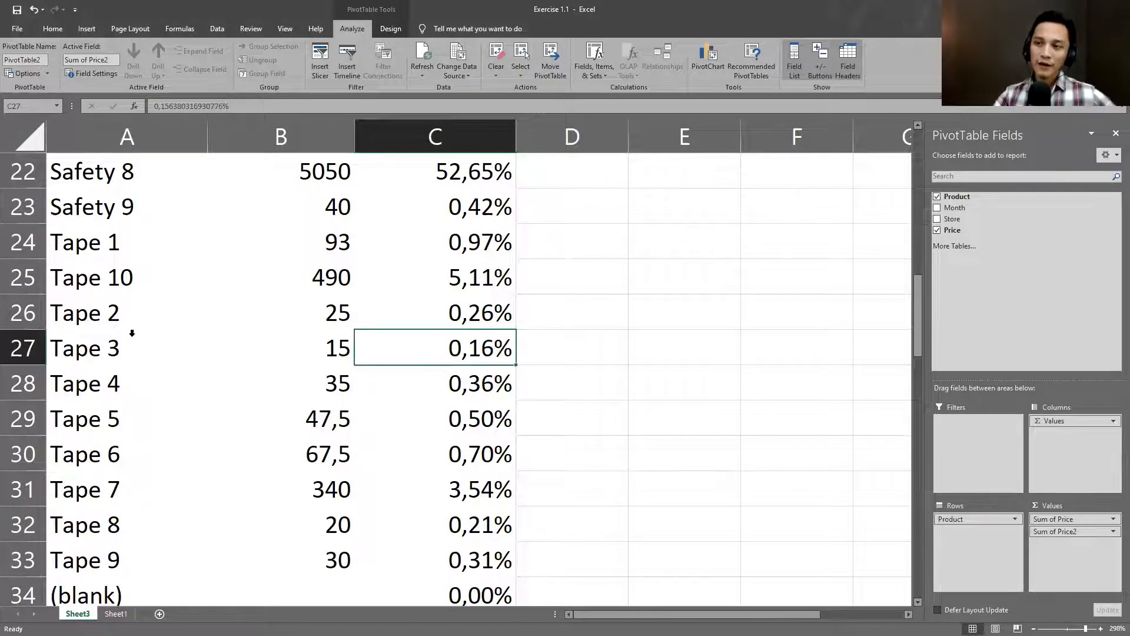
left_click(25, 353)
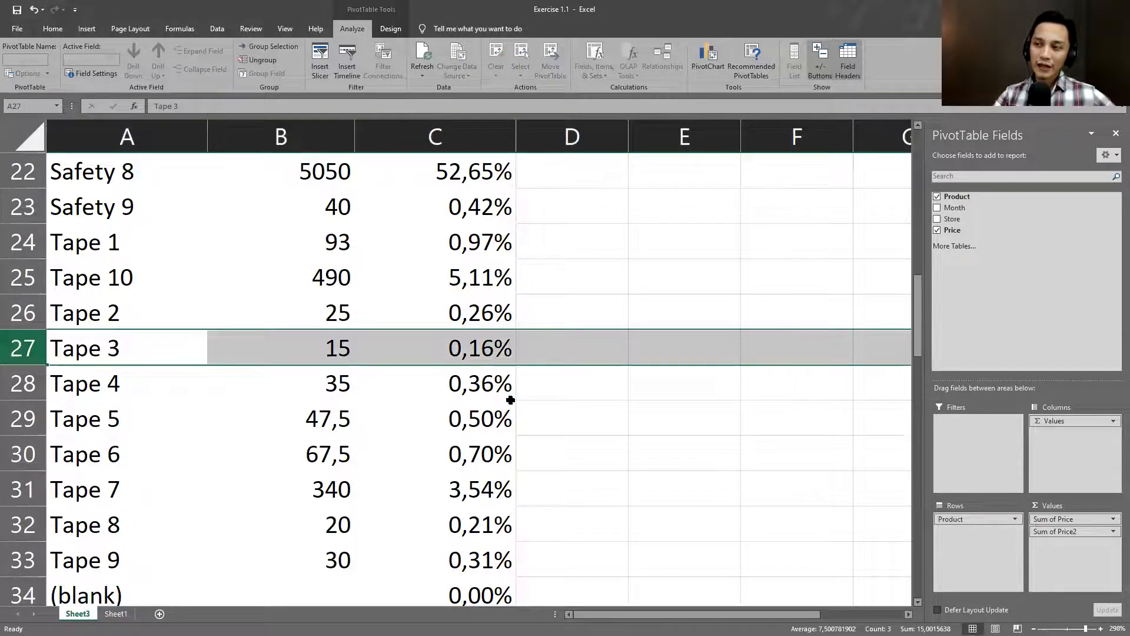
Review the Adhesive, Safety and Tape products again, and check Safety 5's percentage share and price sum
scroll(511, 400, "up", 2)
scroll(510, 400, "down", 1)
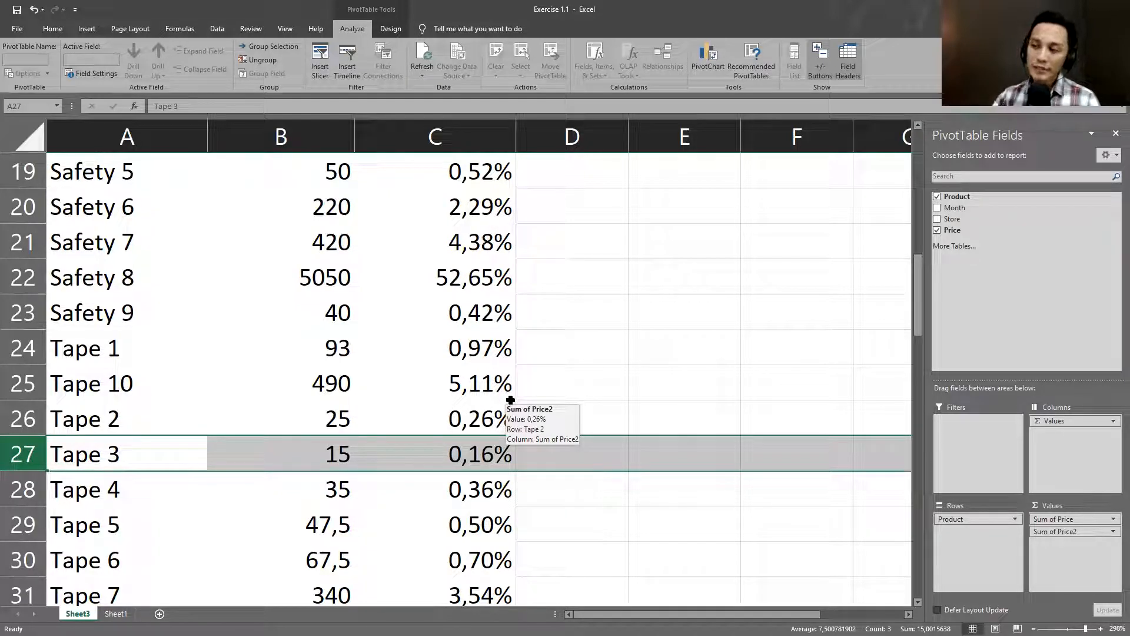
scroll(429, 425, "up", 5)
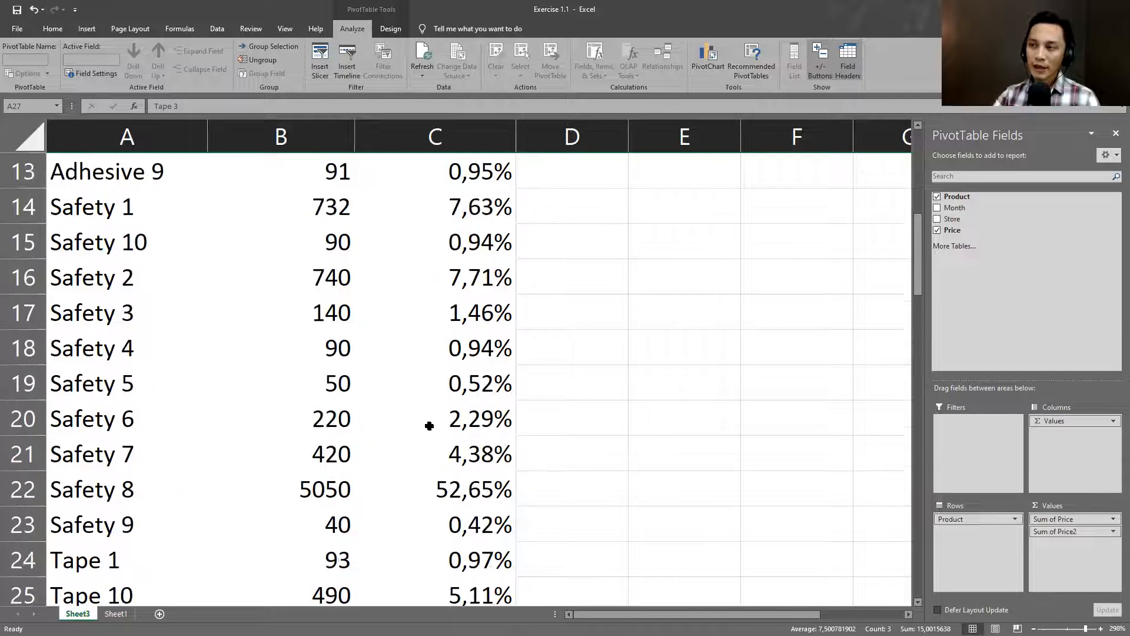
scroll(451, 404, "up", 1)
scroll(452, 402, "down", 1)
scroll(453, 402, "down", 9)
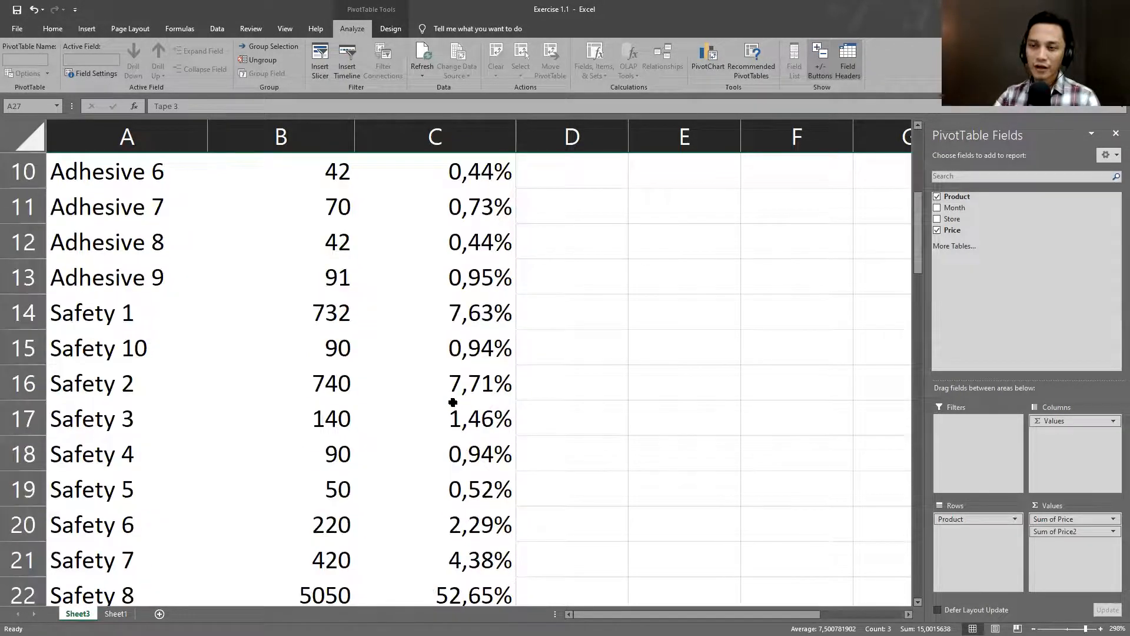
scroll(452, 402, "up", 2)
scroll(452, 402, "up", 3)
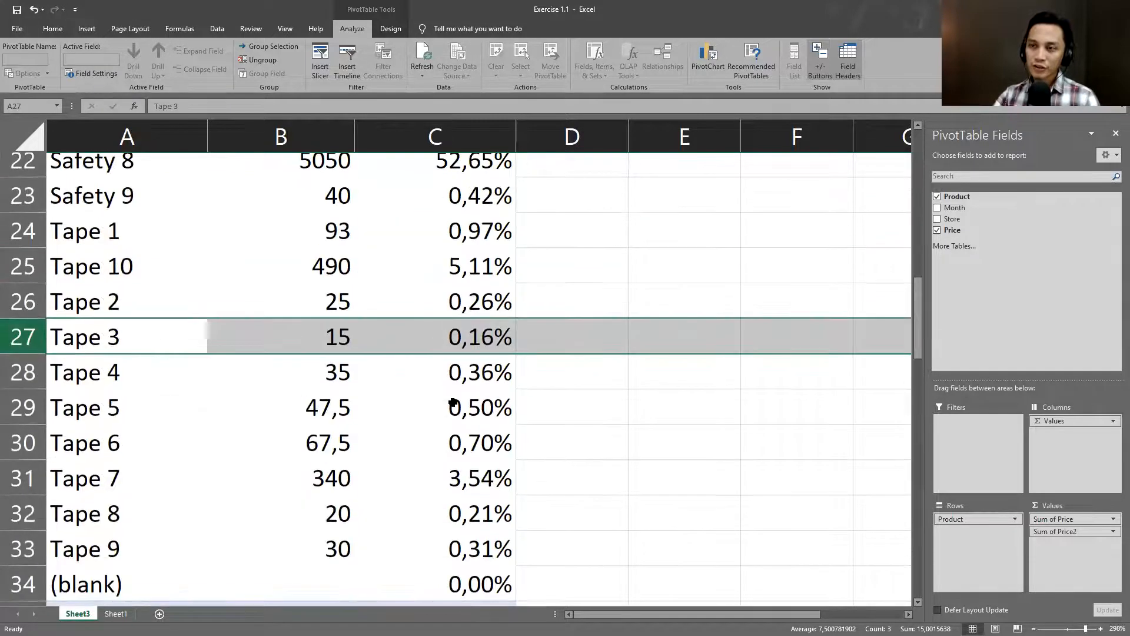
scroll(452, 402, "up", 1)
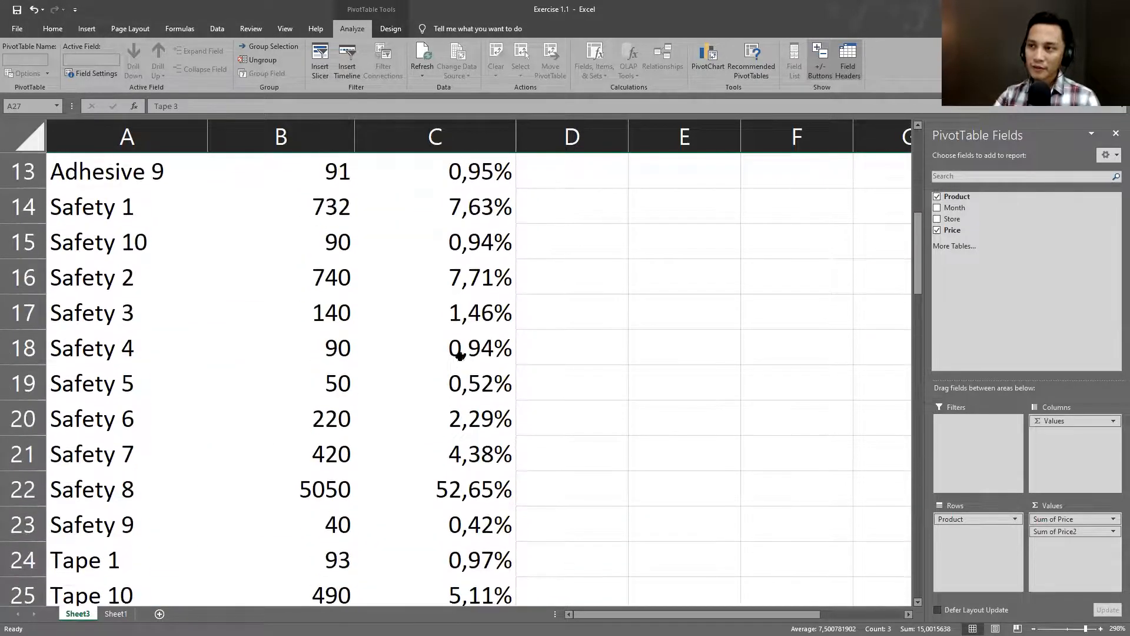
left_click(466, 383)
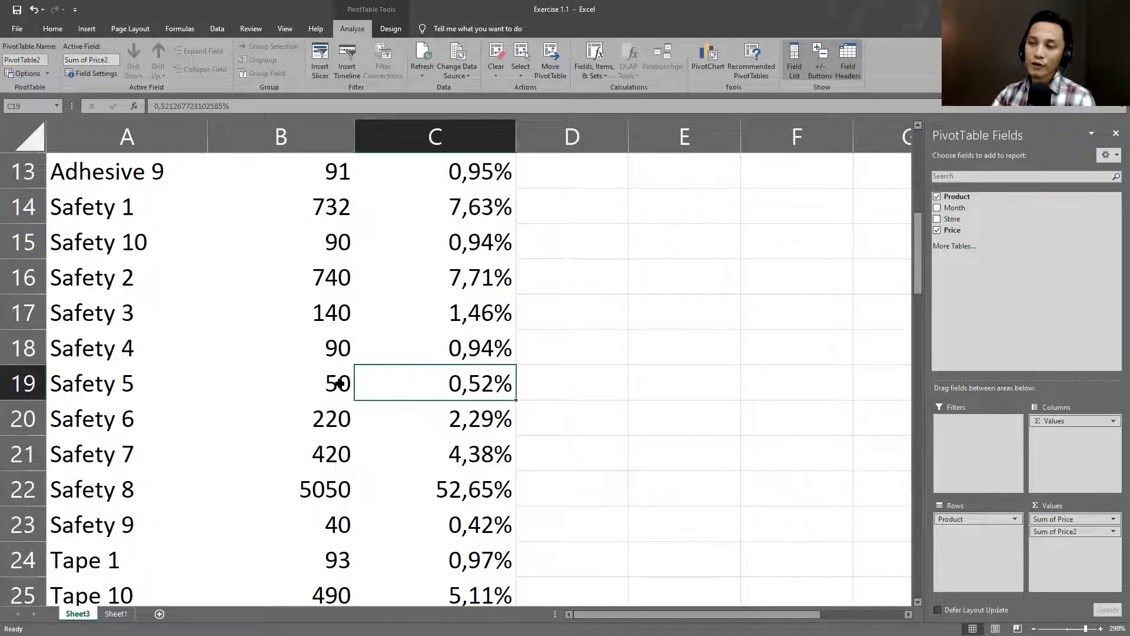
left_click(292, 384)
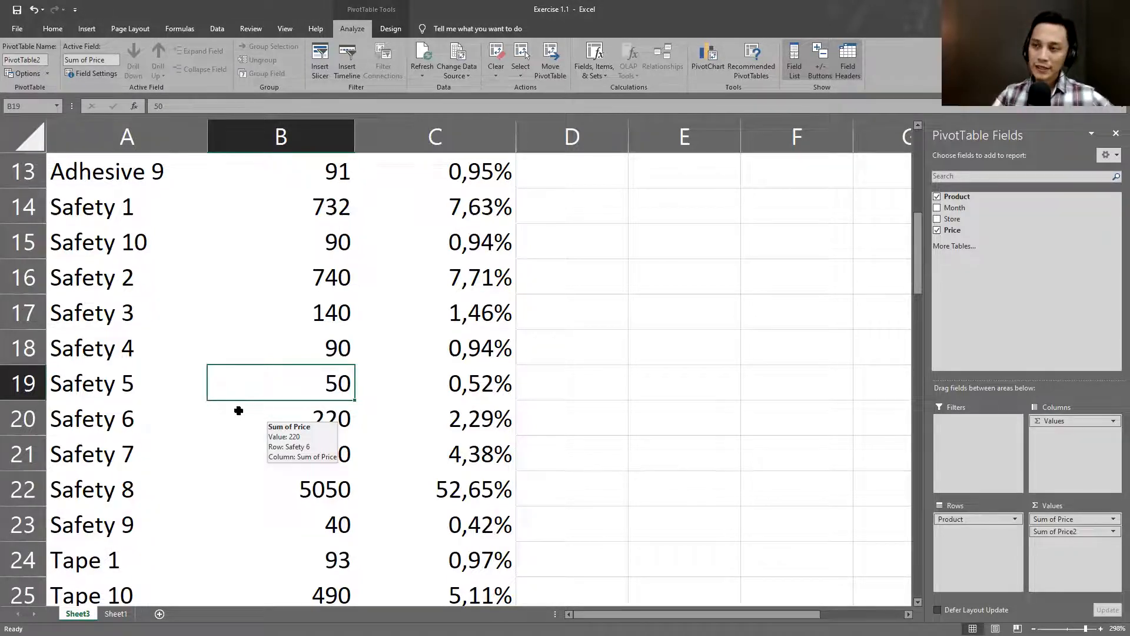
Review the product sales list down to the Grand Total and reread the exercise questions on the slide
scroll(500, 388, "down", 2)
scroll(502, 388, "down", 1)
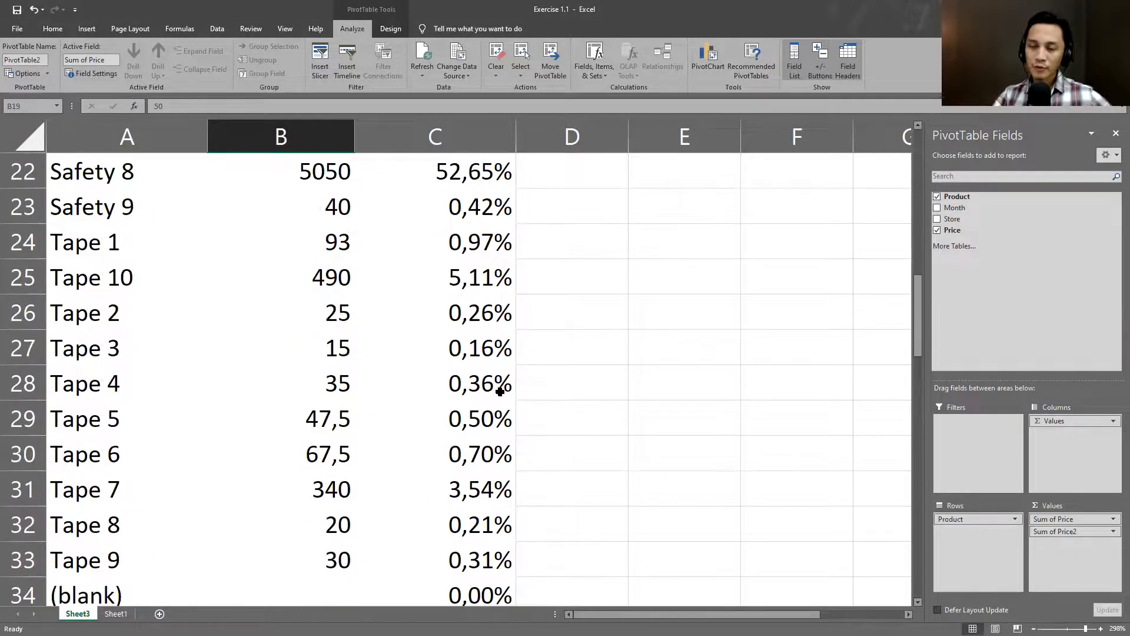
scroll(502, 388, "down", 2)
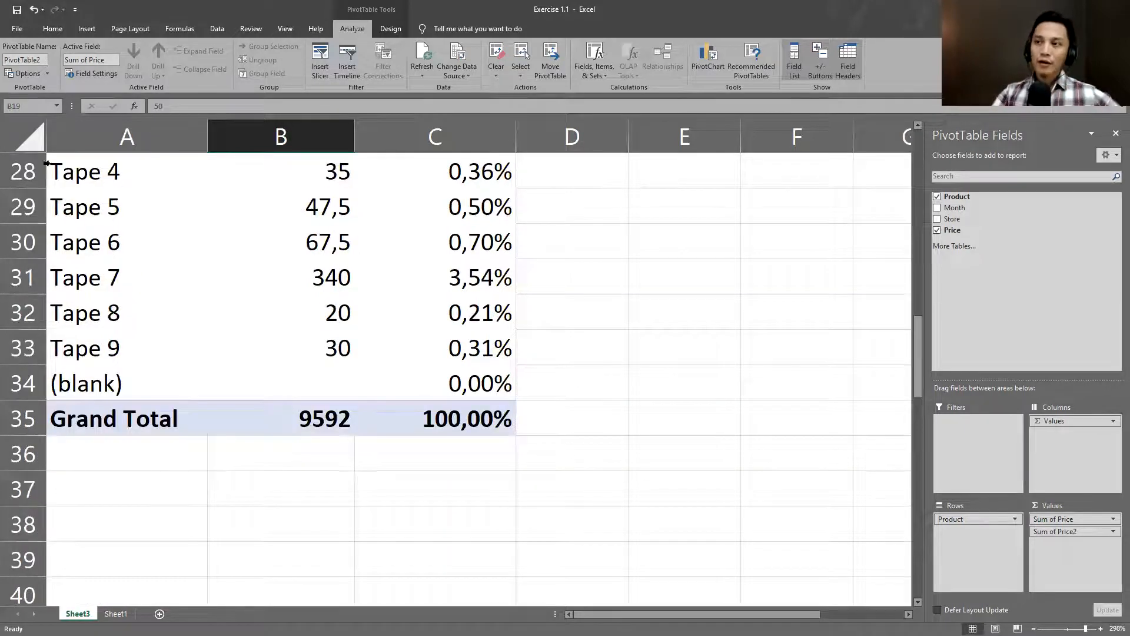
scroll(232, 333, "up", 9)
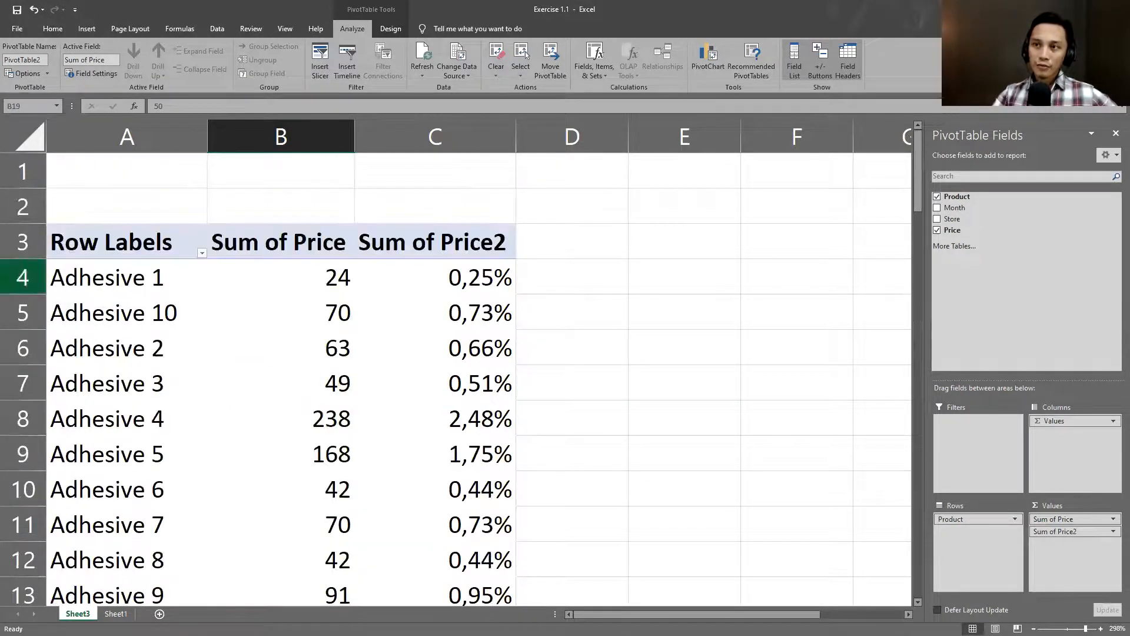
left_click(116, 372)
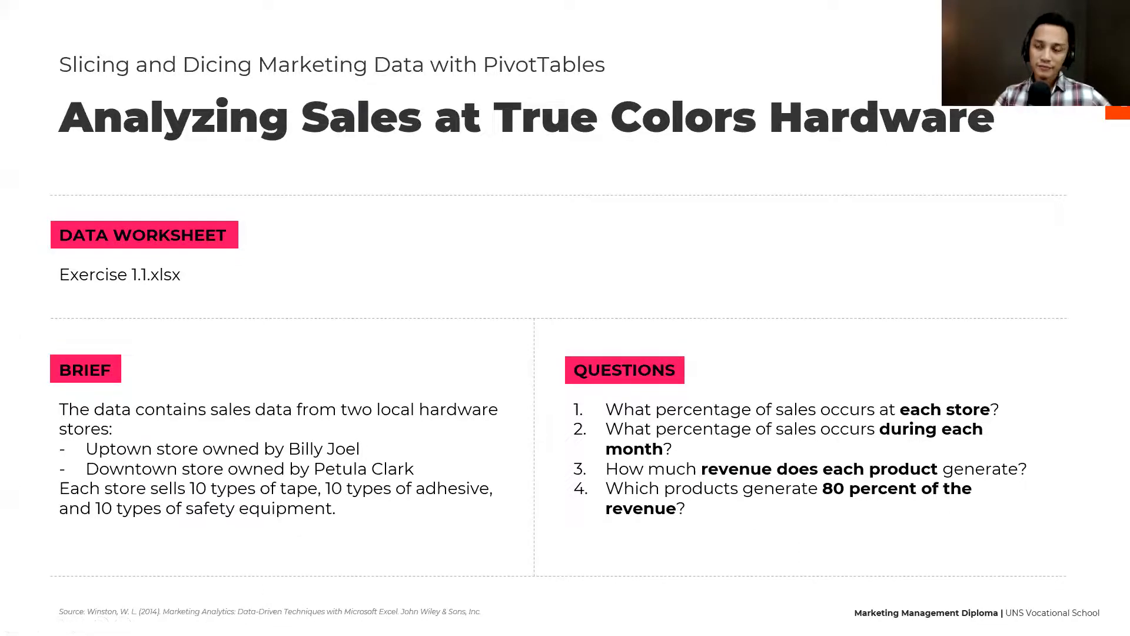
key("alt+Tab")
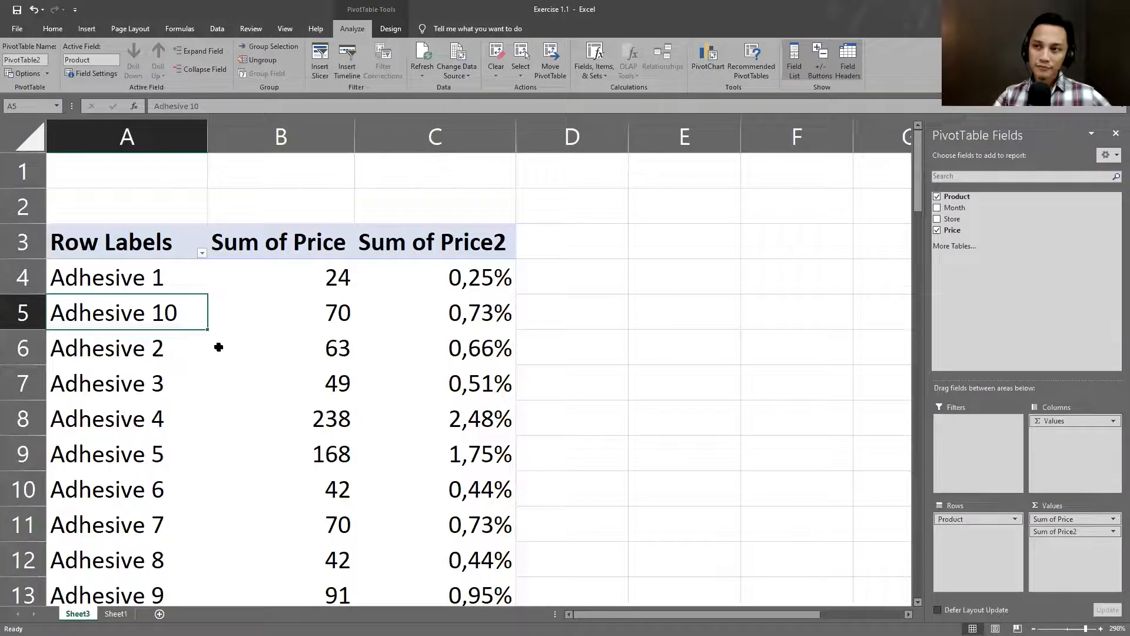
Try to group the PivotTable's product labels starting from Adhesive 1
right_click(118, 319)
mouse_move(194, 375)
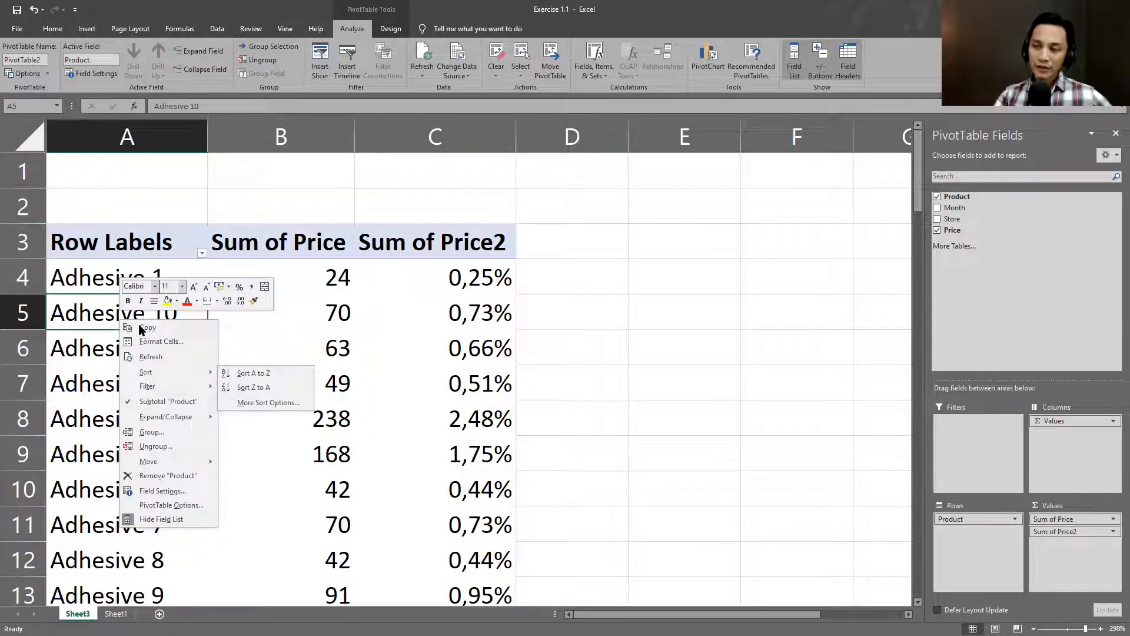
left_click(103, 314)
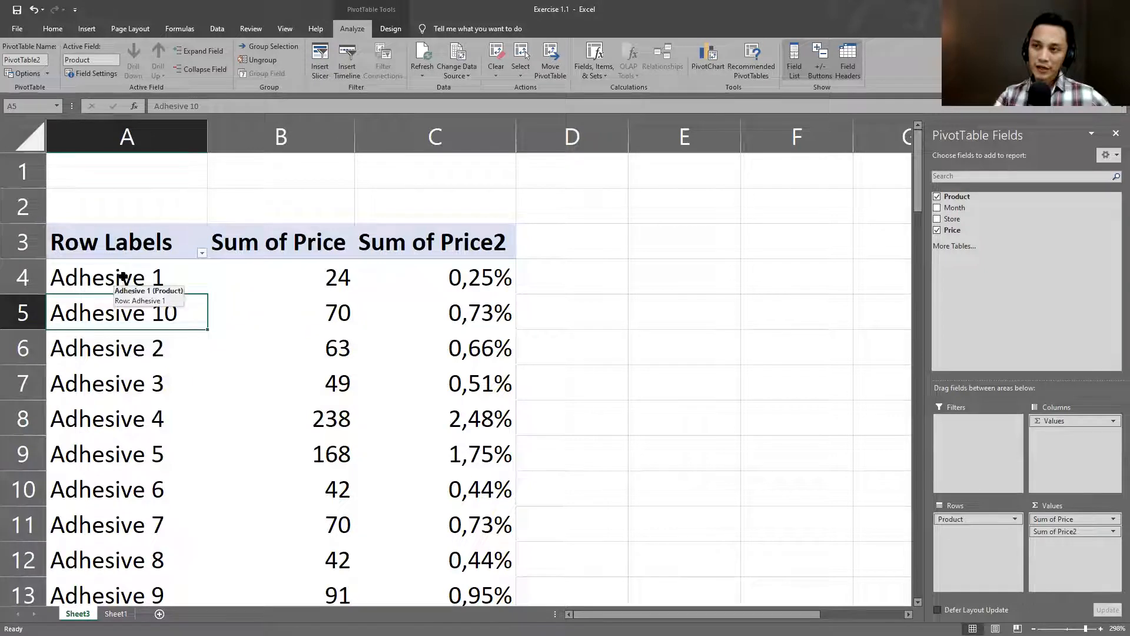
left_click(122, 275)
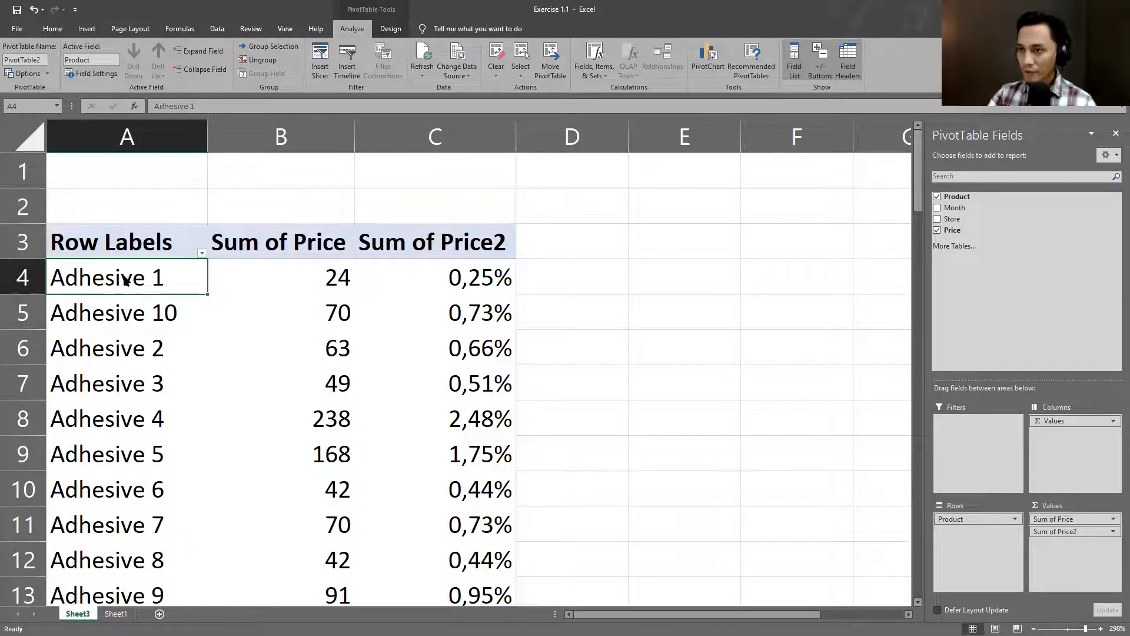
right_click(123, 277)
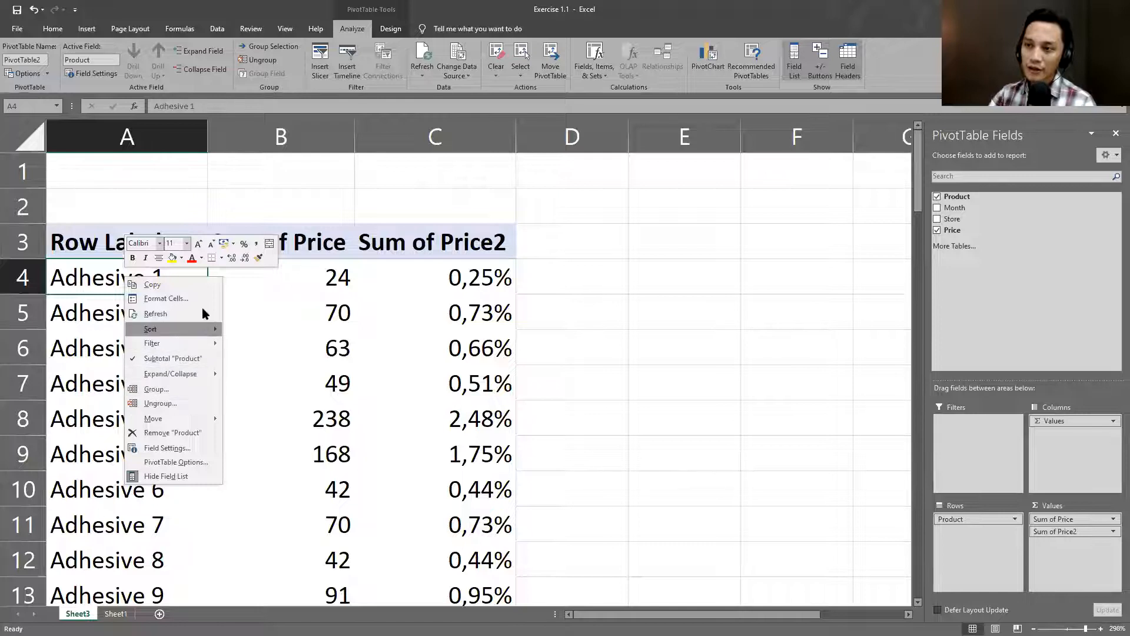
left_click(185, 389)
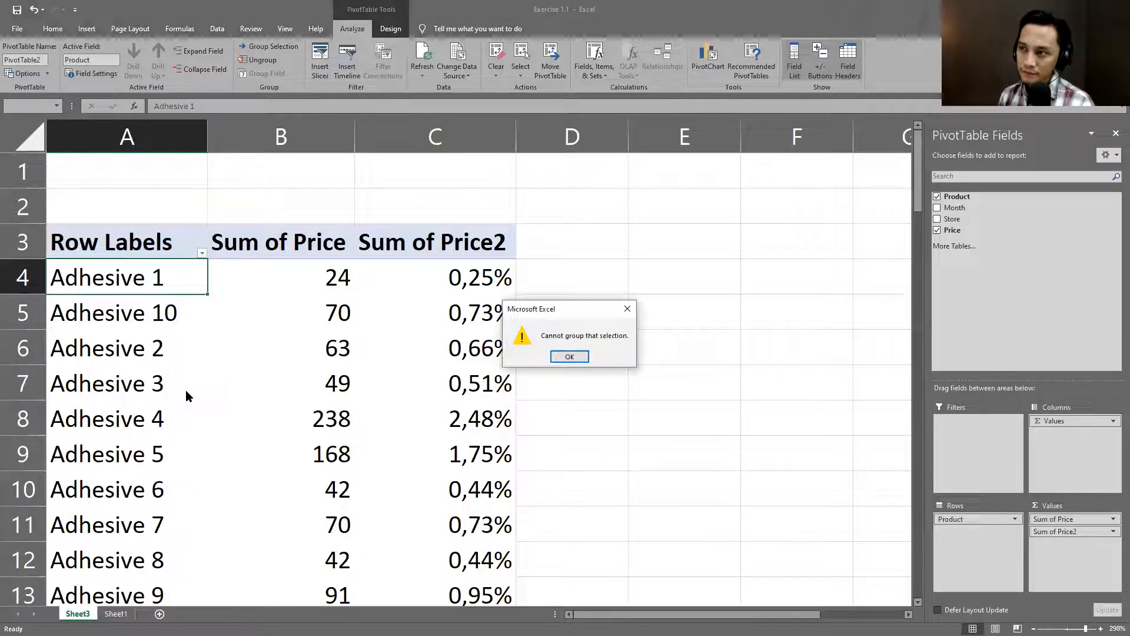
left_click(570, 356)
left_click(306, 421)
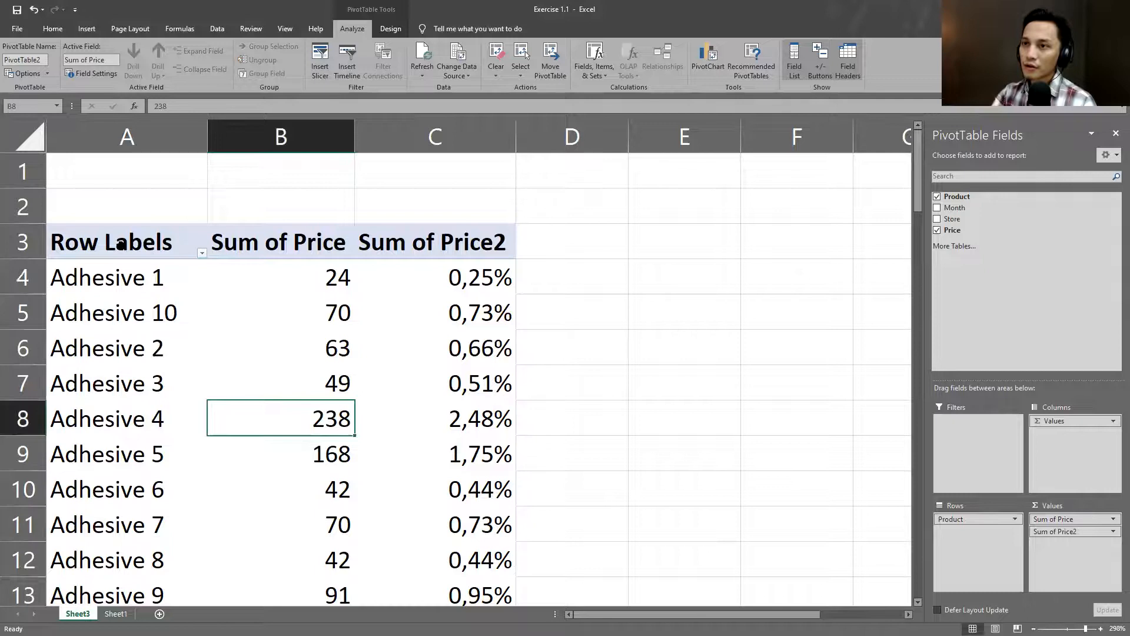
Check the commands available for the Row Labels heading and reread the True Colors Hardware questions on the slide
left_click(142, 243)
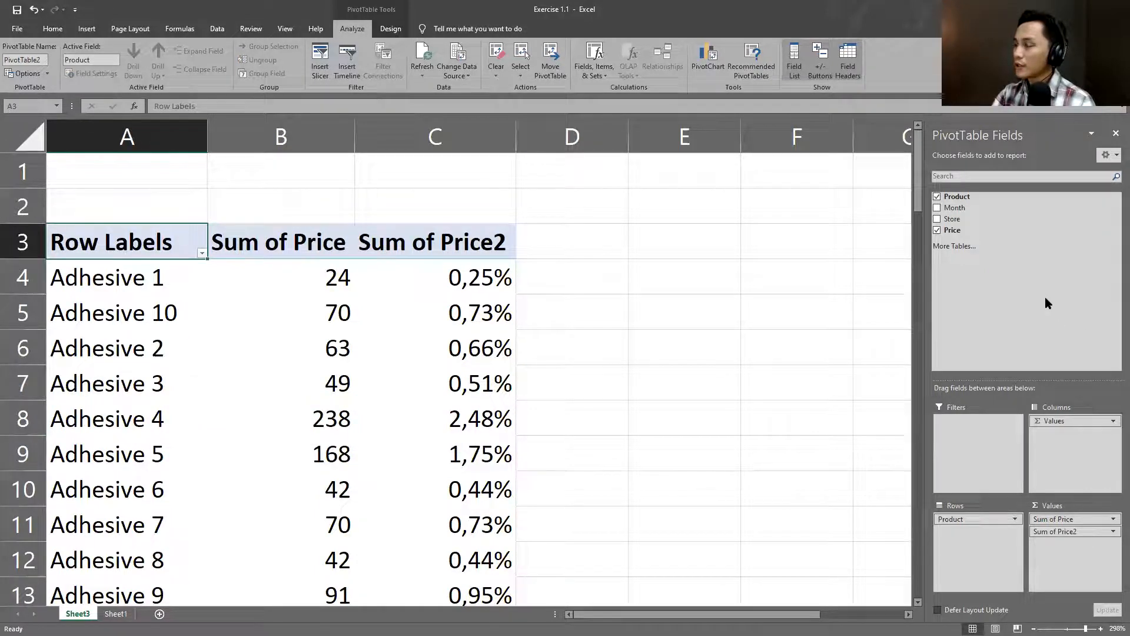
right_click(161, 241)
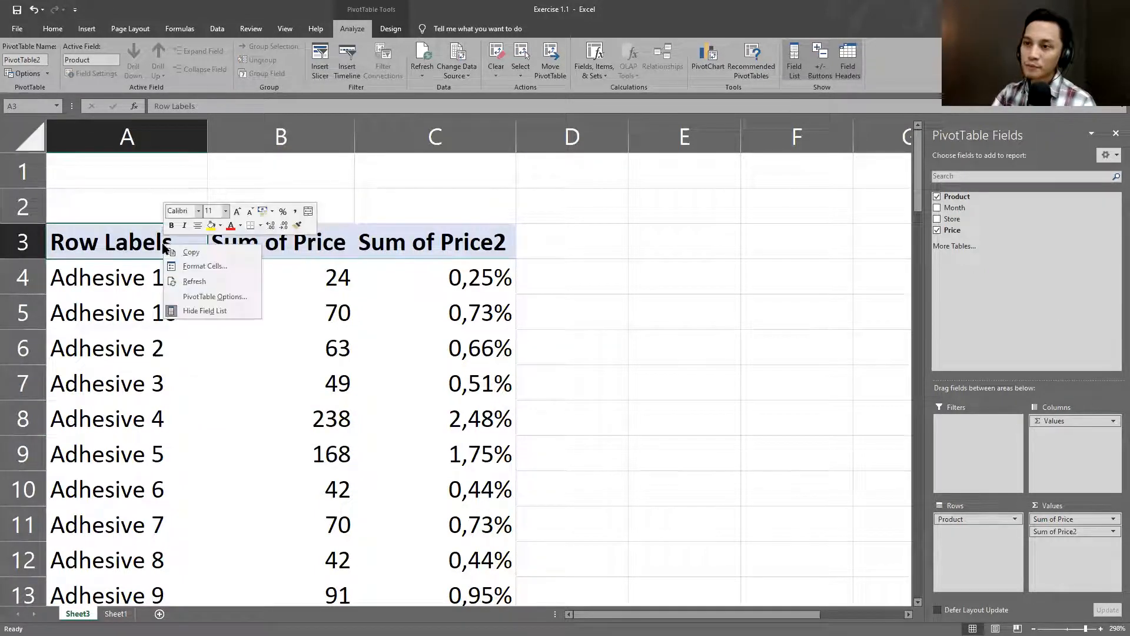
key("Escape")
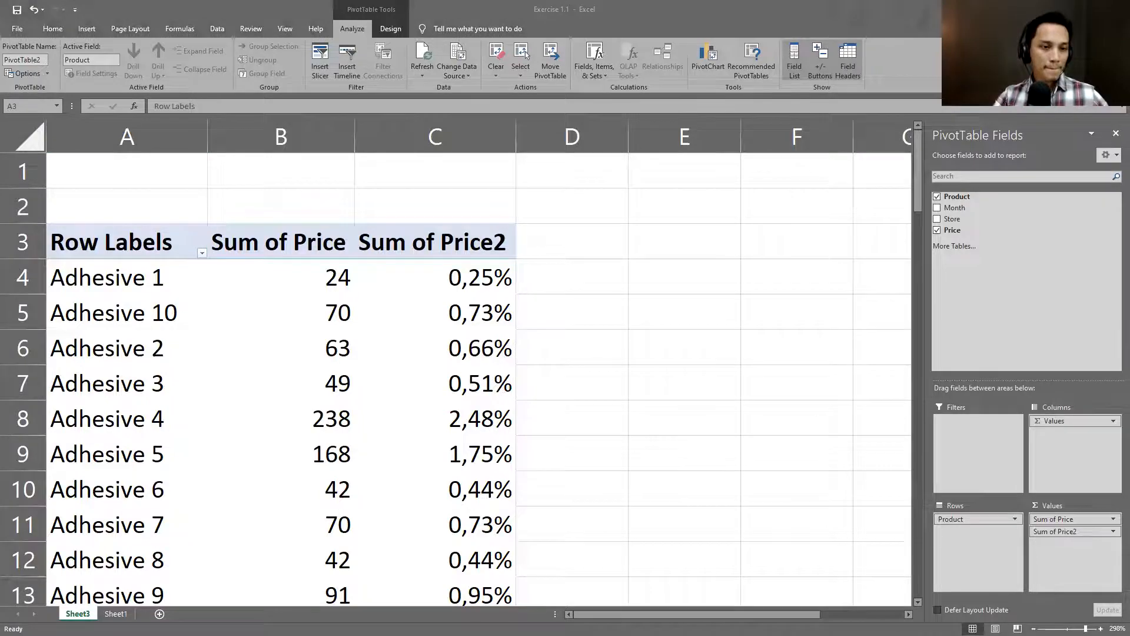
key("alt+Tab")
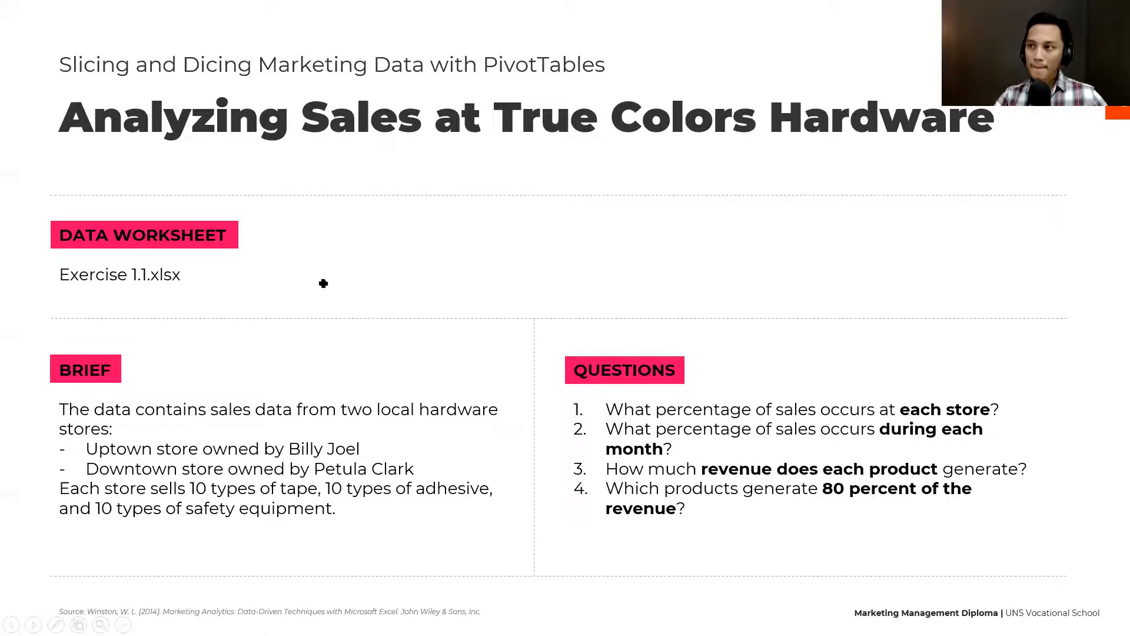
key("alt+Tab")
Remove Sum of Price2 from the PivotTable values, keeping only Sum of Price
left_click(337, 282)
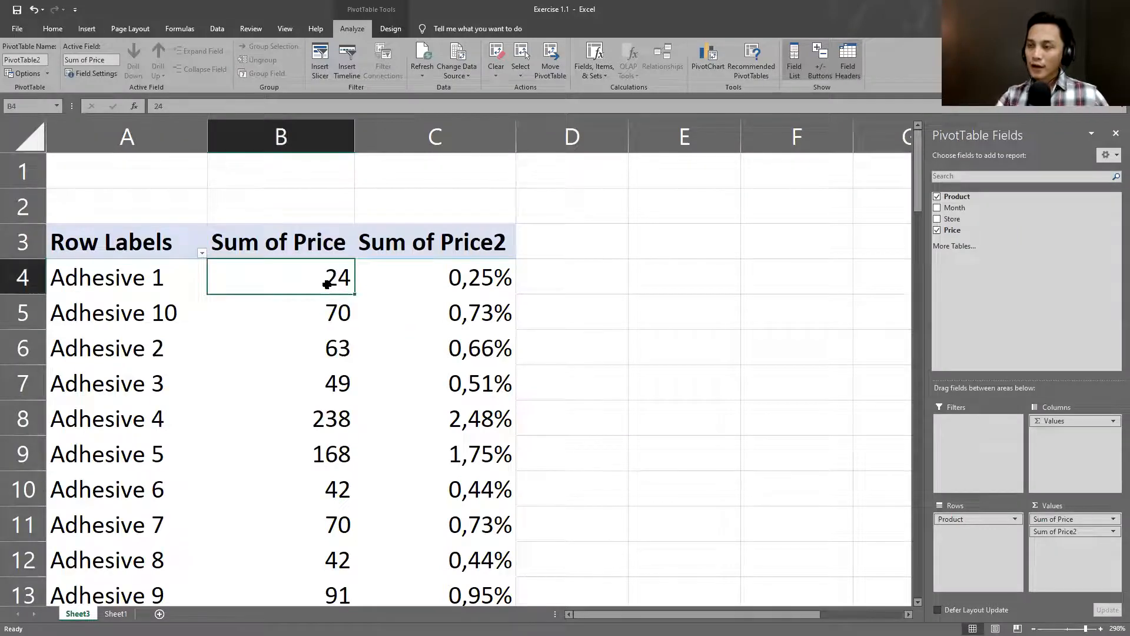
right_click(328, 283)
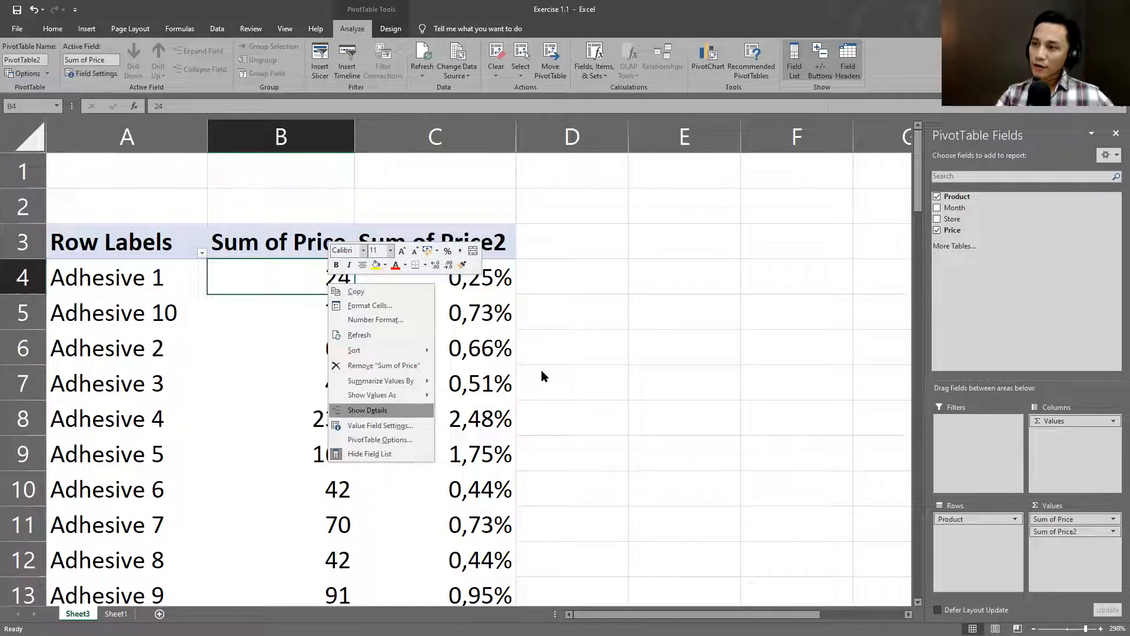
key("Escape")
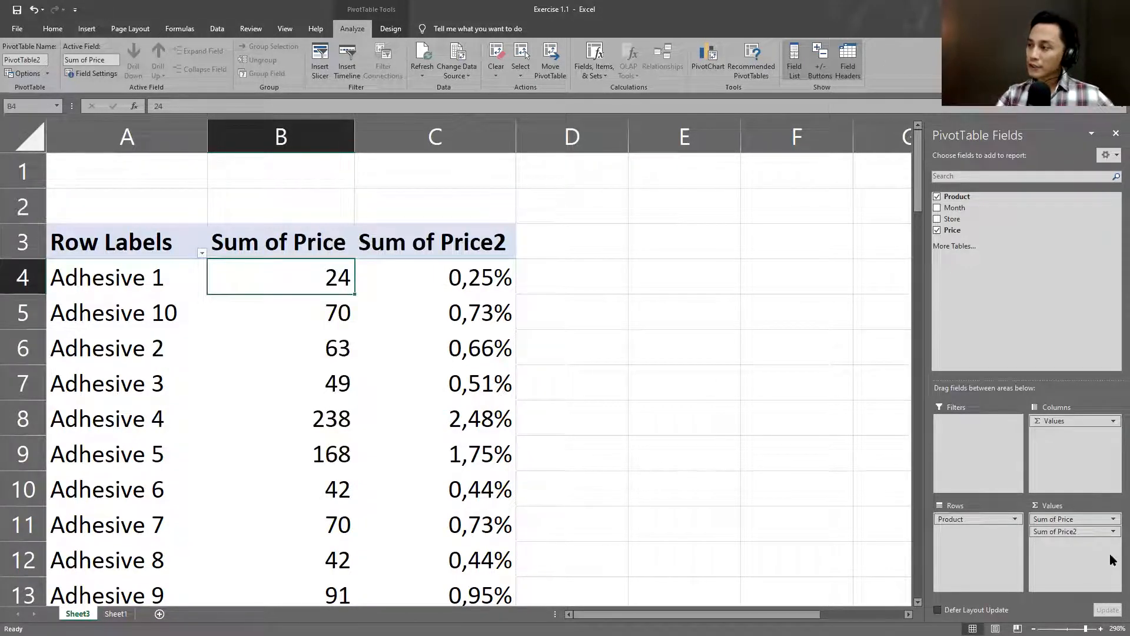
left_click_drag(1080, 535, 1069, 379)
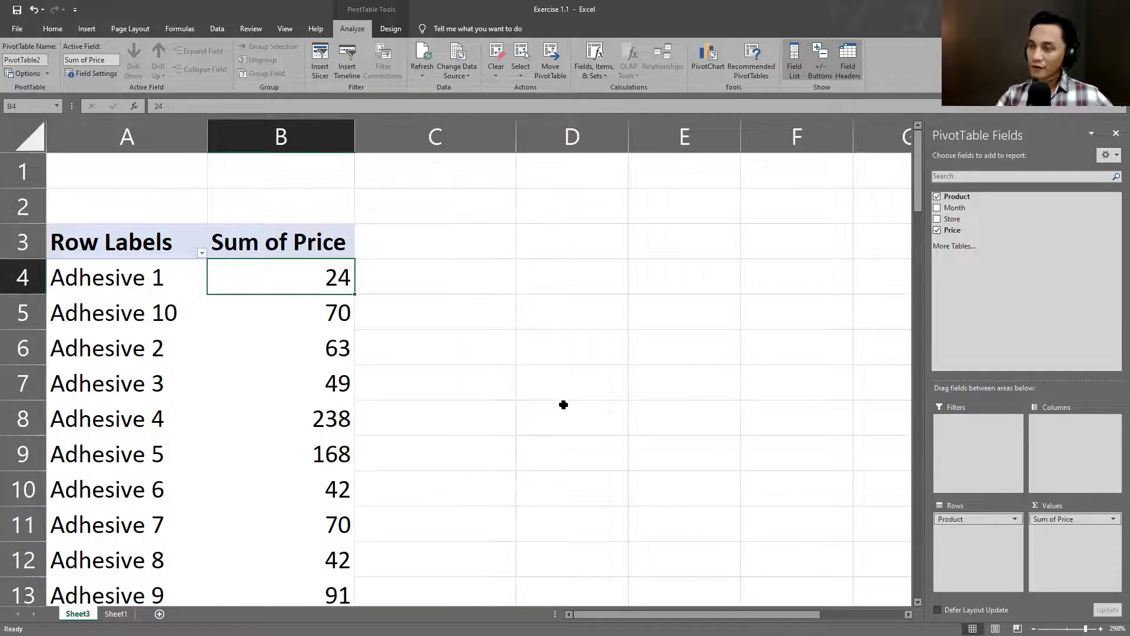
scroll(563, 404, "down", 2)
scroll(253, 362, "down", 1)
right_click(252, 348)
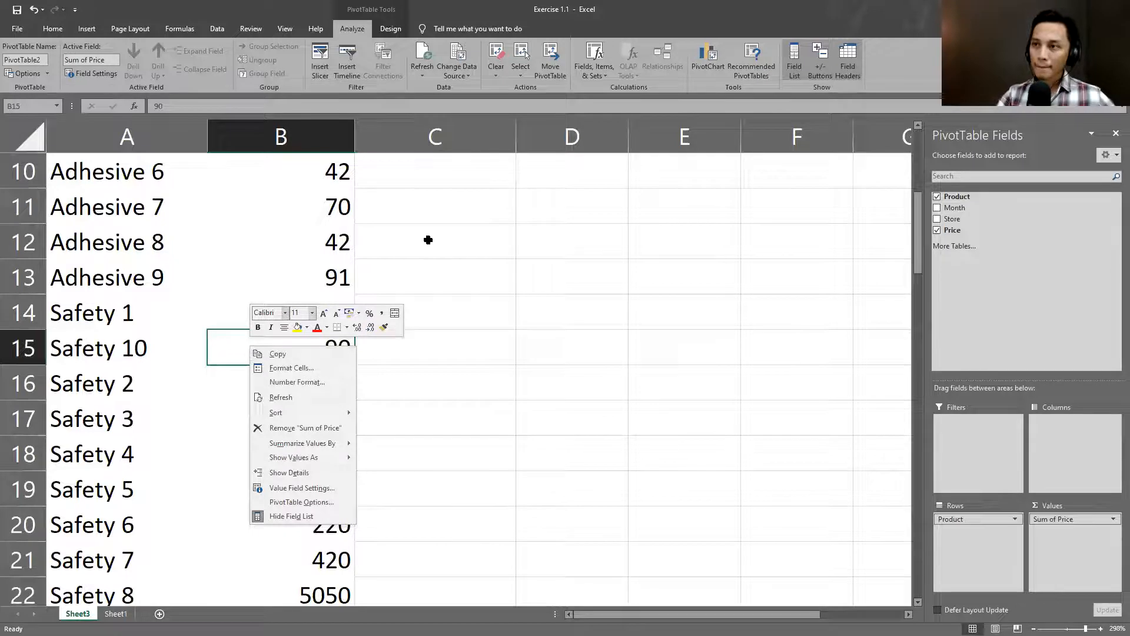
key("Escape")
Switch to the RPS Marketing Analytics PDF in Acrobat Reader to view the course schedule on page 4, and return to Excel
key("alt+Tab")
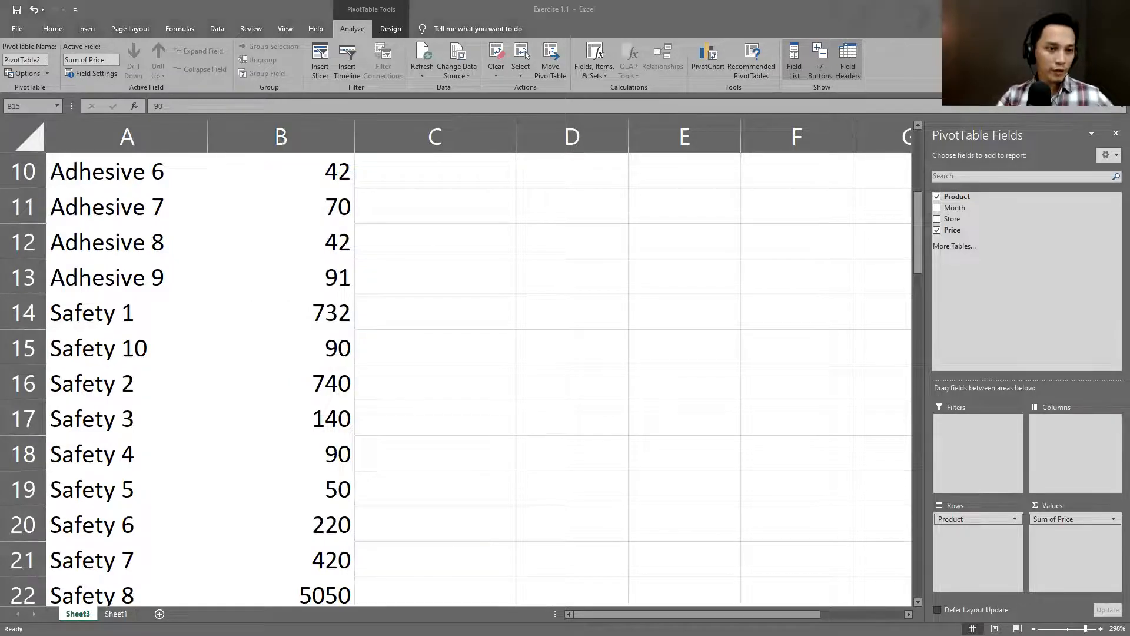
key("alt+Tab")
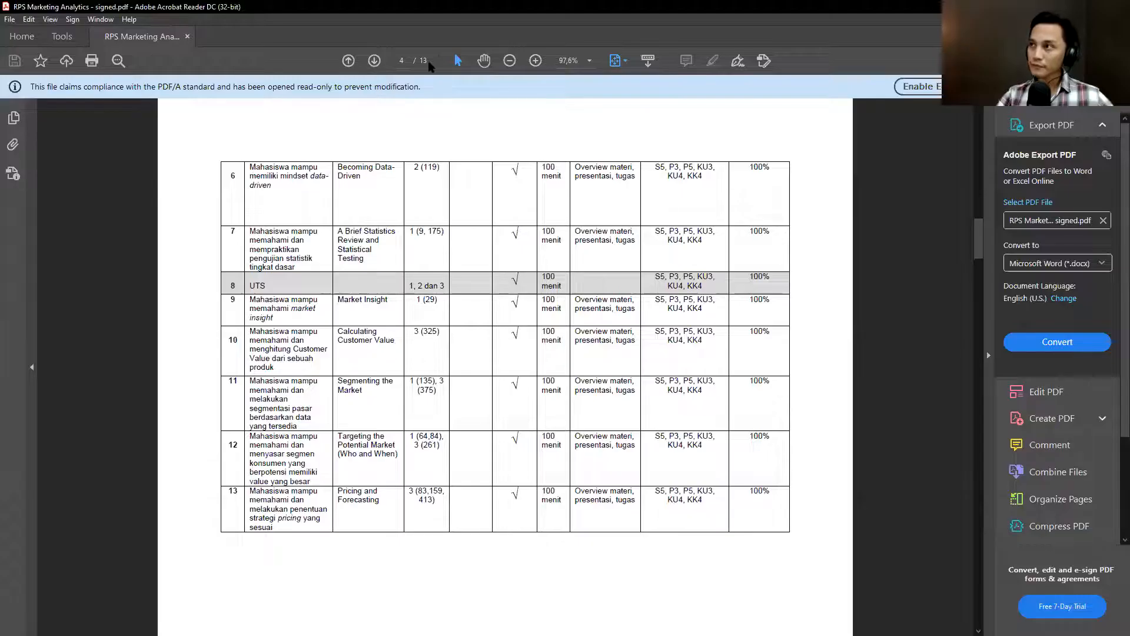
key("alt+Tab")
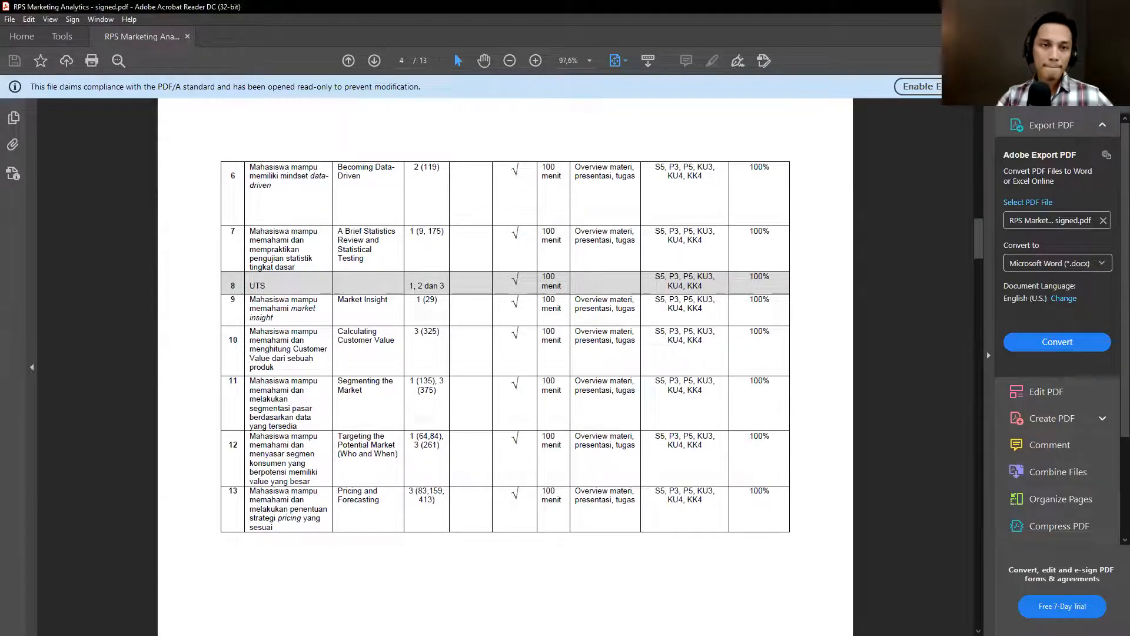
key("alt+Tab")
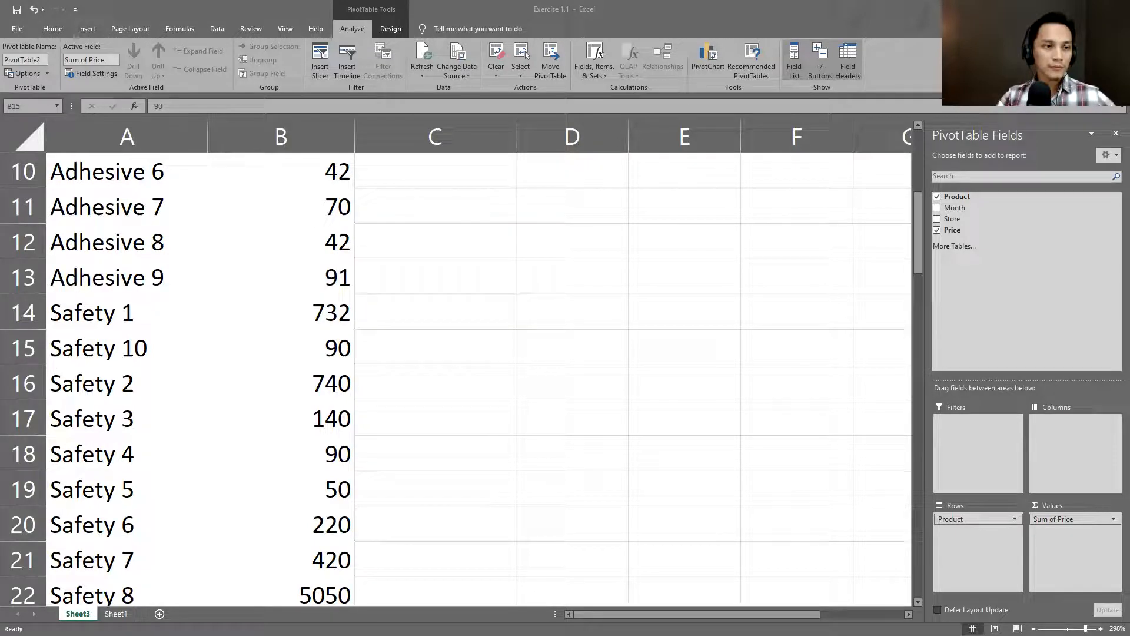
Examine the sorting, label filter and value filter options available for the product Row Labels
left_click(550, 403)
left_click(468, 303)
scroll(352, 425, "up", 3)
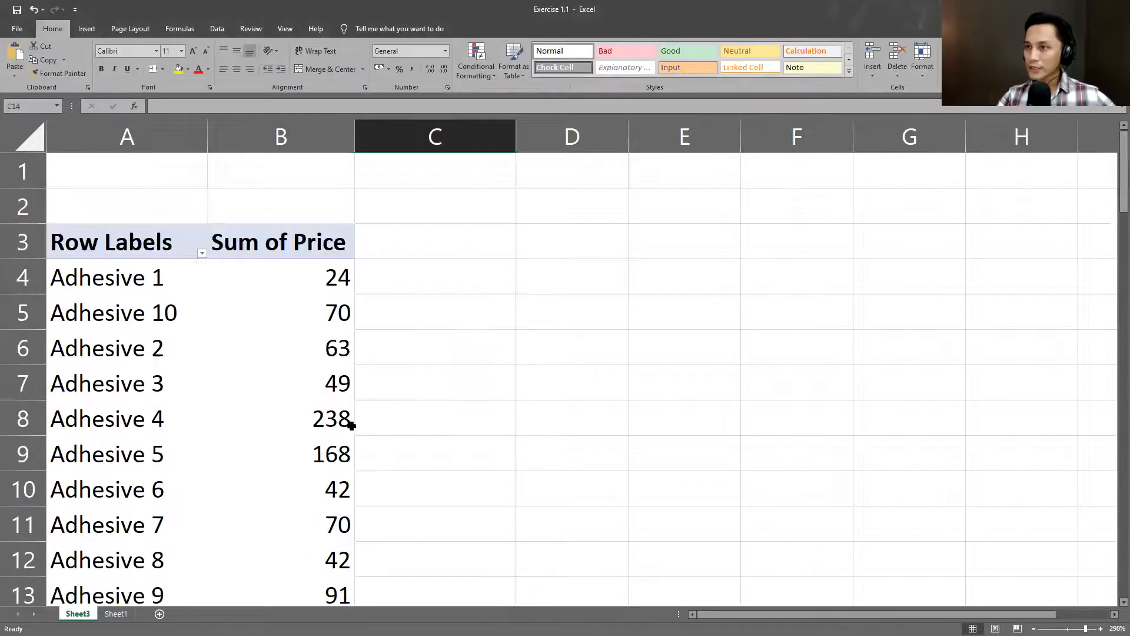
left_click(198, 290)
left_click(200, 253)
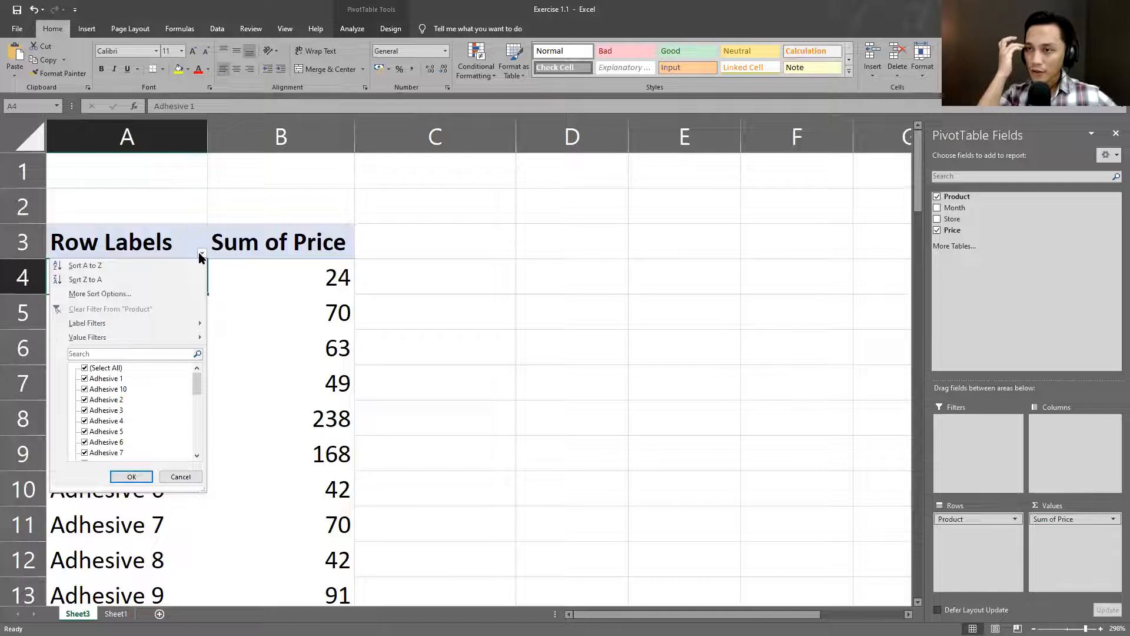
left_click(387, 287)
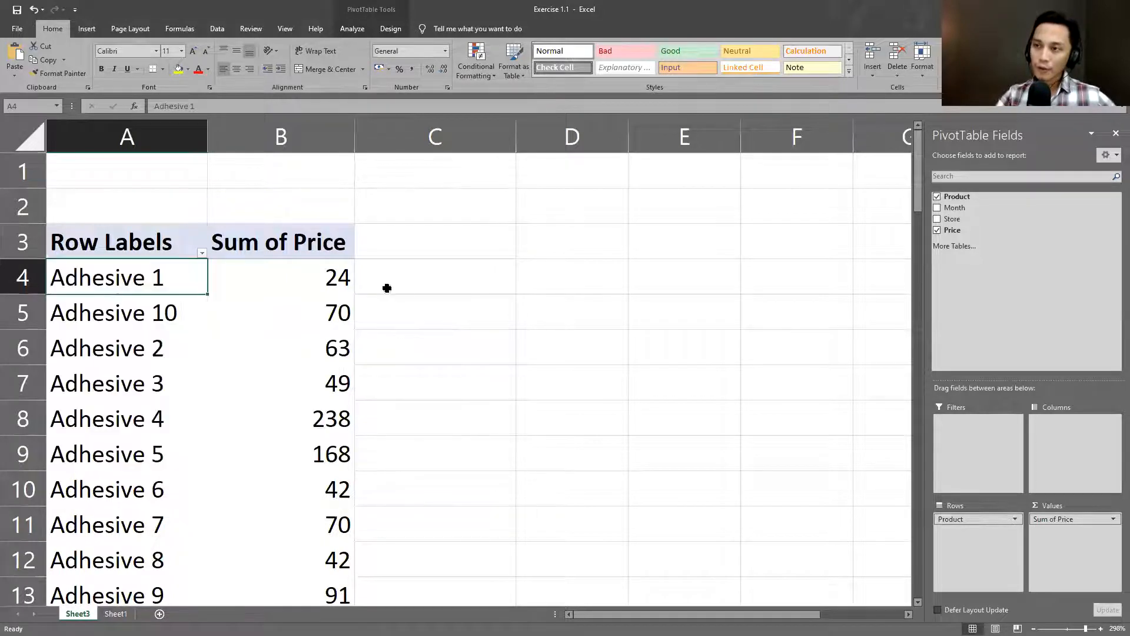
left_click(203, 253)
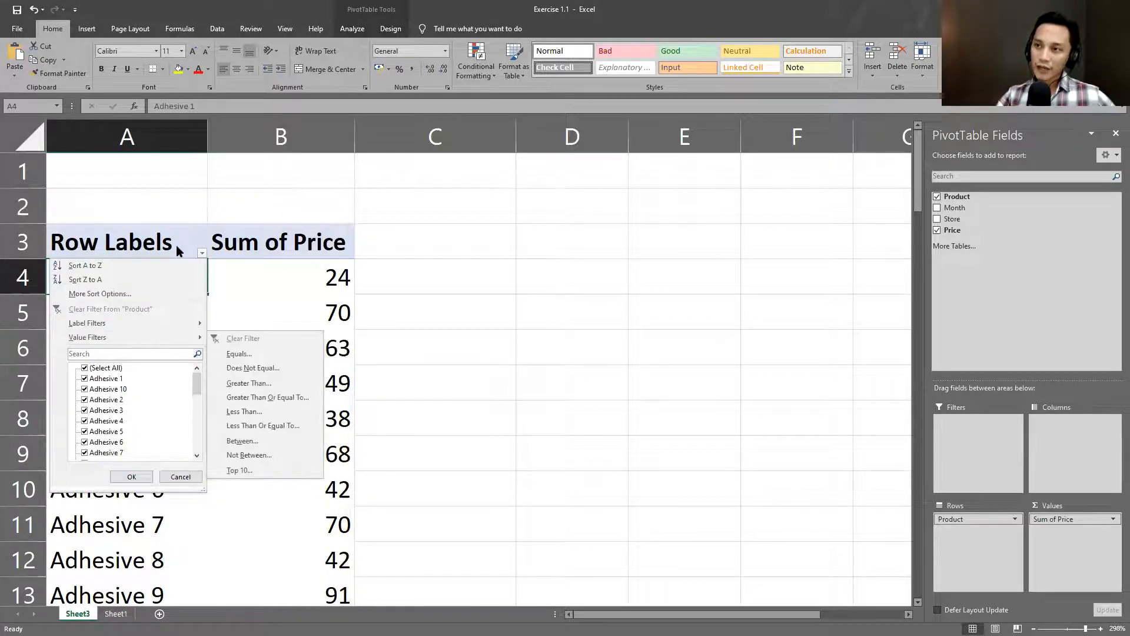
left_click(202, 253)
left_click(201, 254)
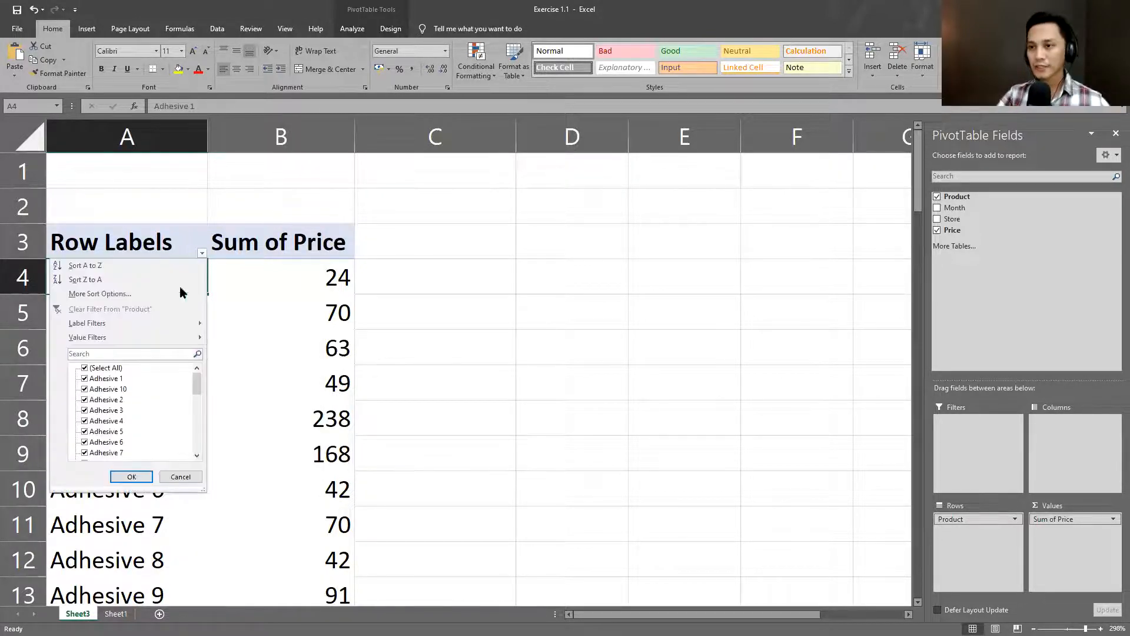
mouse_move(175, 327)
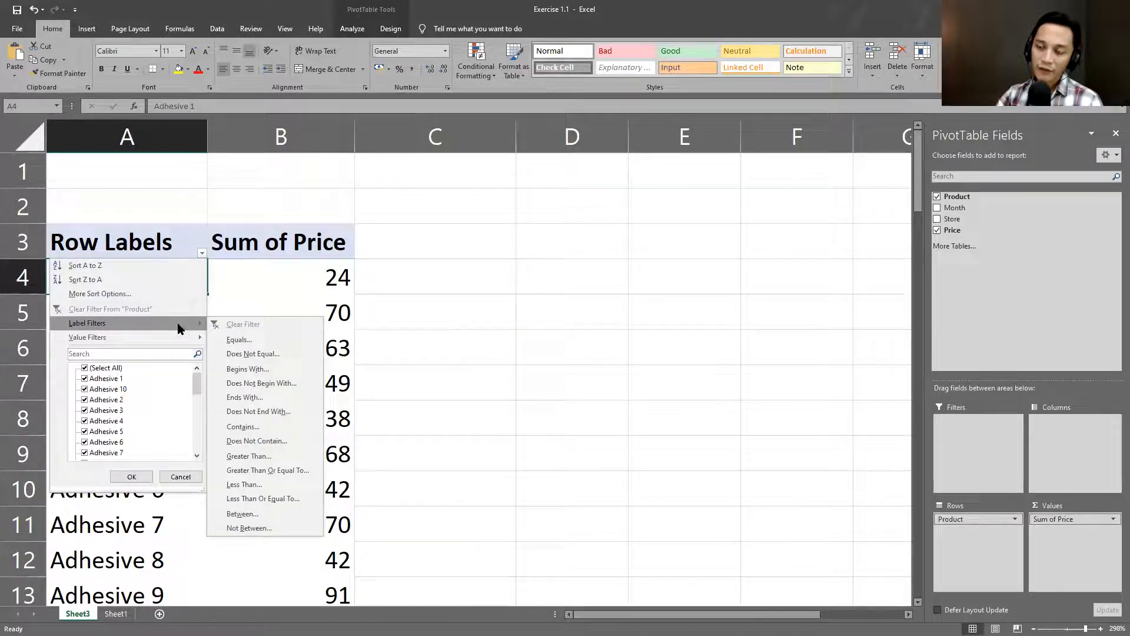
left_click(460, 317)
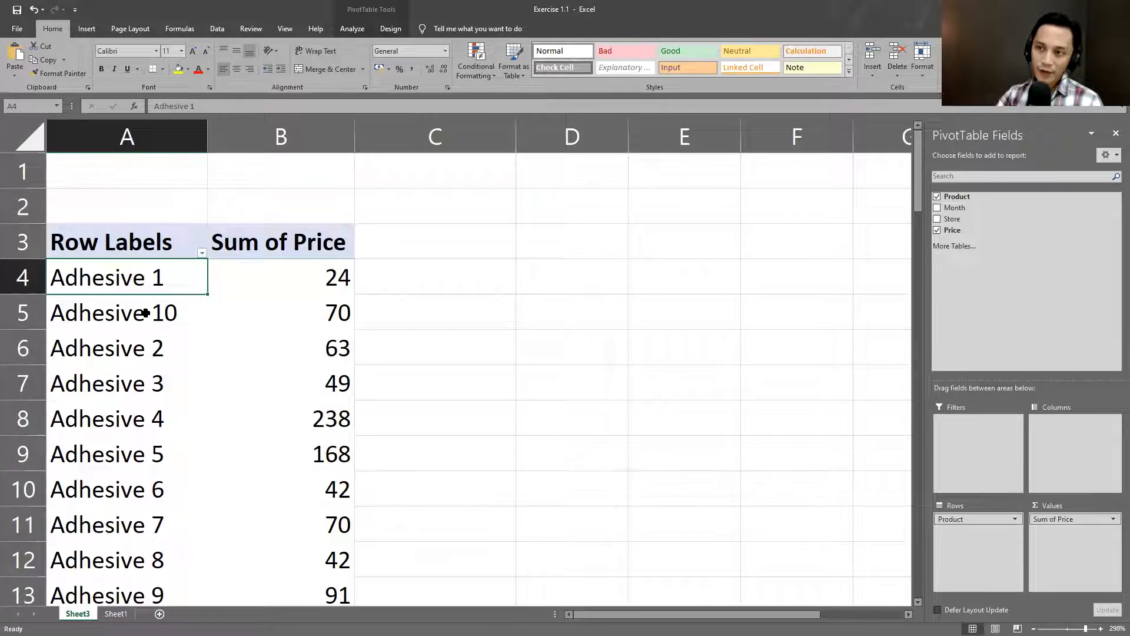
Try to filter the PivotTable's Product row labels with a label filter that equals "ahesive"
scroll(145, 400, "down", 3)
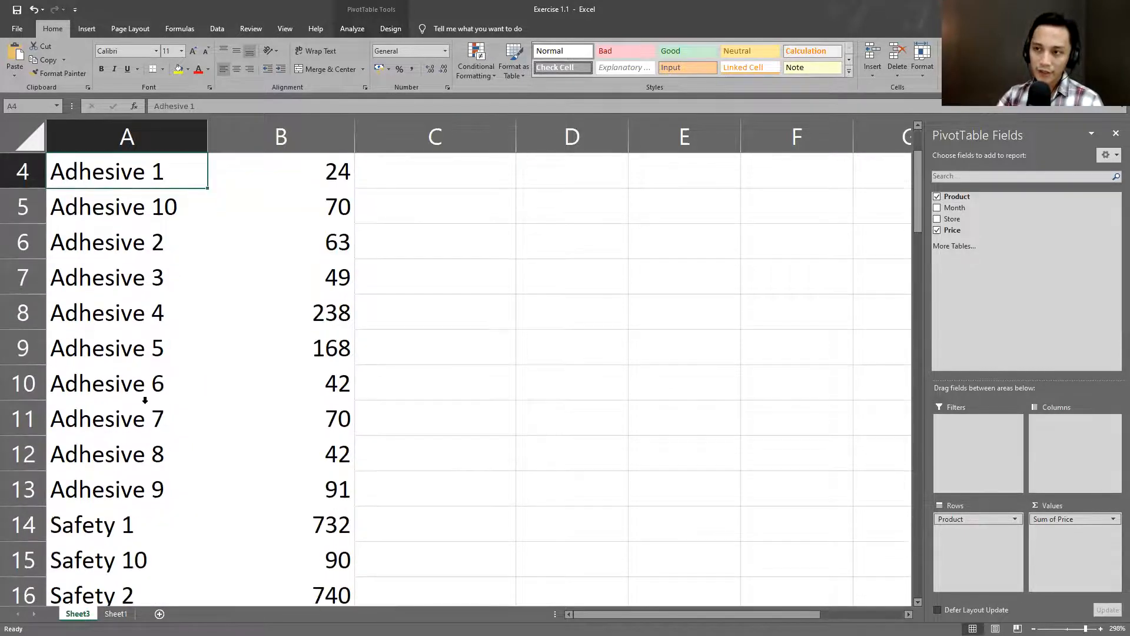
scroll(145, 400, "up", 2)
scroll(145, 400, "down", 1)
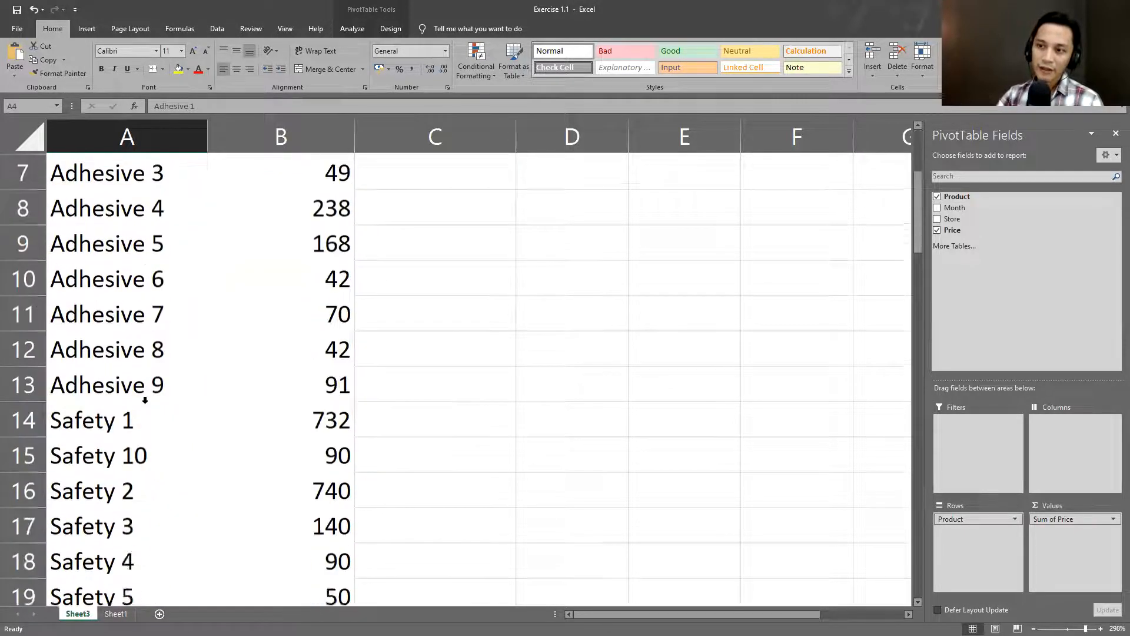
scroll(143, 396, "up", 2)
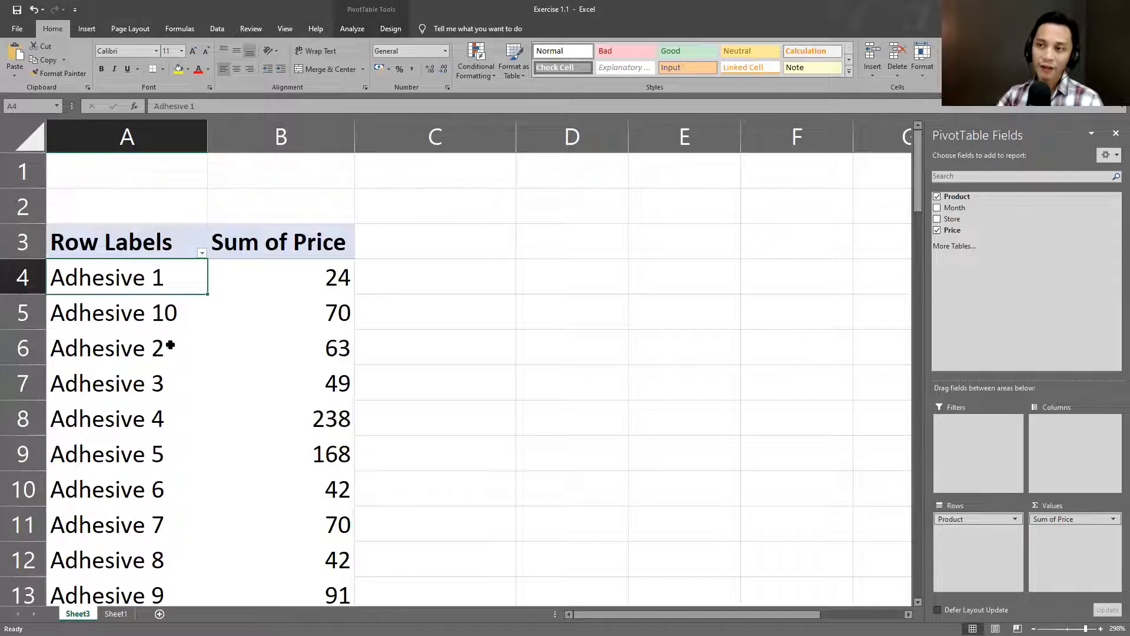
left_click(201, 253)
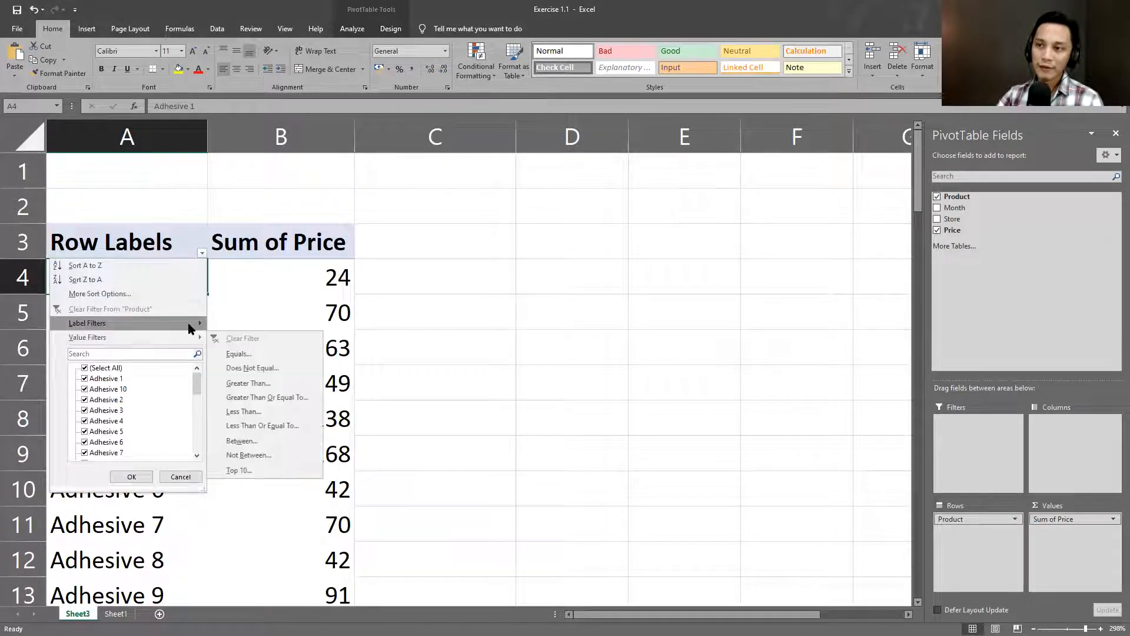
mouse_move(189, 324)
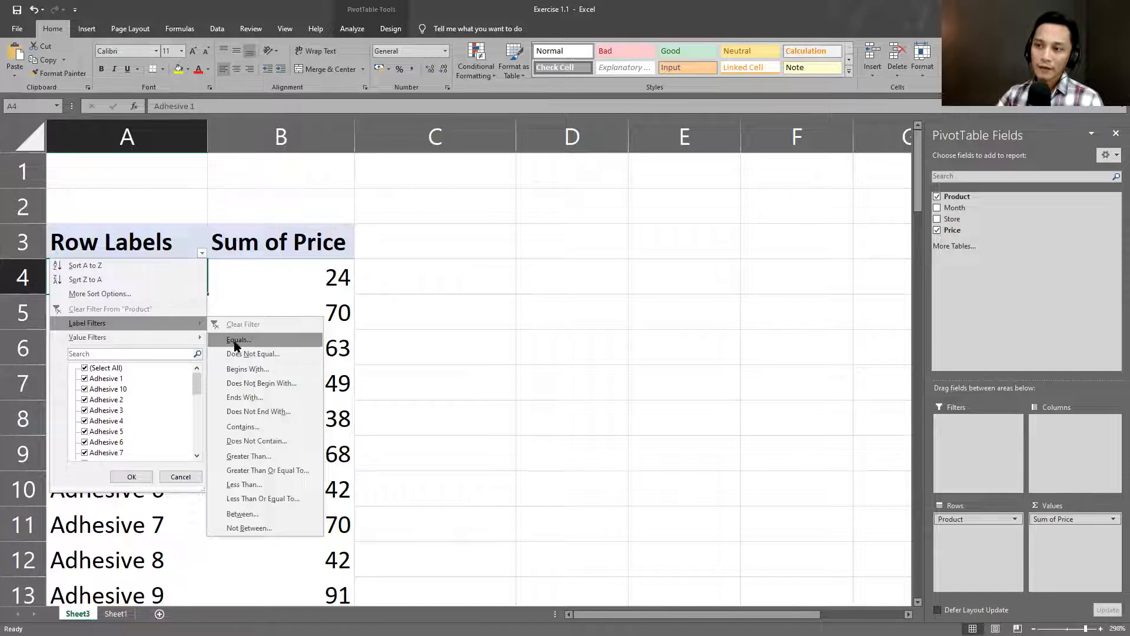
left_click(234, 340)
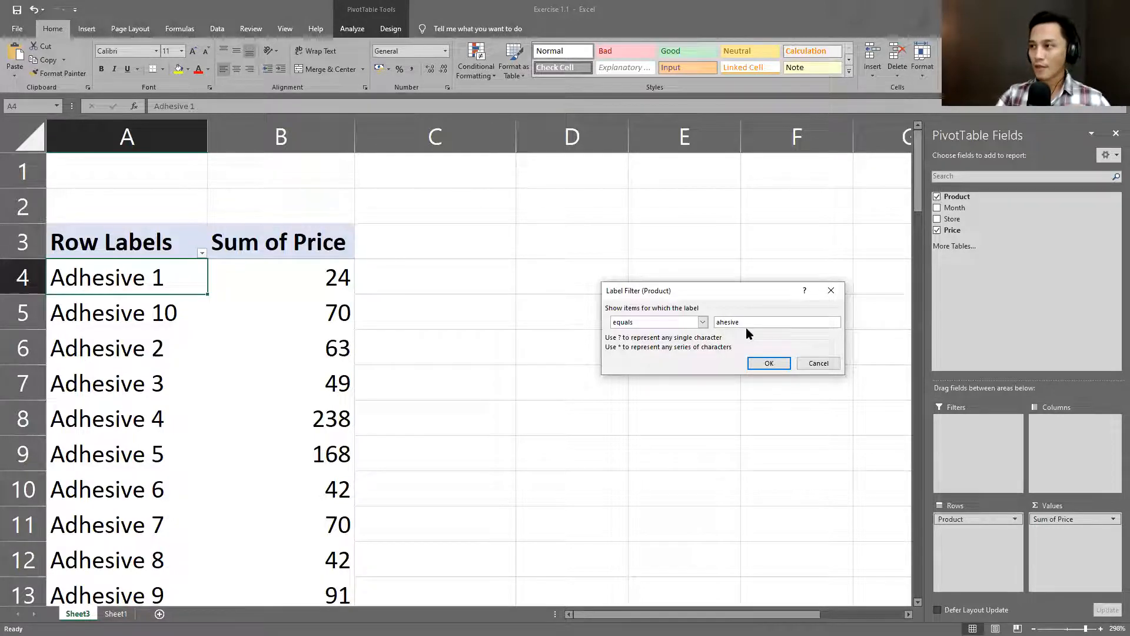
left_click(760, 364)
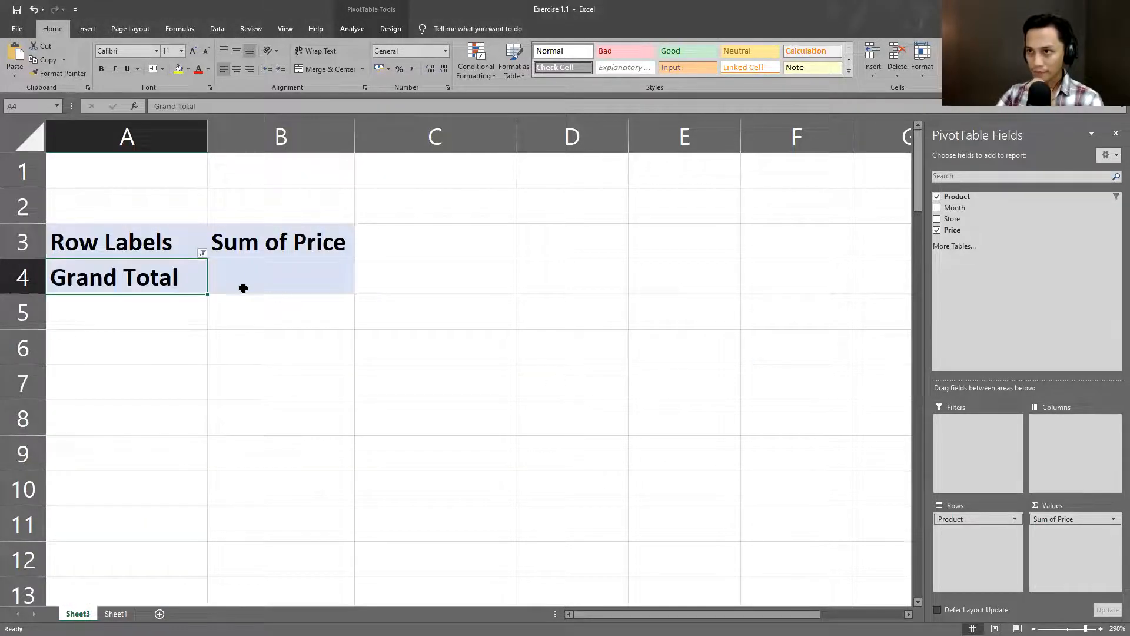
Clear the label filter from the PivotTable's Product row labels
left_click(202, 252)
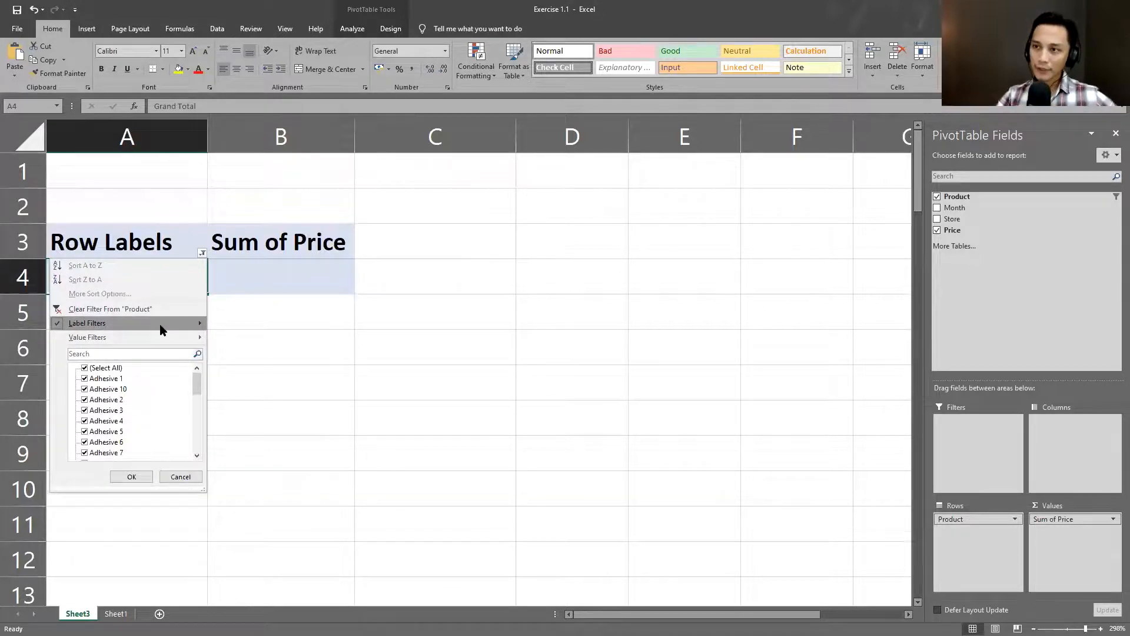
mouse_move(172, 324)
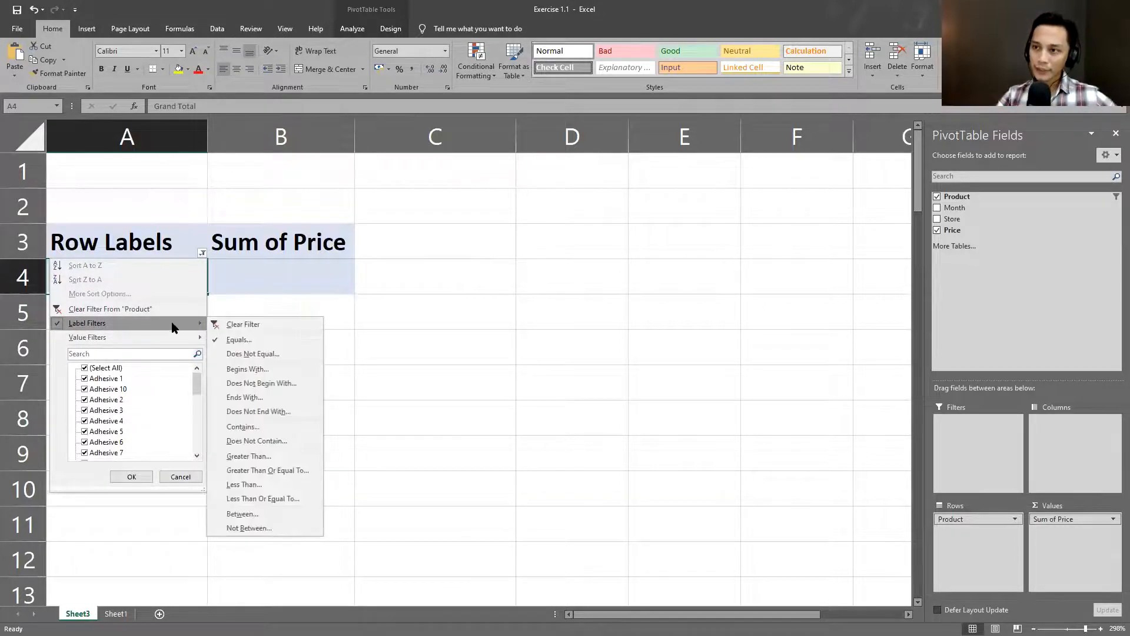
left_click(256, 327)
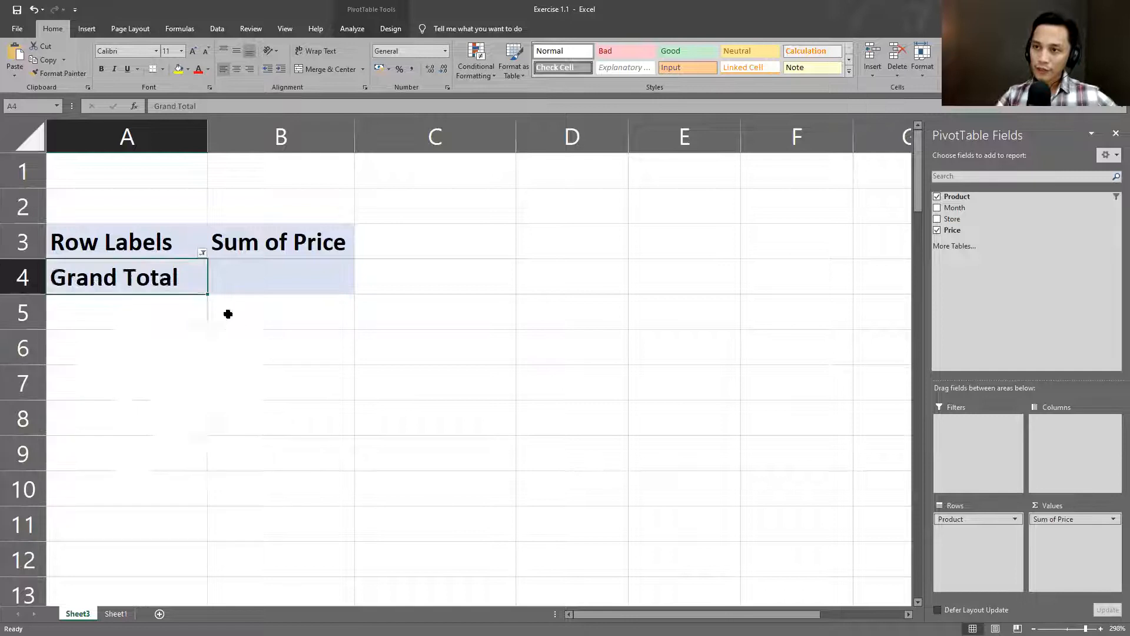
Filter the pivot table's products to the top 5 items by Sum of Price
left_click(203, 252)
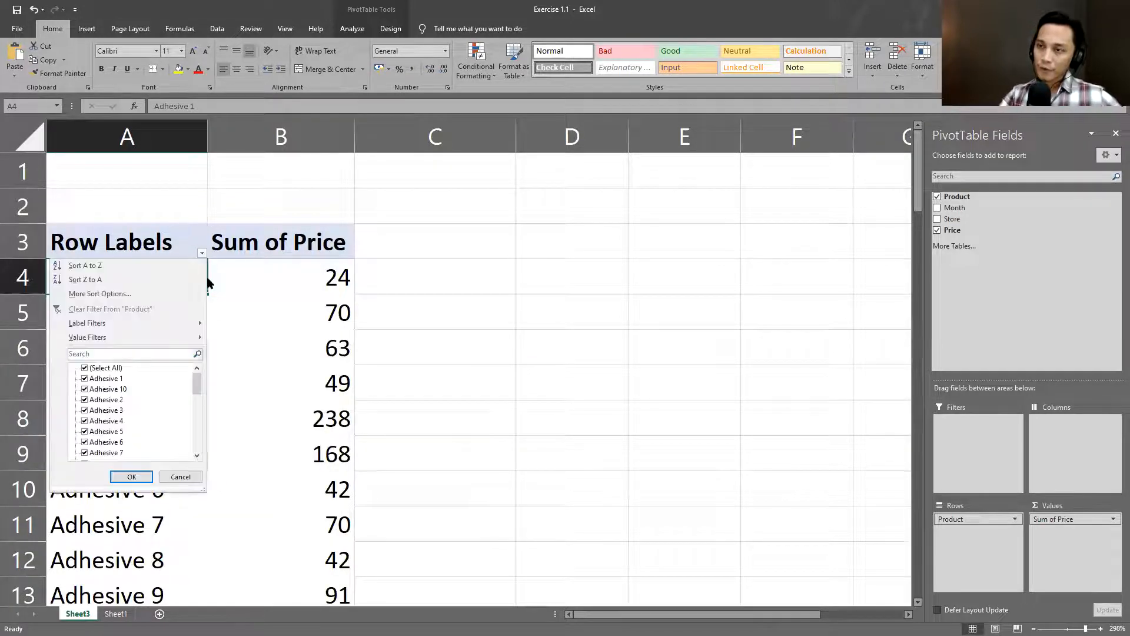
mouse_move(191, 337)
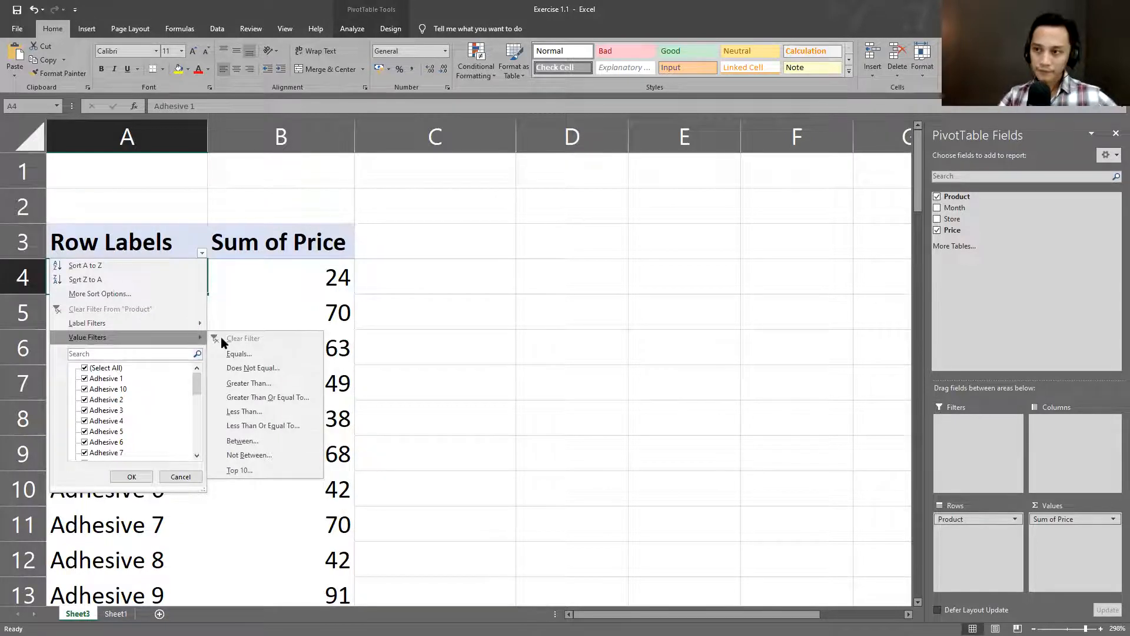
left_click(259, 470)
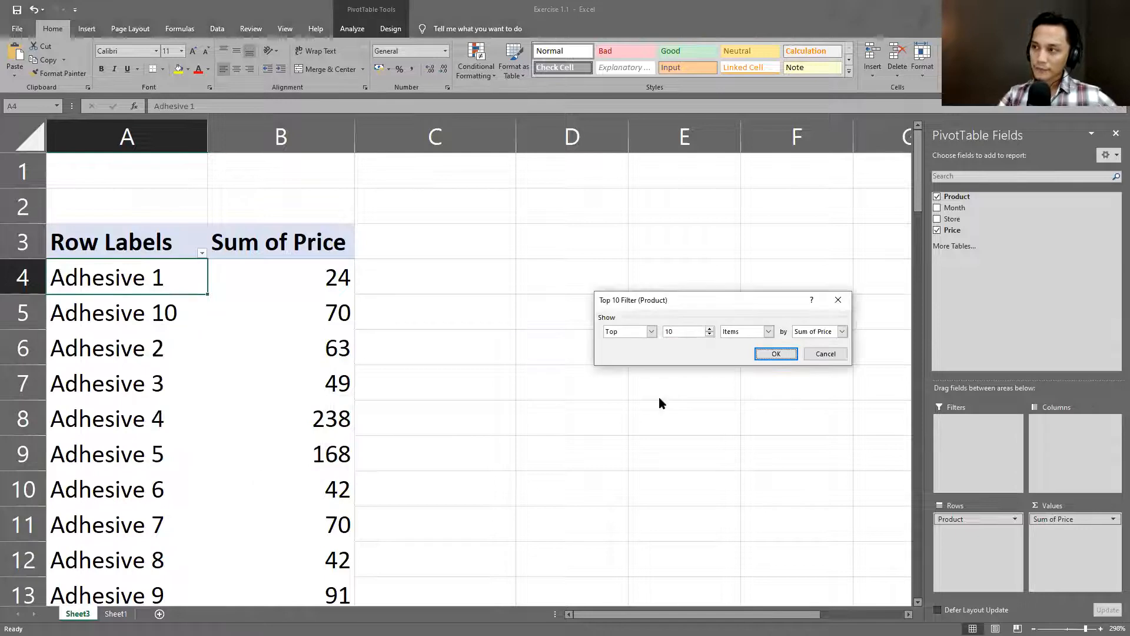
double_click(689, 332)
type("5")
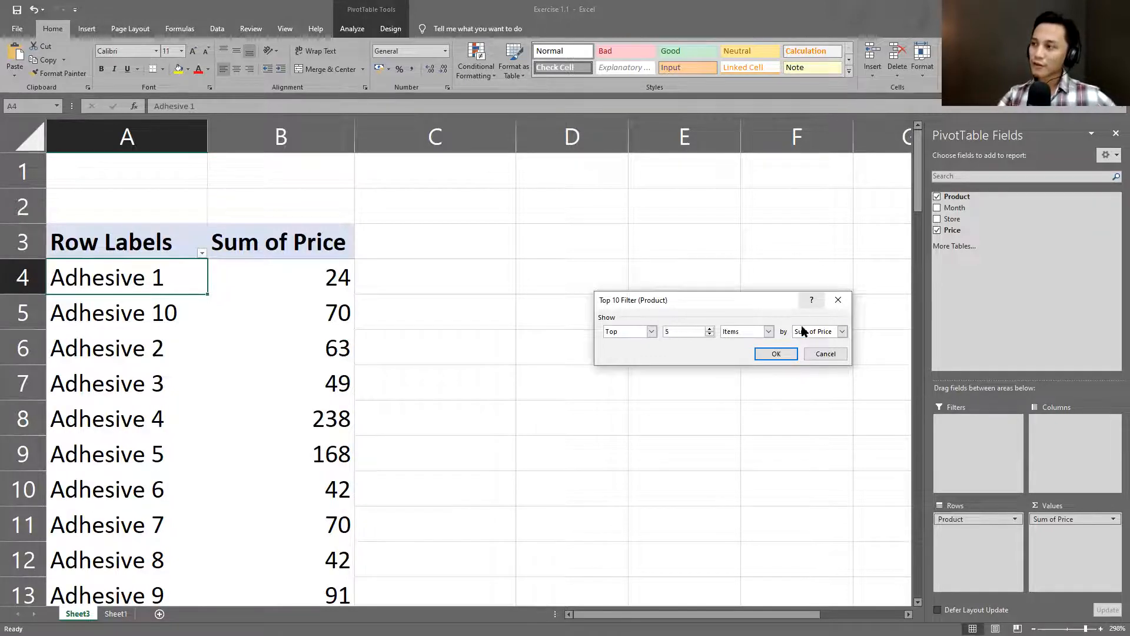
left_click(777, 354)
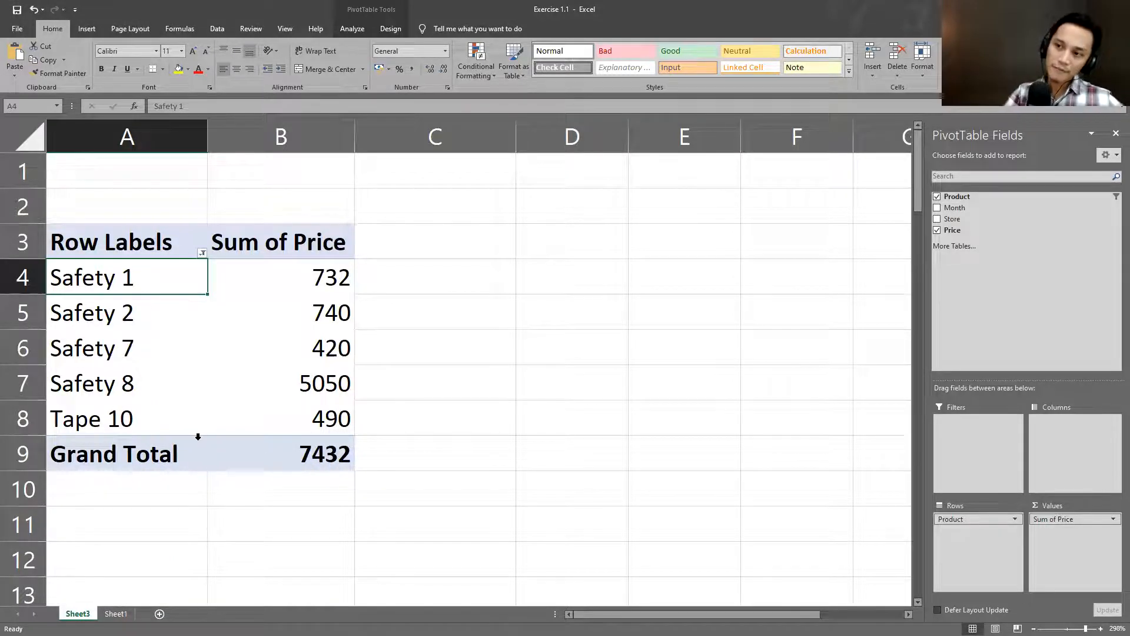
Change the product value filter to show the top 80 percent by Sum of Price
left_click(202, 252)
mouse_move(176, 338)
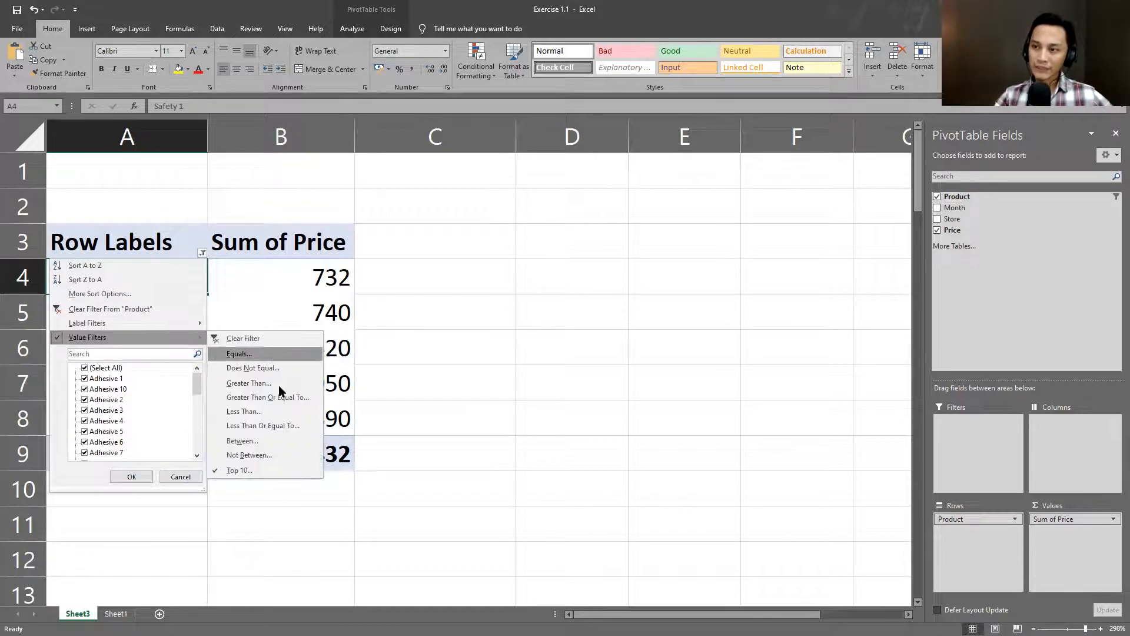
left_click(263, 471)
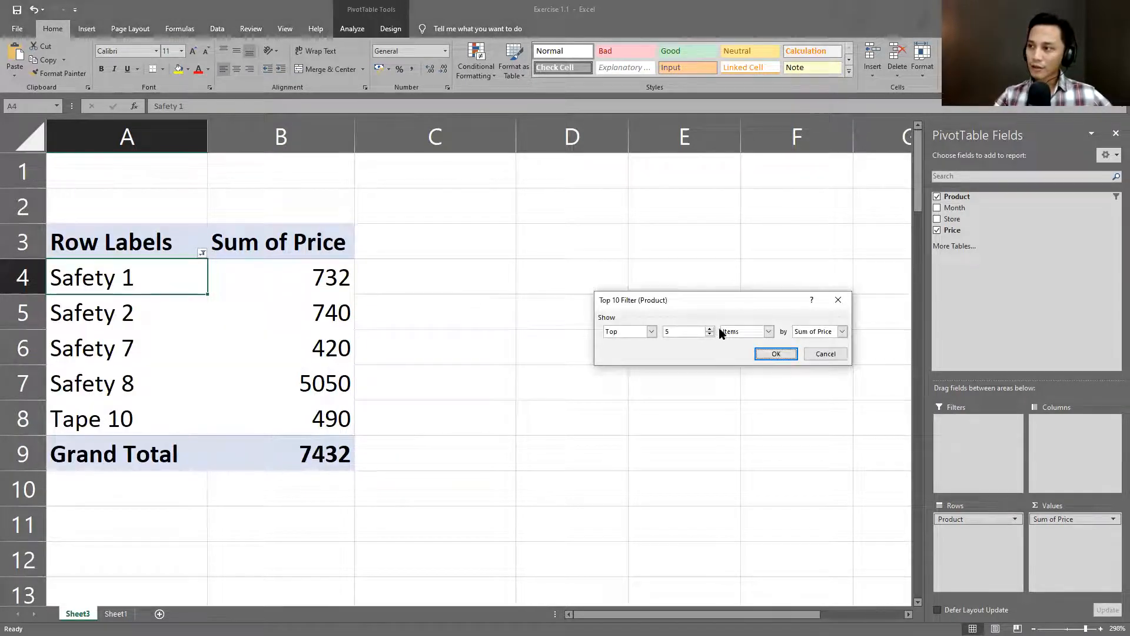
key("BackSpace")
type("80")
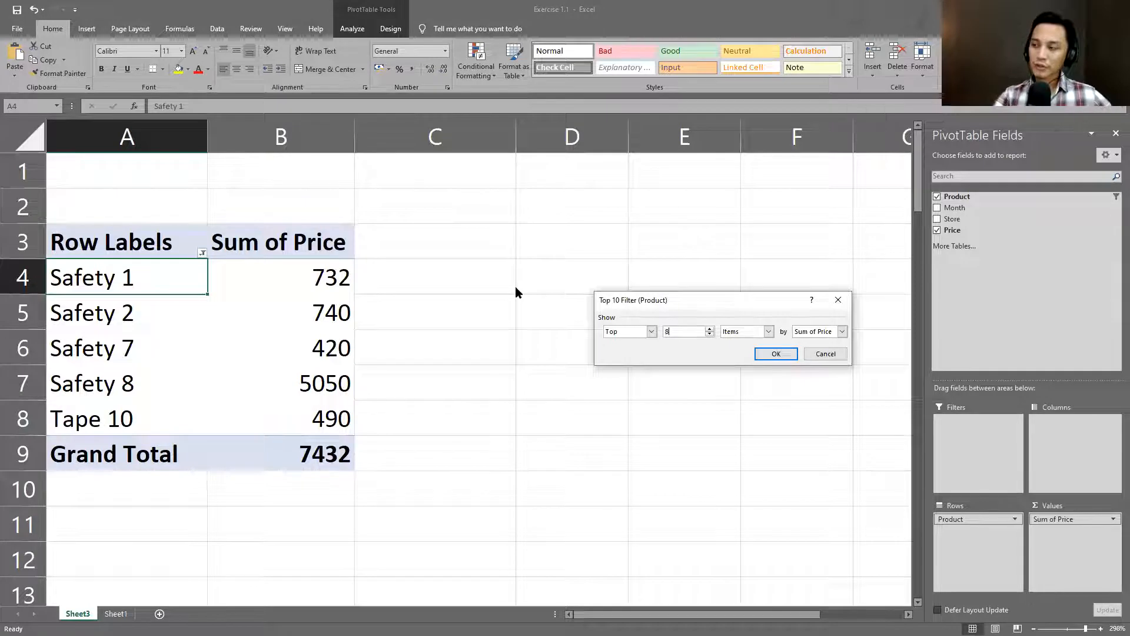
left_click(769, 332)
left_click(760, 357)
left_click(761, 335)
left_click(759, 350)
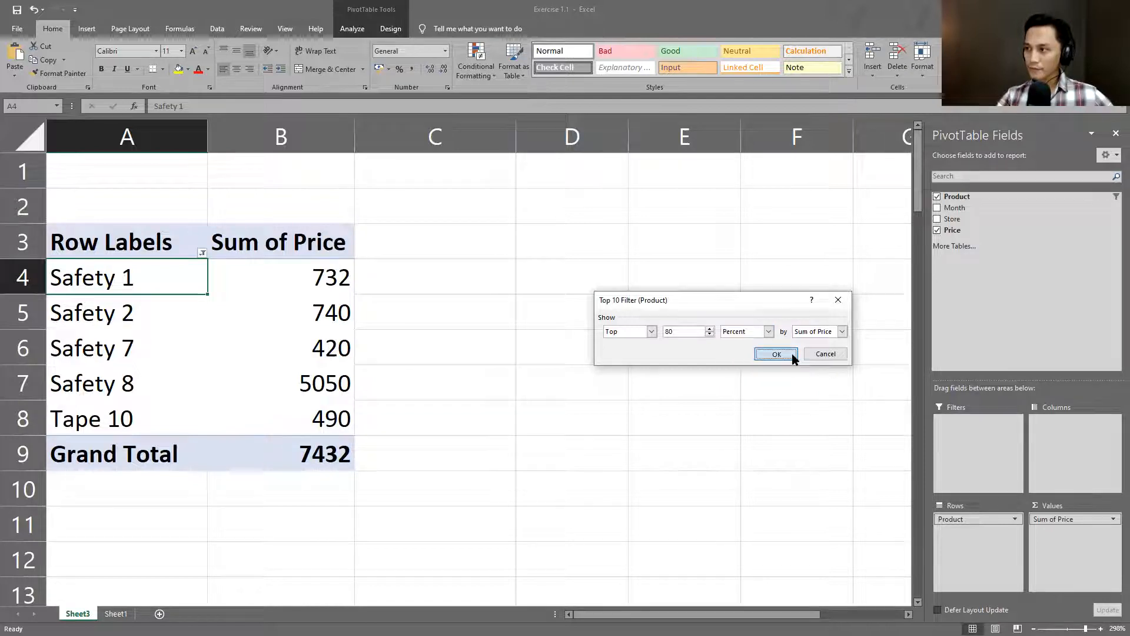
left_click(783, 354)
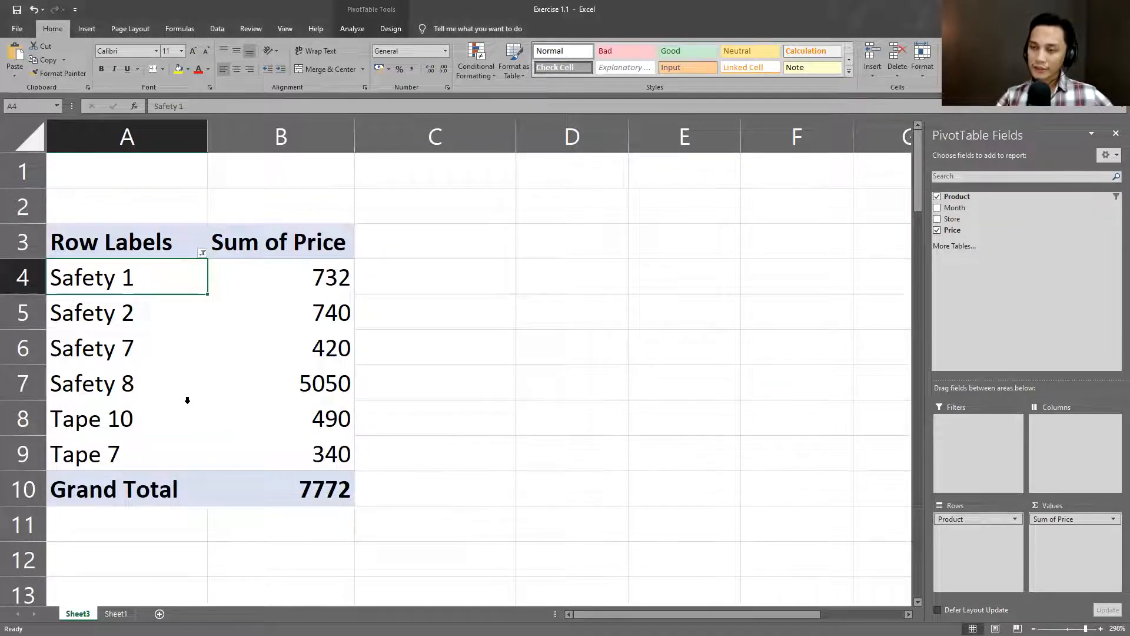
Highlight the filtered product names to count them, and review the ranking types offered in the Top 10 filter before cancelling it
left_click_drag(171, 282, 164, 455)
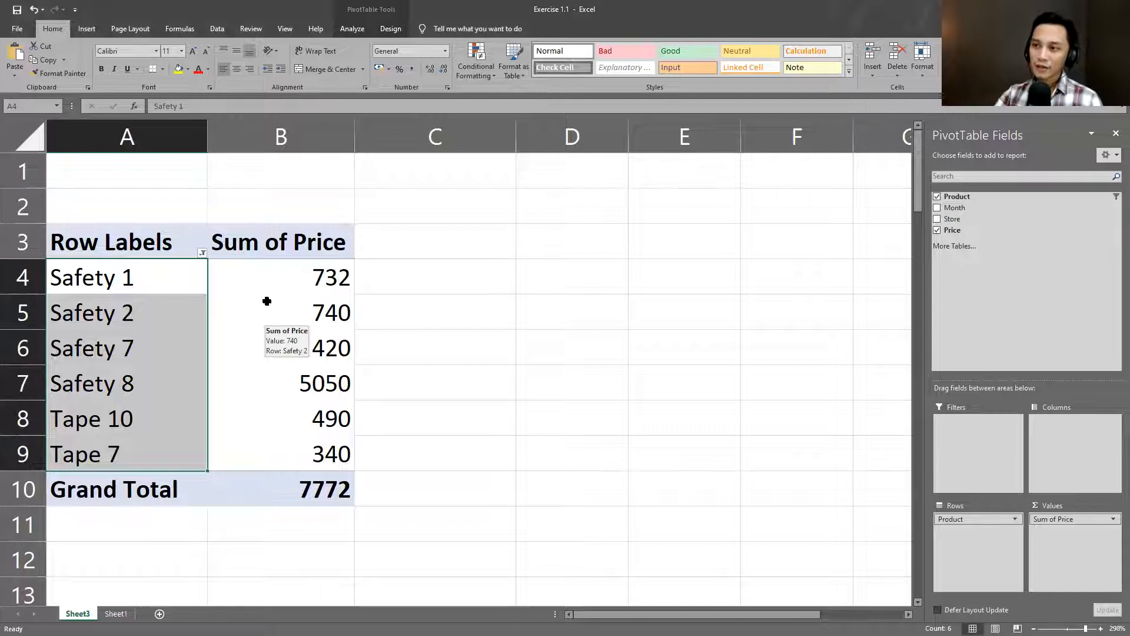
left_click(202, 254)
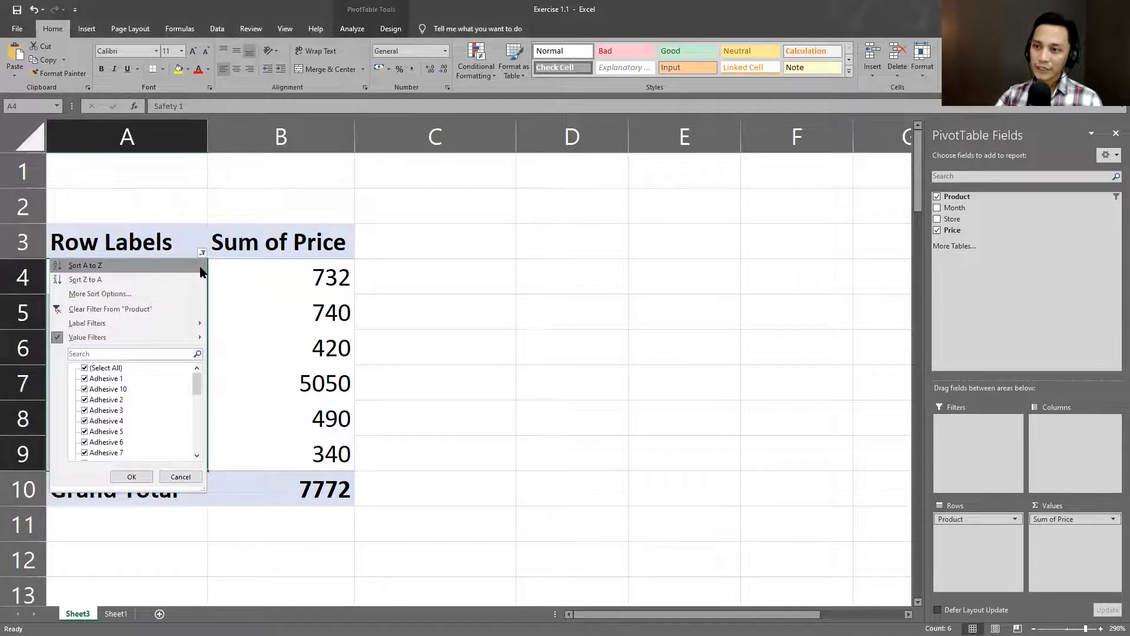
mouse_move(196, 337)
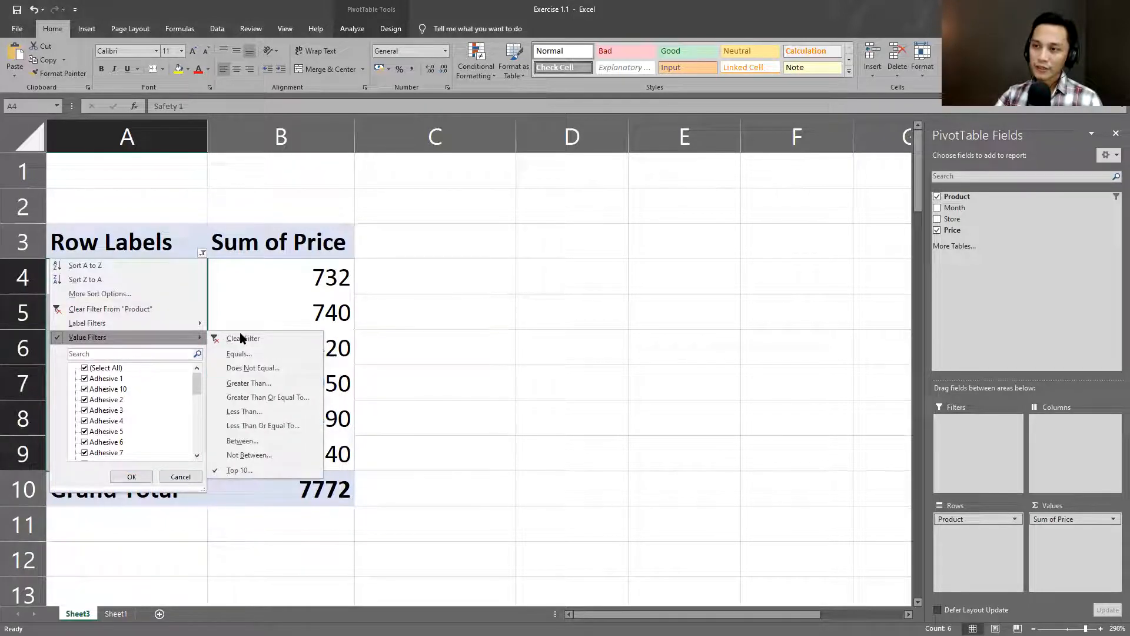
left_click(237, 471)
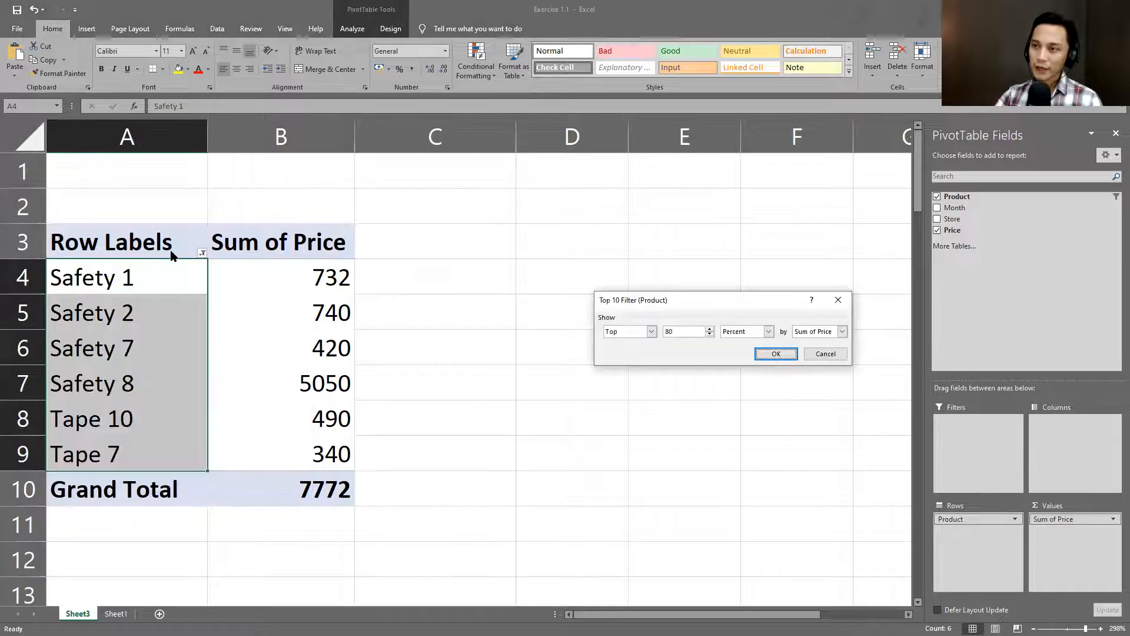
left_click(521, 329)
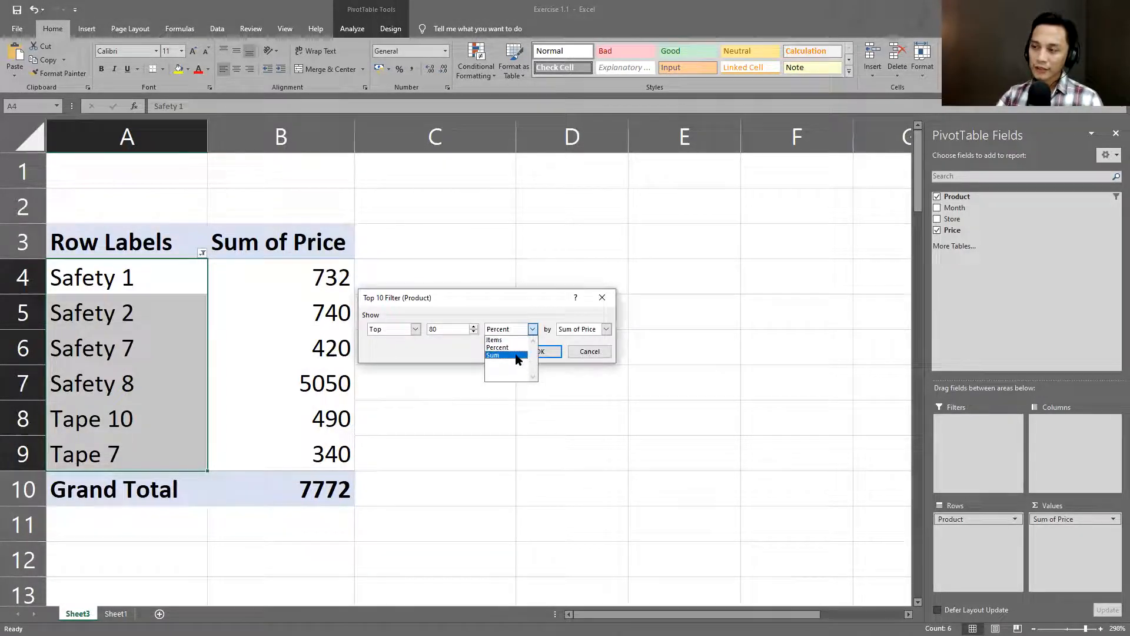
left_click(551, 302)
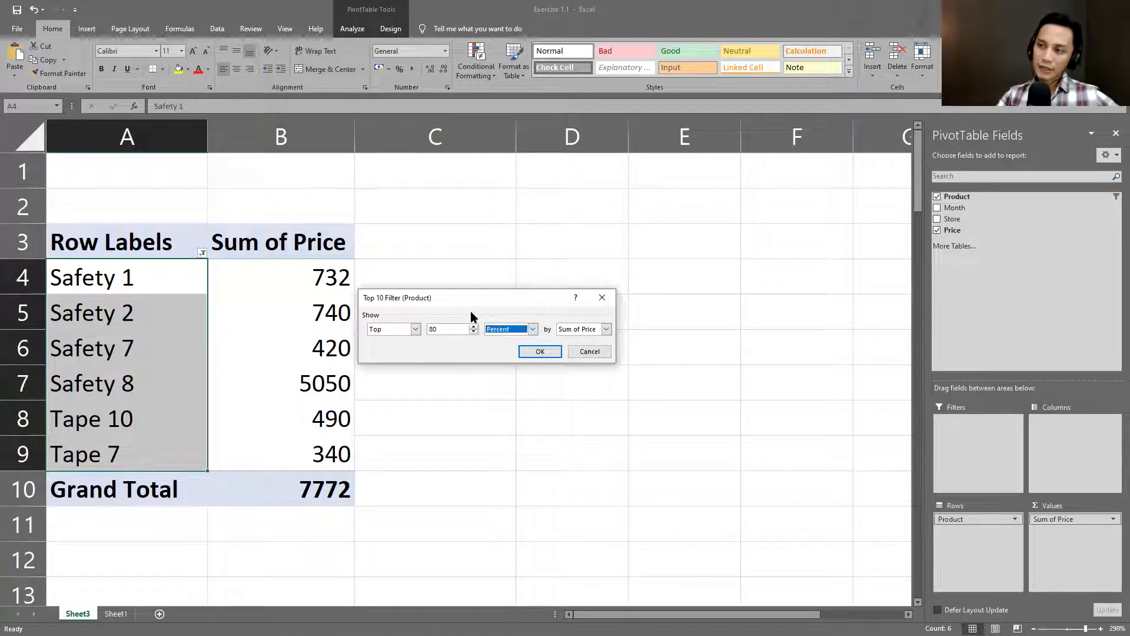
left_click(589, 351)
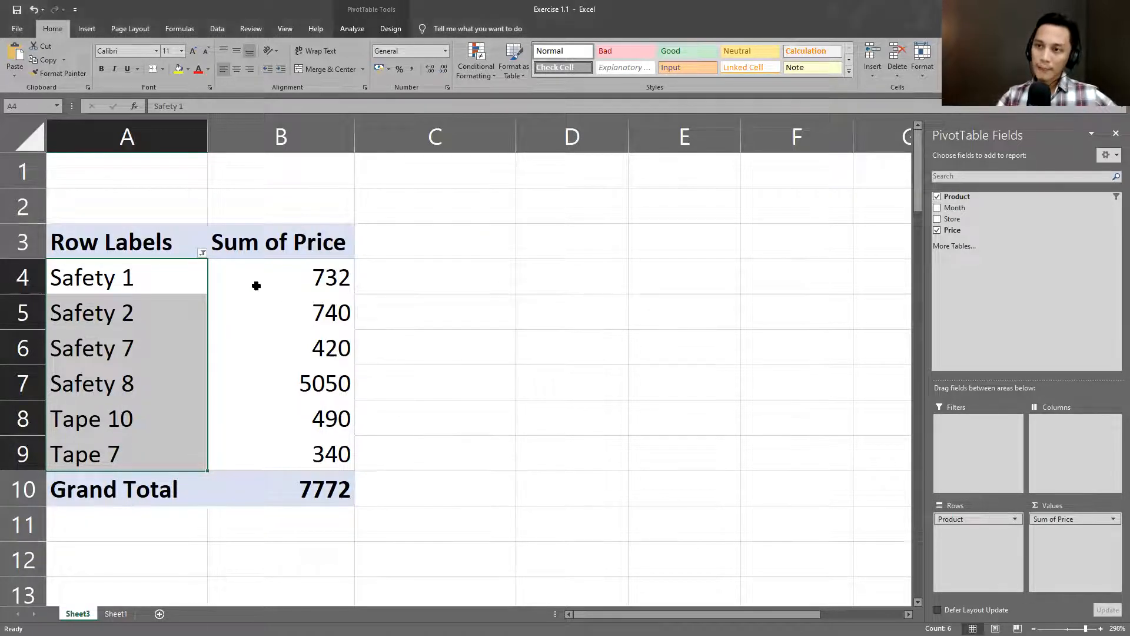
Clear the value filter from the pivot table's Product row labels
left_click(201, 254)
left_click(201, 253)
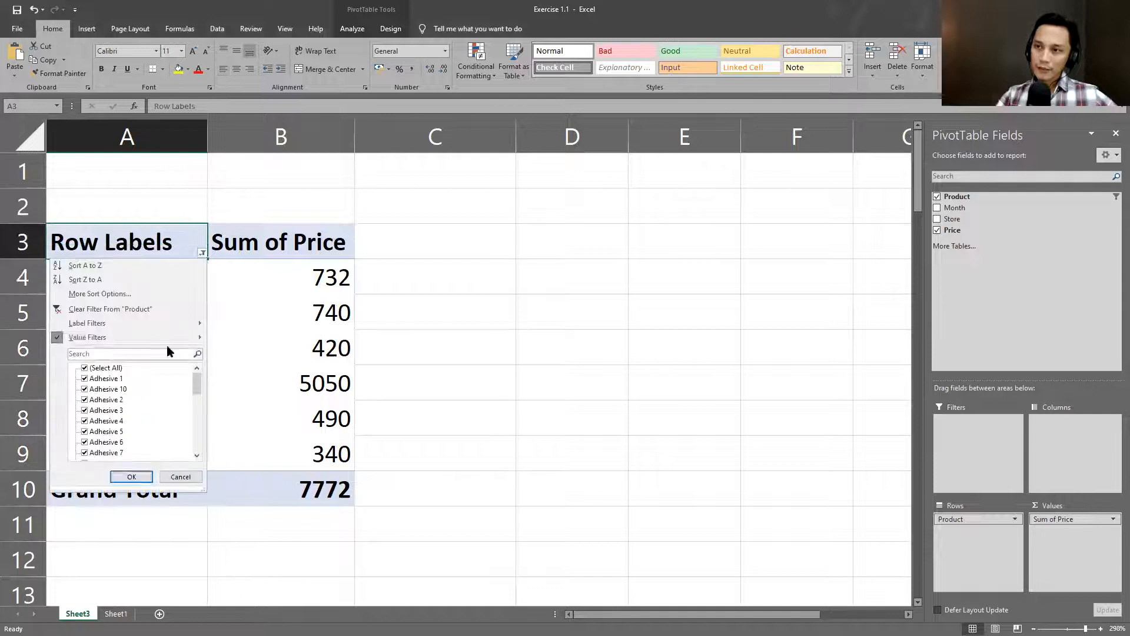
mouse_move(179, 340)
left_click(238, 338)
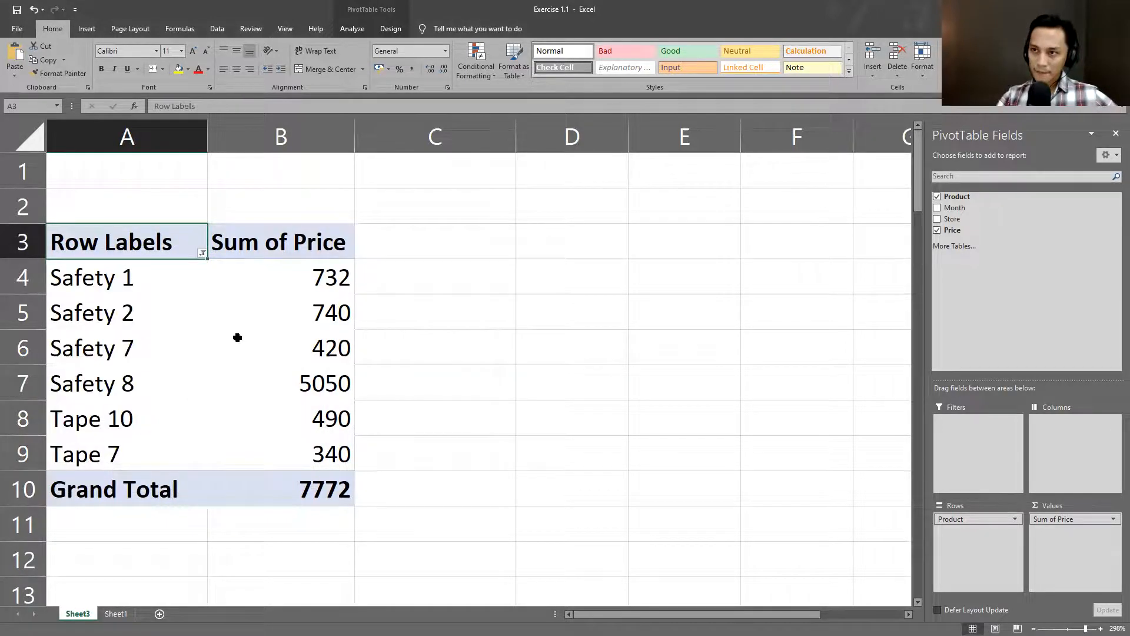
Select the full list of product names from Adhesive 1 to Tape 9, excluding the blank row, to count them
left_click(149, 269)
scroll(157, 326, "down", 16)
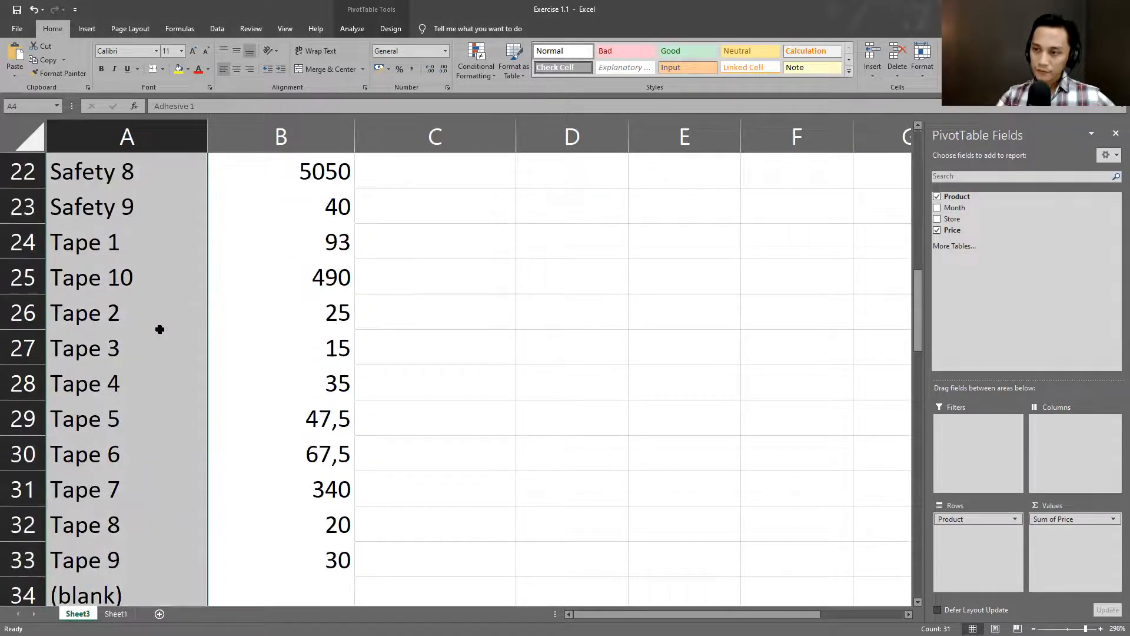
scroll(156, 328, "up", 10)
scroll(160, 329, "down", 2)
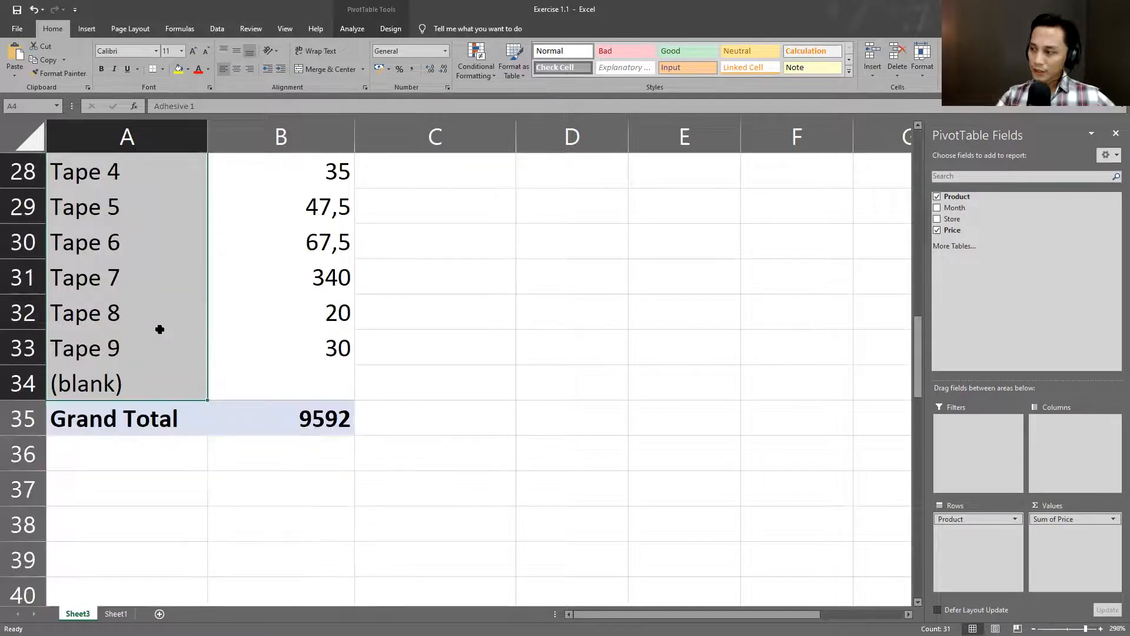
left_click(115, 353)
scroll(114, 350, "up", 4)
scroll(124, 275, "down", 4)
left_click_drag(119, 351, 147, 242)
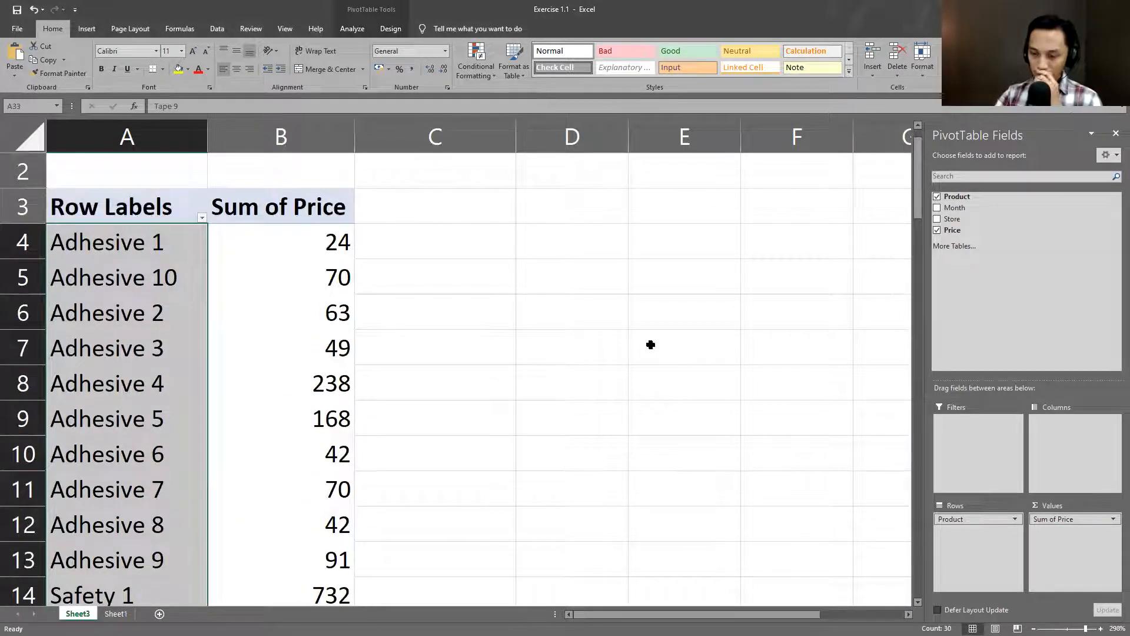
Switch to Calculator to divide 6 by 30, close it, and highlight the product names in the pivot table again
key("alt+Tab")
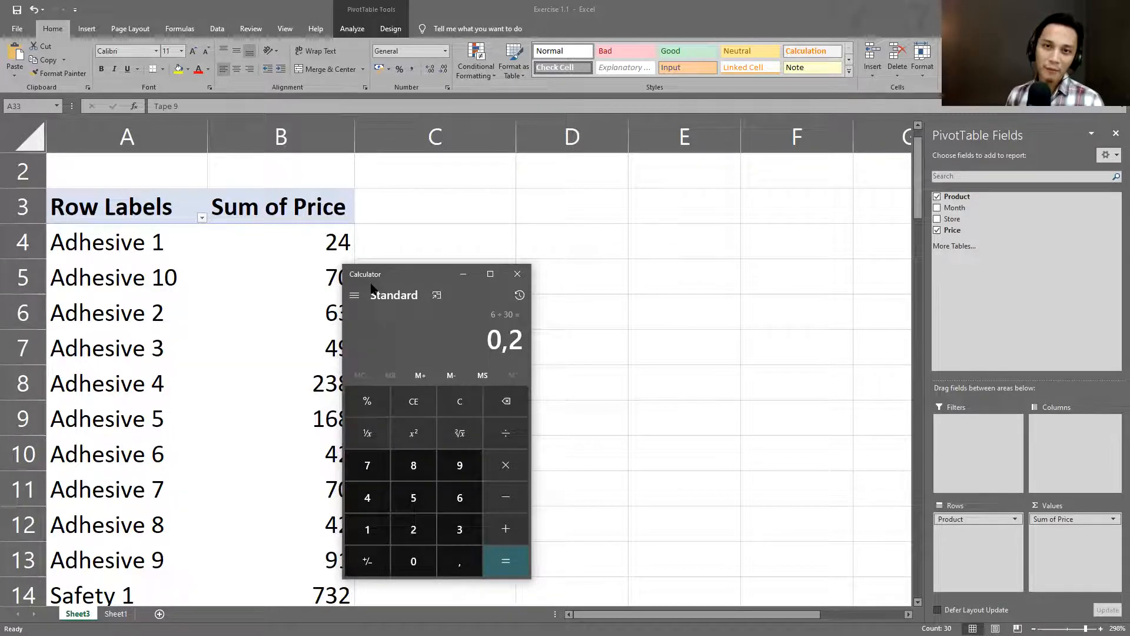
left_click(517, 275)
left_click(429, 308)
left_click(134, 310)
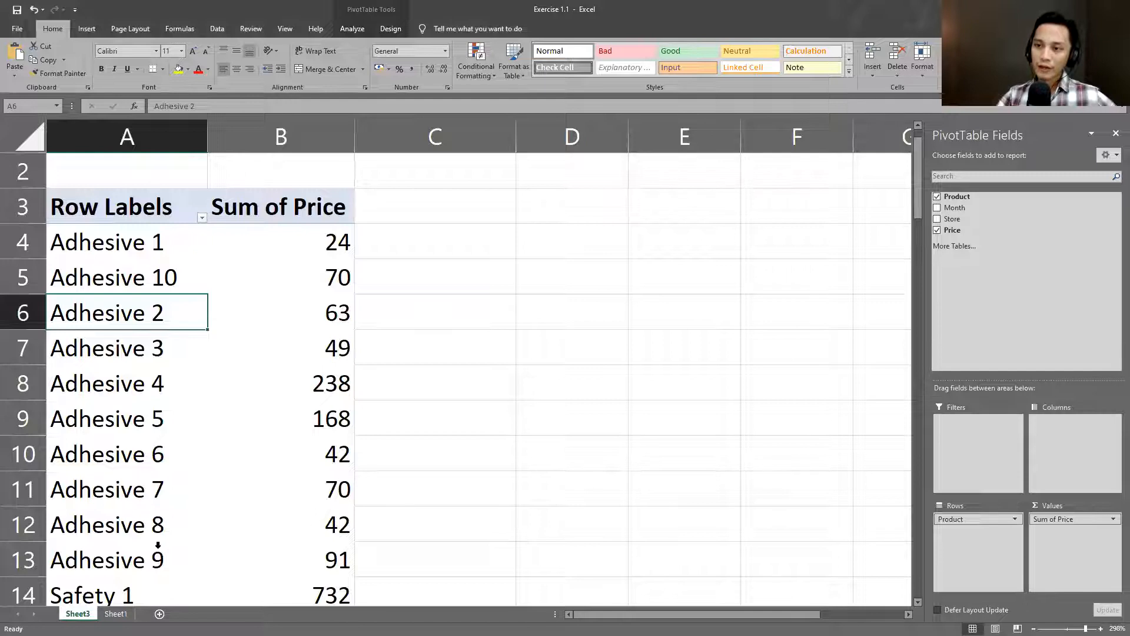
left_click(162, 229)
scroll(167, 279, "up", 1)
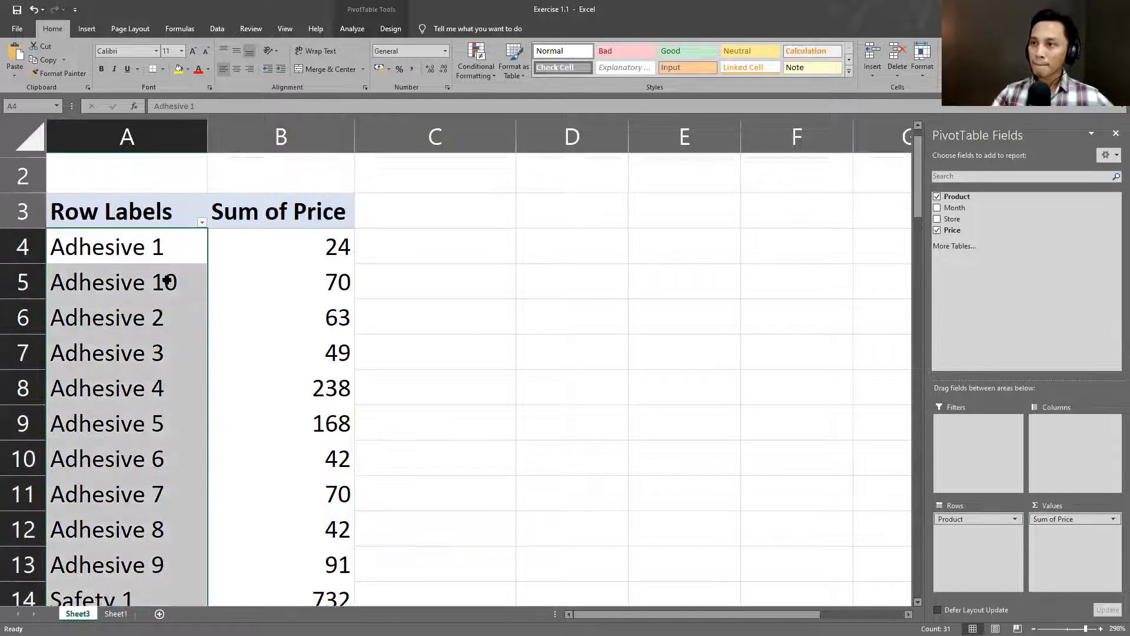
left_click(168, 276)
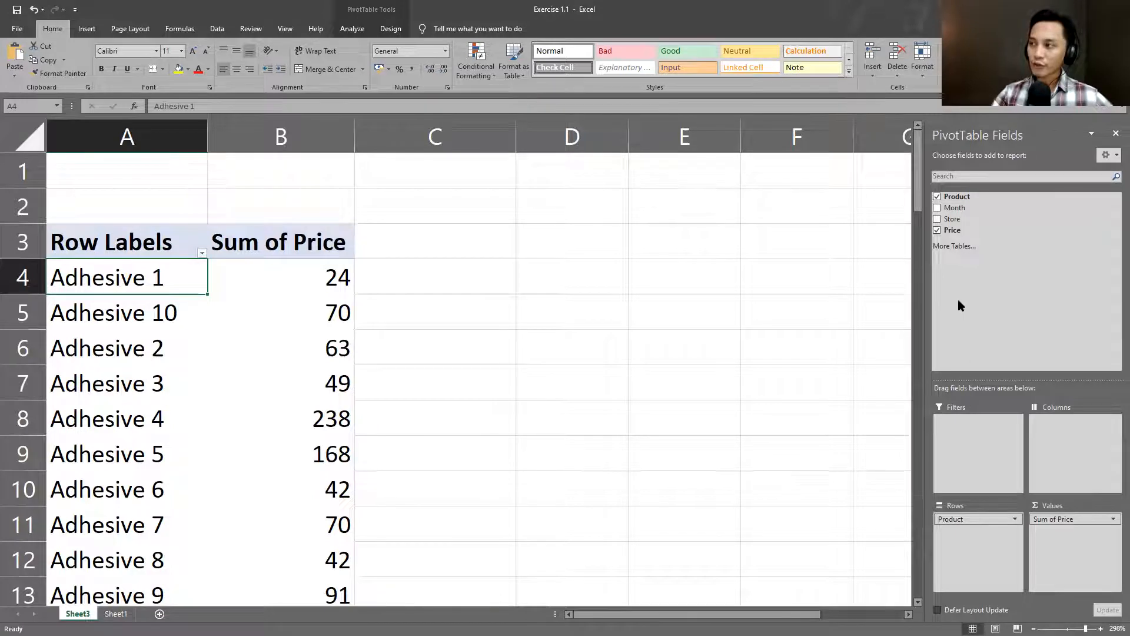
Move the Product field to the pivot table's report filter and place the Store field in the rows
left_click_drag(954, 198, 996, 443)
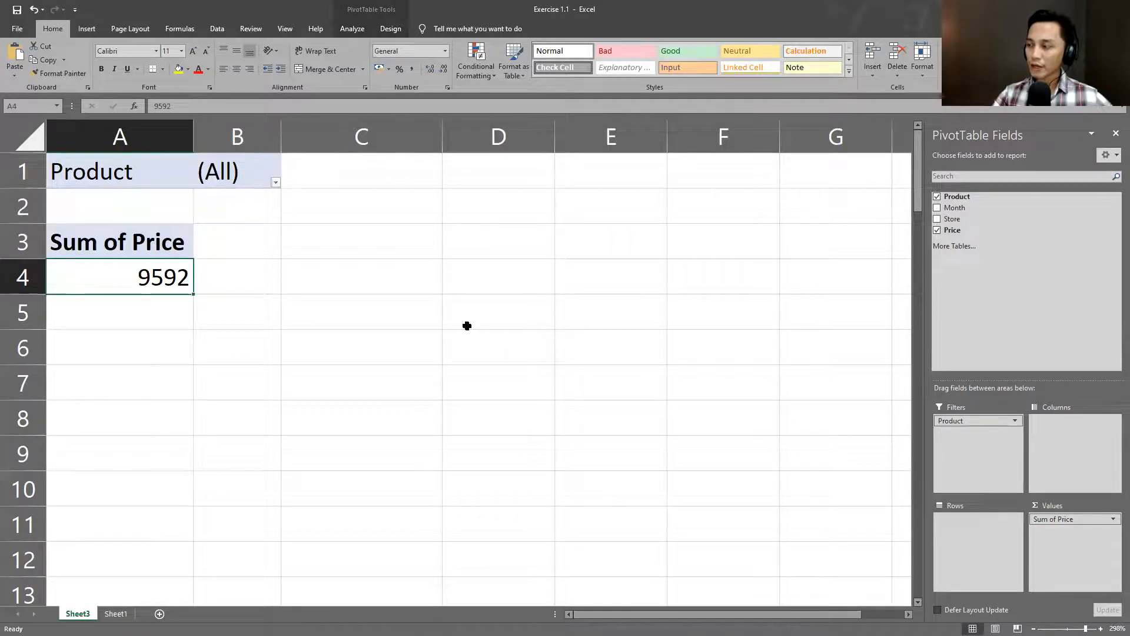
left_click_drag(954, 222, 961, 522)
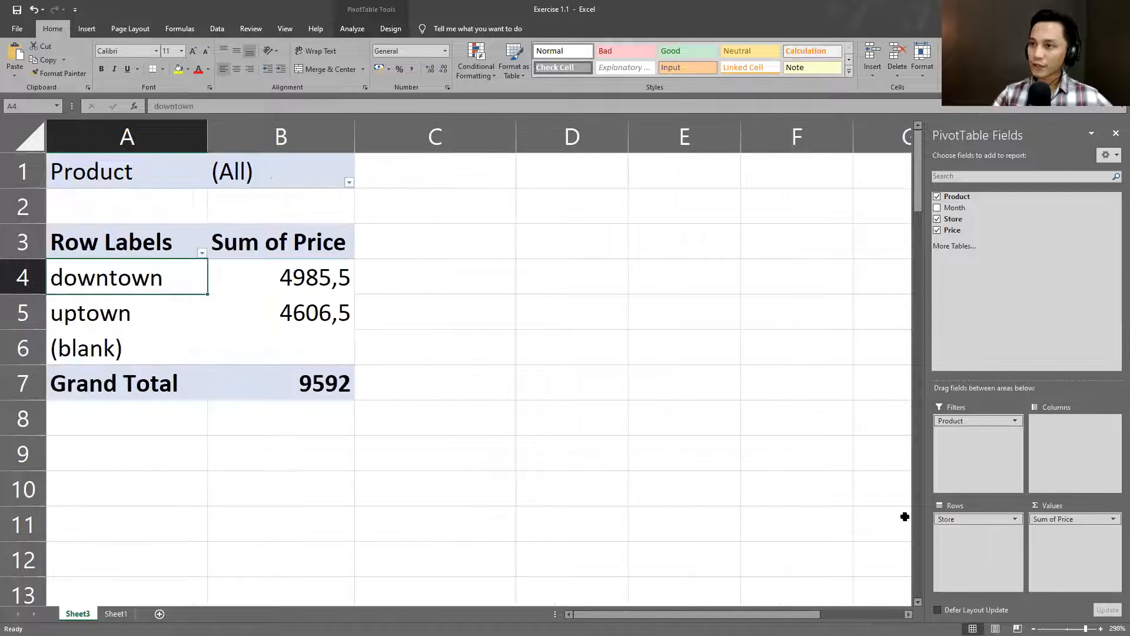
Set the Product report filter to show only Adhesive 1
left_click(350, 182)
left_click(128, 171)
left_click(157, 173)
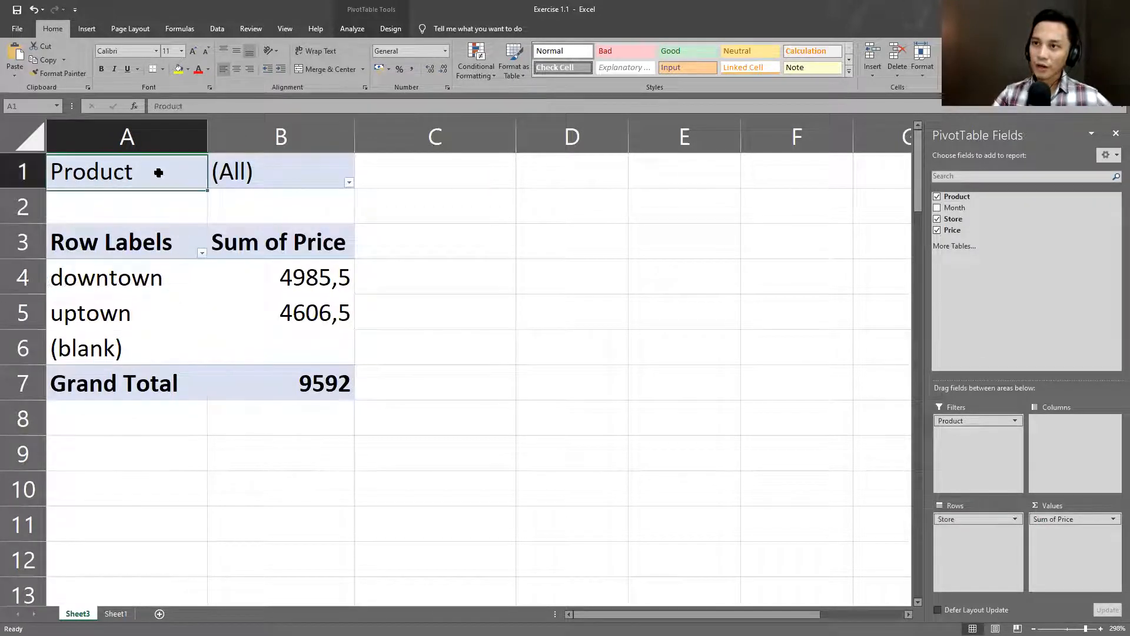
left_click(282, 175)
left_click(349, 183)
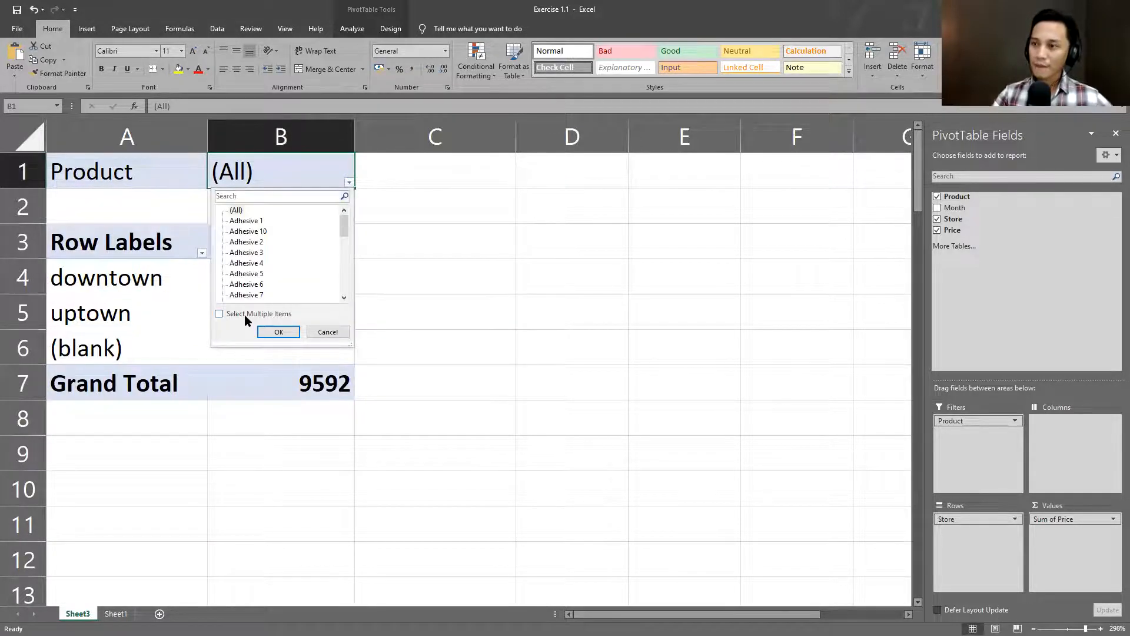
left_click(254, 221)
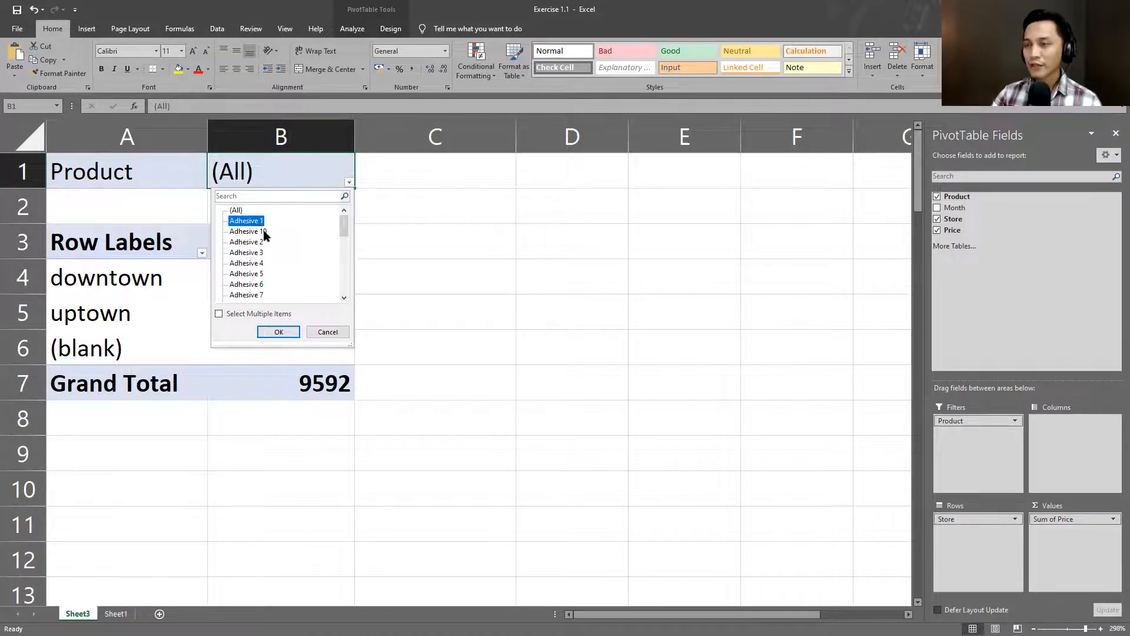
left_click(277, 332)
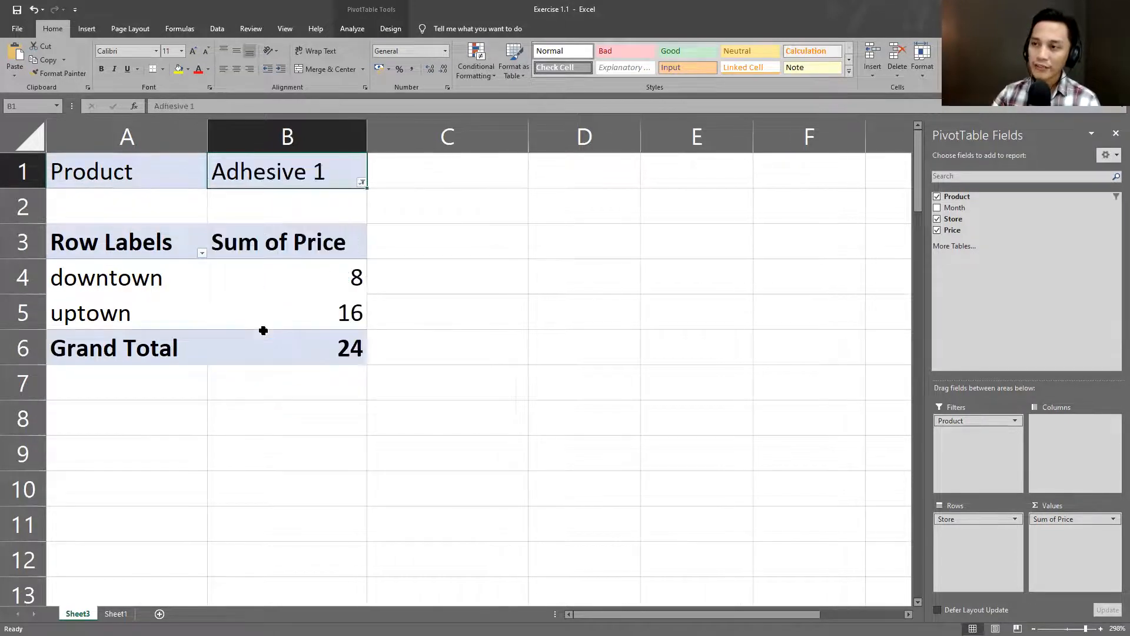
Enable multiple-item selection in the Product report filter and include all ten adhesives, Adhesive 1 through Adhesive 10
left_click(361, 183)
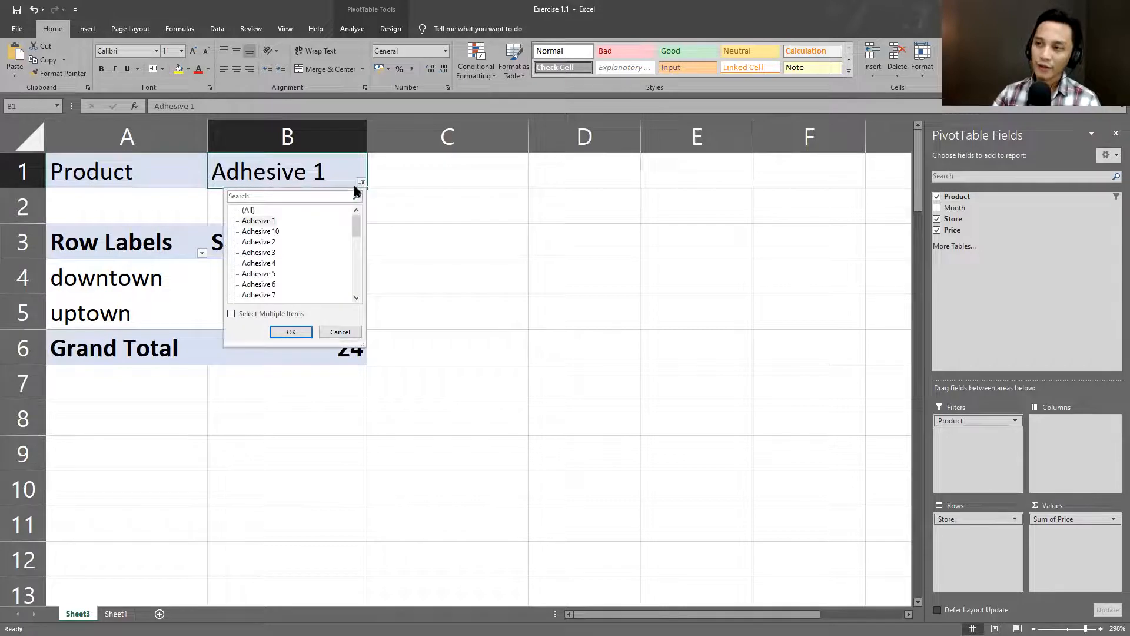
left_click(232, 314)
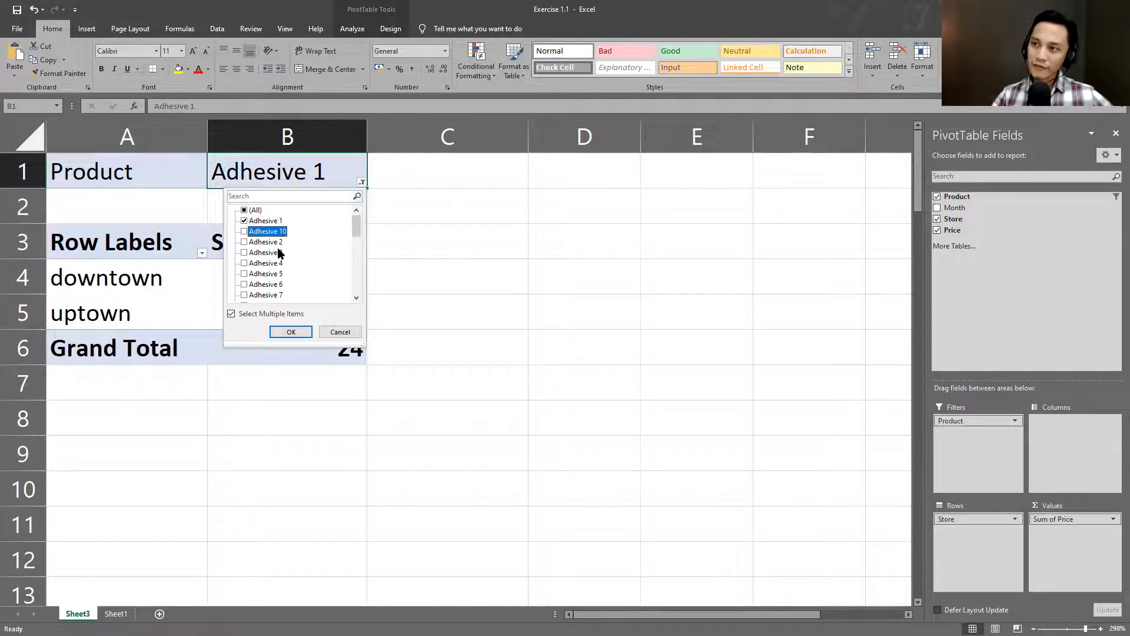
left_click(244, 231)
left_click(244, 241)
left_click(244, 252)
left_click(243, 263)
left_click(243, 273)
left_click(244, 285)
left_click(243, 285)
left_click(245, 284)
left_click(245, 284)
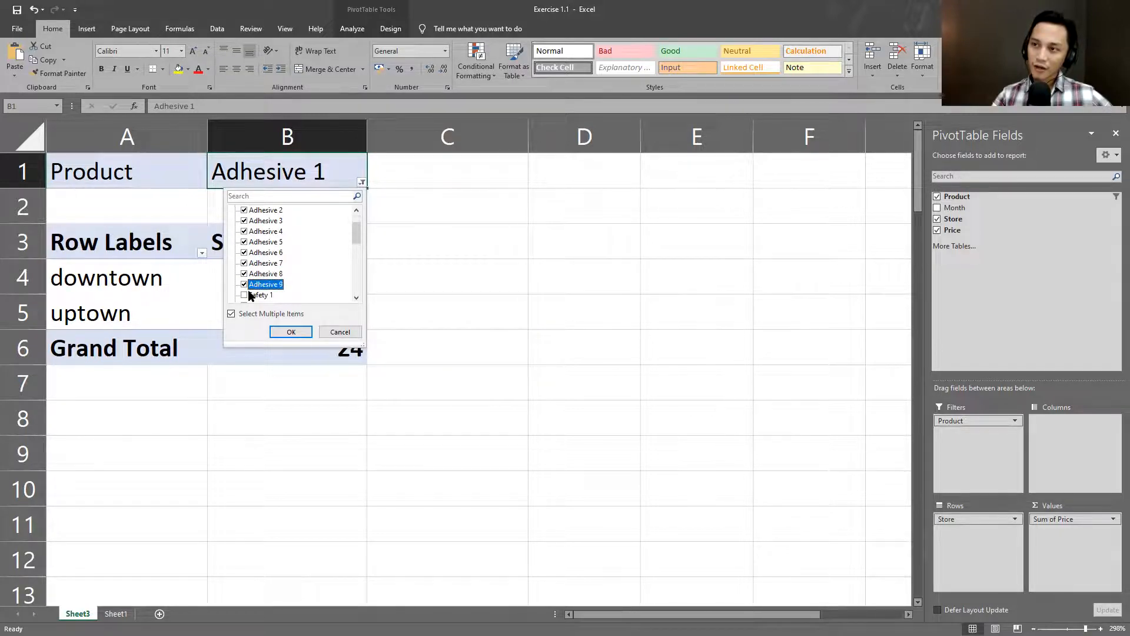
scroll(281, 272, "up", 2)
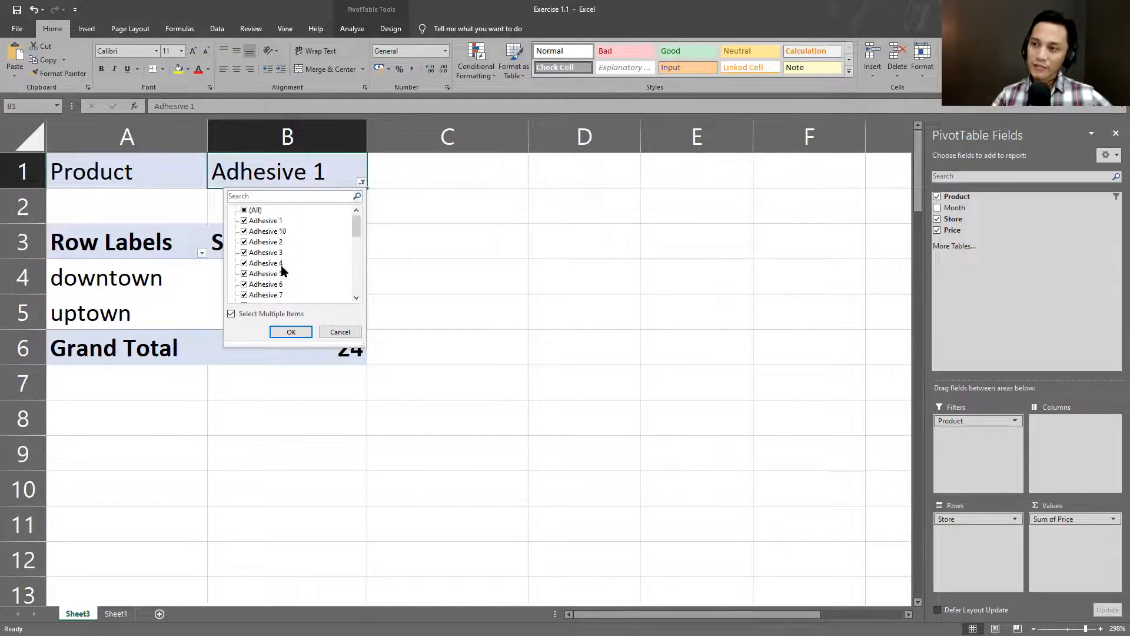
left_click(291, 332)
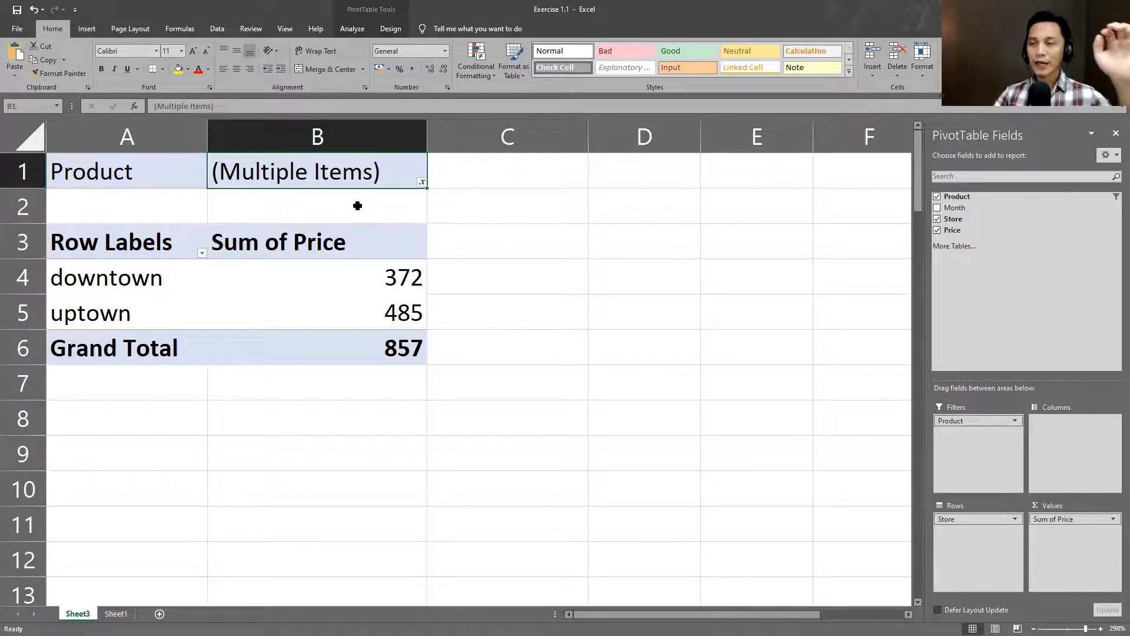
left_click(422, 183)
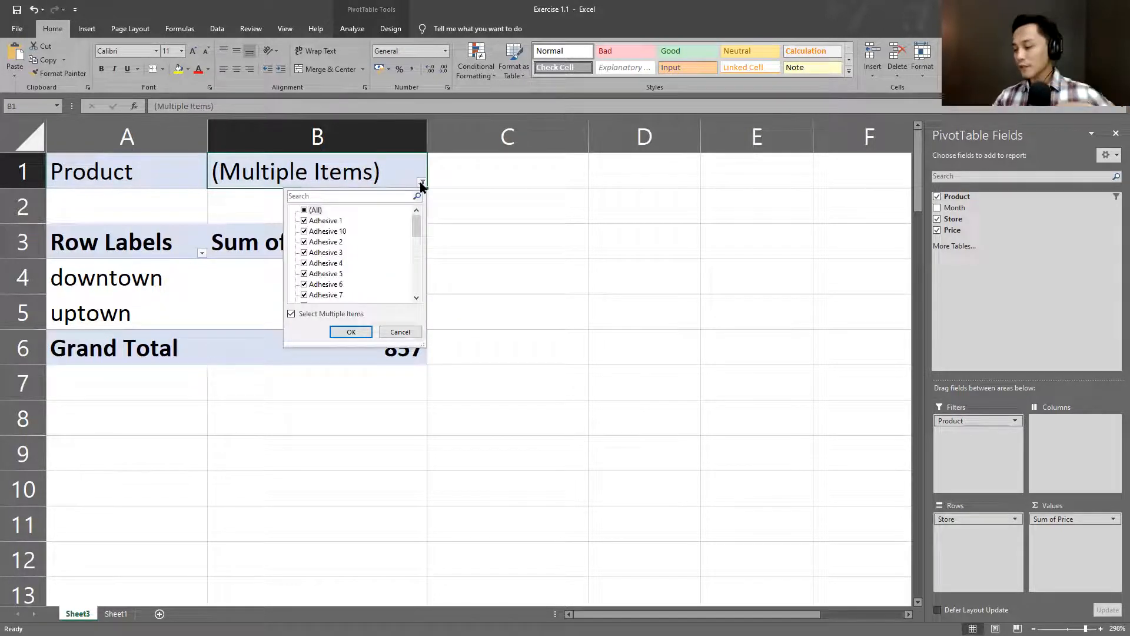
left_click(421, 183)
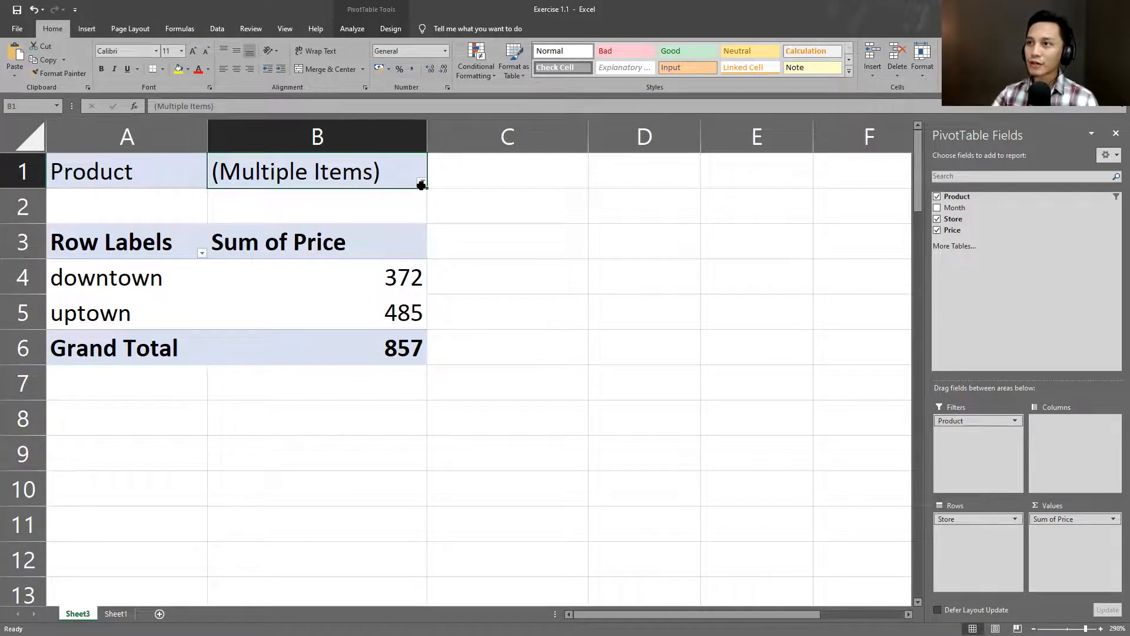
Insert a slicer for the Product field and move it beside the pivot table so it no longer covers the data
left_click(228, 30)
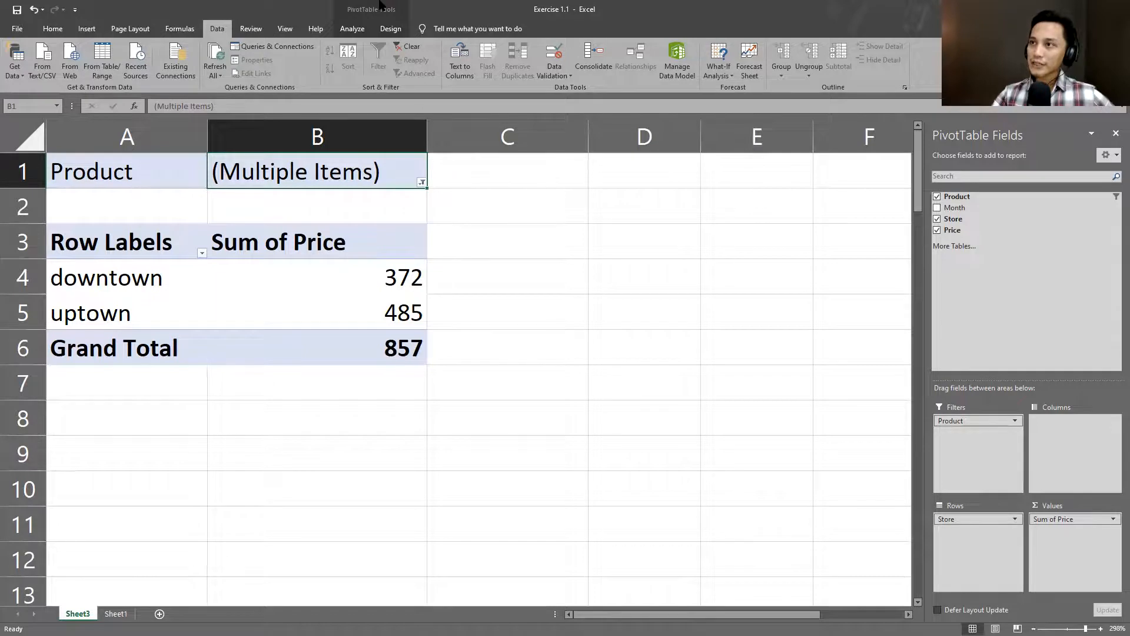
left_click(381, 6)
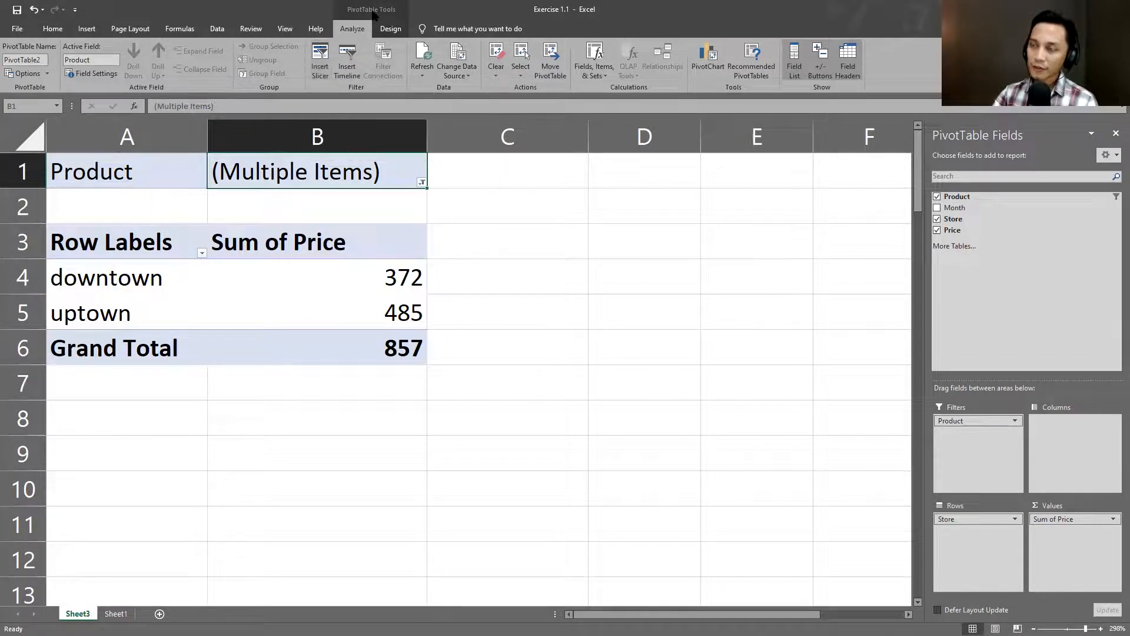
left_click(322, 71)
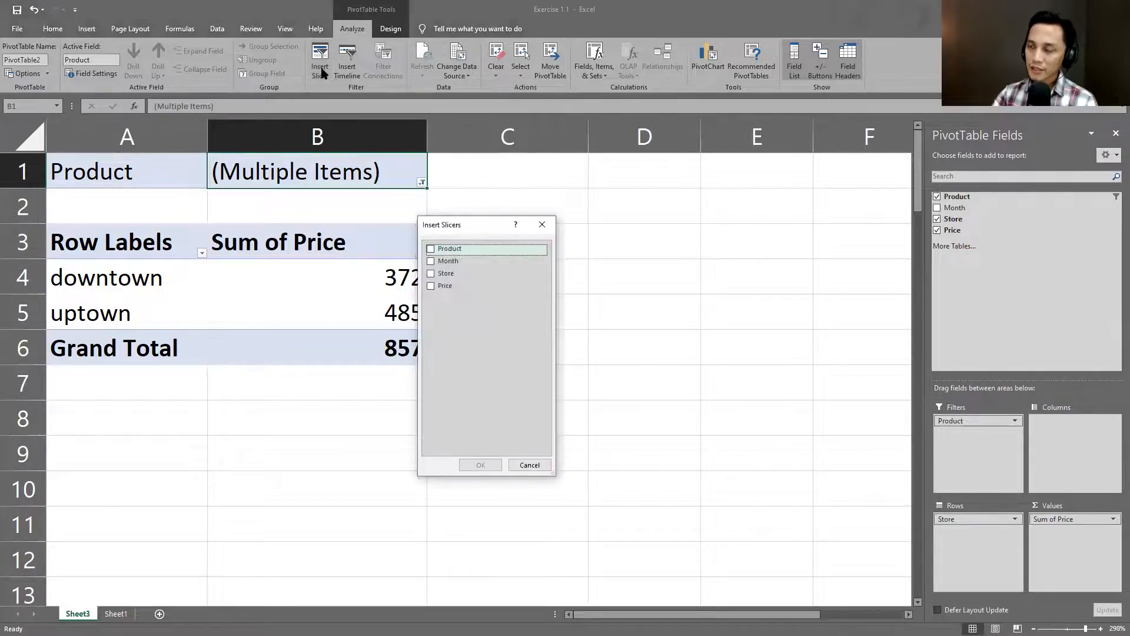
left_click(430, 248)
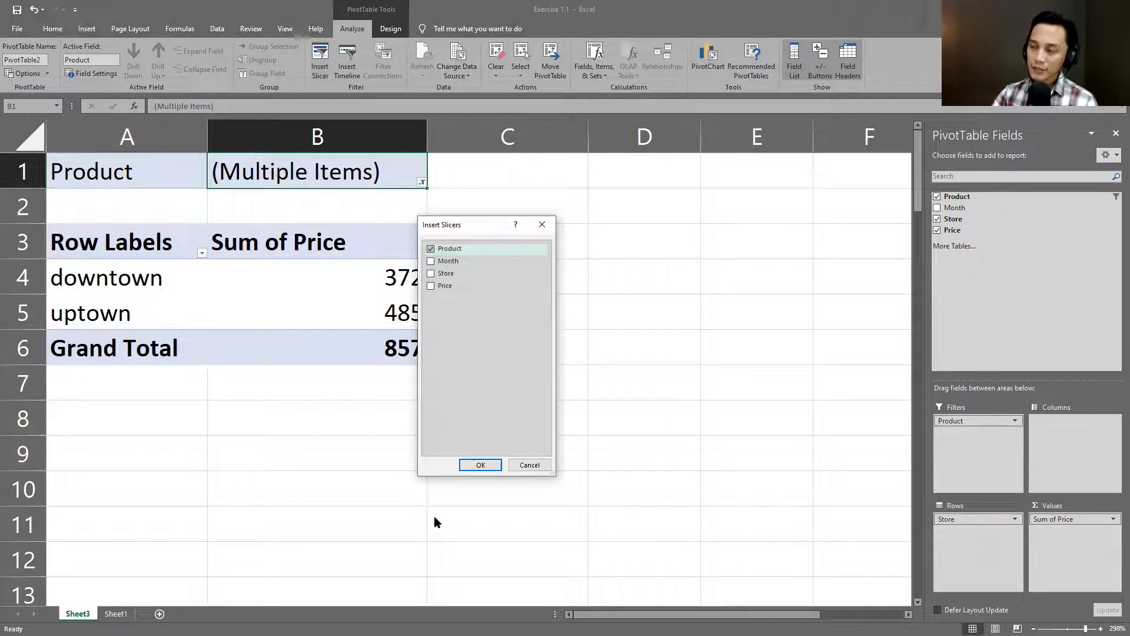
left_click(468, 468)
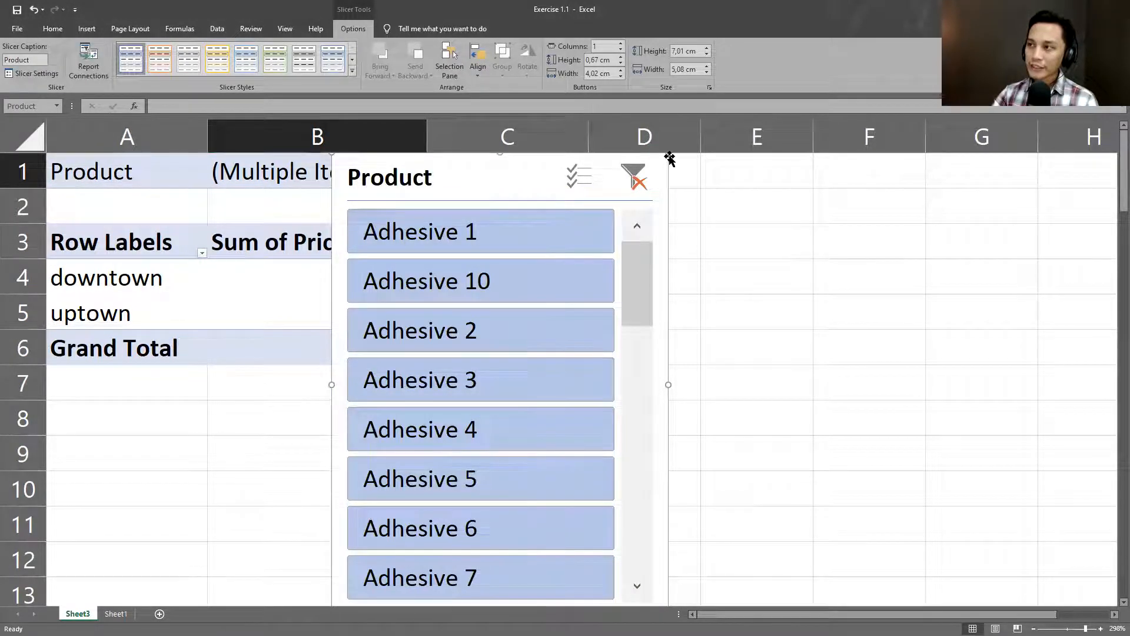
left_click_drag(465, 171, 584, 203)
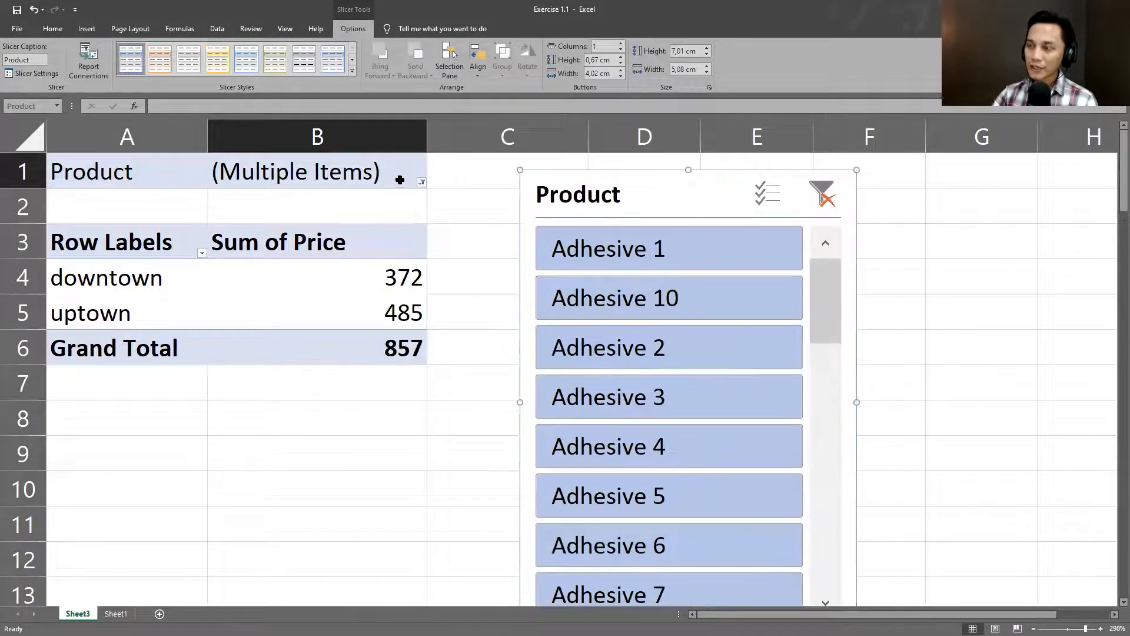
Filter the pivot table with the Product slicer by Adhesive 1, Adhesive 2 and Adhesive 4 in turn
left_click(596, 252)
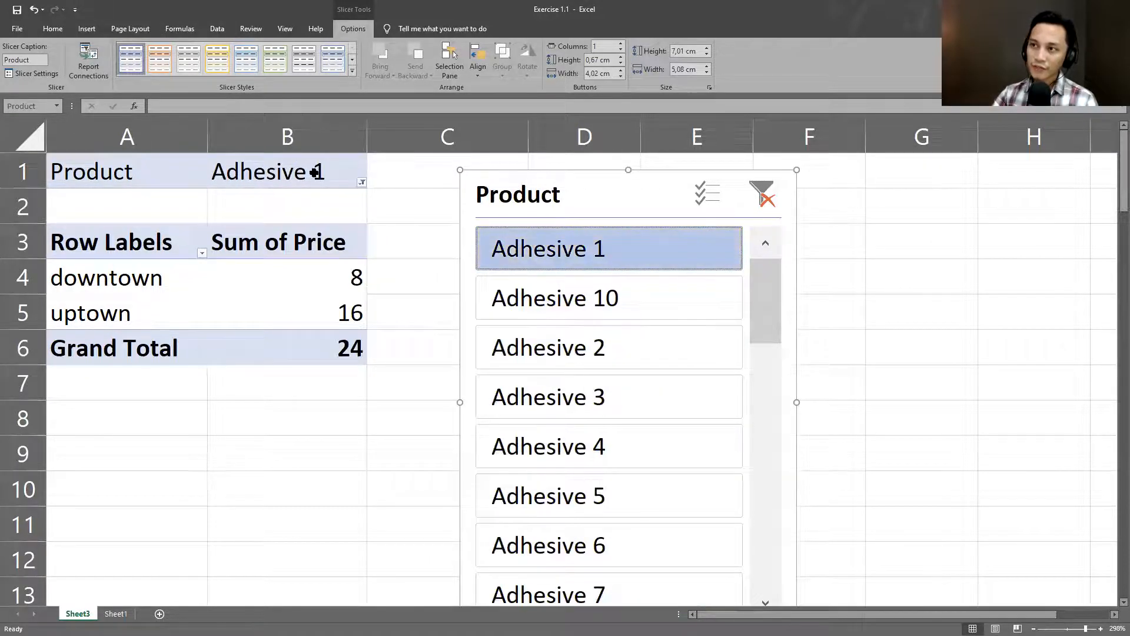
left_click(532, 359)
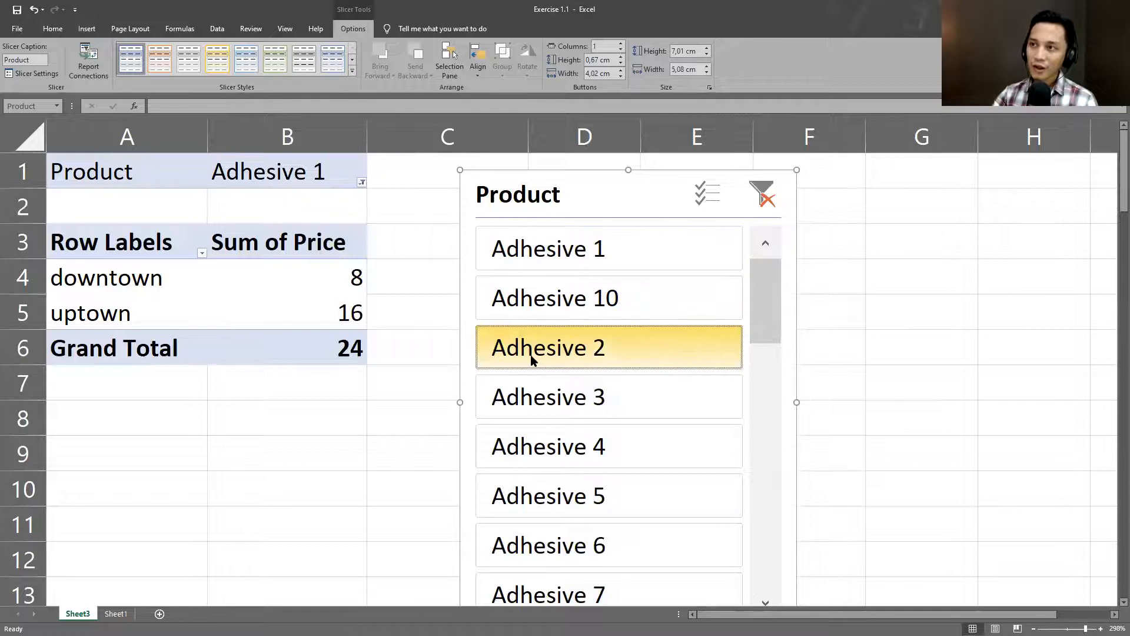
left_click(537, 452)
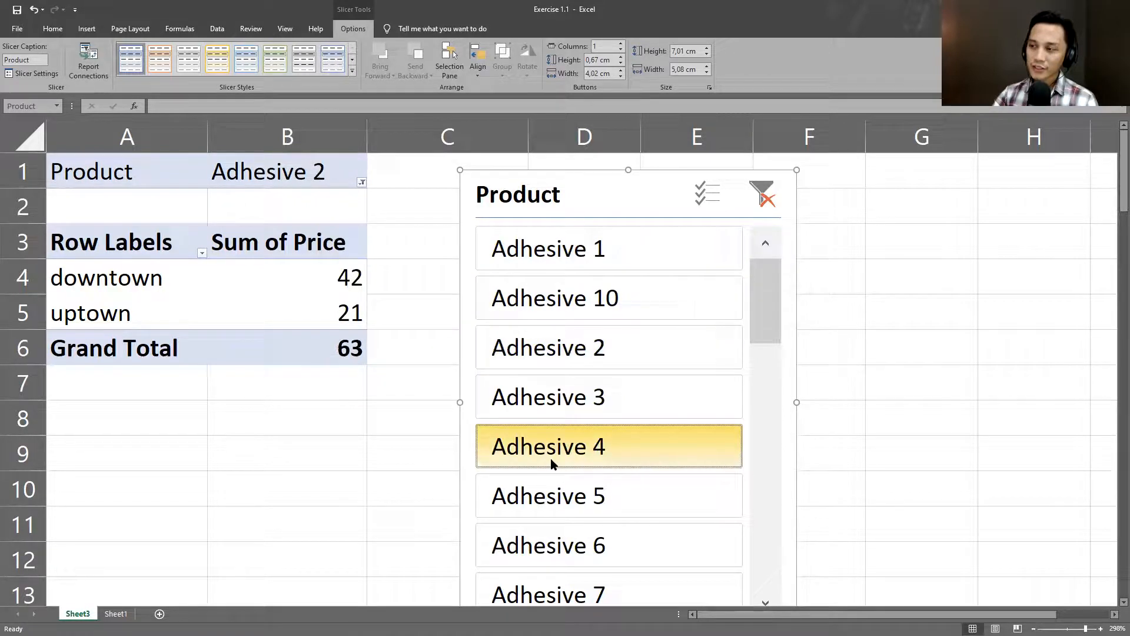
Resize the Product slicer to about 3.7 cm wide and 8 cm high, placing its upper edge at row 1
left_click_drag(799, 171, 701, 243)
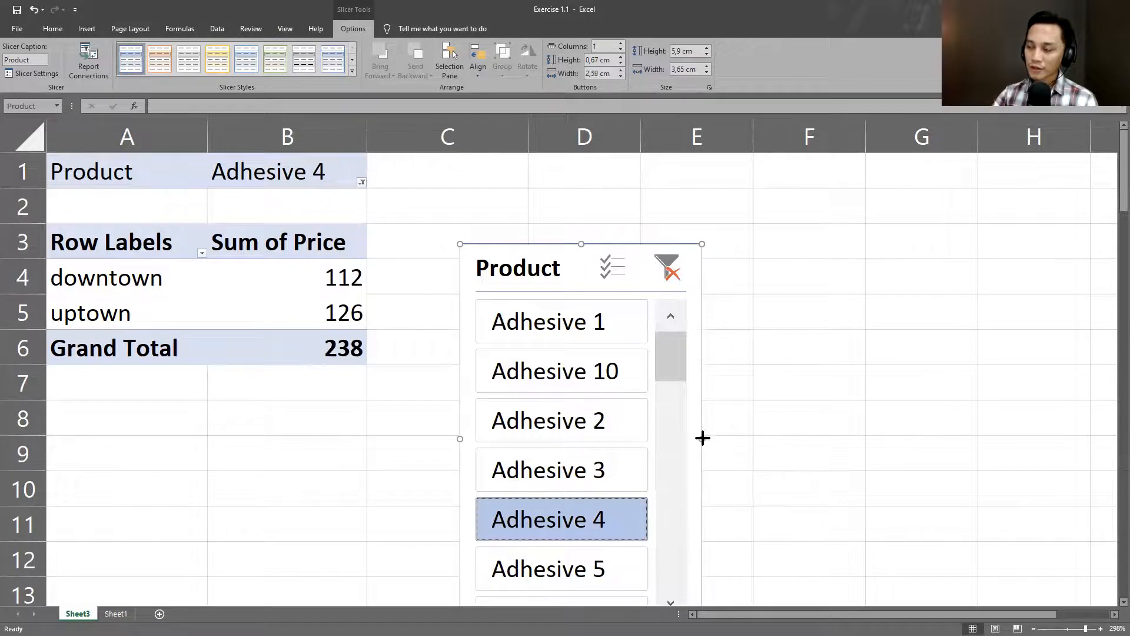
left_click_drag(702, 439, 652, 438)
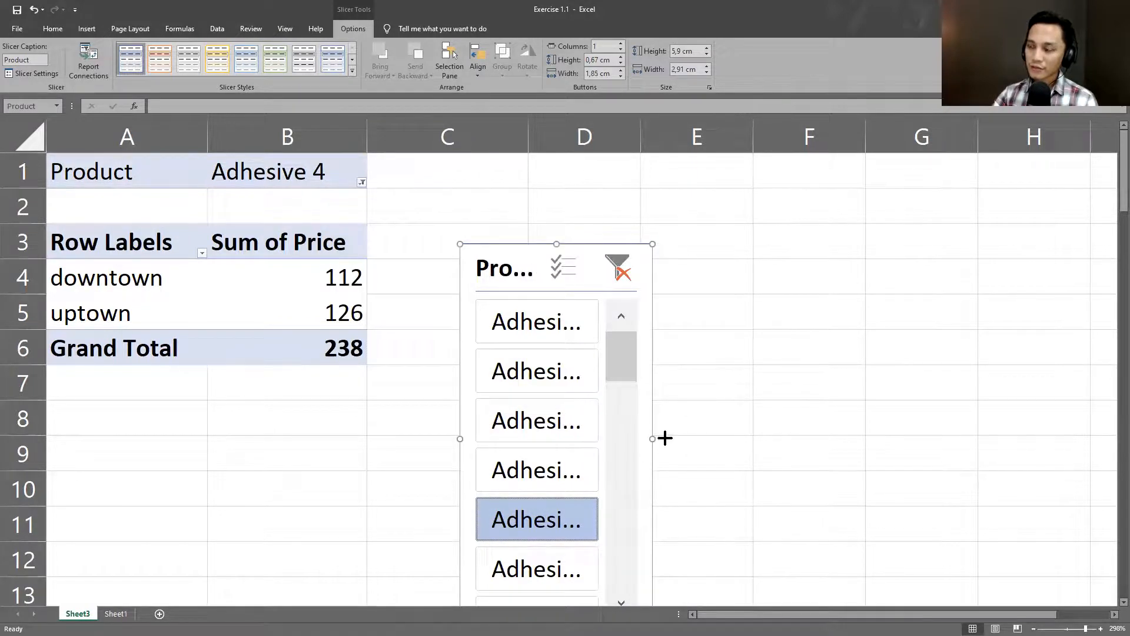
key("ctrl+z")
left_click_drag(545, 262, 531, 168)
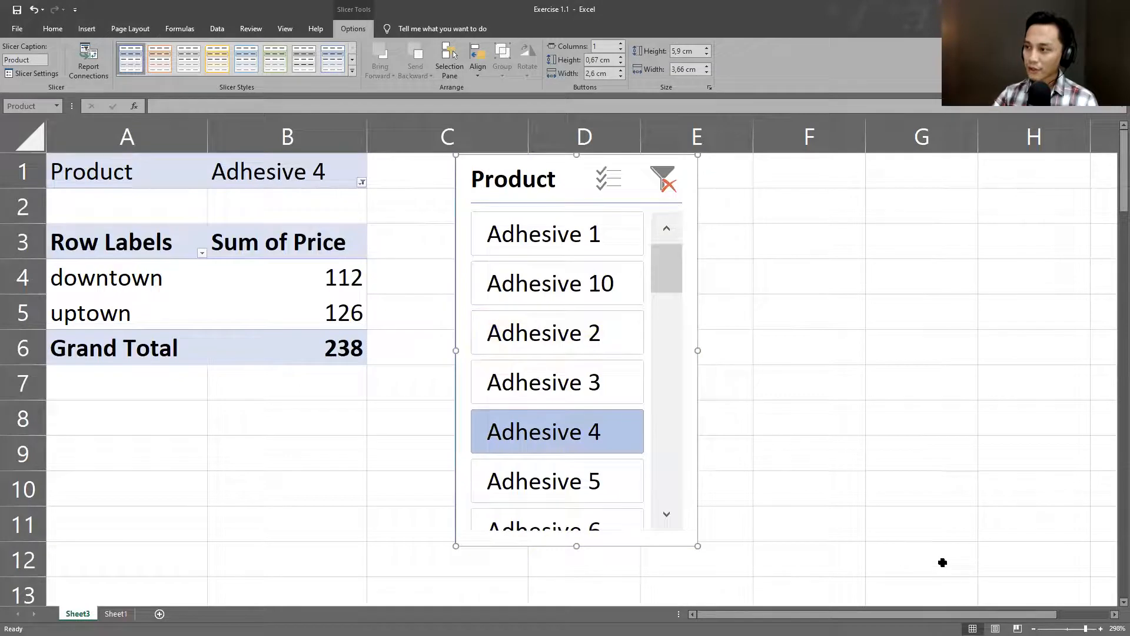
scroll(710, 129, "down", 4)
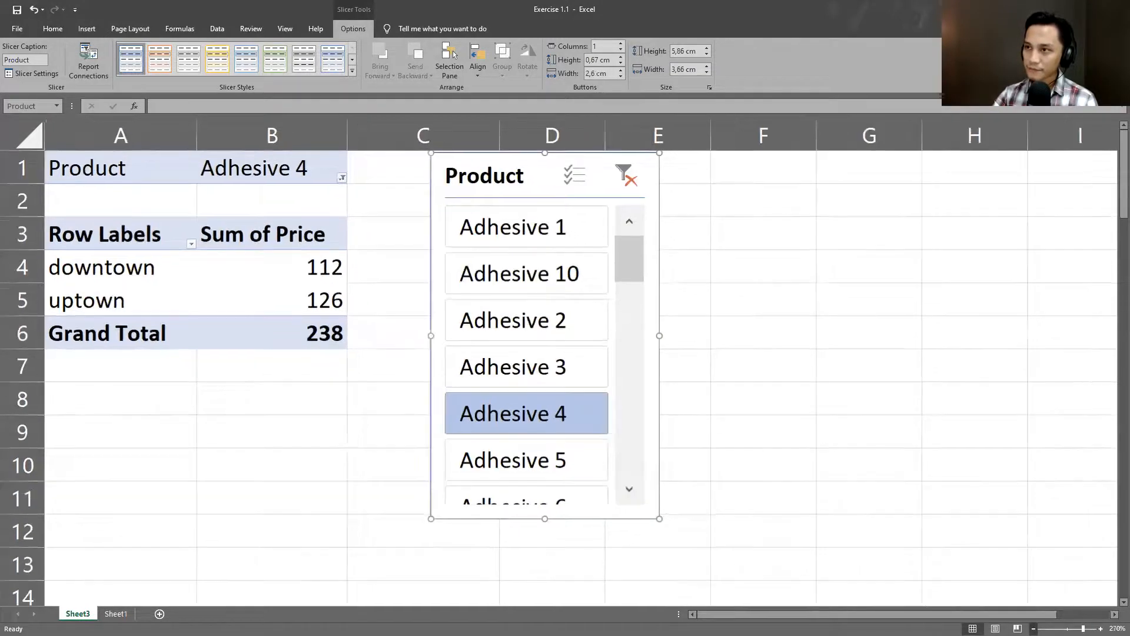
scroll(404, 323, "down", 1)
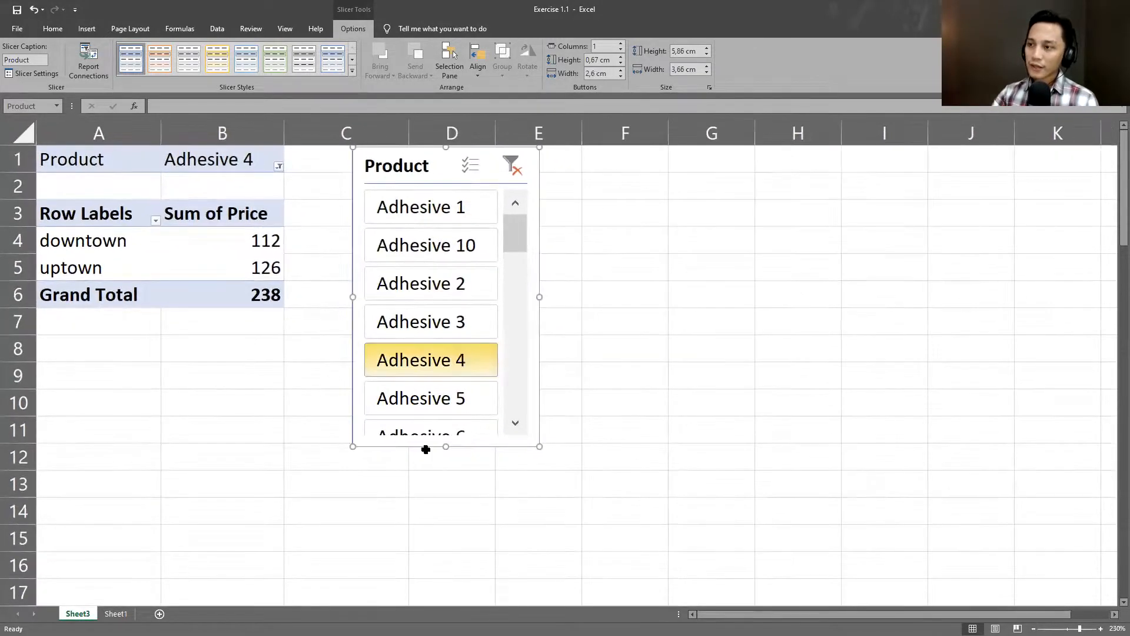
left_click_drag(440, 555, 440, 555)
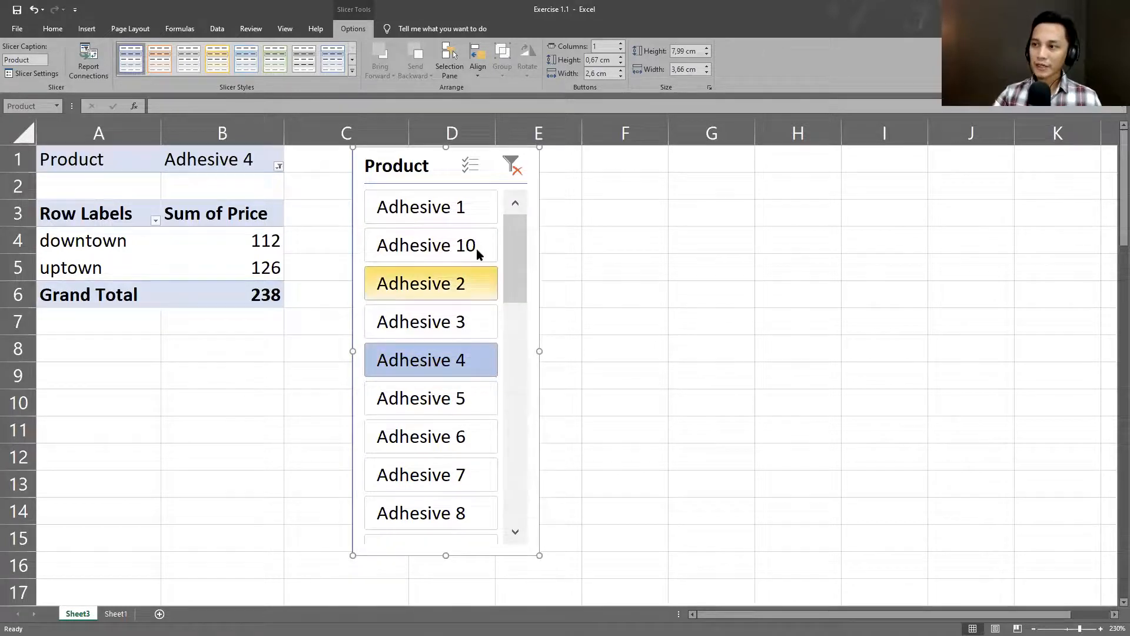
Select all ten adhesives, Adhesive 1 through Adhesive 10, together in the Product slicer
left_click_drag(451, 213, 459, 328)
left_click_drag(459, 403, 465, 513)
scroll(462, 503, "down", 1)
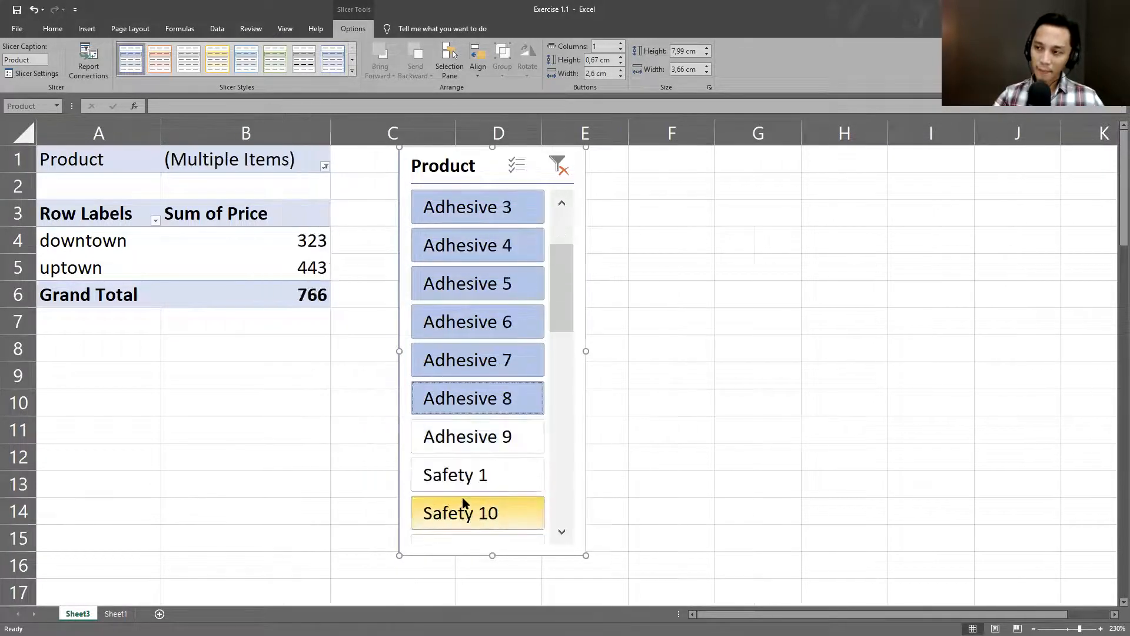
left_click(472, 436)
scroll(464, 367, "up", 1)
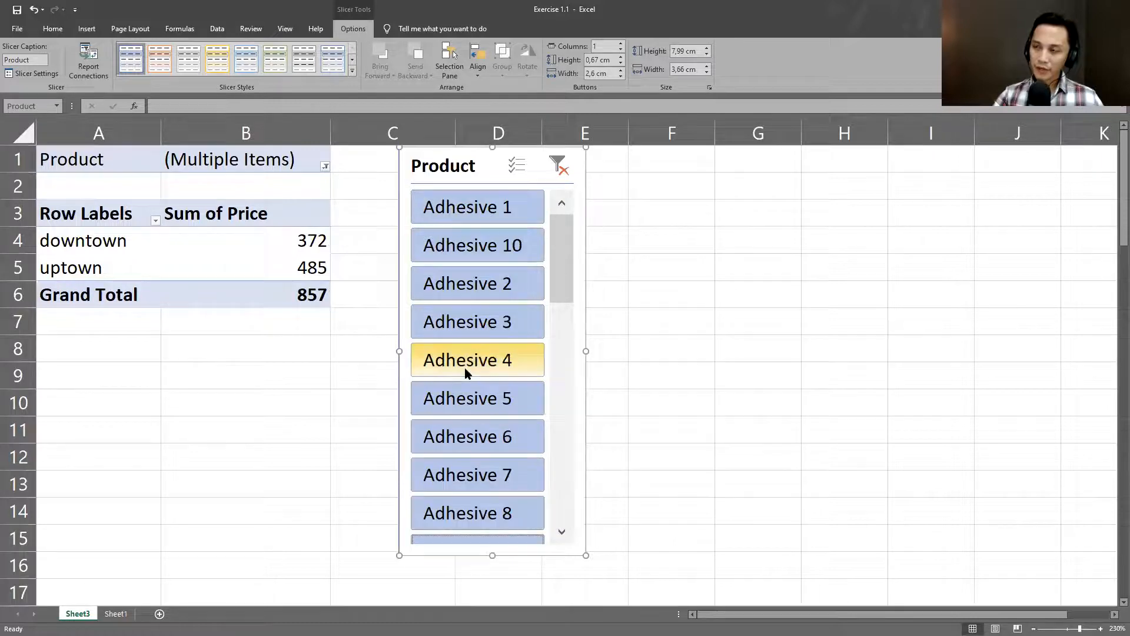
Look through the Product slicer's full list, from the adhesives through the safety and tape items and back
scroll(524, 388, "down", 5)
scroll(522, 389, "up", 4)
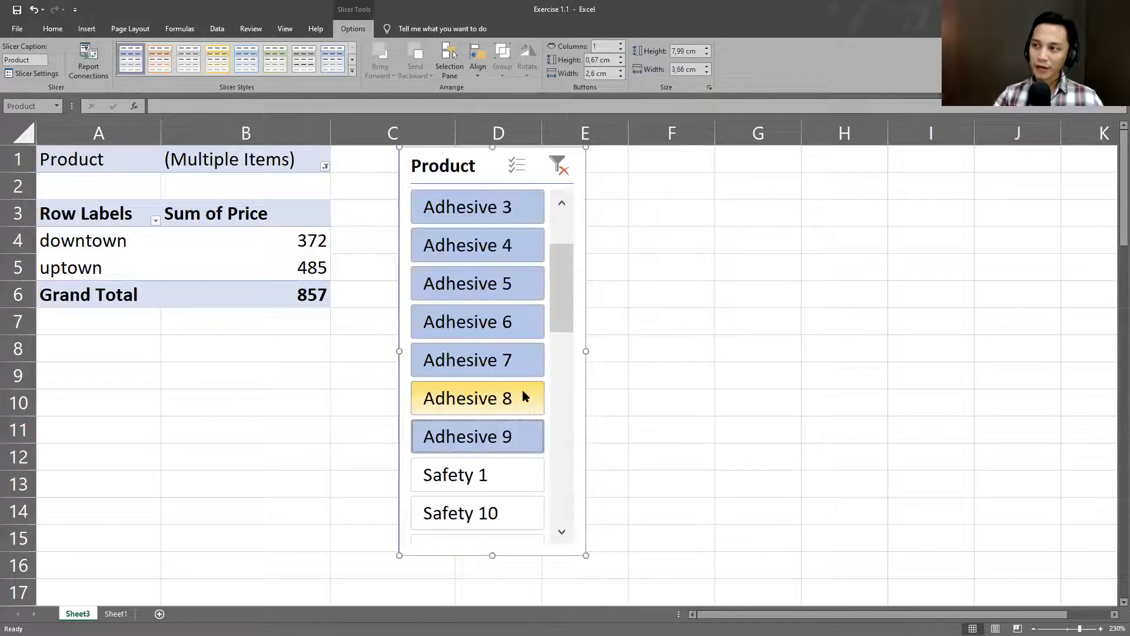
scroll(522, 390, "up", 1)
scroll(533, 370, "down", 4)
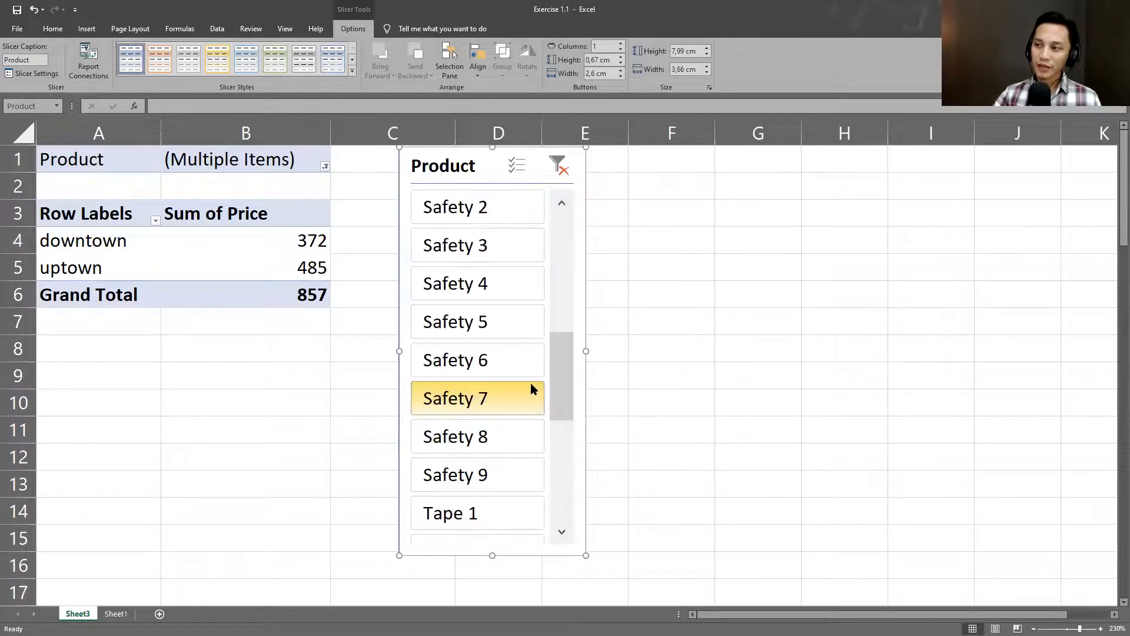
scroll(531, 382, "down", 3)
scroll(531, 383, "up", 5)
scroll(521, 350, "down", 5)
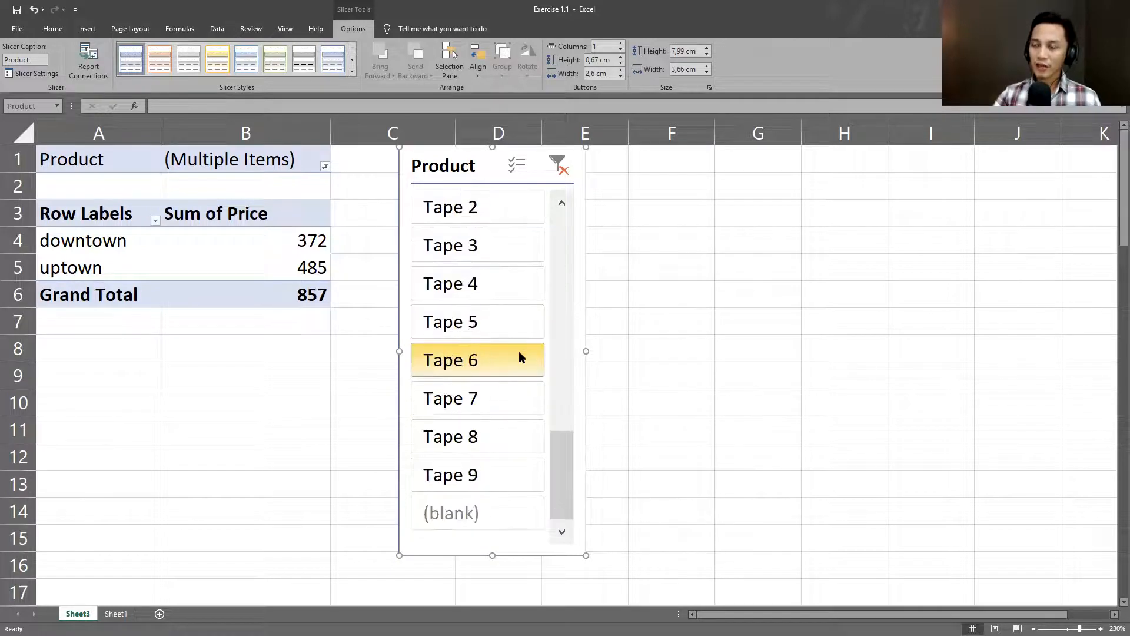
scroll(519, 356, "up", 5)
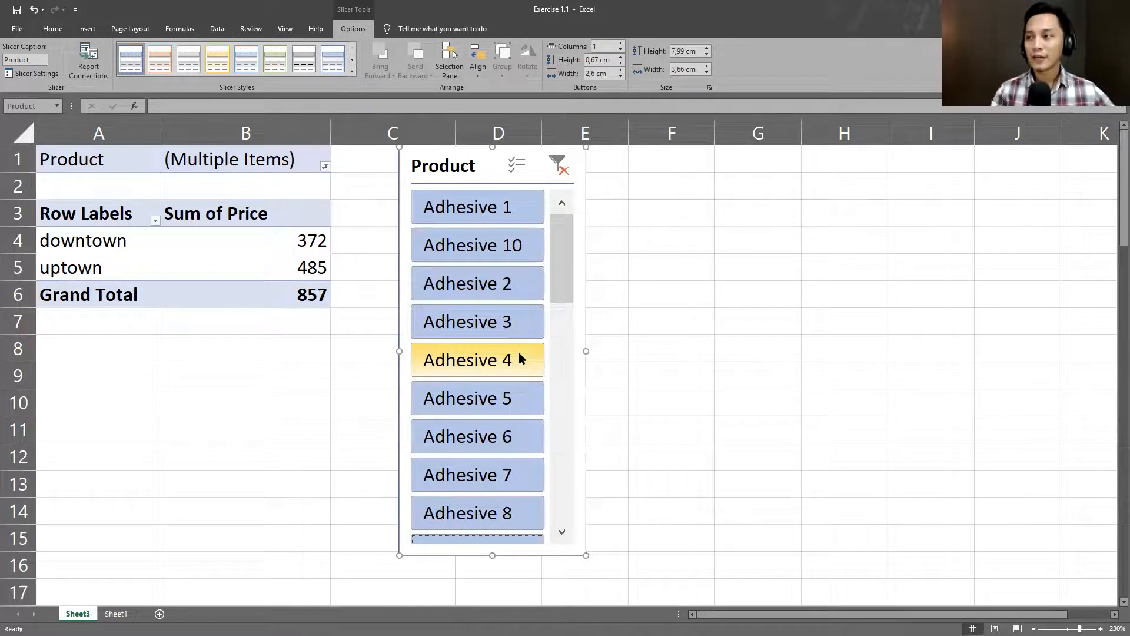
Widen the Product slicer to about 7.9 cm and filter by single adhesives in turn, ending with Adhesive 6
left_click_drag(587, 351, 801, 374)
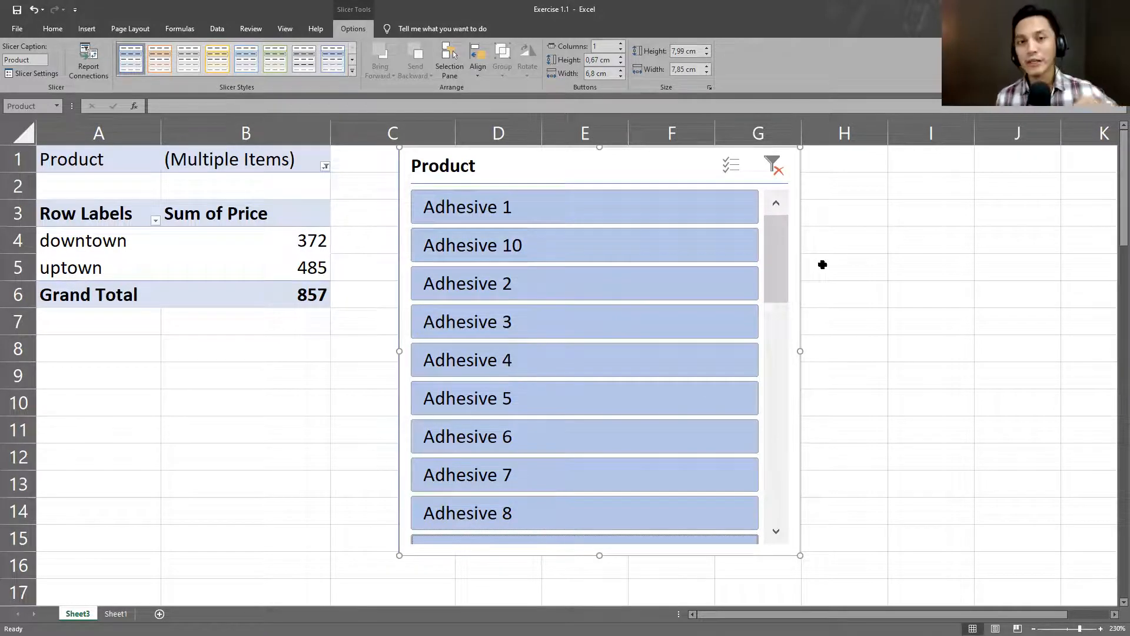
left_click(563, 211)
left_click(560, 258)
left_click(560, 286)
left_click(561, 322)
left_click(560, 366)
left_click(553, 426)
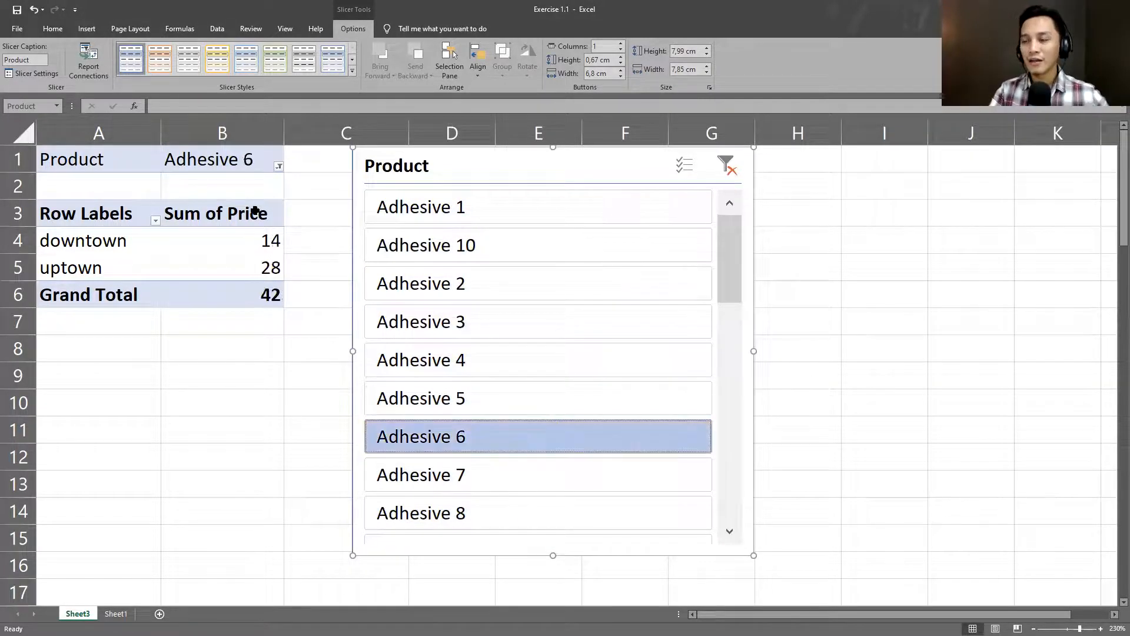
Select the Product filter value in cell B1 and switch to the slide on analyzing sales at True Colors Hardware
left_click(277, 157)
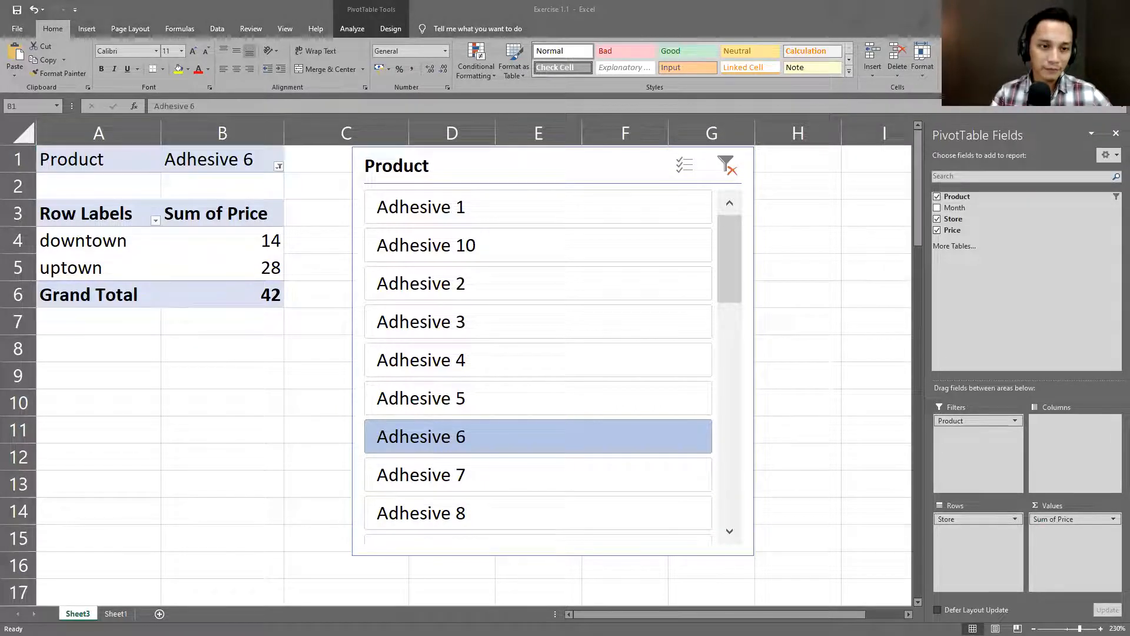
key("alt+Tab")
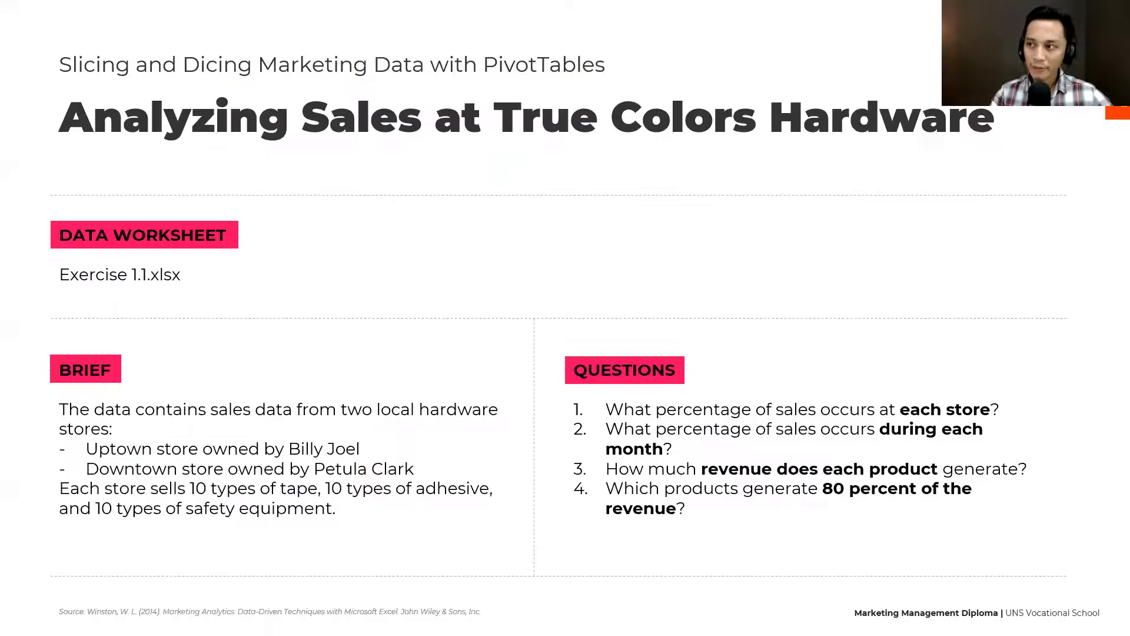
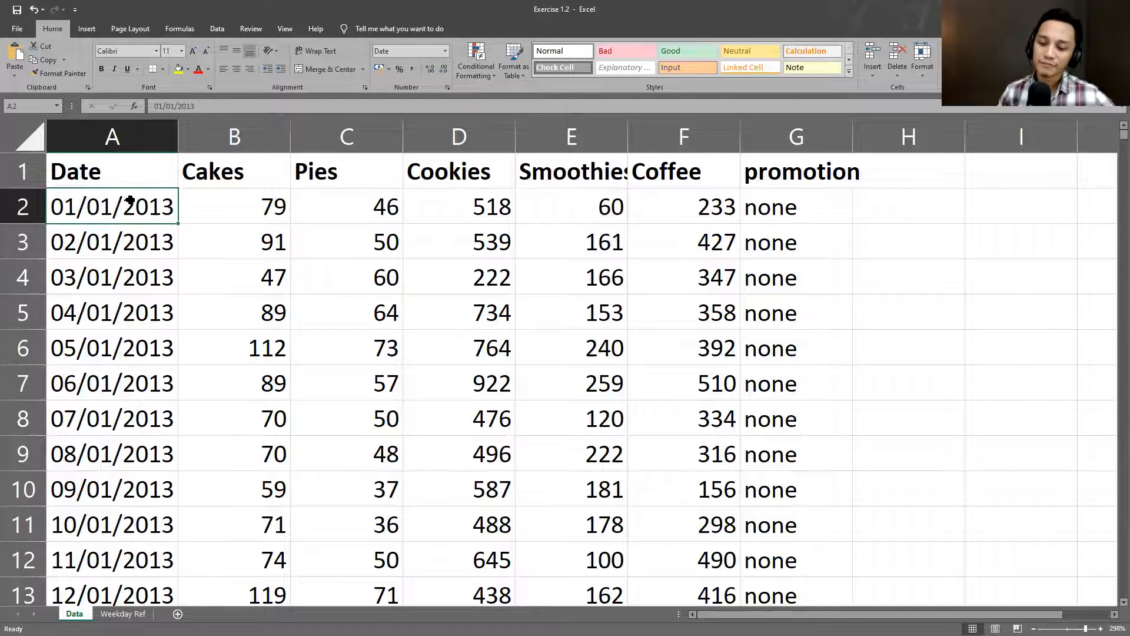
Go through the column headers on Exercise 1.2's Data sheet, from Date across the product columns to Coffee
key("Up")
key("Right")
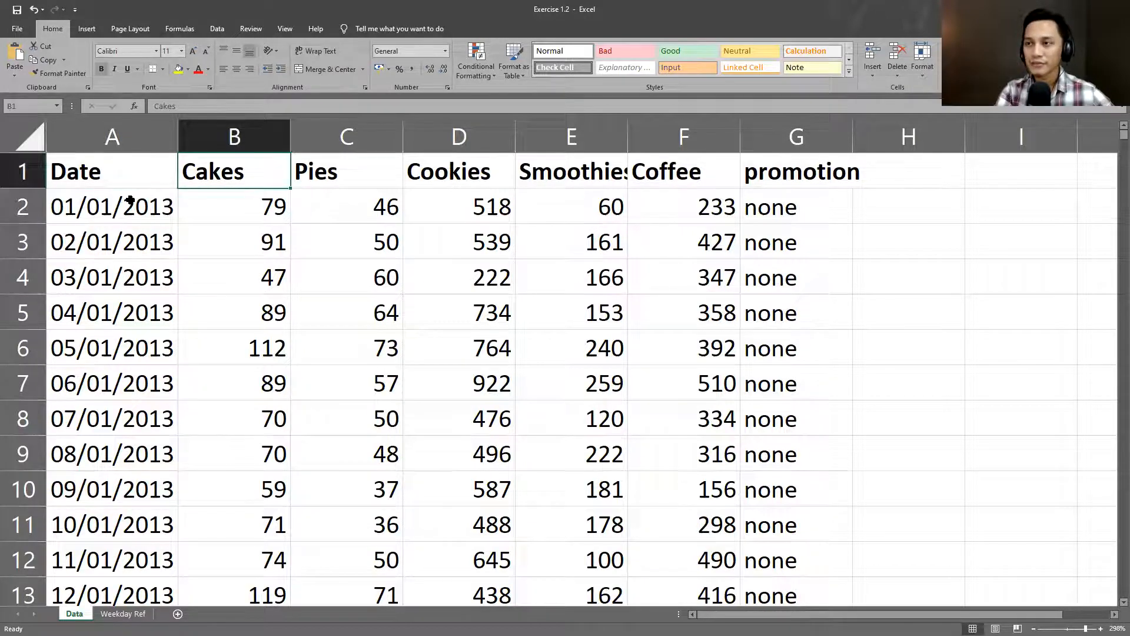
key("Right")
key("Right")
key("Right")
key("Right")
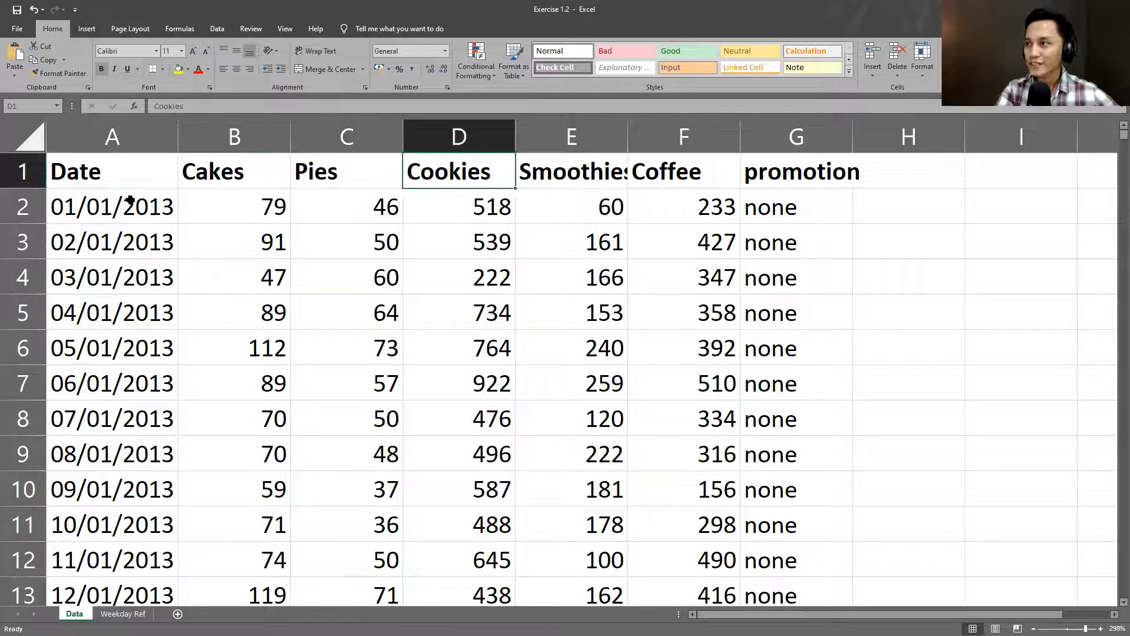
Select the product headers from Cakes to Coffee in cells B1:F1 of the Data sheet
key("Left")
key("Left")
key("Left")
key("Left")
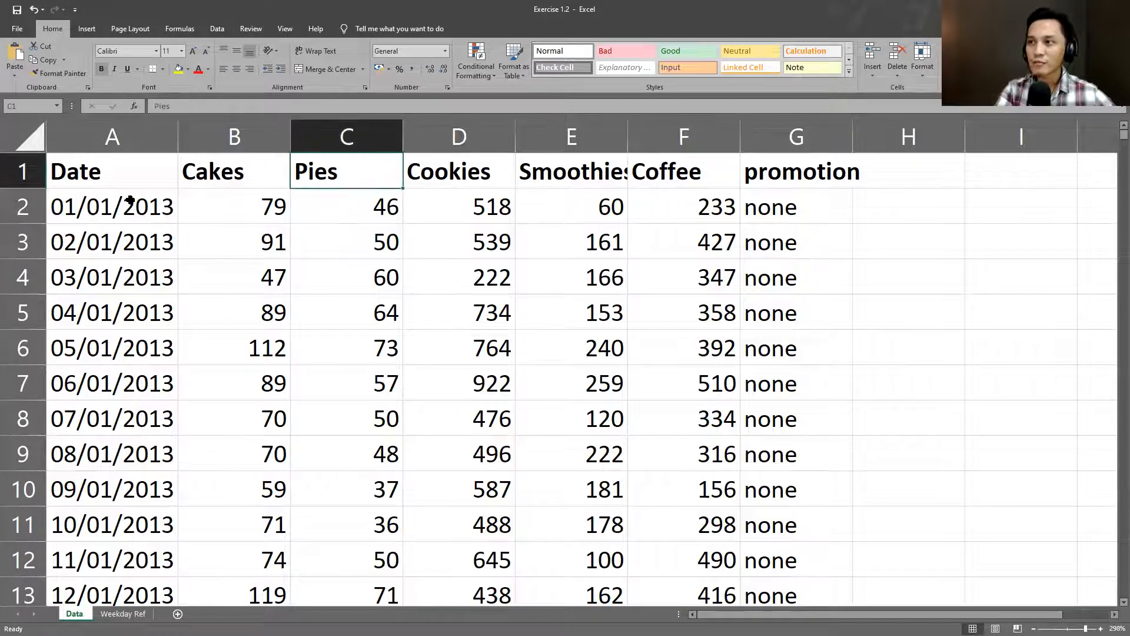
key("shift+Right")
key("shift+Right")
key("shift+Right")
key("shift+Right")
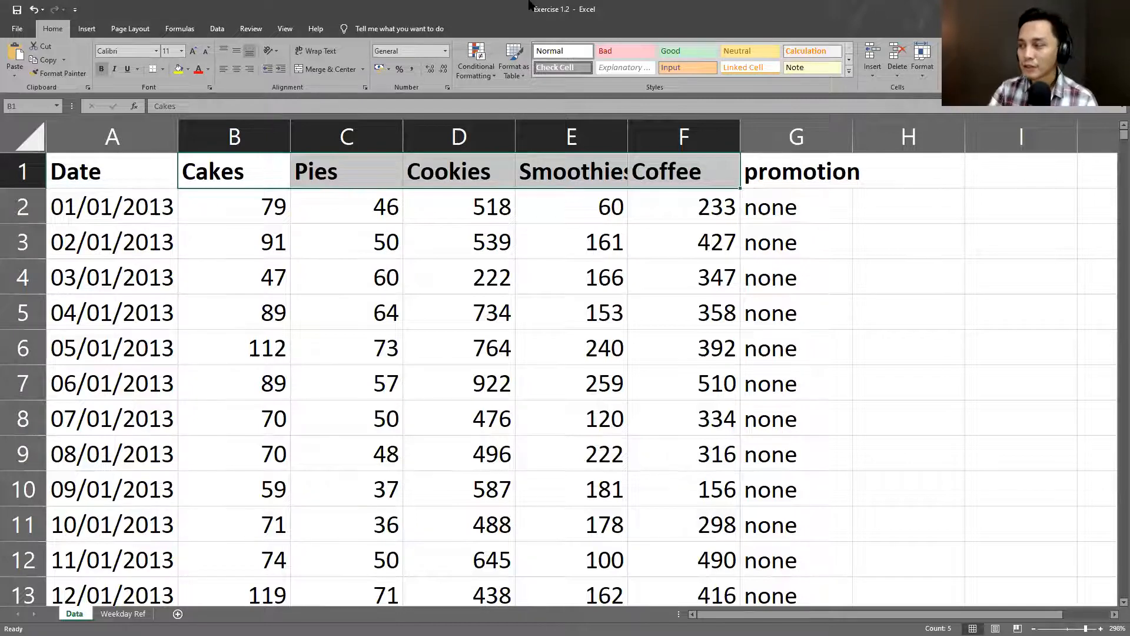
Review the promotion column in column G, checking which January to early March 2013 rows are marked promotion, and return to the first row
left_click(779, 174)
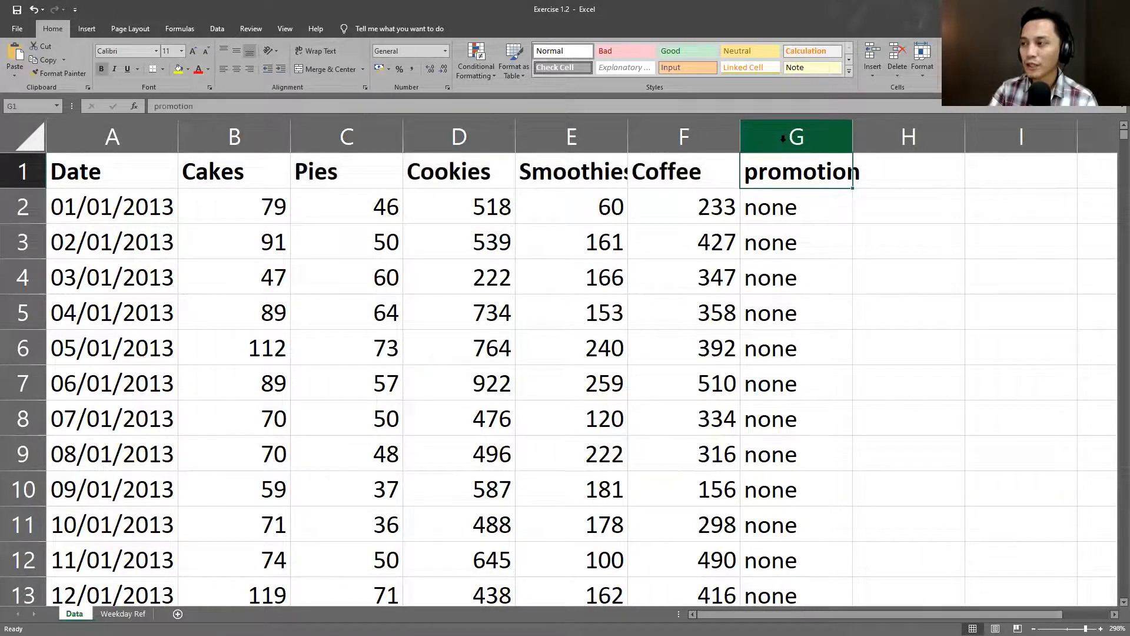
left_click(783, 138)
scroll(792, 248, "down", 4)
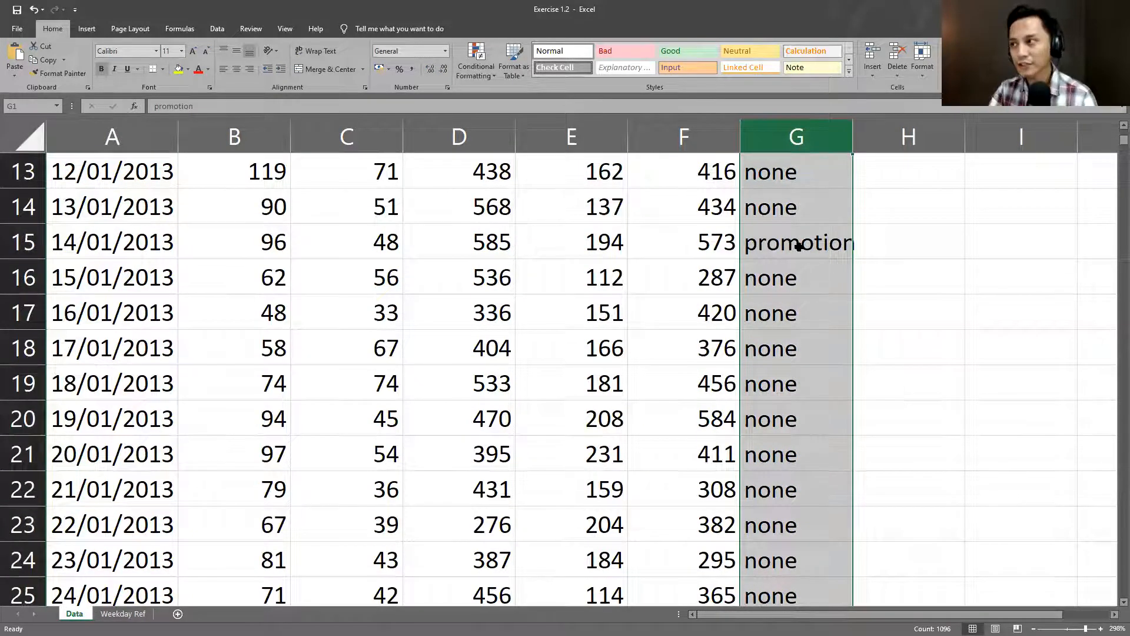
left_click(798, 247)
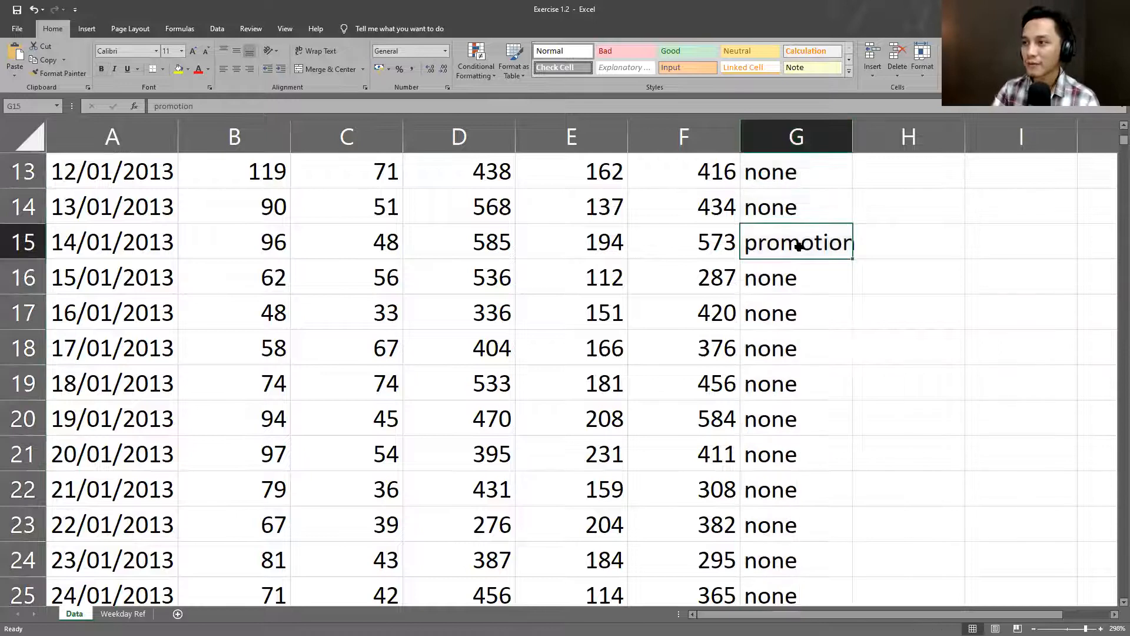
scroll(798, 248, "down", 8)
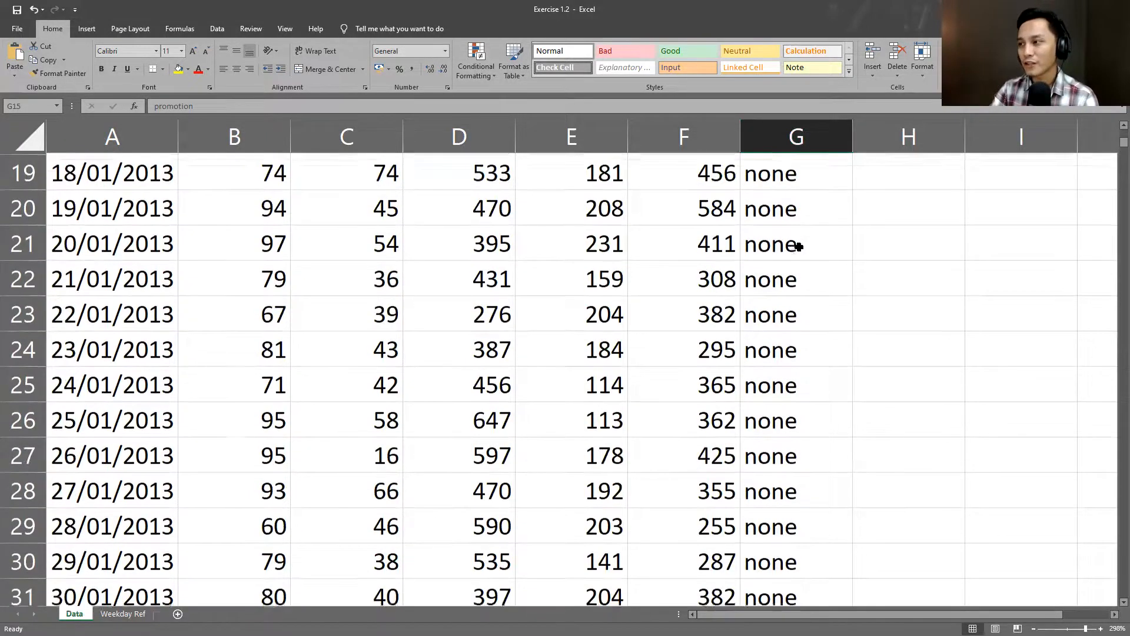
scroll(798, 247, "down", 2)
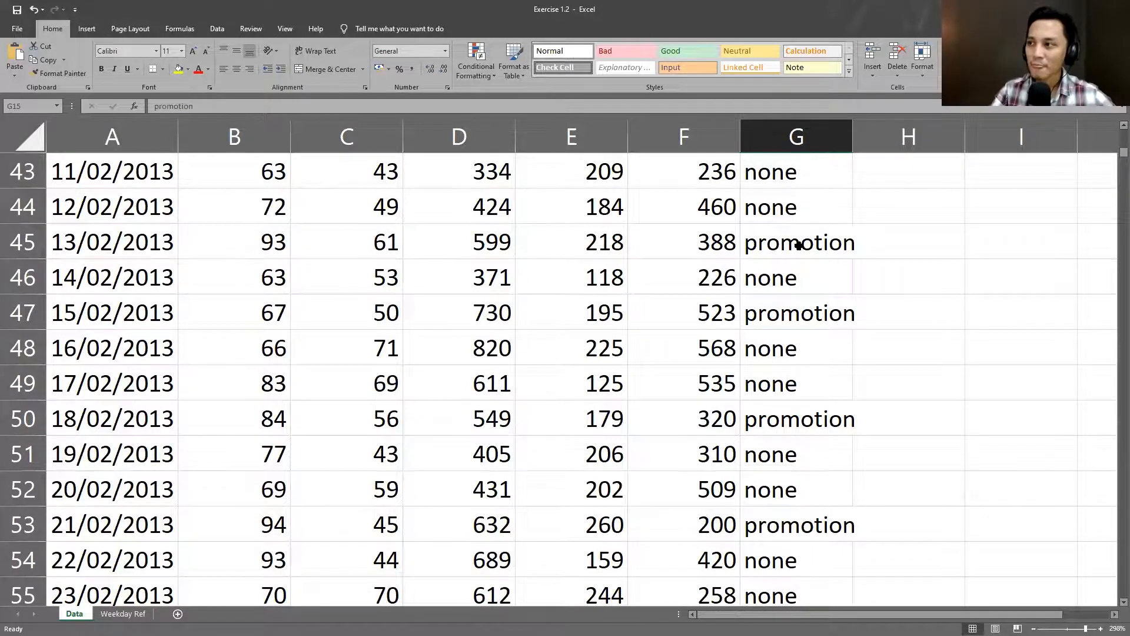
left_click(797, 320)
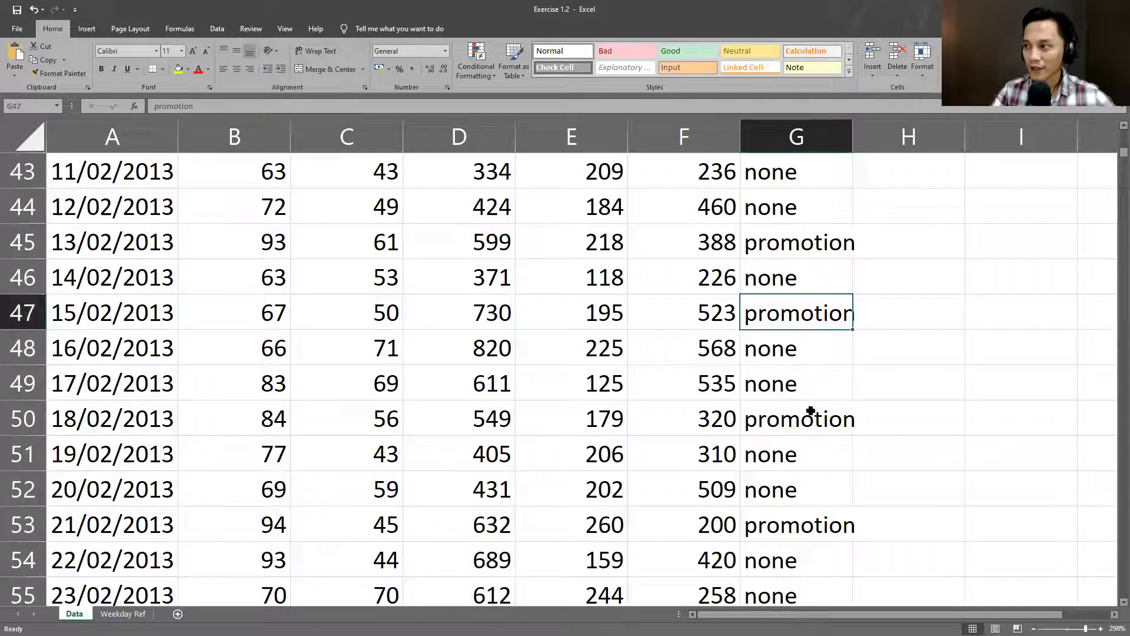
left_click(812, 410)
left_click(807, 524)
scroll(800, 412, "down", 4)
left_click(803, 420)
left_click(815, 454)
scroll(814, 458, "up", 17)
scroll(813, 460, "up", 1)
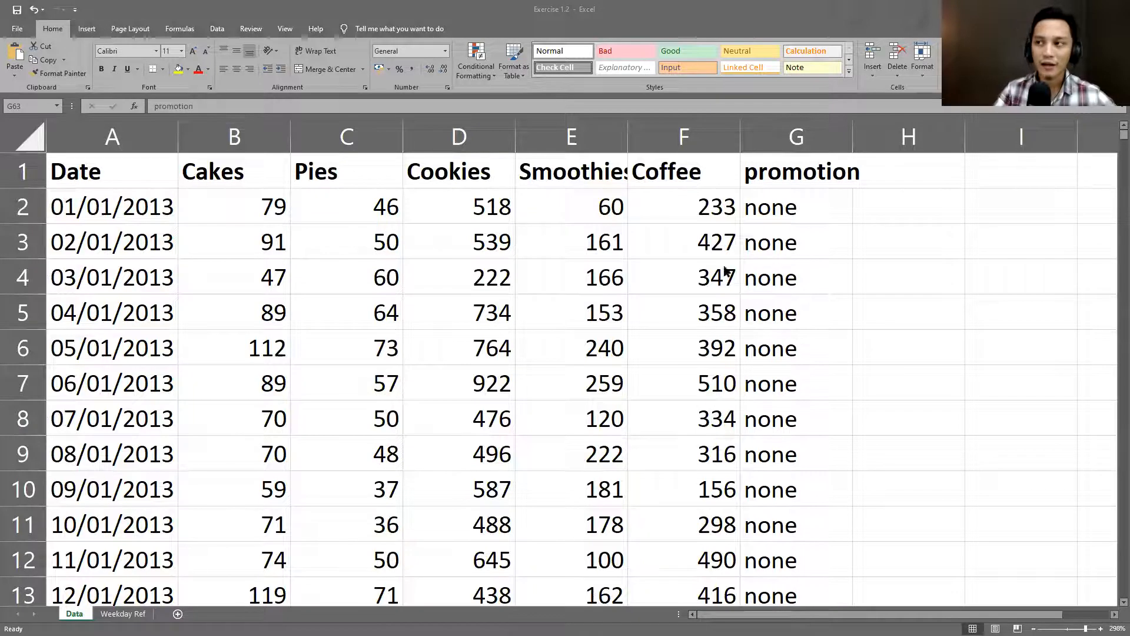
Add the column header Weekdays in cell H1, beside the promotion column
left_click(839, 207)
left_click(864, 202)
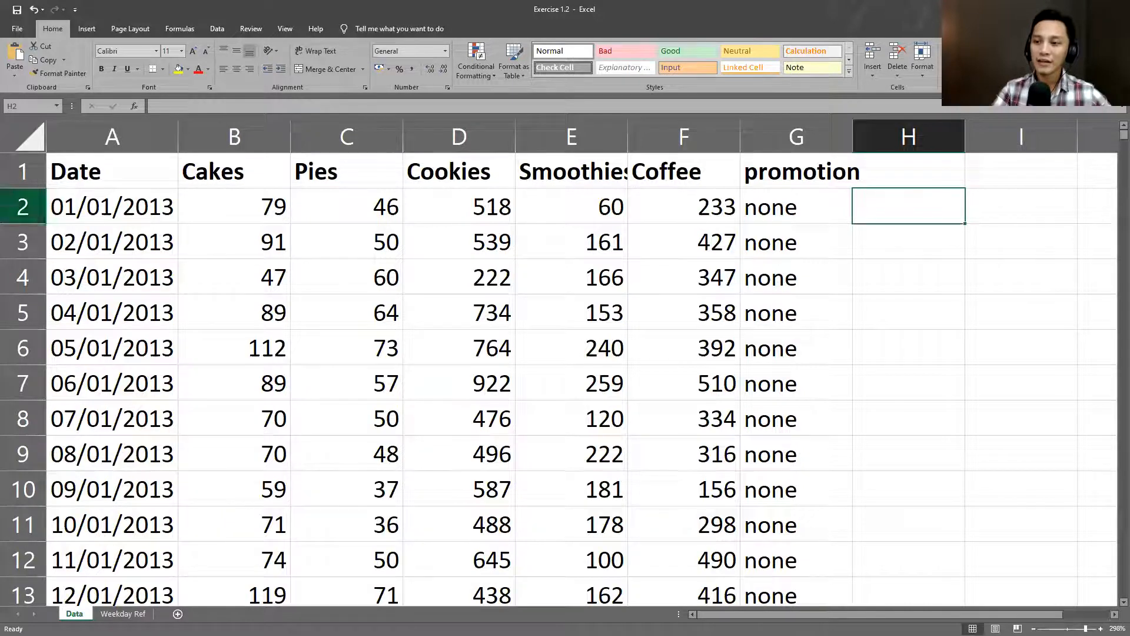
left_click(92, 204)
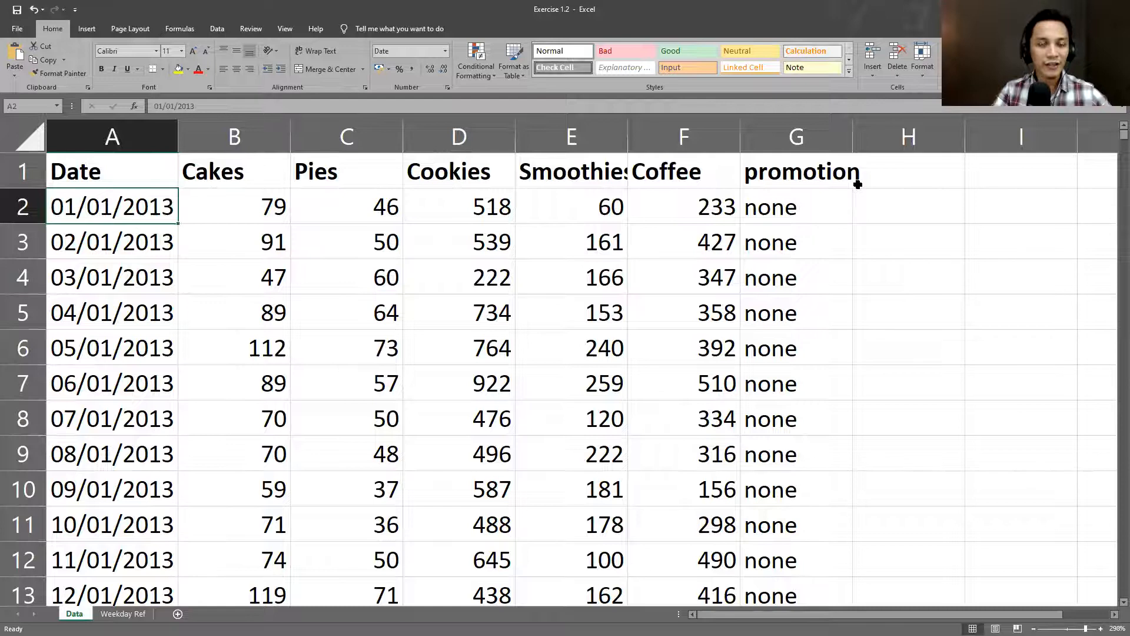
left_click(900, 182)
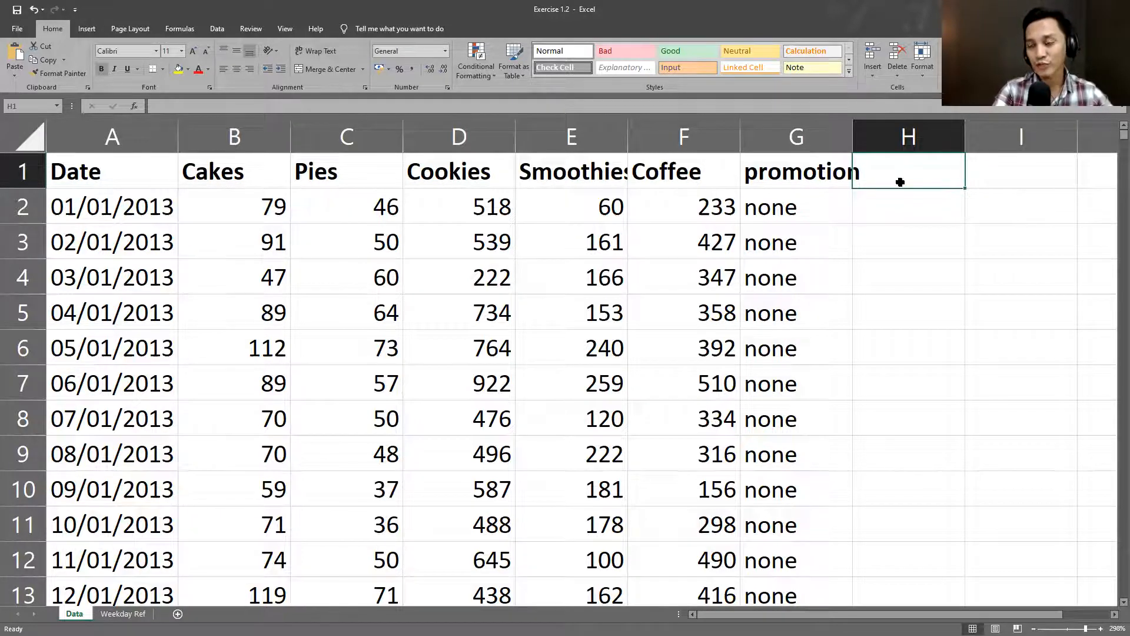
type("We")
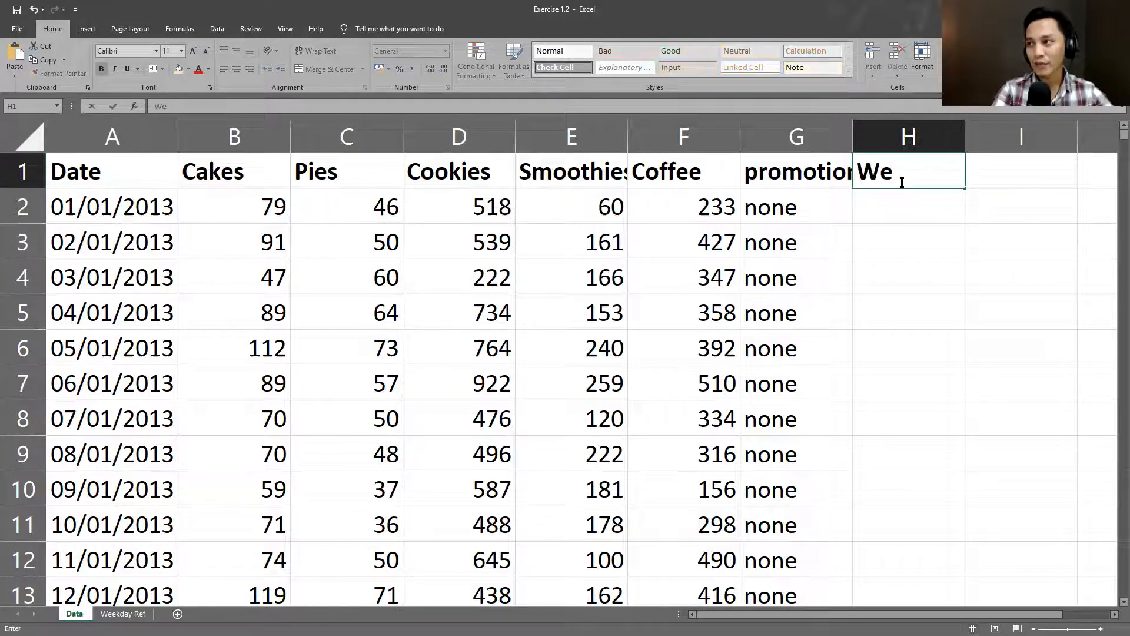
type("ekdays")
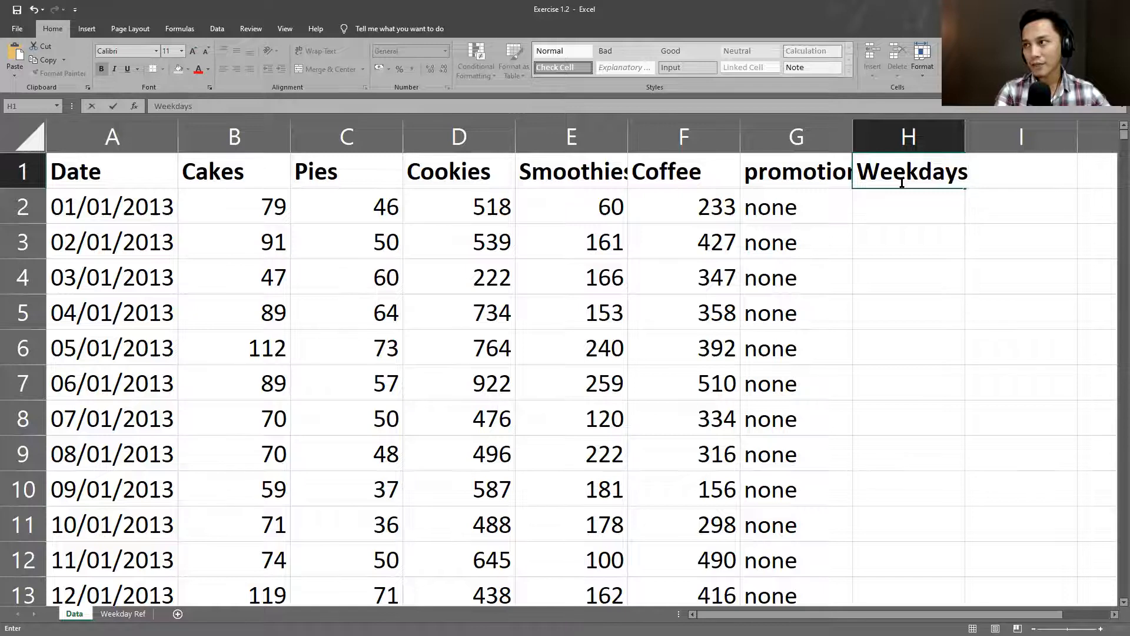
key("Return")
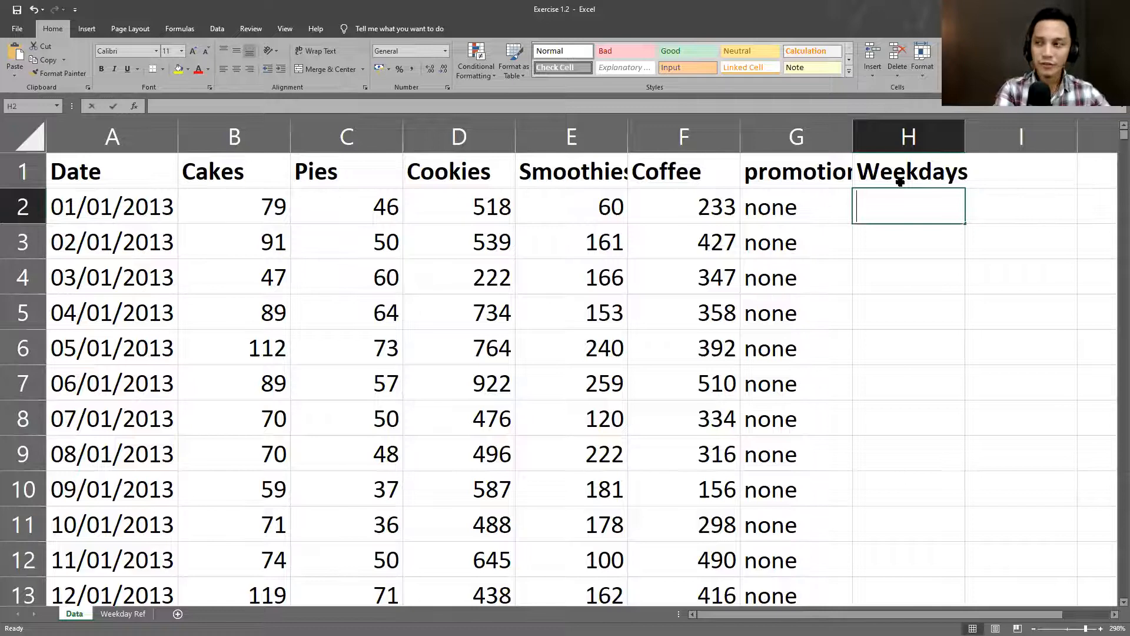
Enter =weekday(A2;2) in cell H2 to number the date's weekday with Monday as 1, and reselect the cell
type("=weekday")
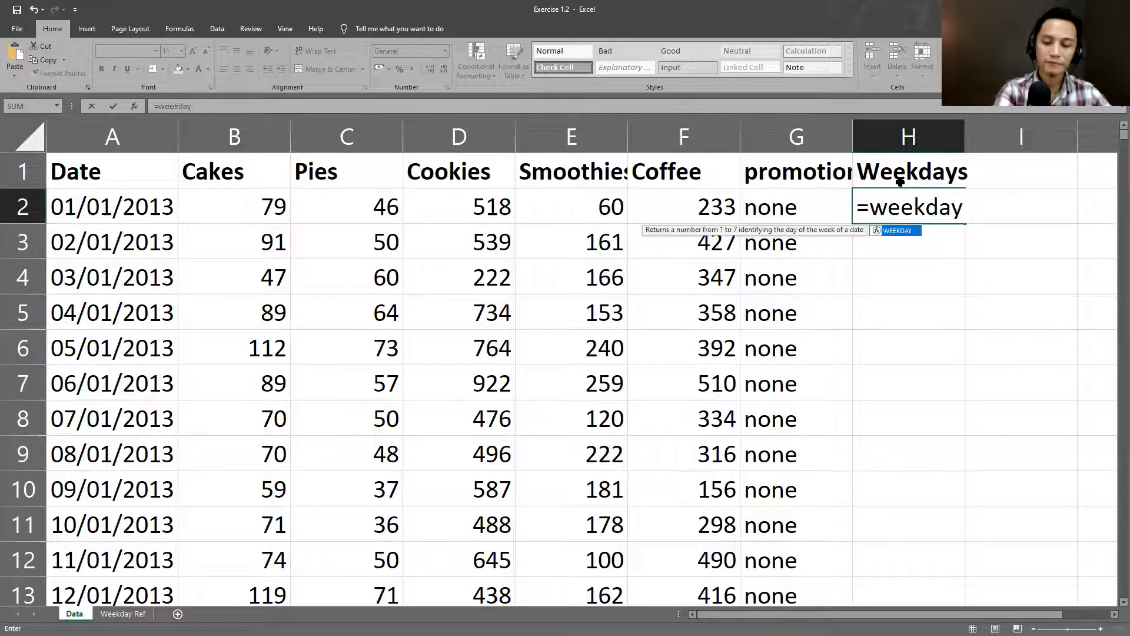
type("(")
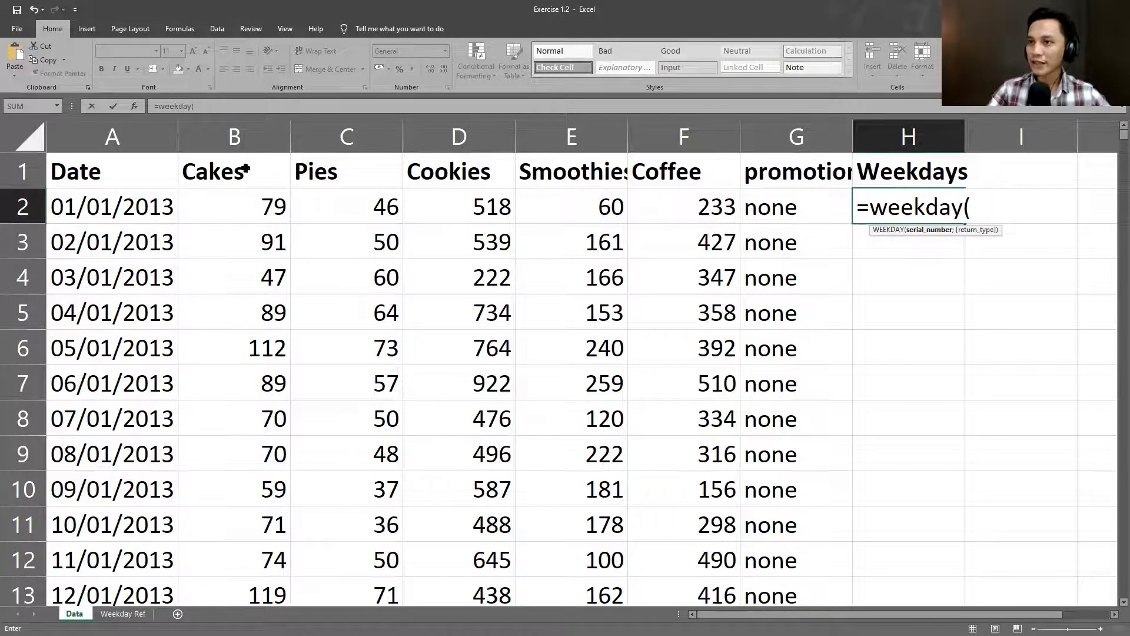
left_click(116, 203)
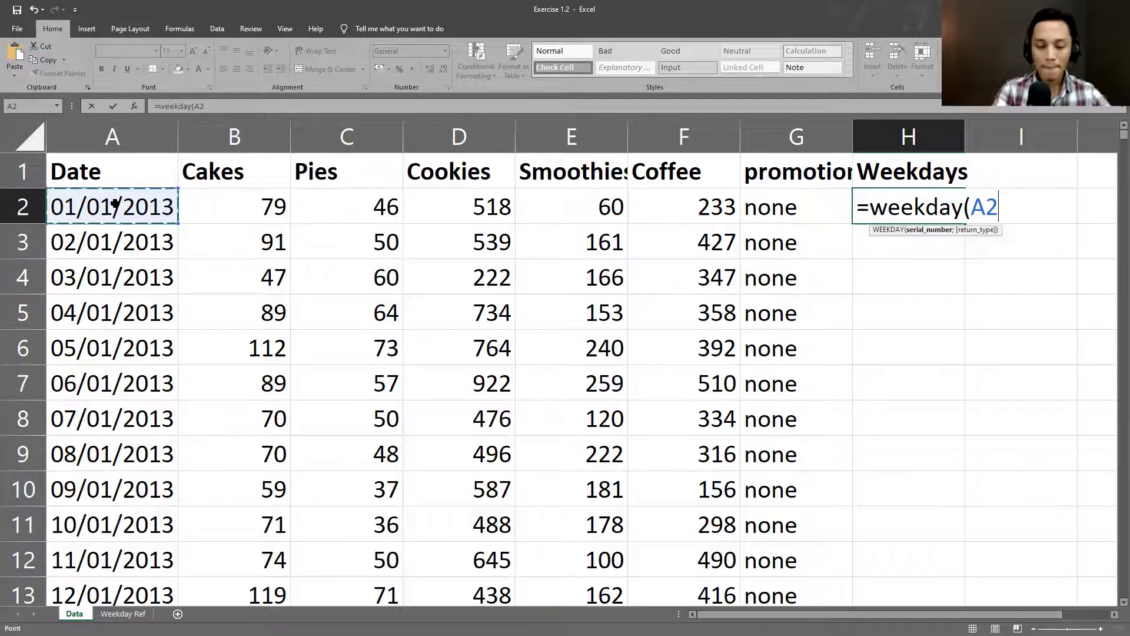
type(";")
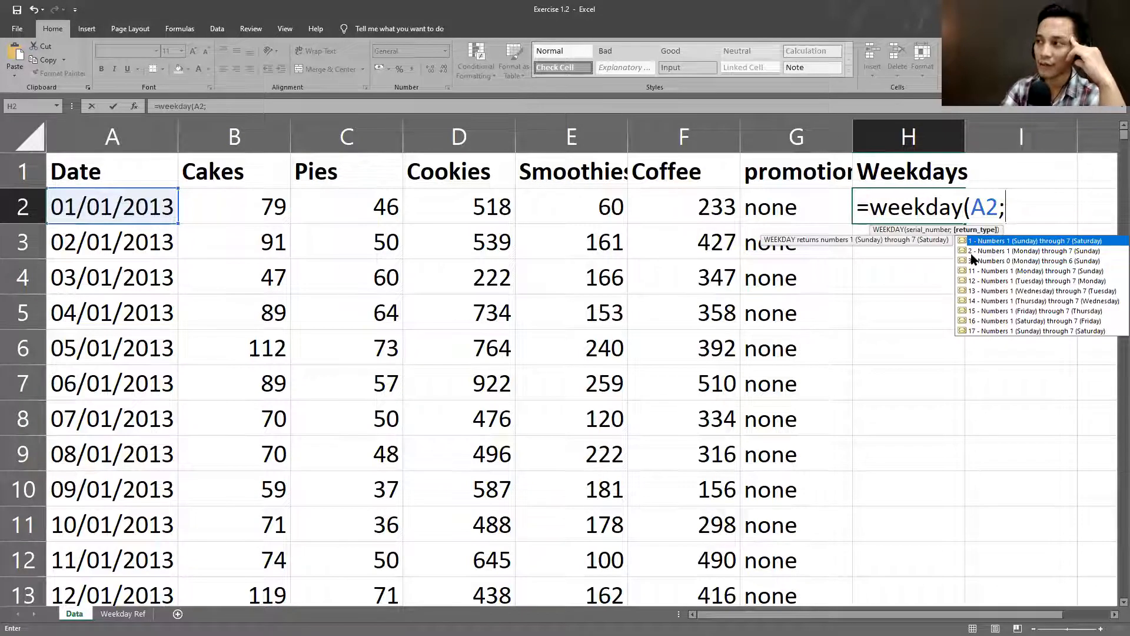
type("2")
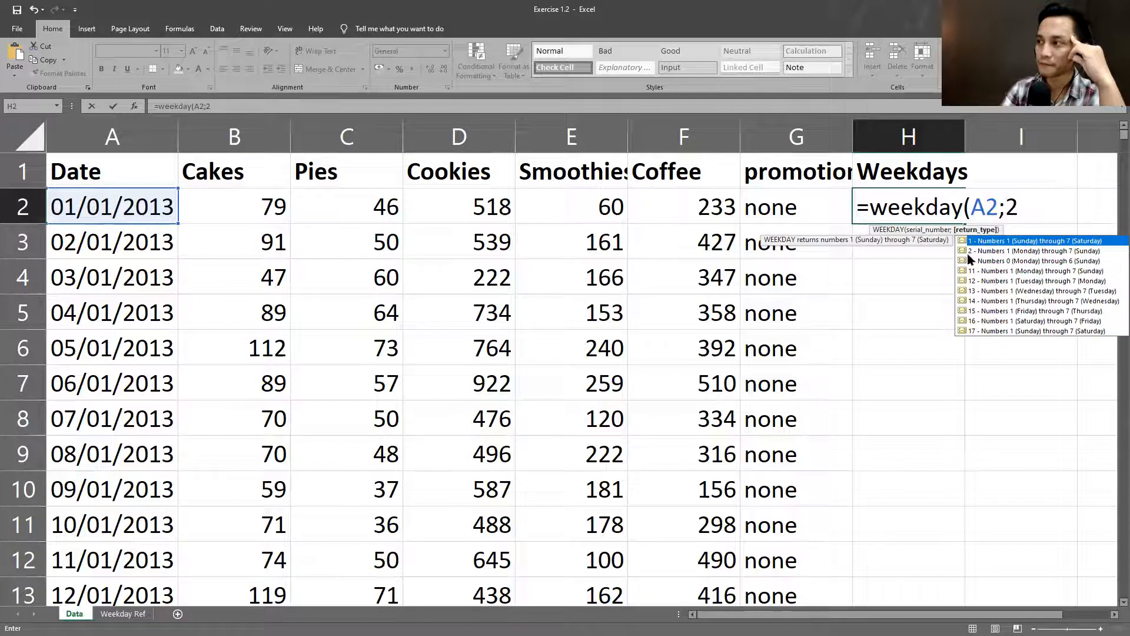
type(")")
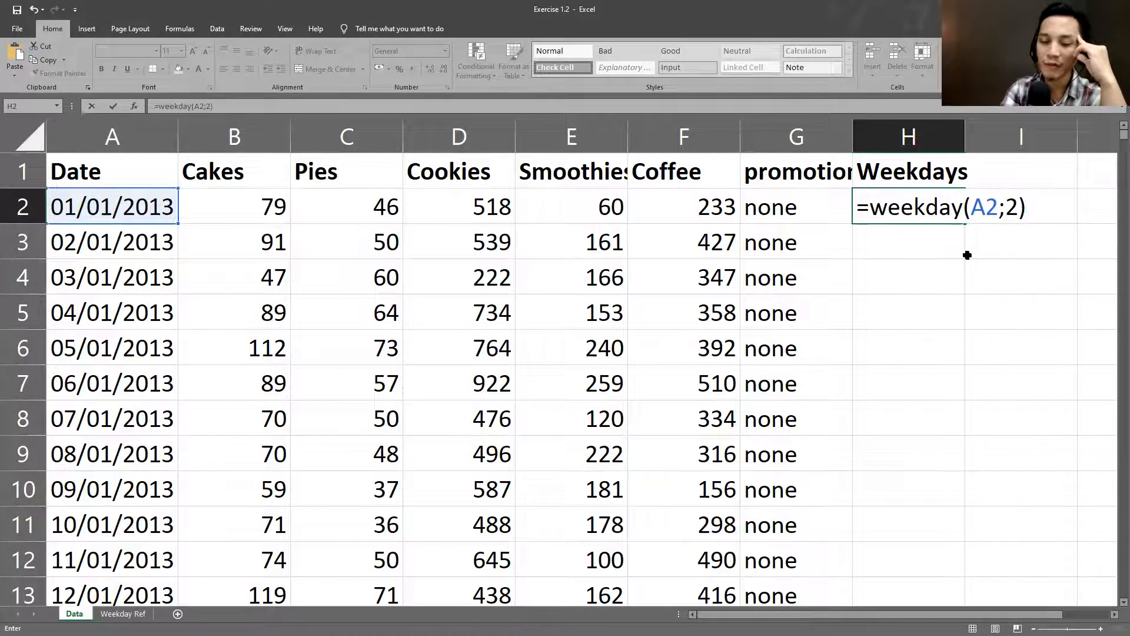
key("Return")
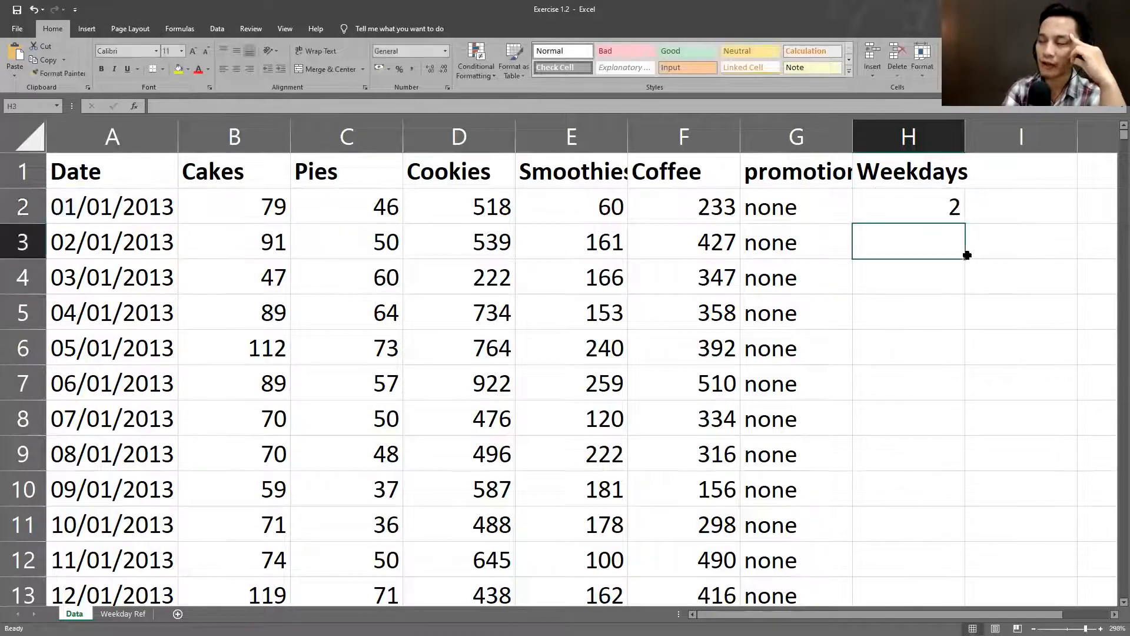
key("Up")
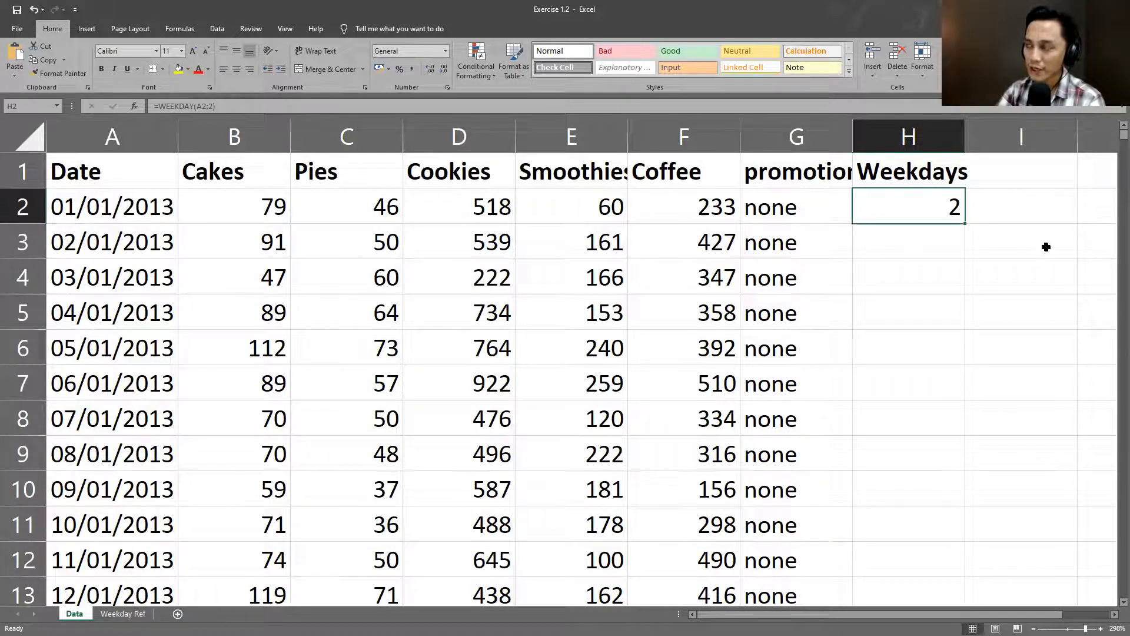
Add the column header Dayname in cell I1 and select the empty cell I2 below it
left_click(989, 175)
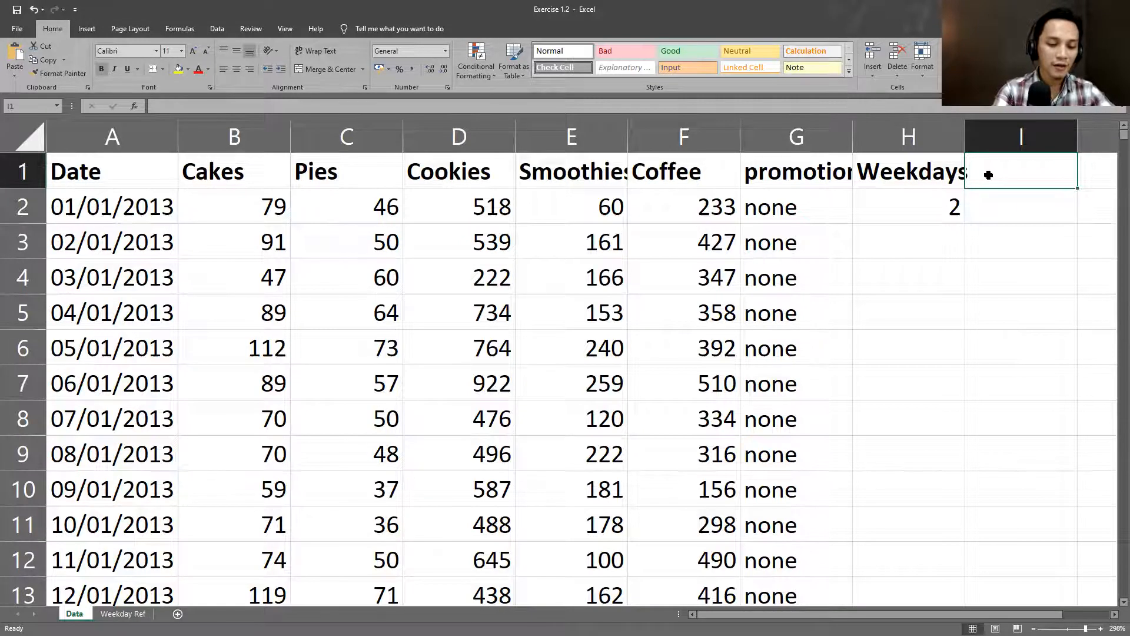
type("D")
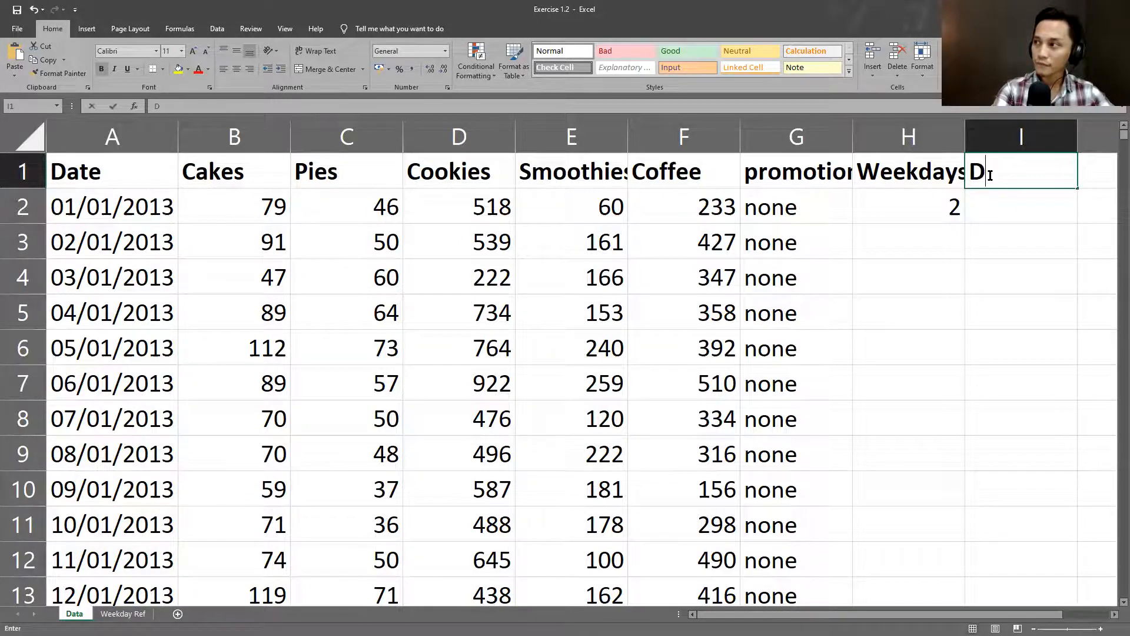
type("ayname")
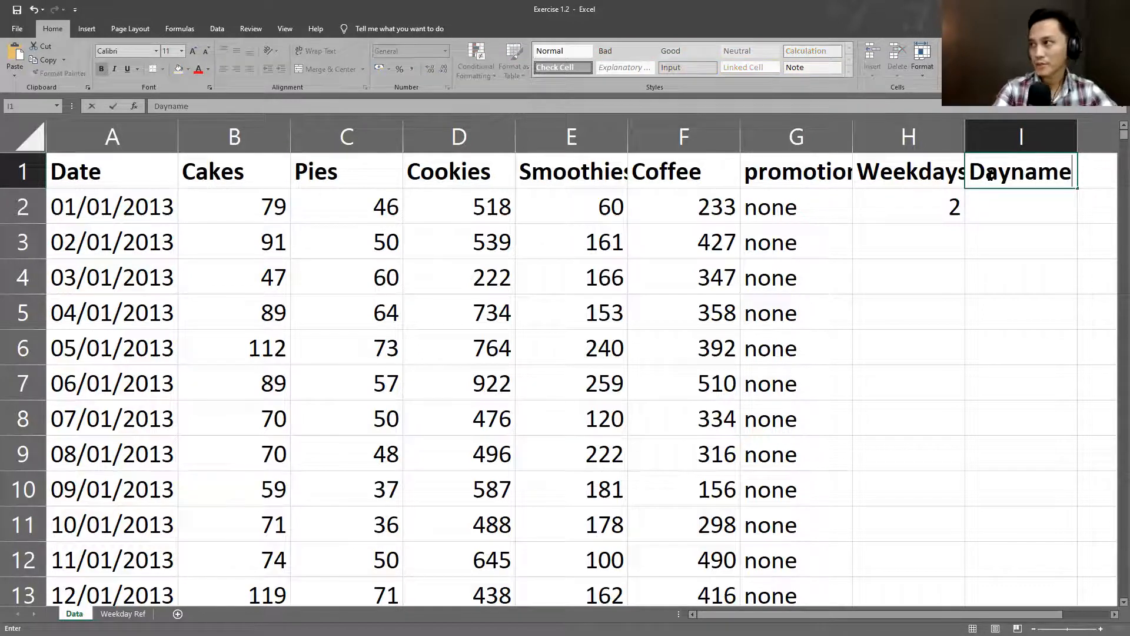
key("Return")
left_click(989, 175)
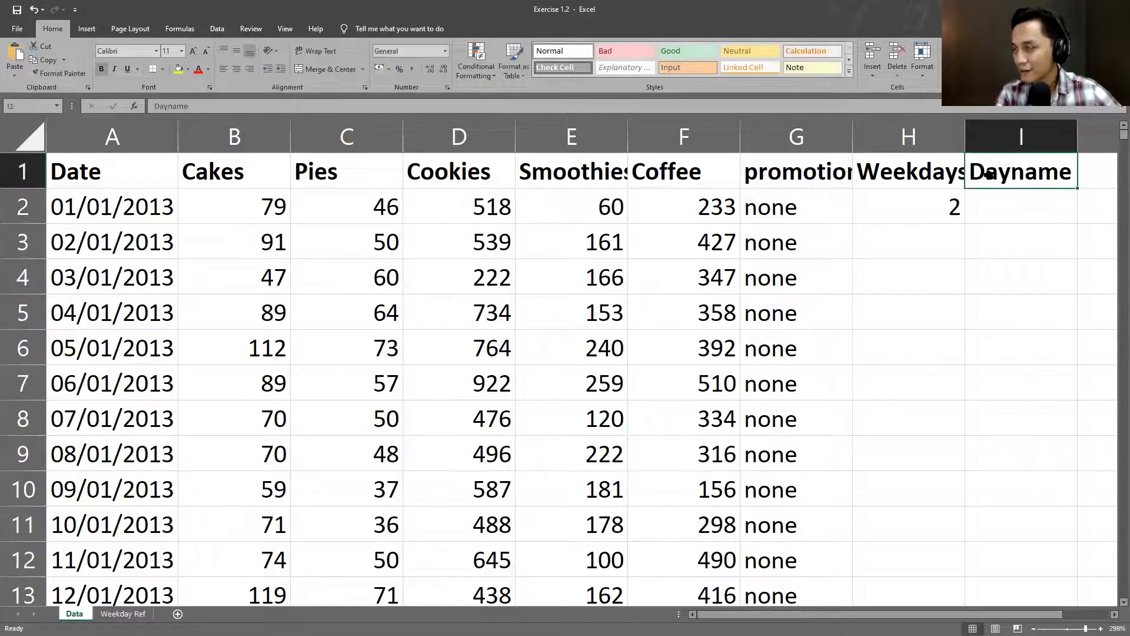
key("Left")
key("Down")
key("Right")
key("Up")
key("Down")
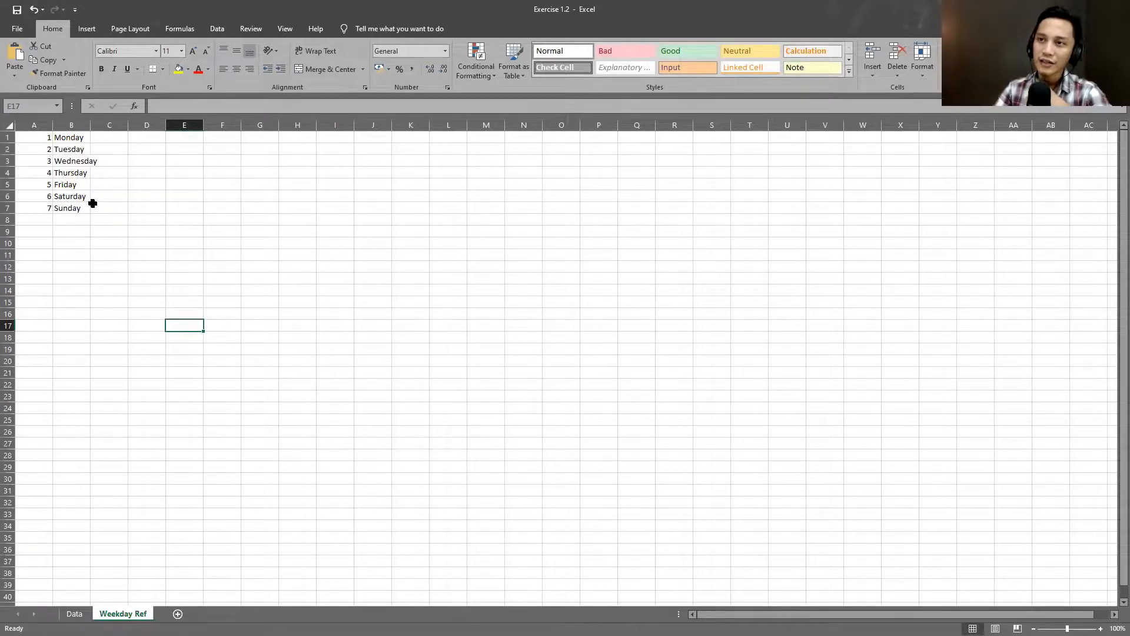
Try to copy the weekday list A1:B7 from the Weekday Ref sheet to K3 on the Data sheet, and undo the paste
key("ctrl+Home")
key("ctrl+a")
key("ctrl+c")
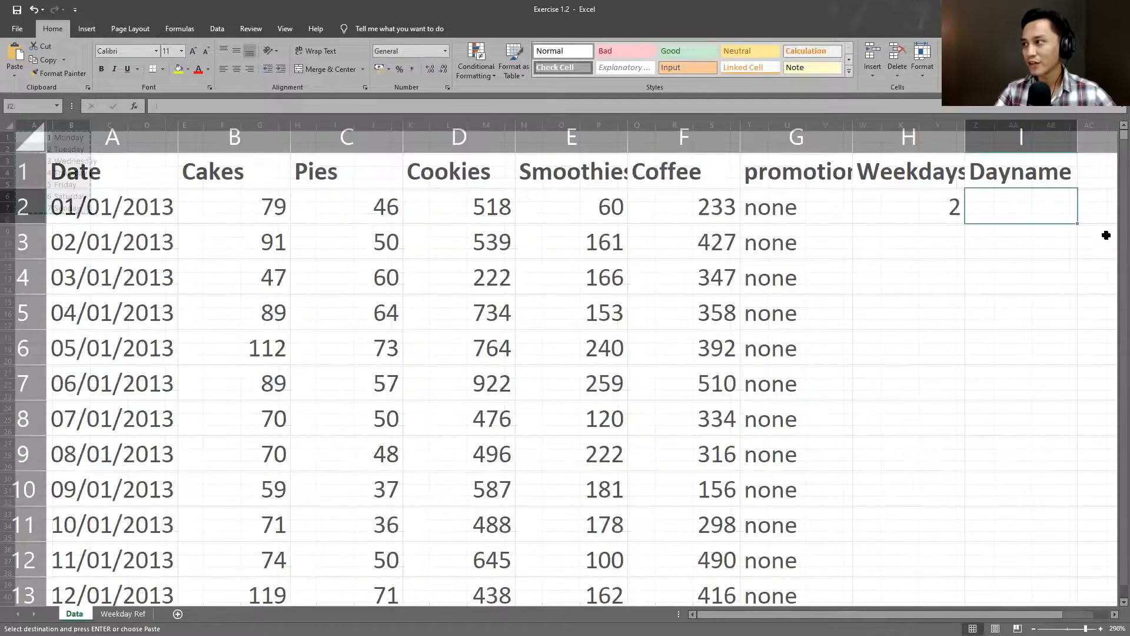
left_click(1106, 236)
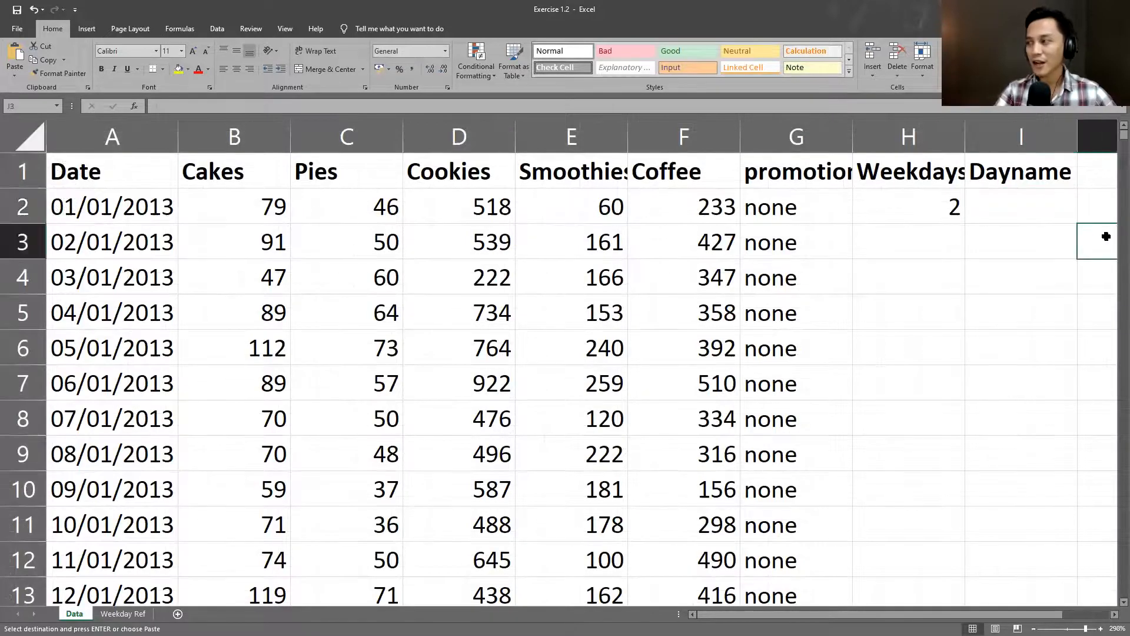
key("Right")
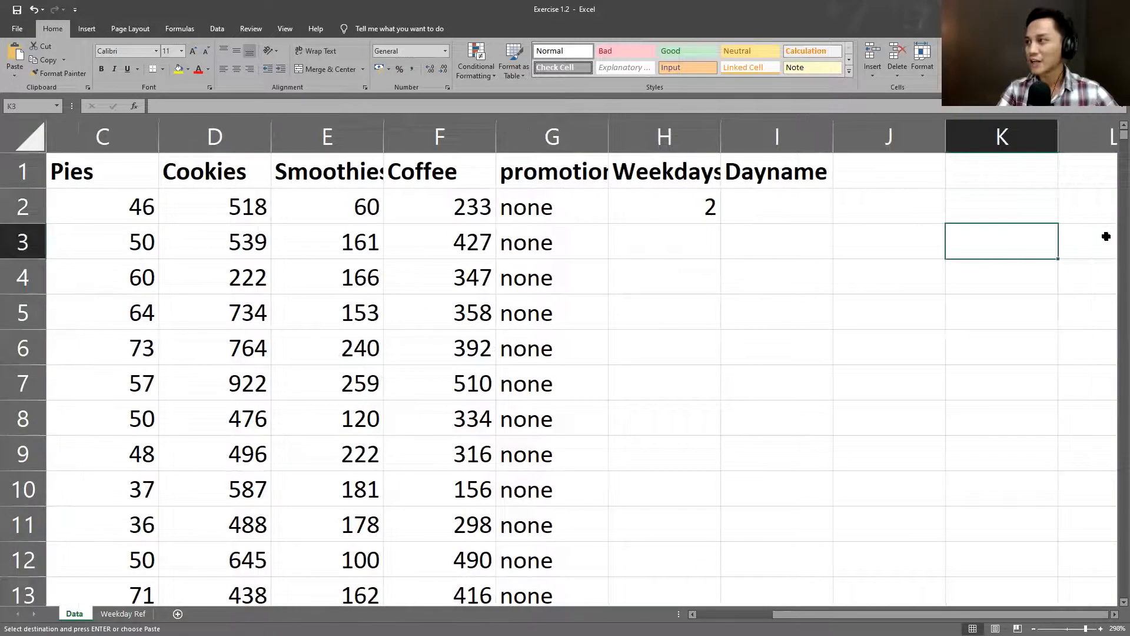
key("ctrl+v")
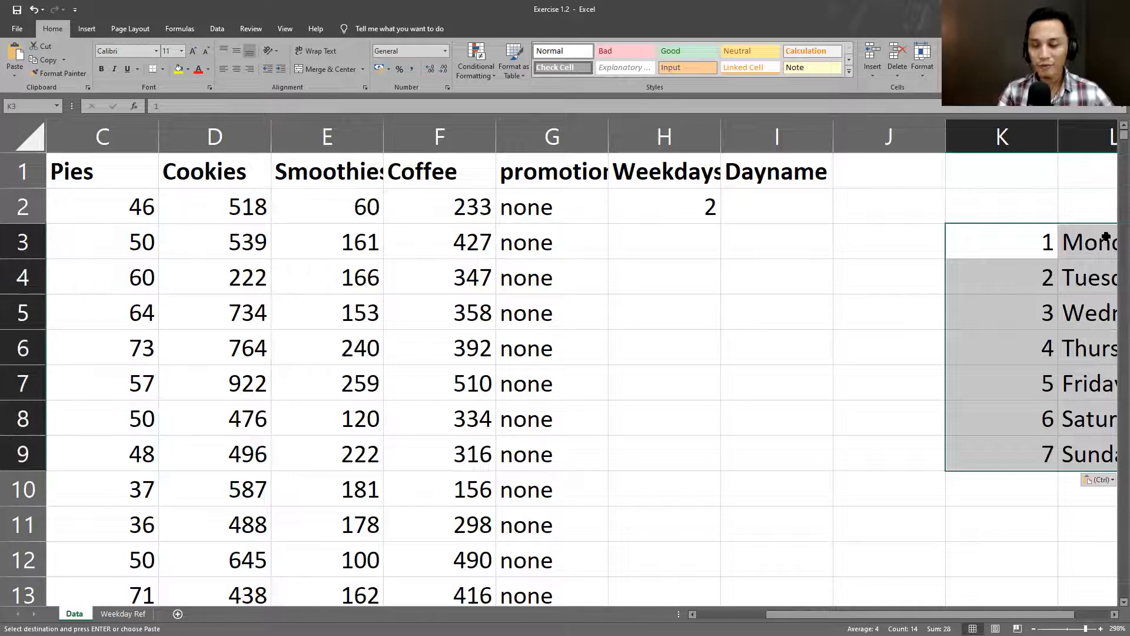
key("ctrl+z")
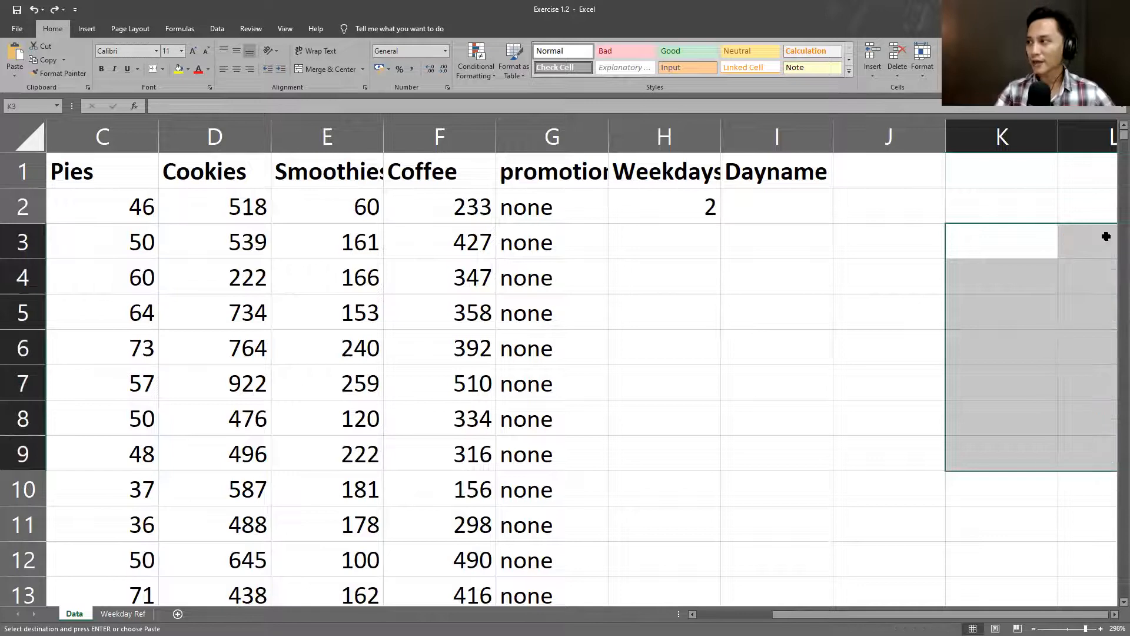
left_click(131, 615)
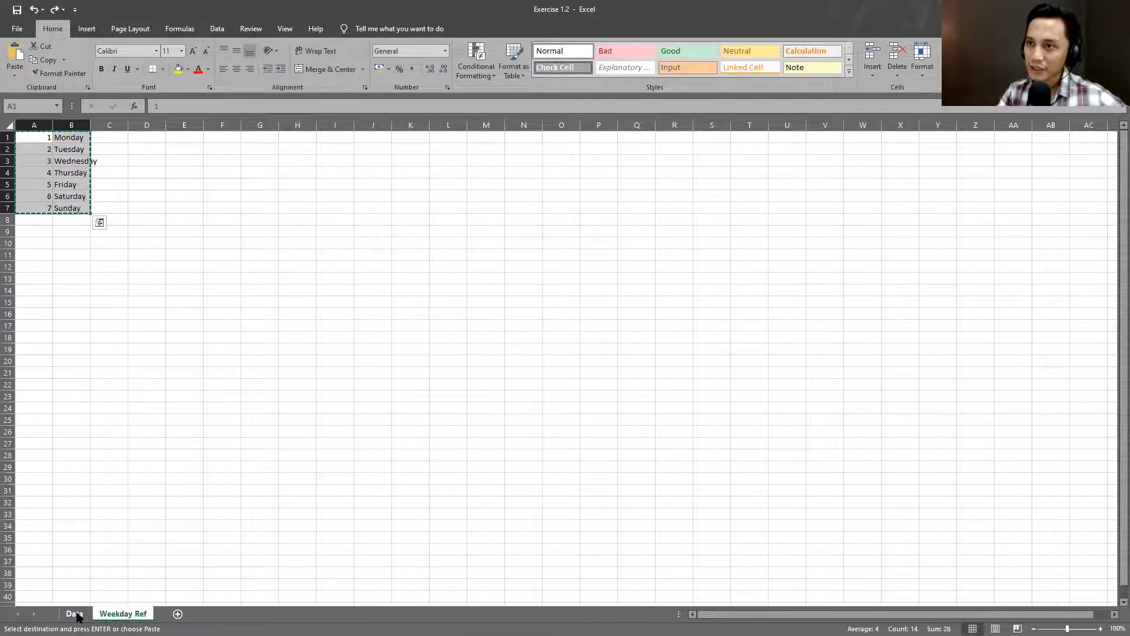
key("ctrl+c")
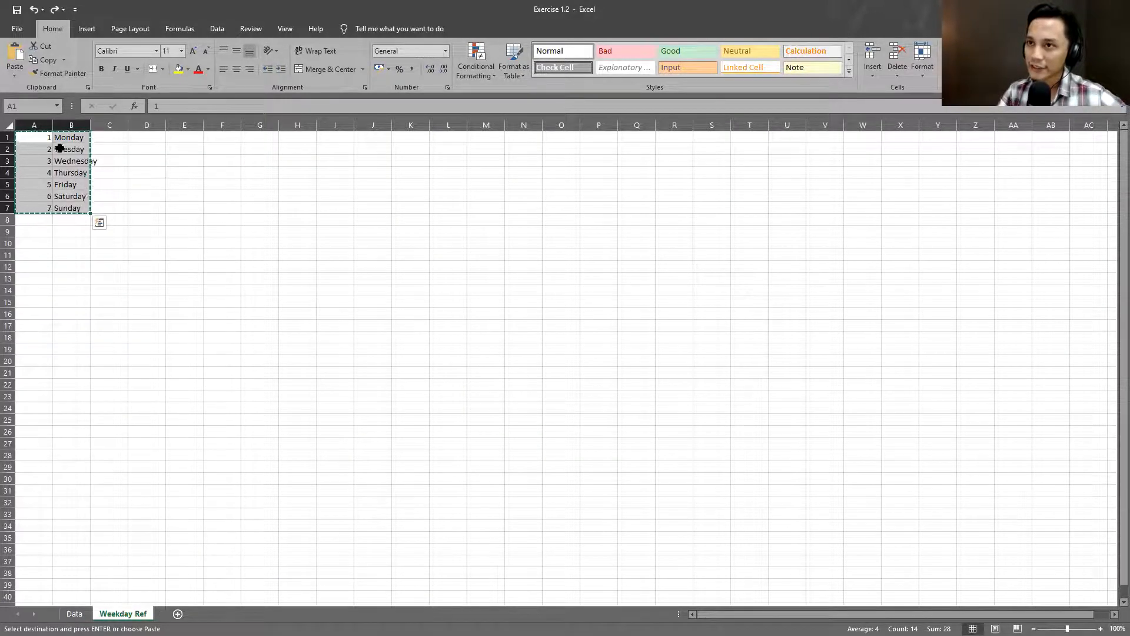
left_click(44, 137)
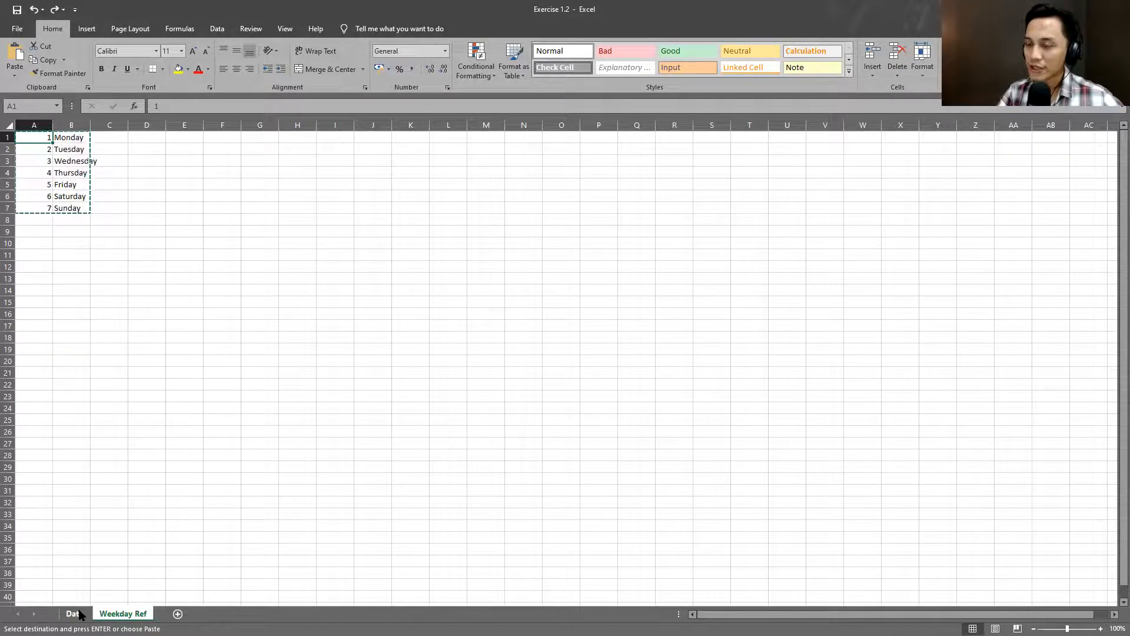
key("ctrl+Page_Up")
Enter =vlookup(H2;'Weekday Ref'!A:B;2) in cell I2 to return the day name from the Weekday Ref sheet
left_click(791, 210)
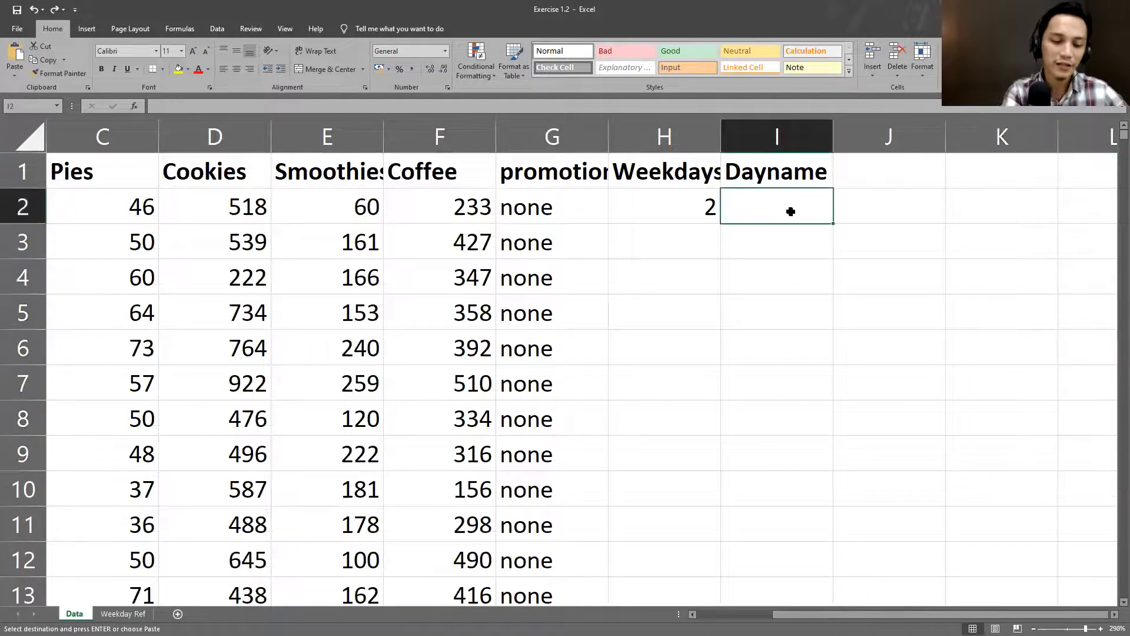
type("=vlookup")
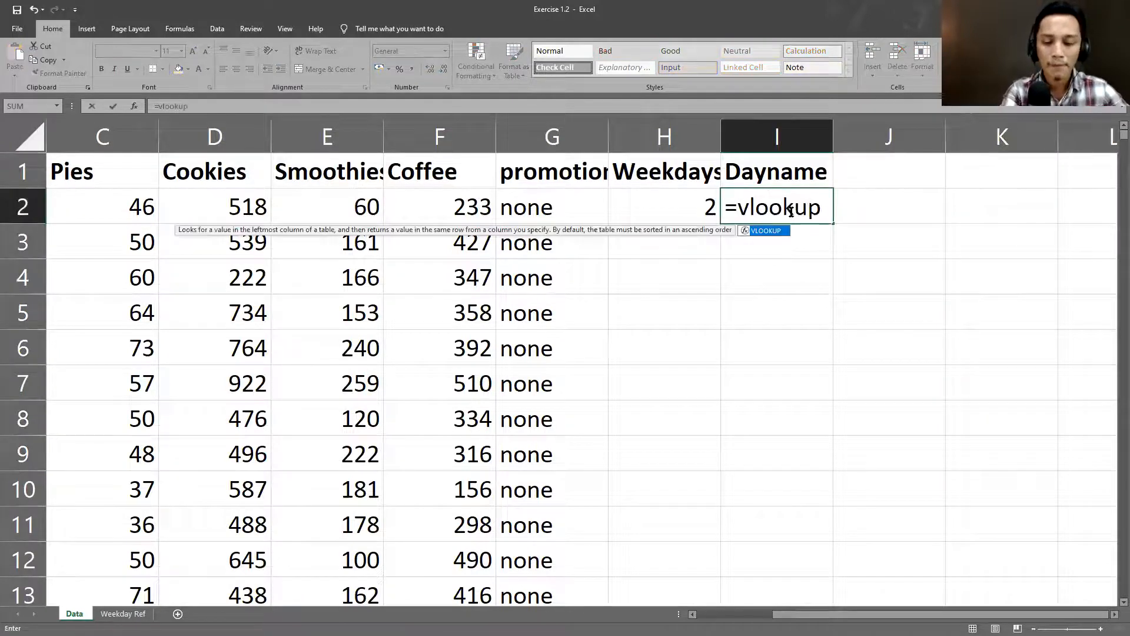
type("(")
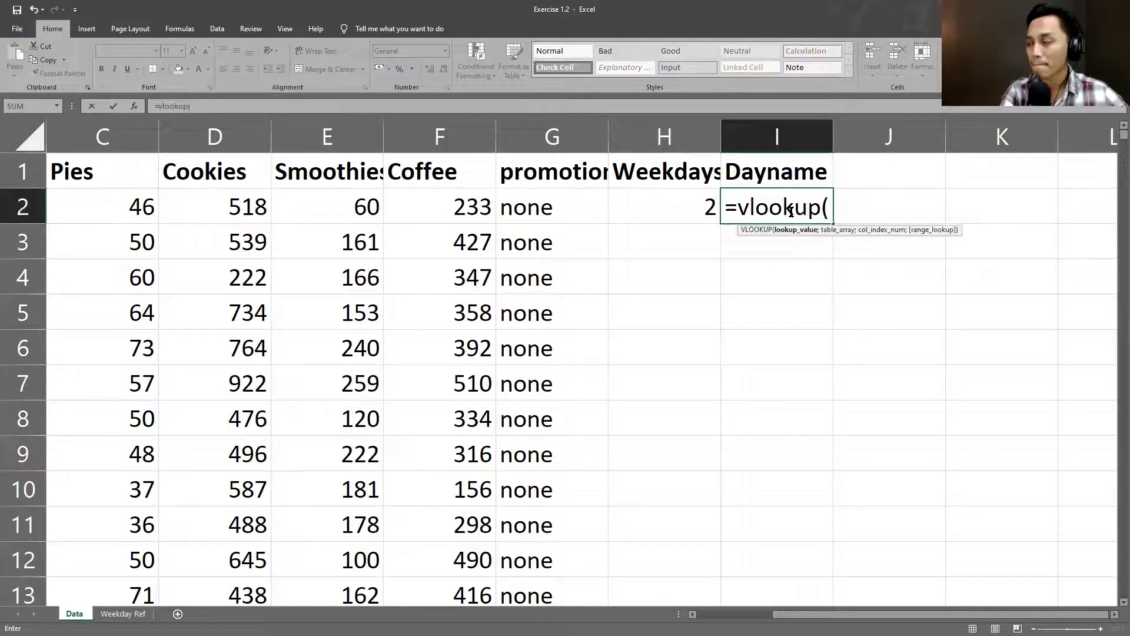
left_click(662, 207)
type(";")
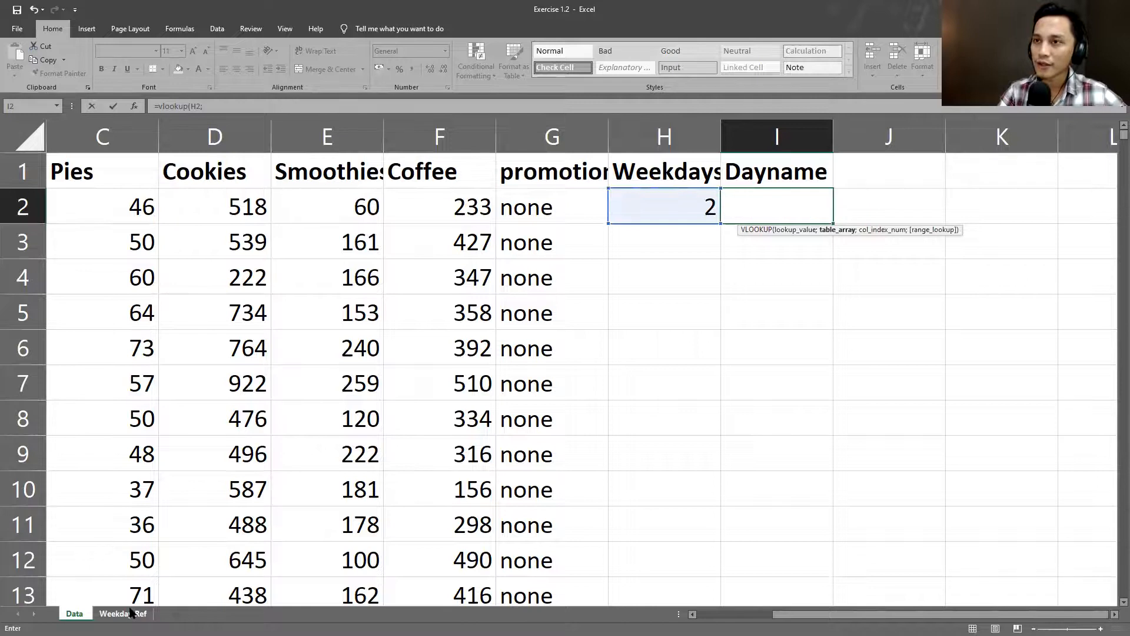
left_click(124, 613)
left_click_drag(56, 128, 73, 127)
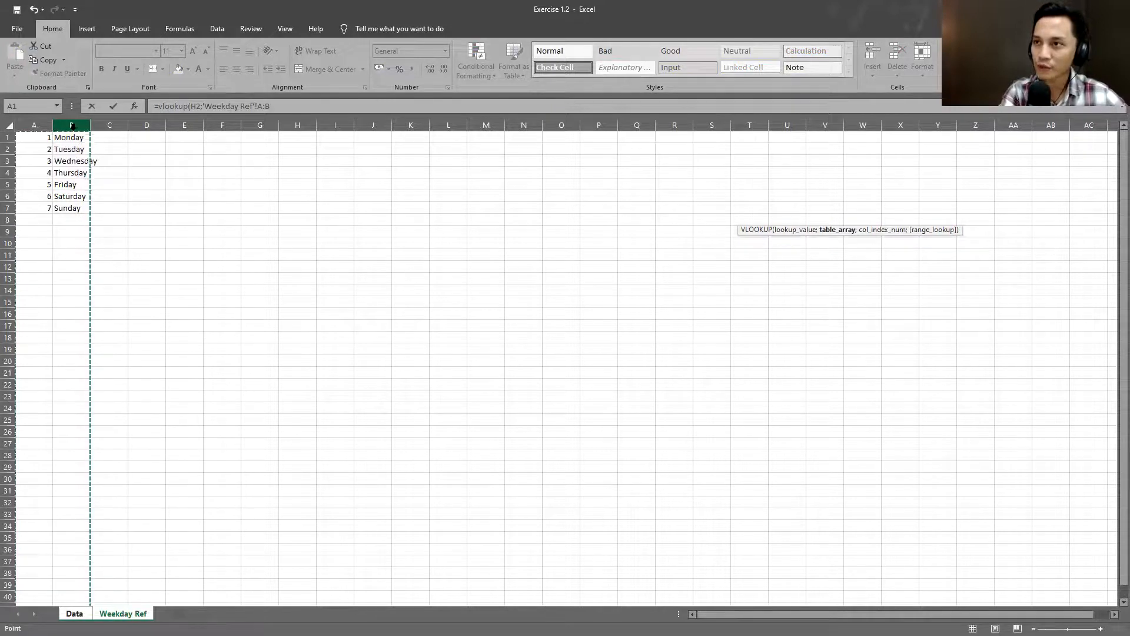
type(";")
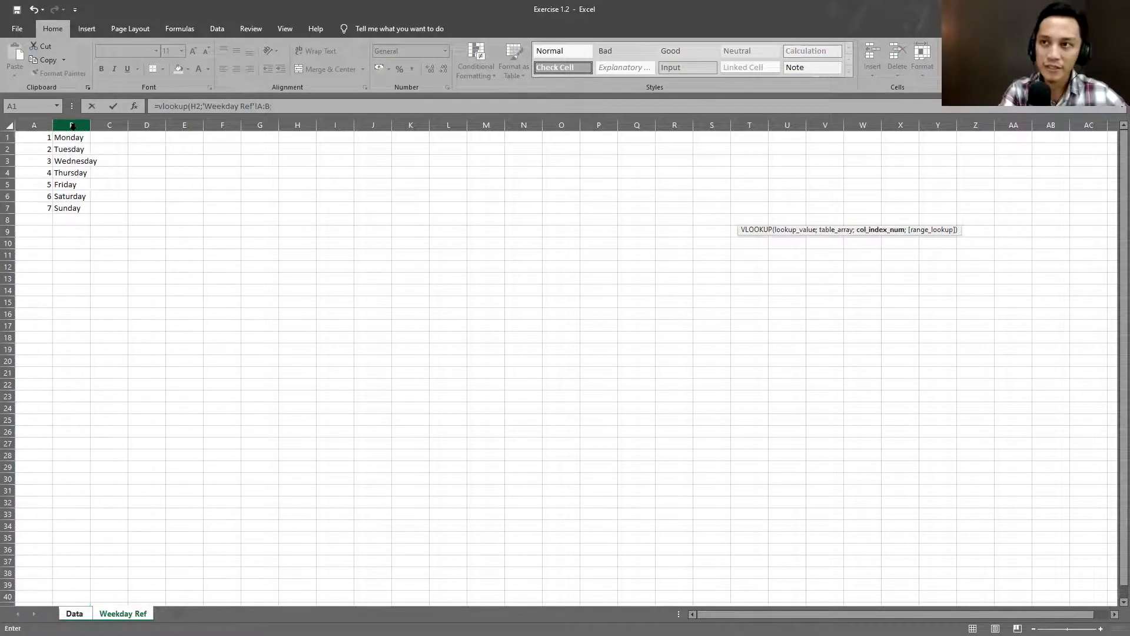
type("2")
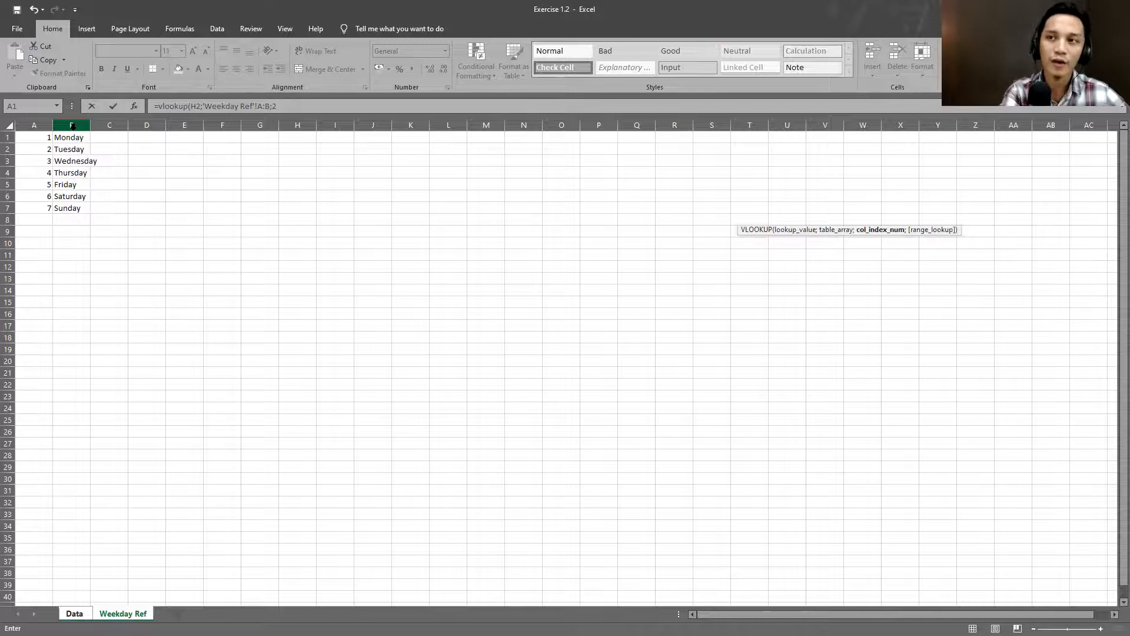
type(")")
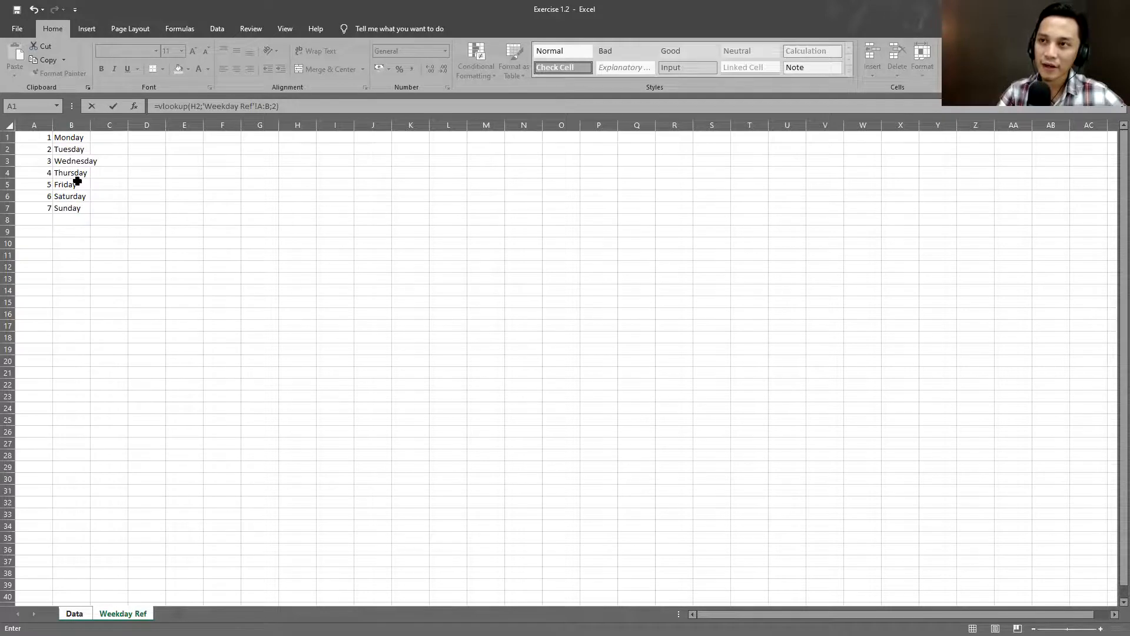
left_click(311, 106)
key("Return")
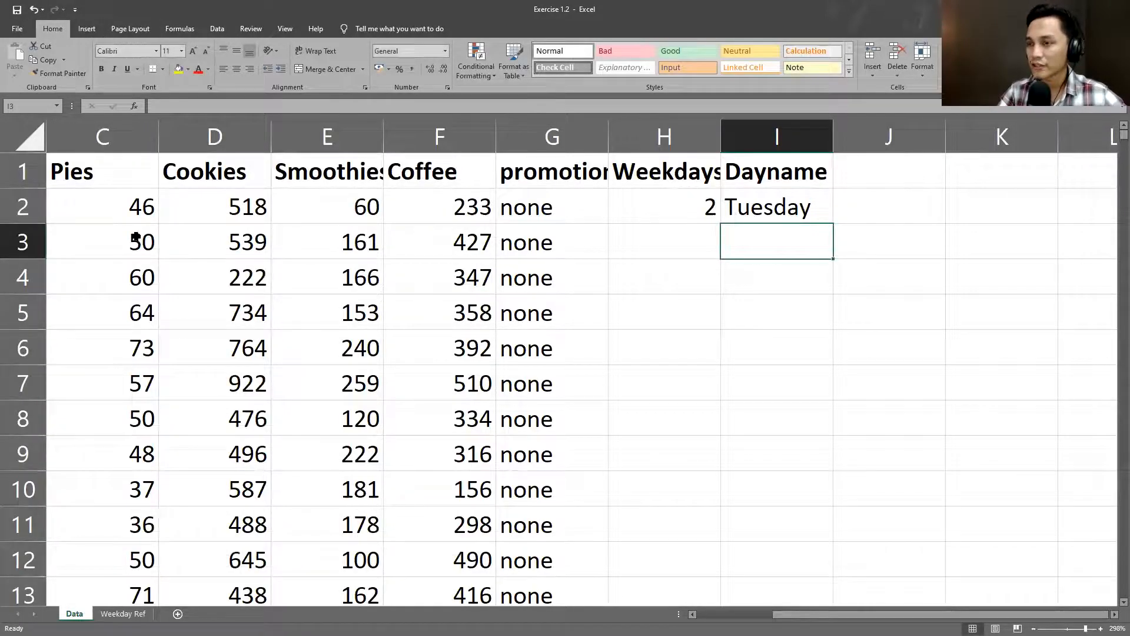
Copy the formulas in H2:I2 down the Weekdays and Dayname columns to the last data row, 1096
left_click_drag(662, 206, 762, 196)
key("ctrl+c")
key("Left")
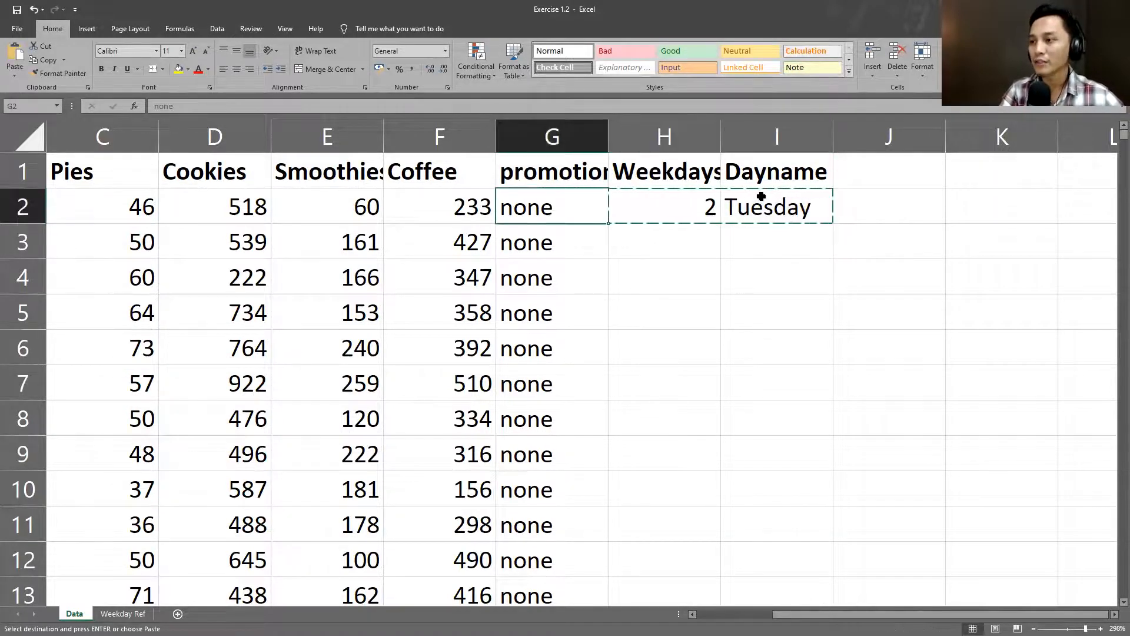
key("ctrl+Down")
key("Right")
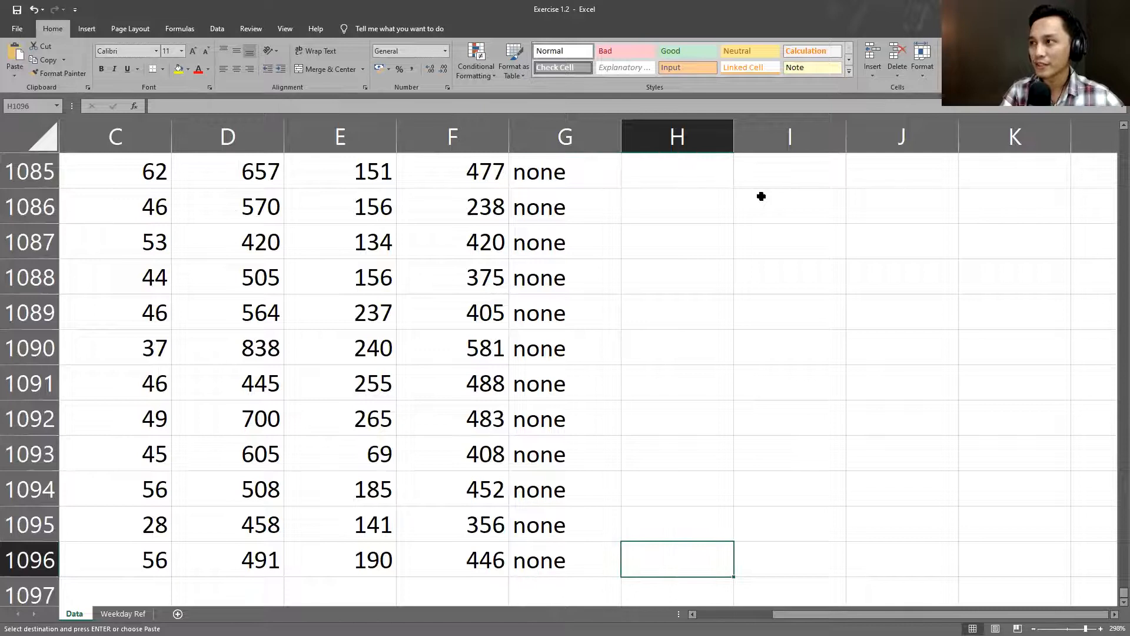
key("ctrl+shift+Up")
key("ctrl+shift+Right")
key("ctrl+shift+Left")
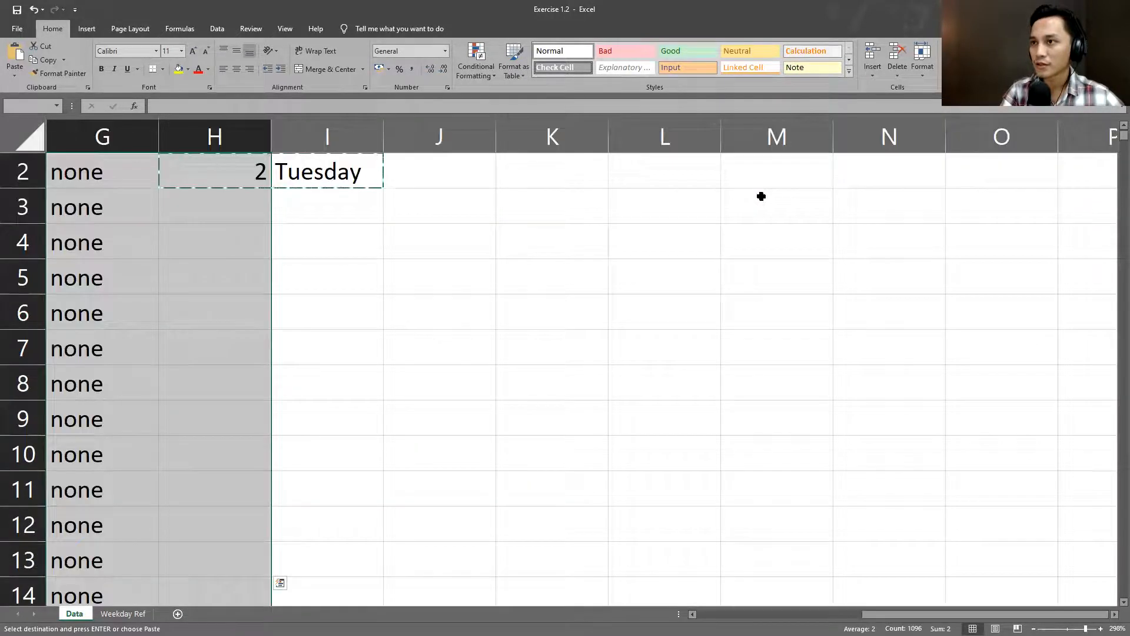
key("shift+Right")
key("ctrl+v")
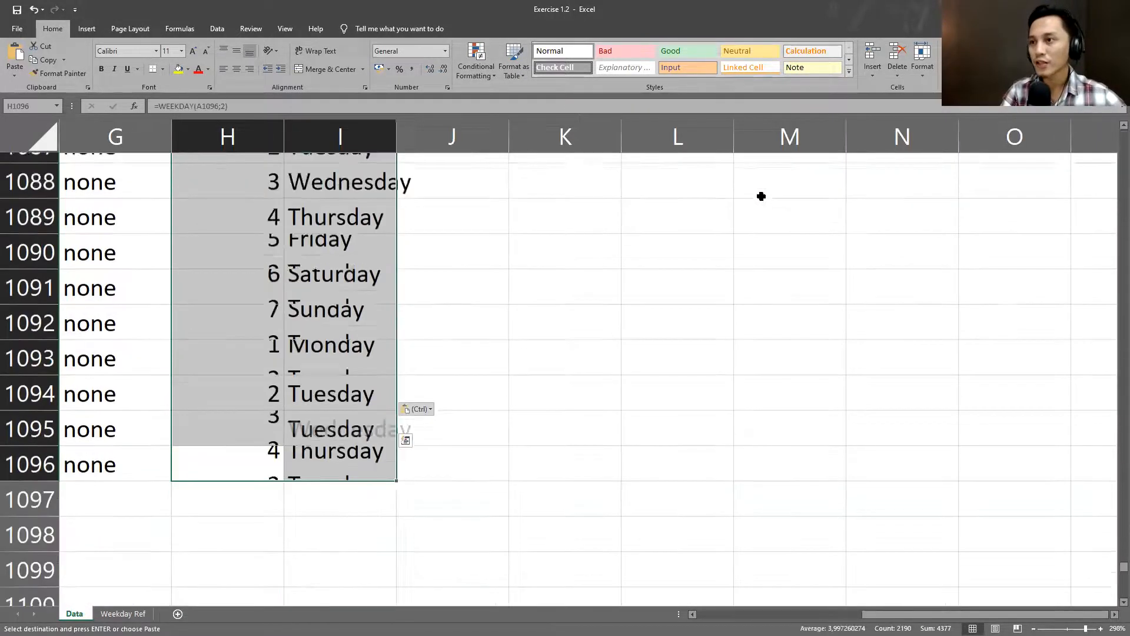
Examine the first rows of the data from Date across to Dayname to check the filled weekday numbers and names
key("Left")
key("Right")
key("ctrl+Up")
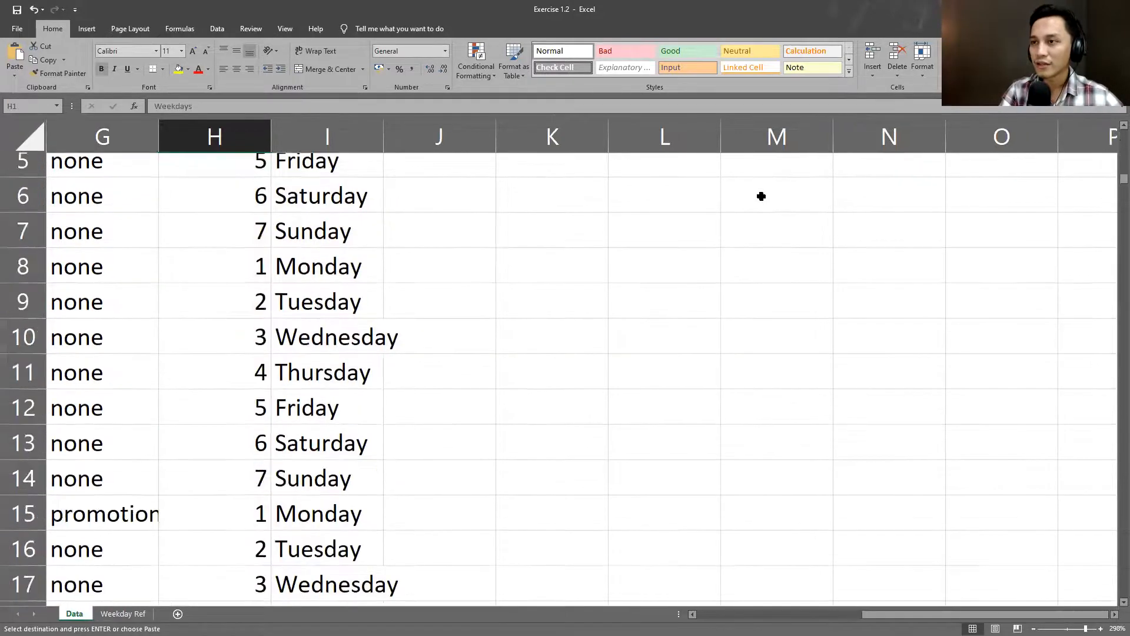
key("Left")
key("Left")
key("Left")
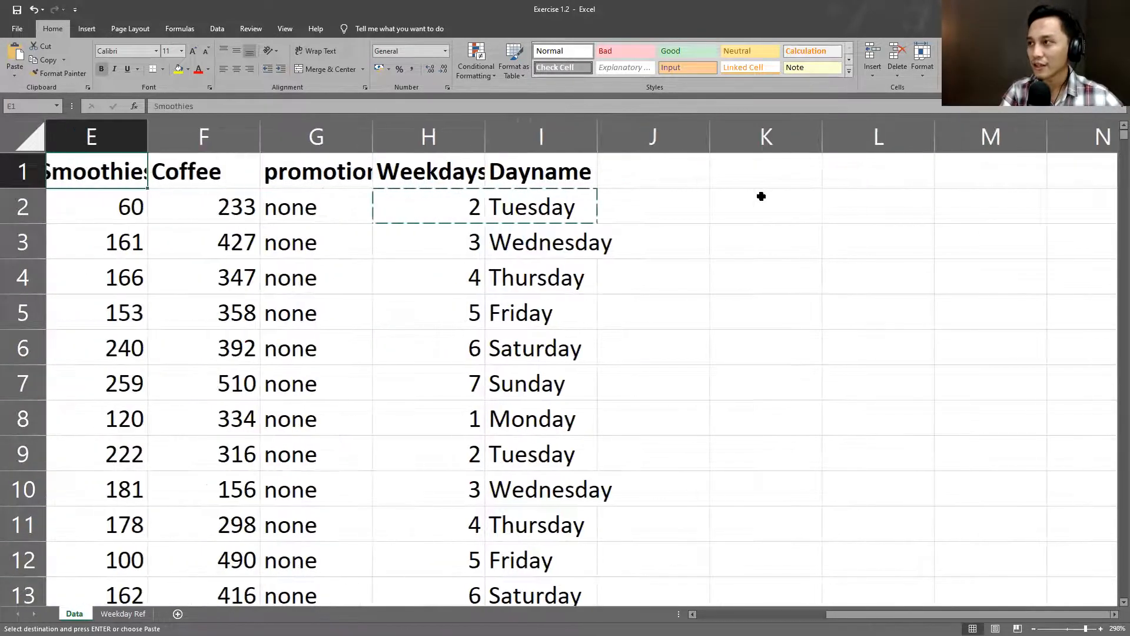
key("Left")
key("Left")
key("Left")
key("Left")
key("Down")
key("Right")
key("Right")
key("Right")
key("Right")
key("Right")
key("Right")
key("Right")
key("Right")
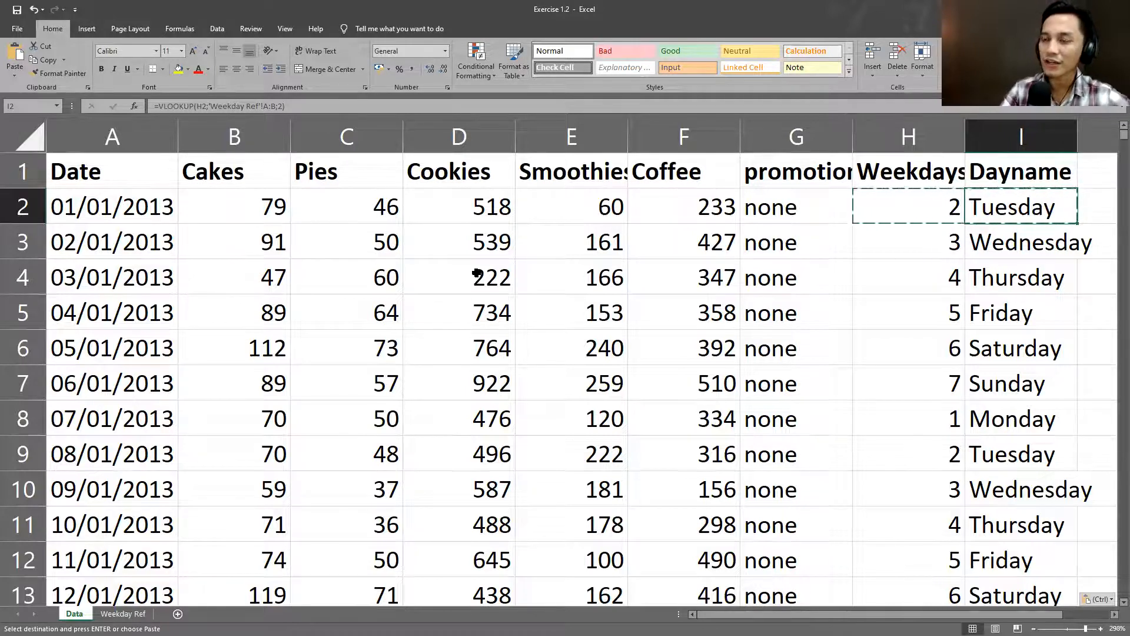
Create a PivotTable on a new worksheet from columns A to I of the Data sheet
left_click_drag(157, 128, 1046, 170)
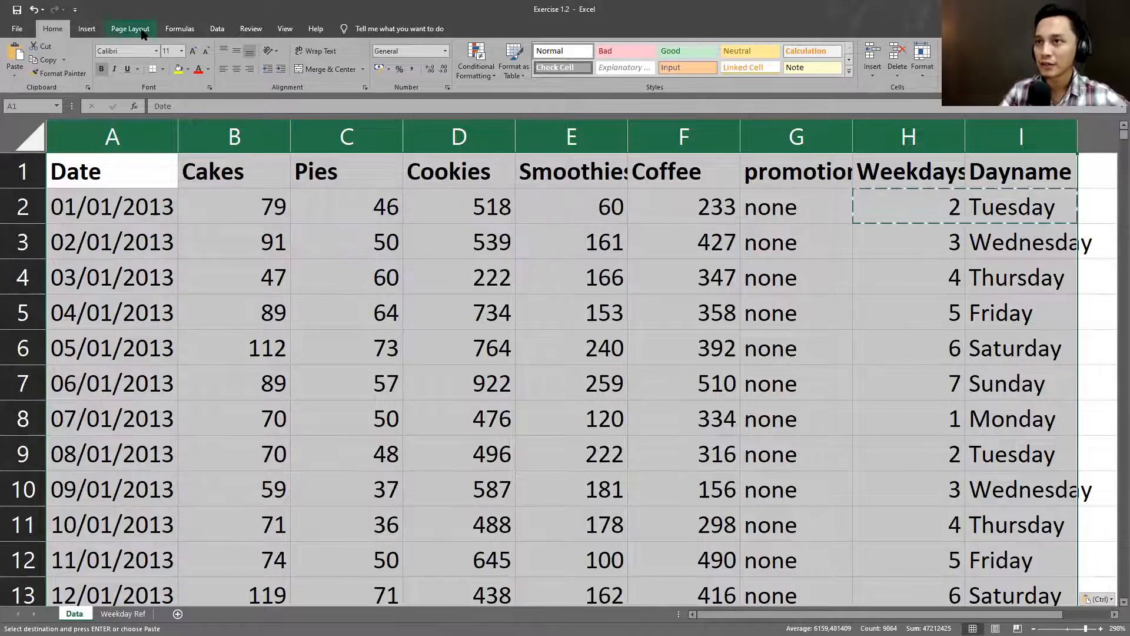
left_click(88, 30)
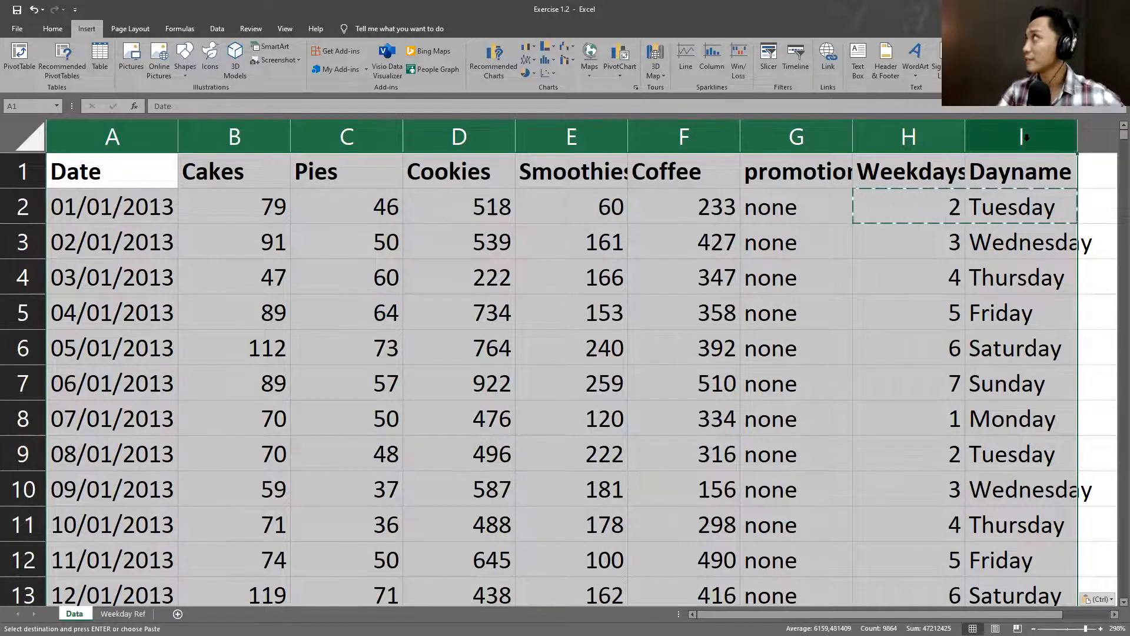
left_click(27, 73)
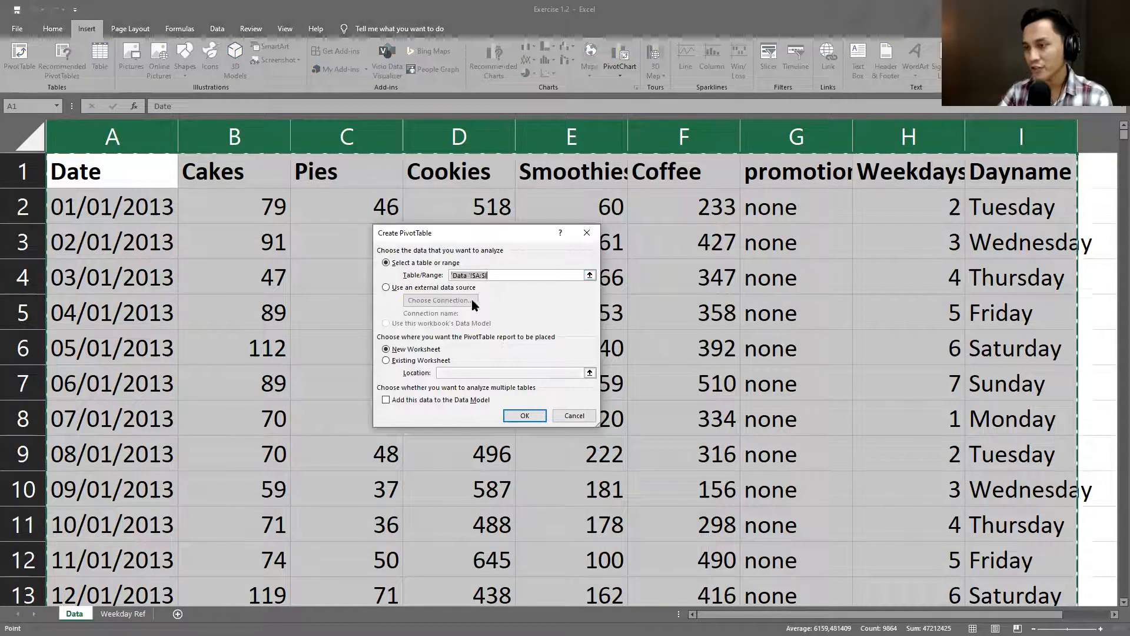
left_click(524, 416)
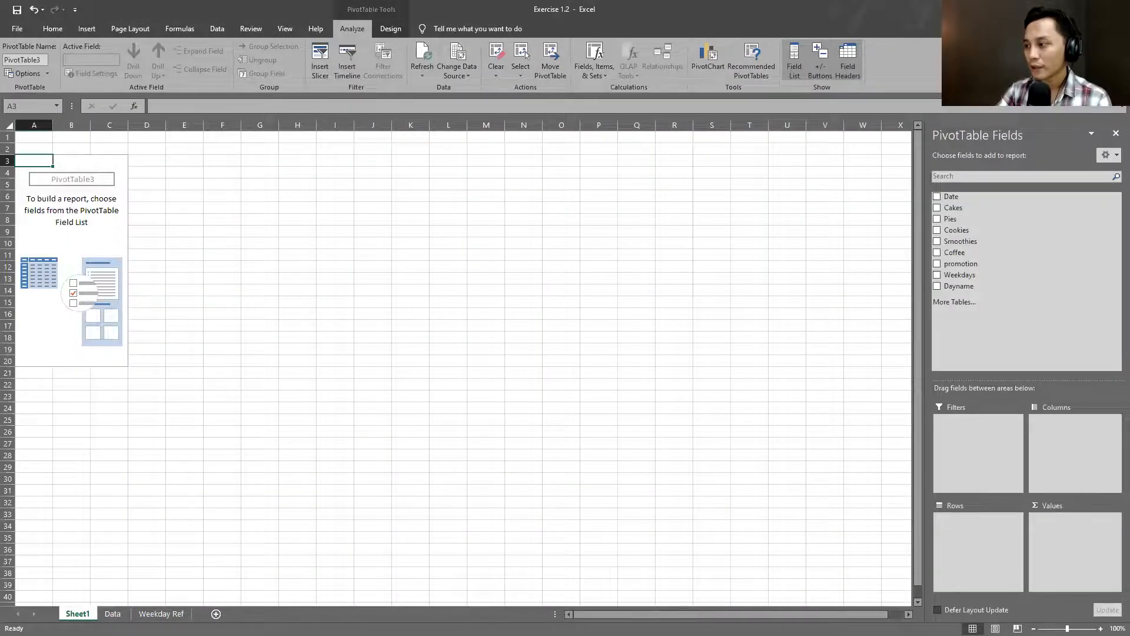
left_click(1076, 628)
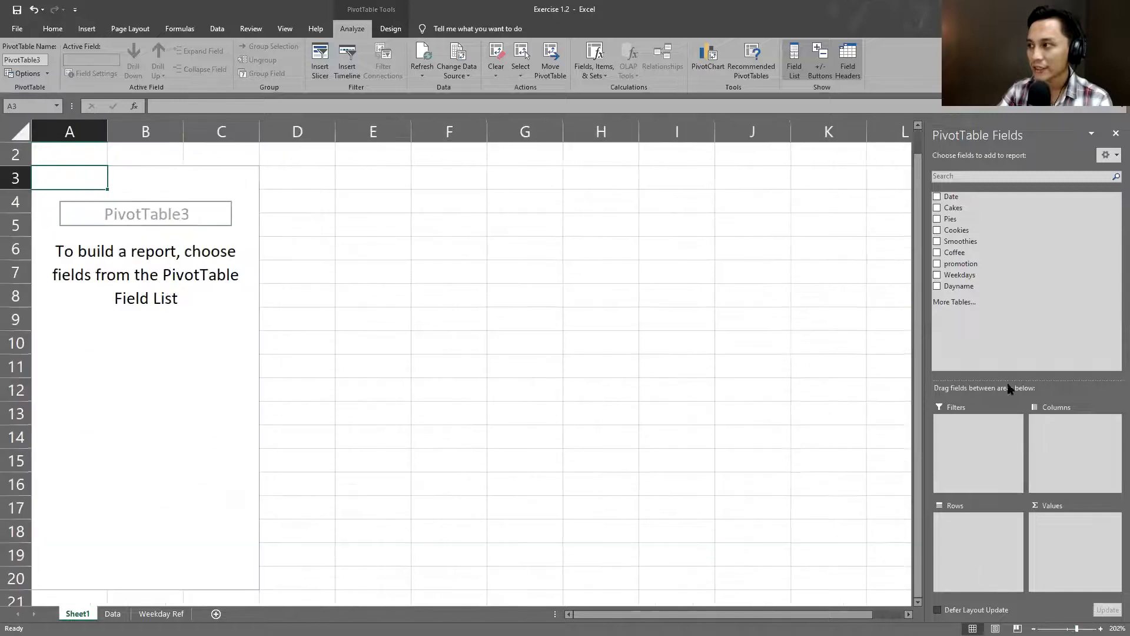
Try the Date field as the pivot table's rows, and remove it together with the Quarters and Years fields
left_click_drag(961, 196, 996, 550)
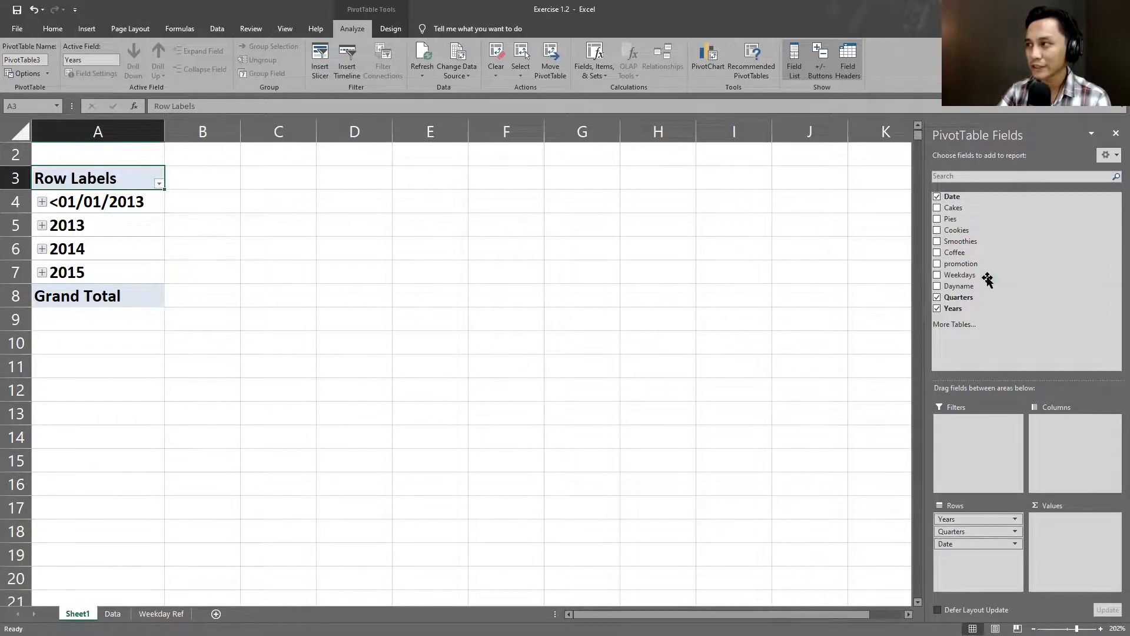
left_click(937, 298)
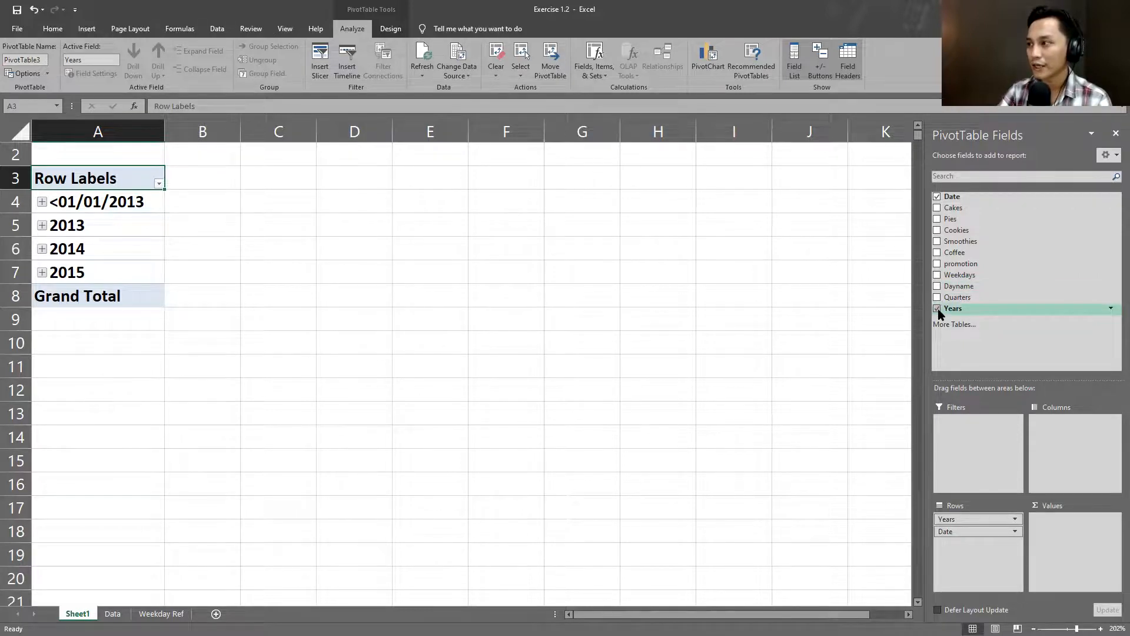
left_click(938, 310)
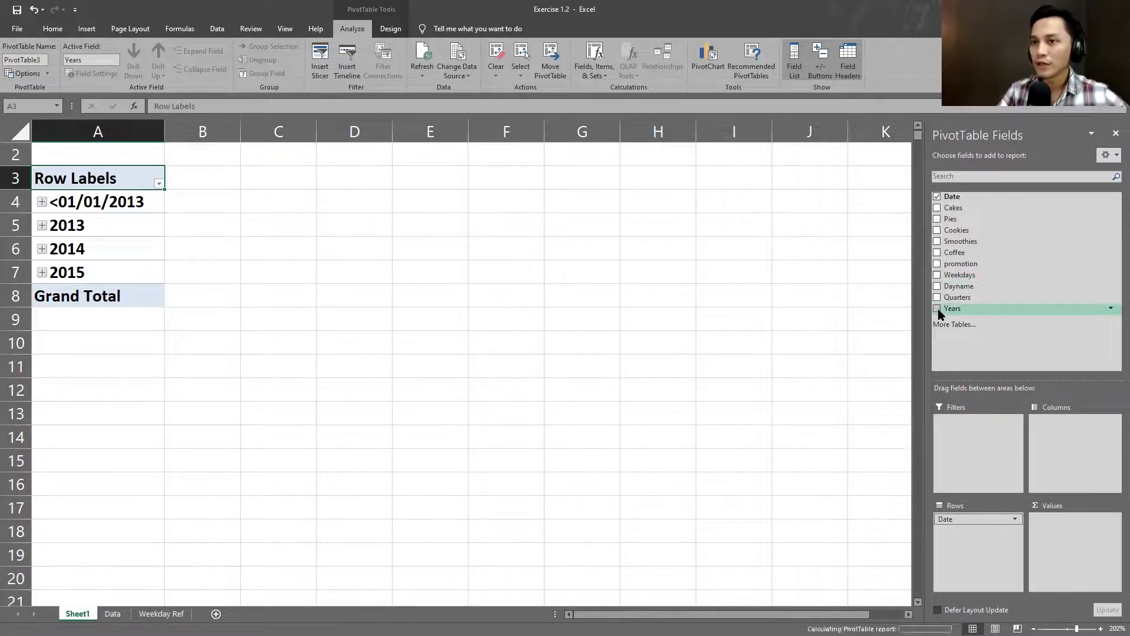
left_click(937, 196)
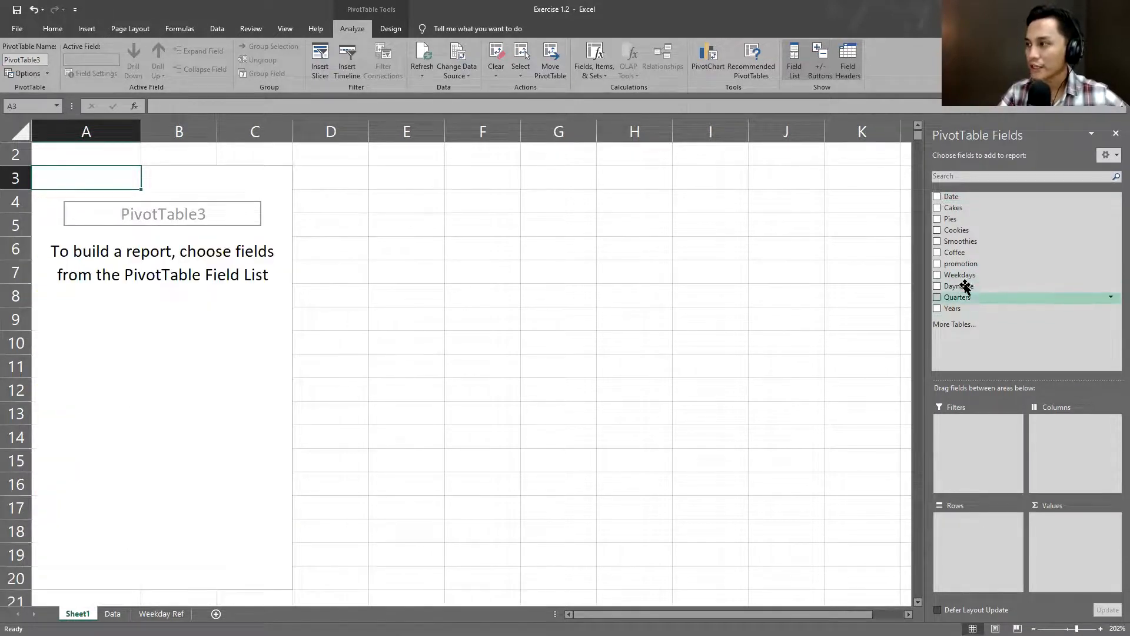
Add Dayname to the pivot table's rows, trying the Date field beneath it and taking Date out again
left_click_drag(965, 290, 974, 545)
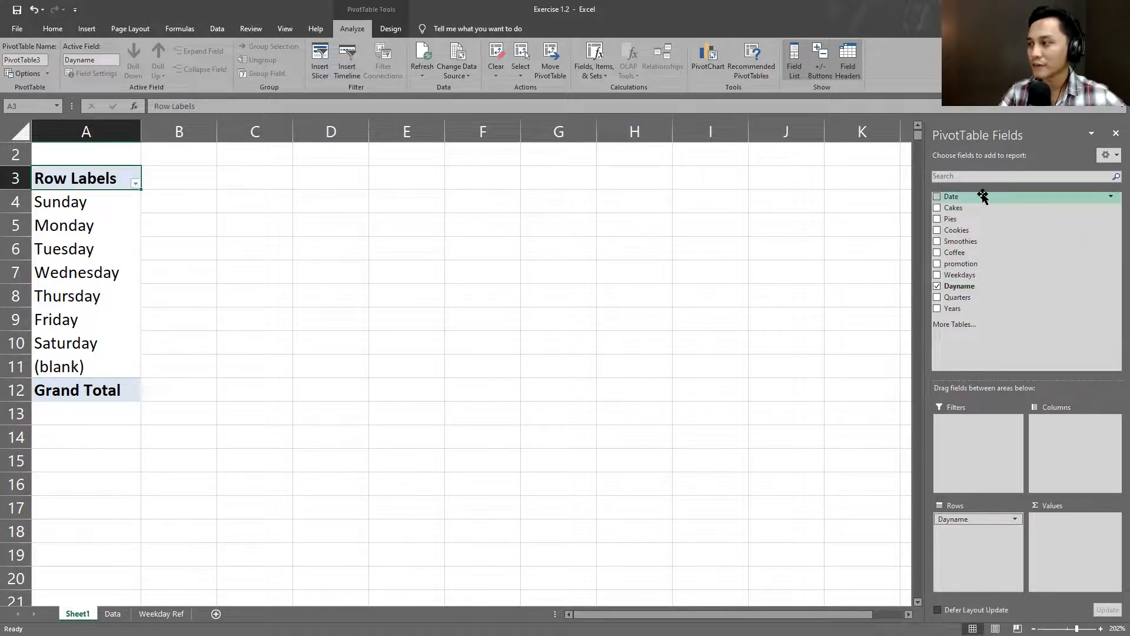
left_click(937, 197)
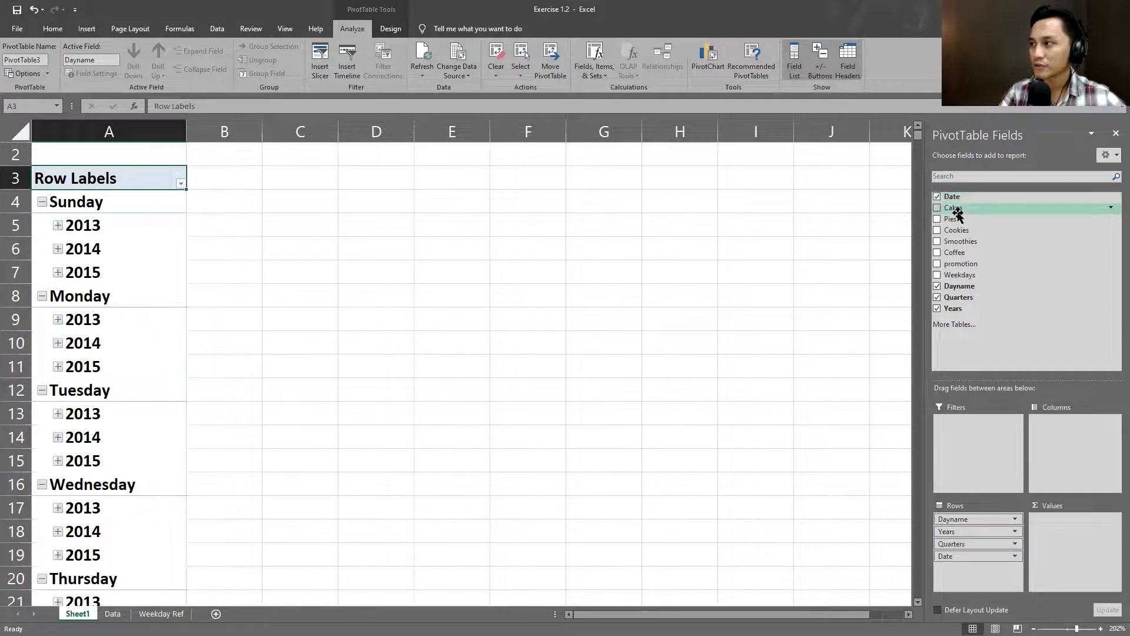
key("ctrl+z")
left_click(938, 196)
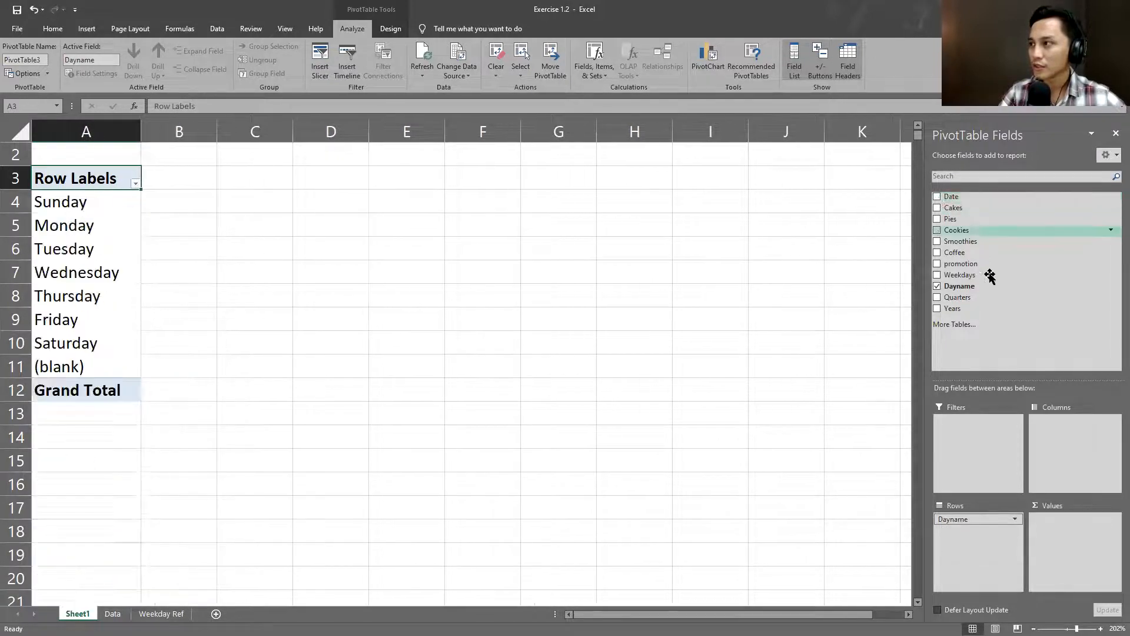
Add Cakes, Pies, Cookies, Smoothies and Coffee to the pivot table as summed values
left_click(938, 208)
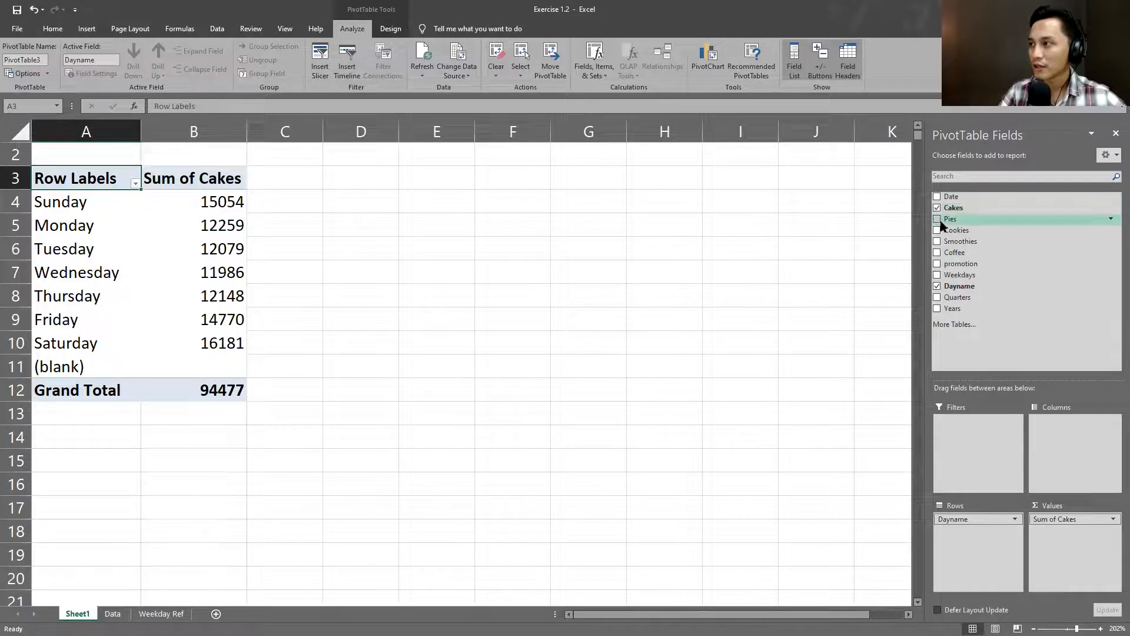
left_click(938, 219)
left_click(938, 230)
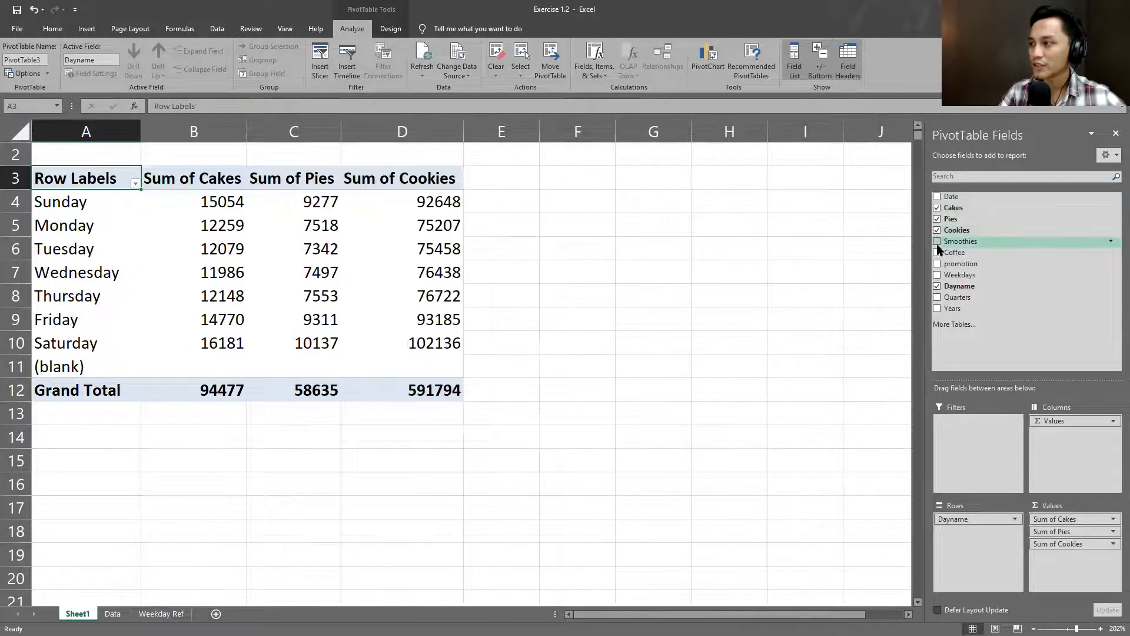
left_click(937, 241)
left_click(937, 252)
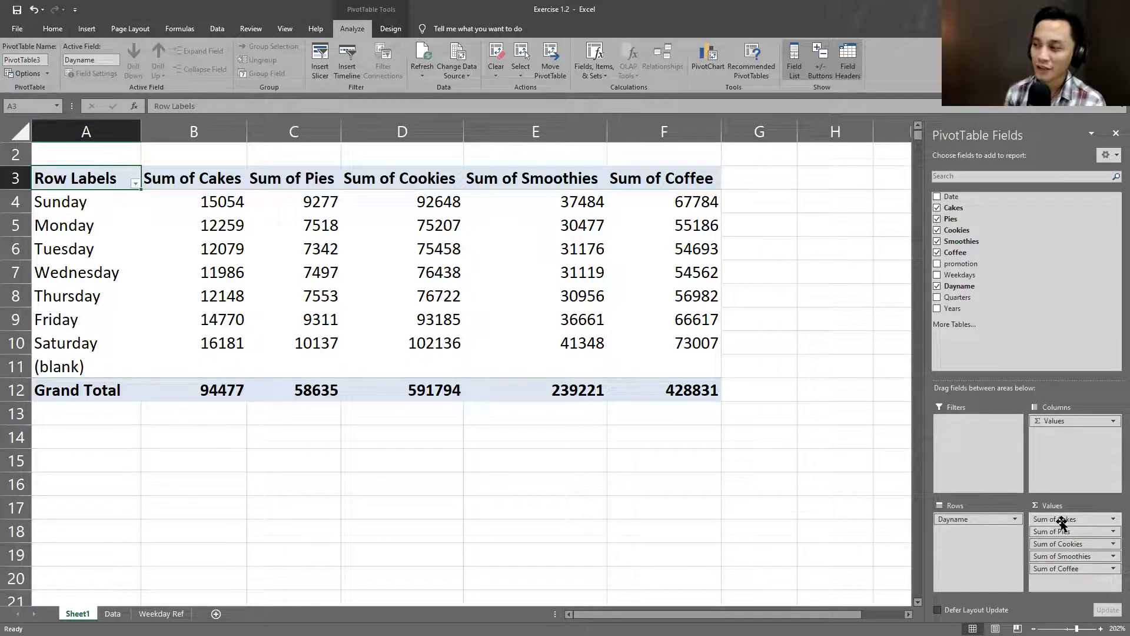
Summarize the Cakes and Pies values in the pivot table by Average
left_click(1112, 519)
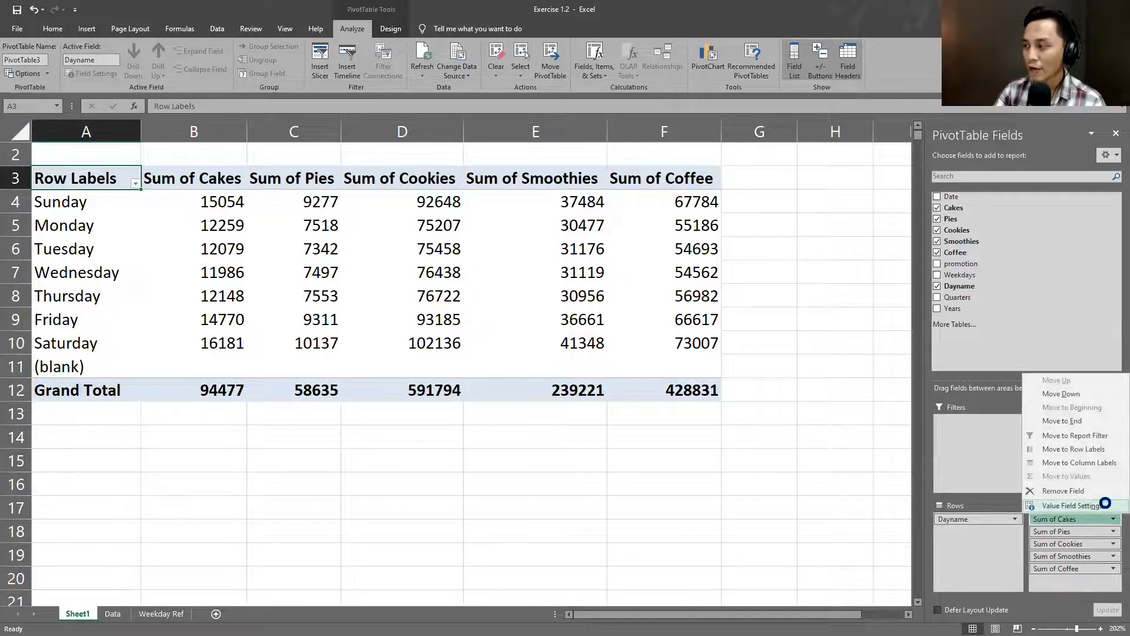
left_click(1097, 505)
left_click(412, 353)
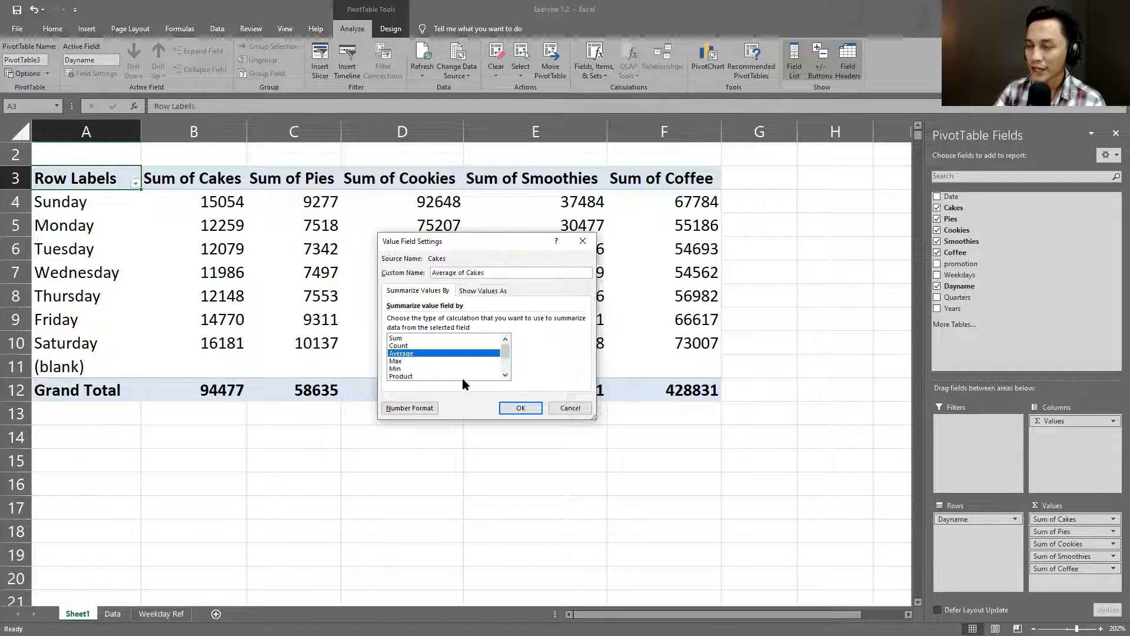
left_click(517, 409)
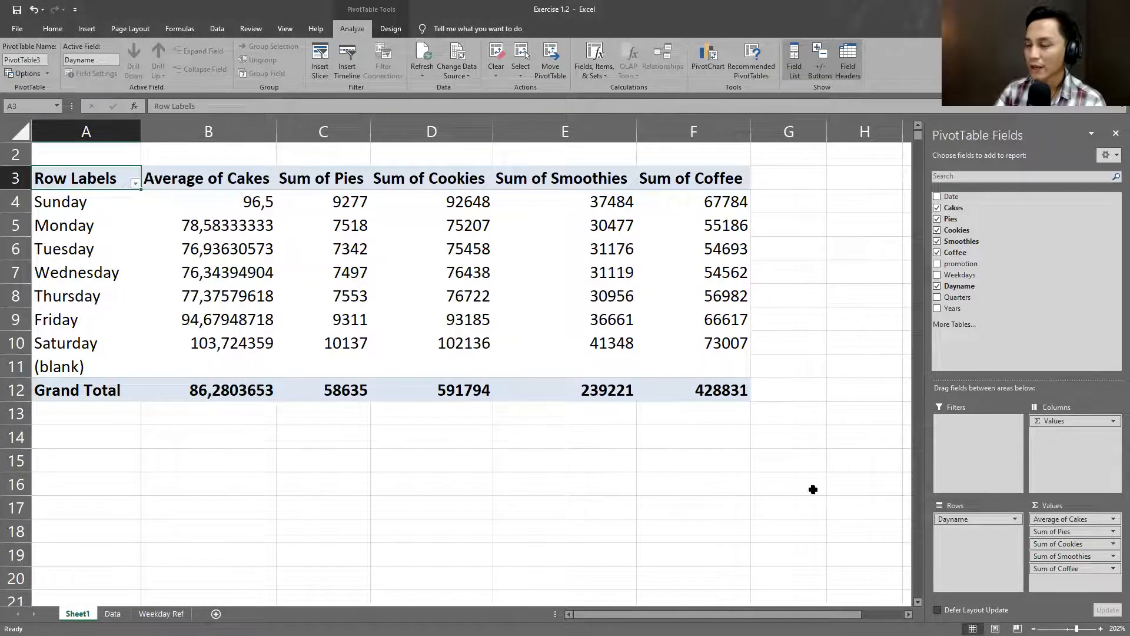
left_click(1096, 532)
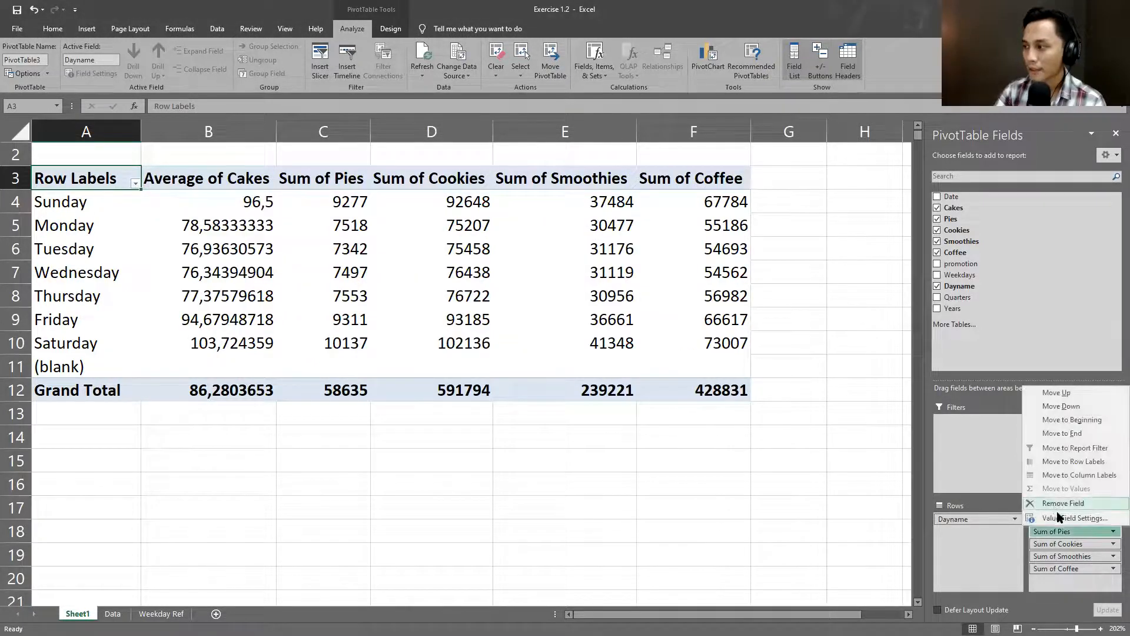
left_click(1066, 517)
left_click(410, 354)
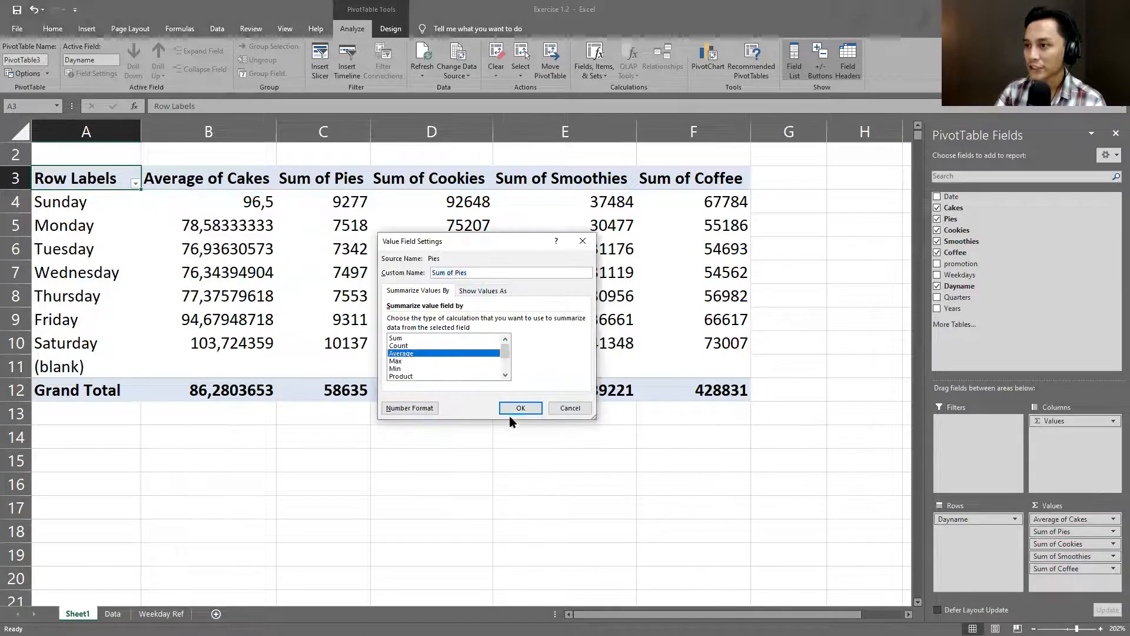
left_click(519, 409)
Change the pivot table's Cookies value to be summarized by Average
left_click(1110, 544)
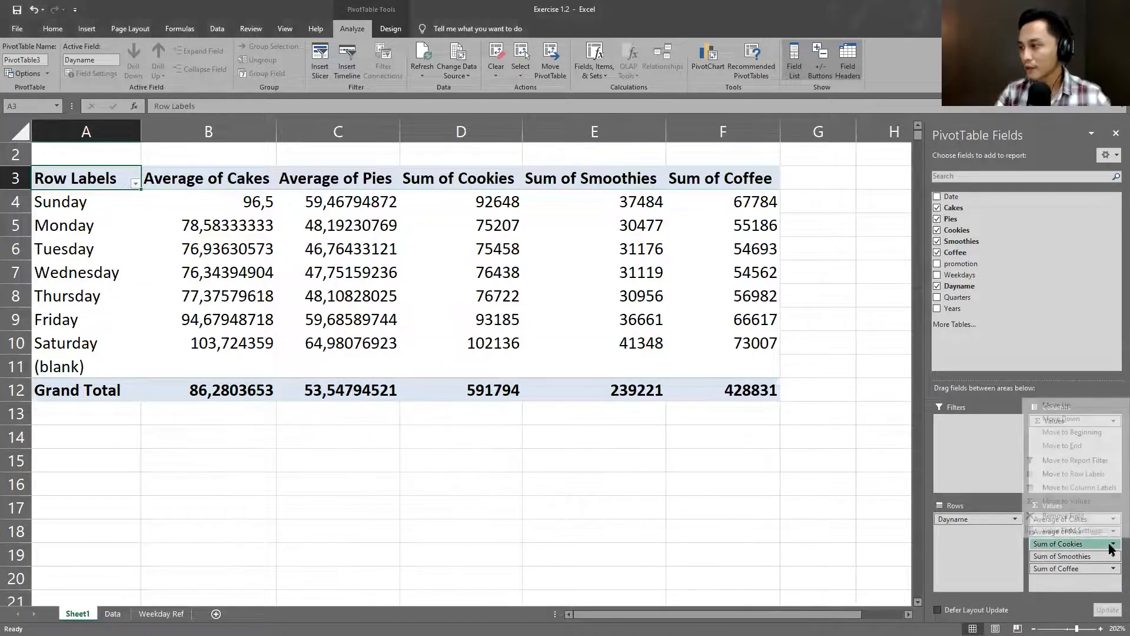
left_click(1088, 547)
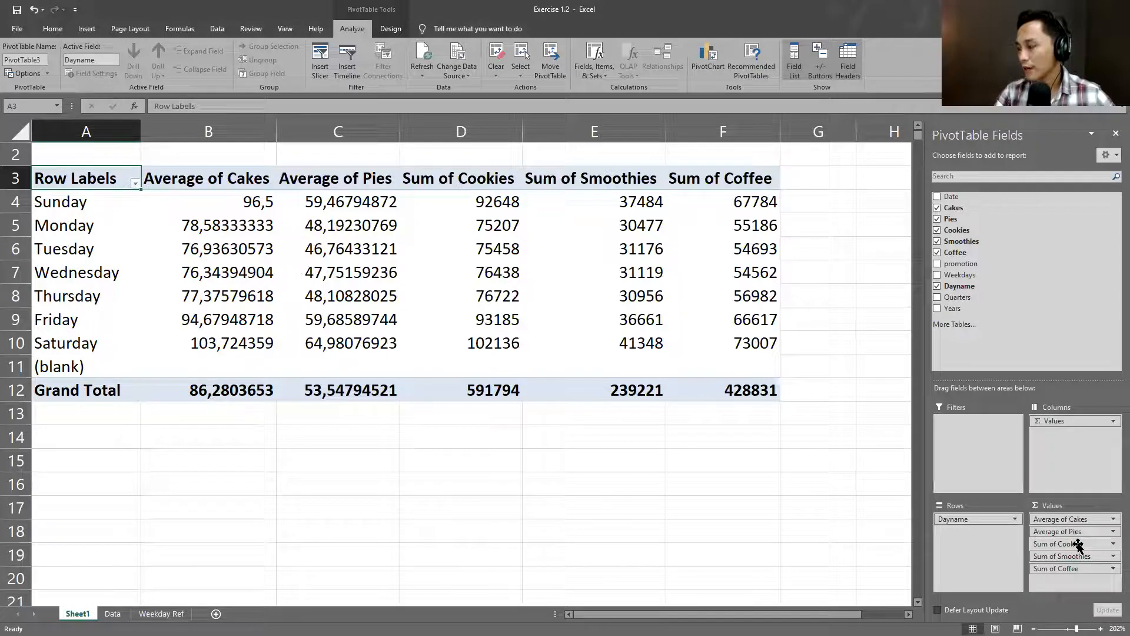
left_click(1083, 556)
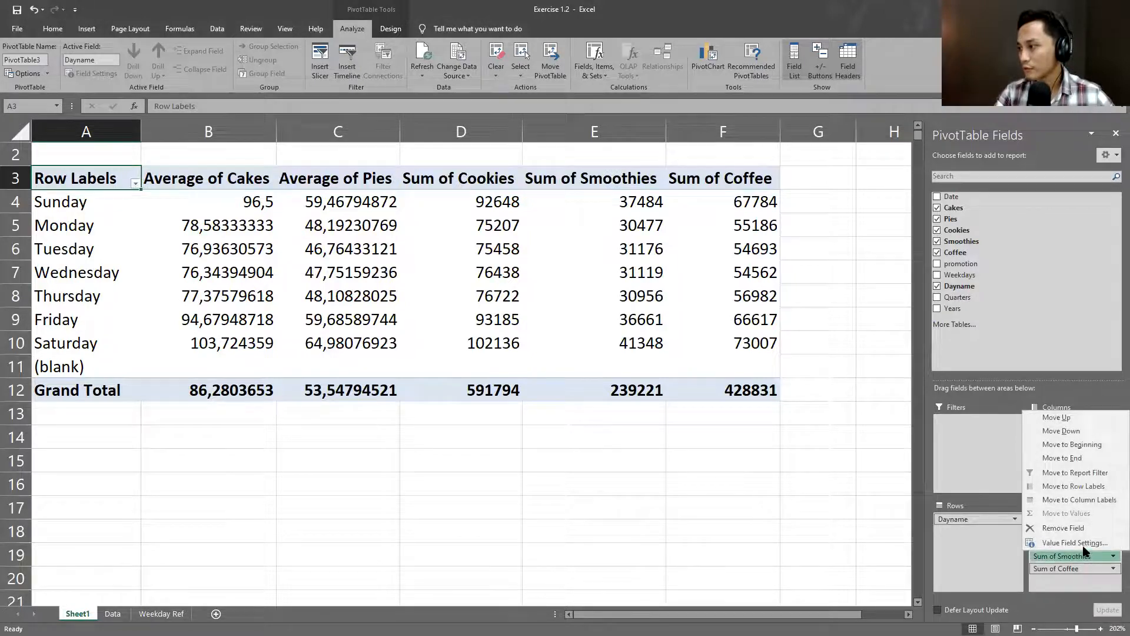
left_click(1051, 580)
left_click(1113, 545)
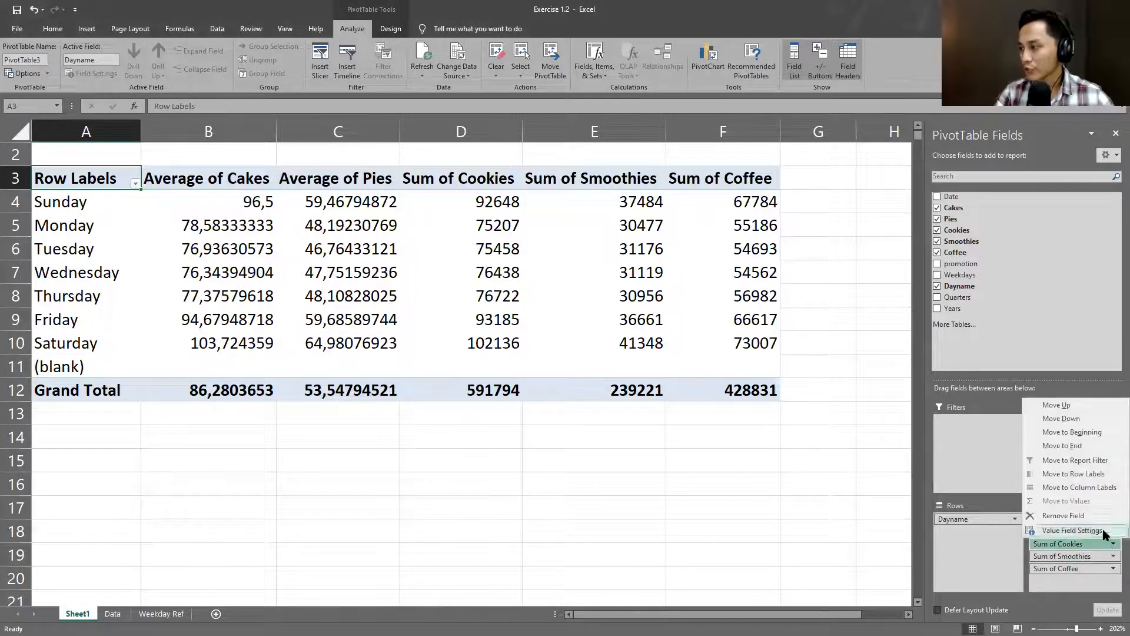
left_click(1102, 532)
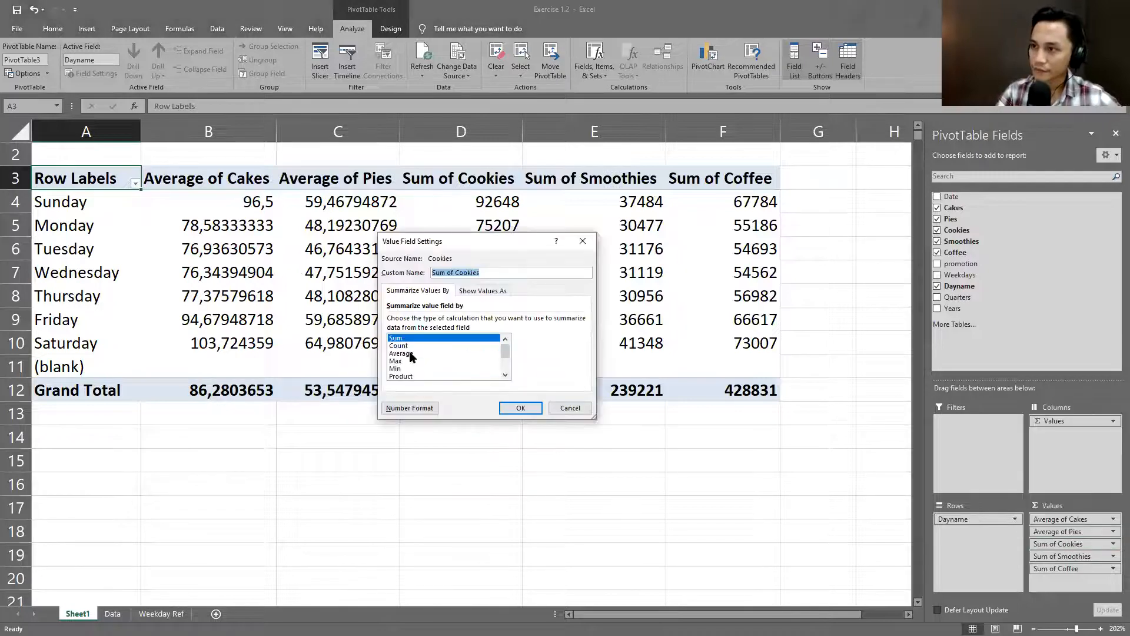
left_click(416, 356)
left_click(517, 409)
Switch the Smoothies and Coffee values of the pivot table to the Average calculation
left_click(1099, 557)
left_click(1067, 543)
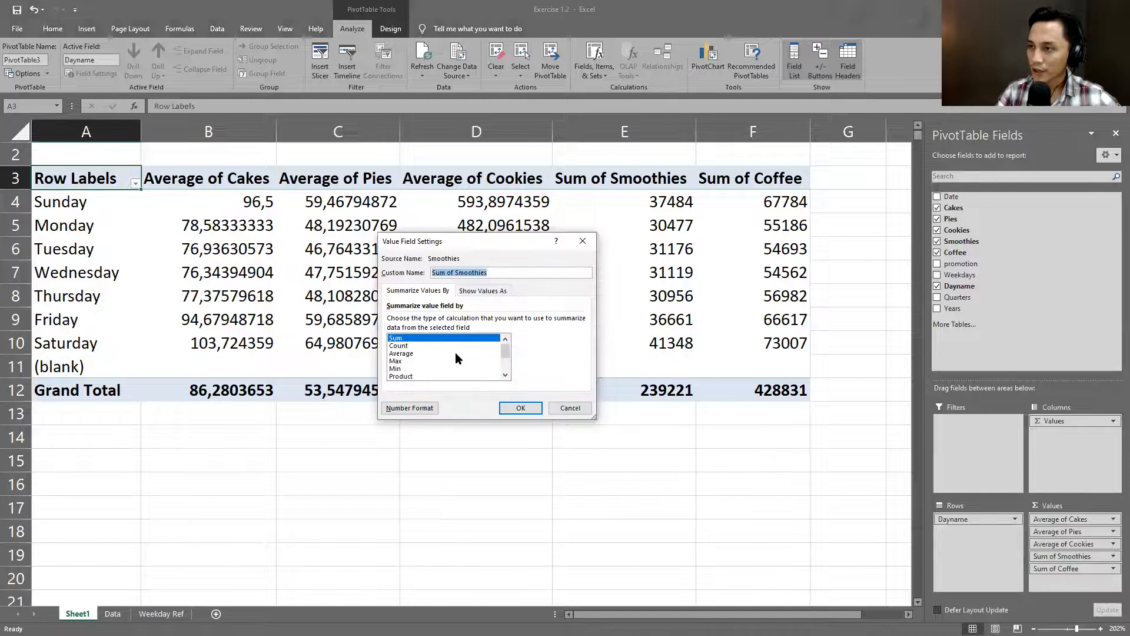
left_click(447, 354)
left_click(508, 412)
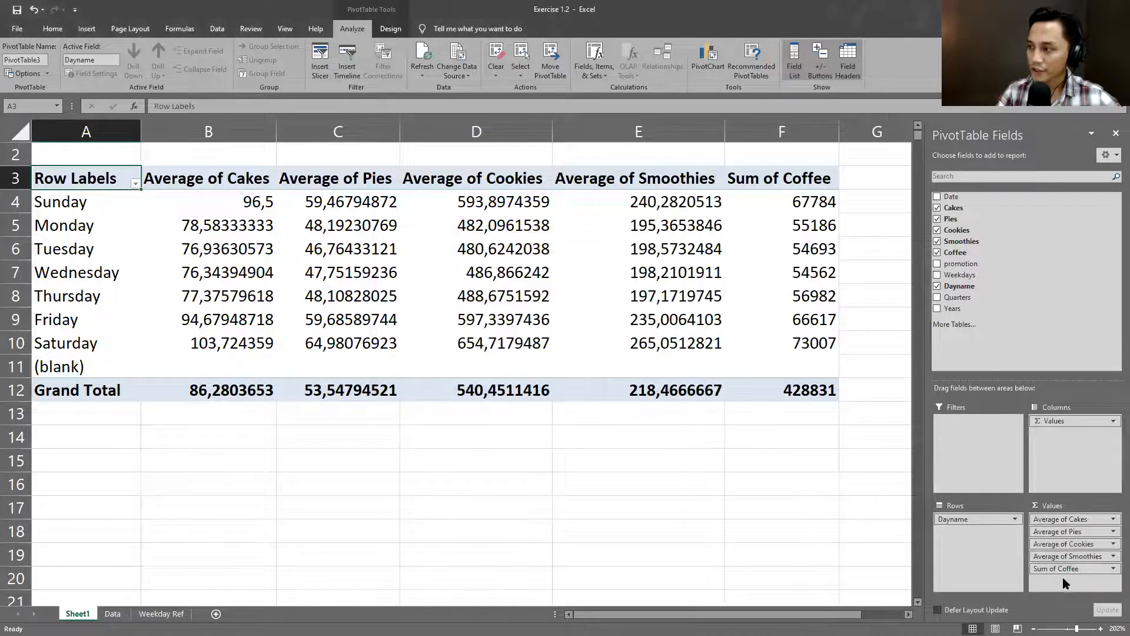
left_click(1059, 569)
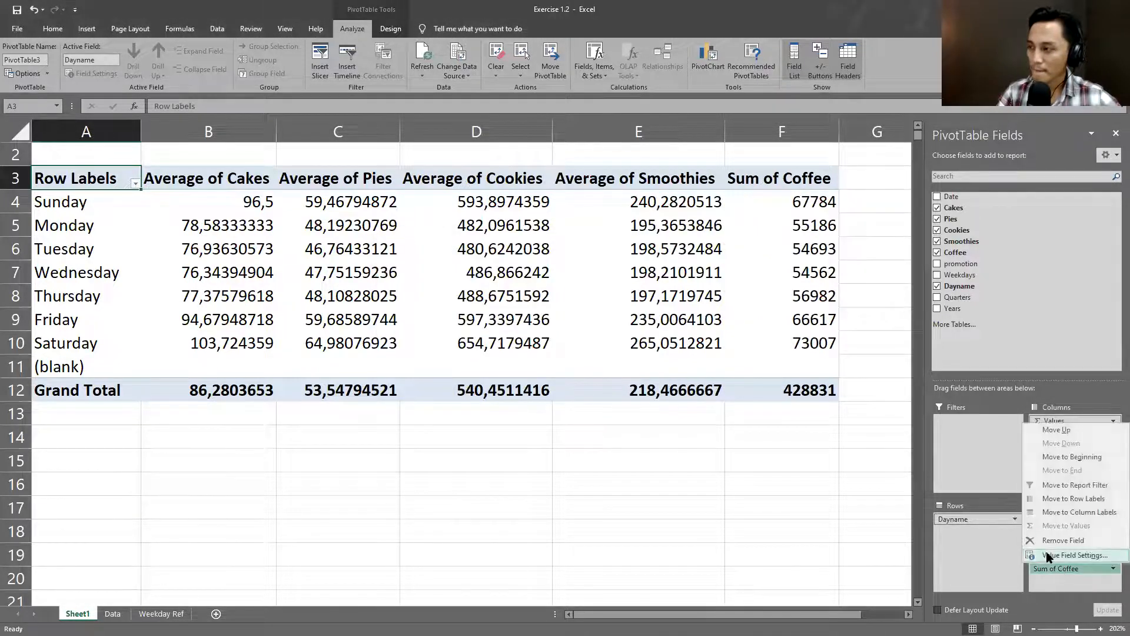
left_click(1046, 555)
left_click(416, 354)
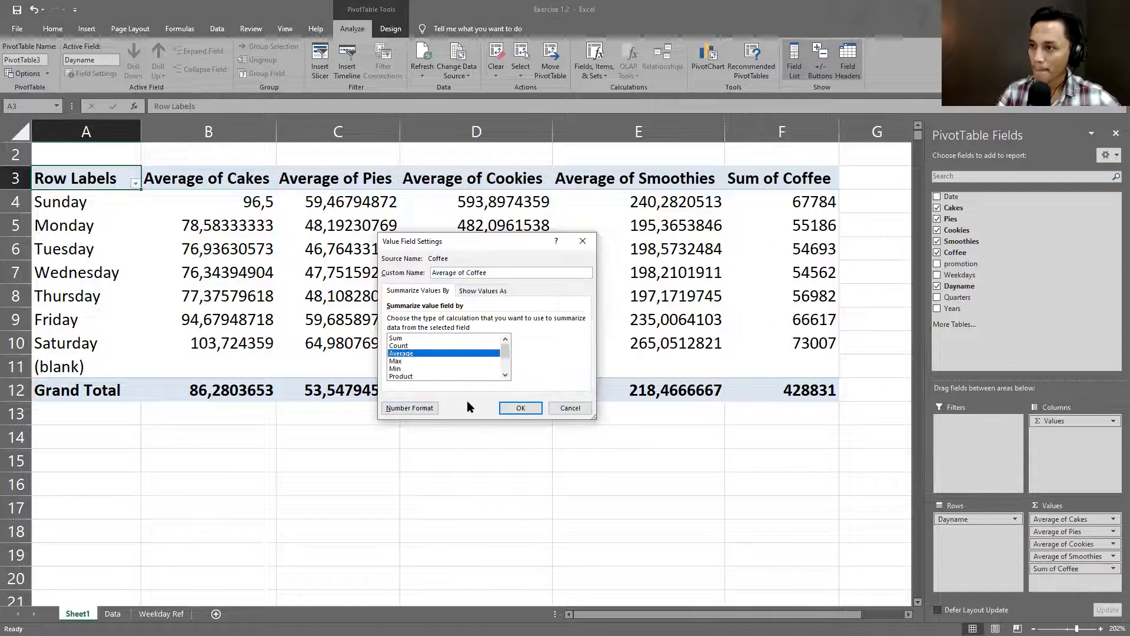
left_click(507, 408)
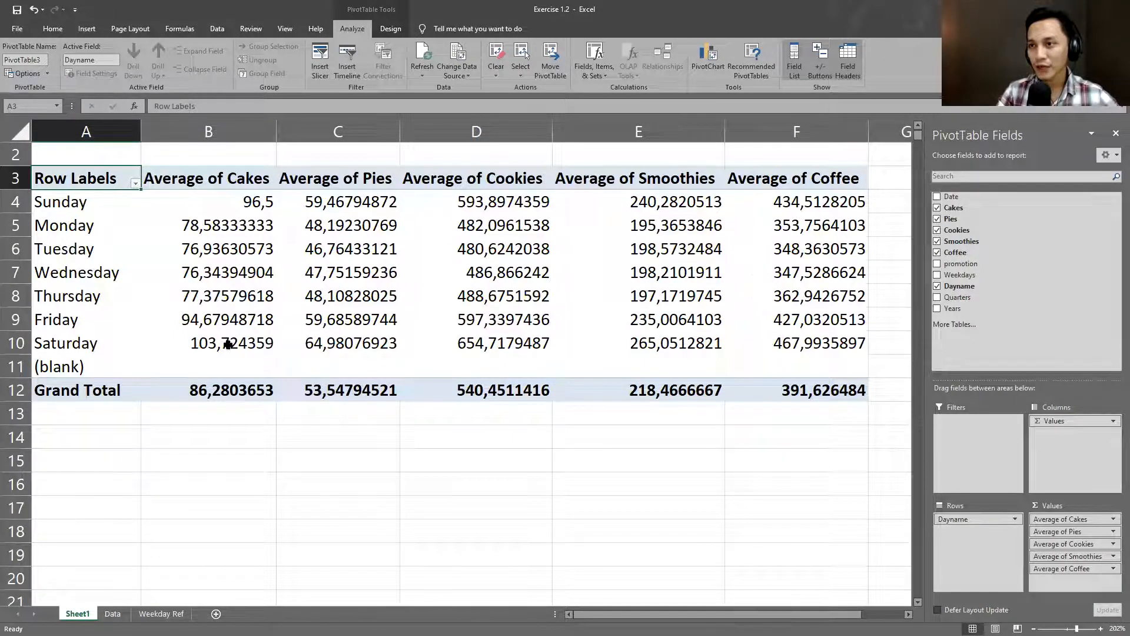
Format the pivot table's averages and grand totals in B4:F12 to show one decimal place
mouse_move(228, 346)
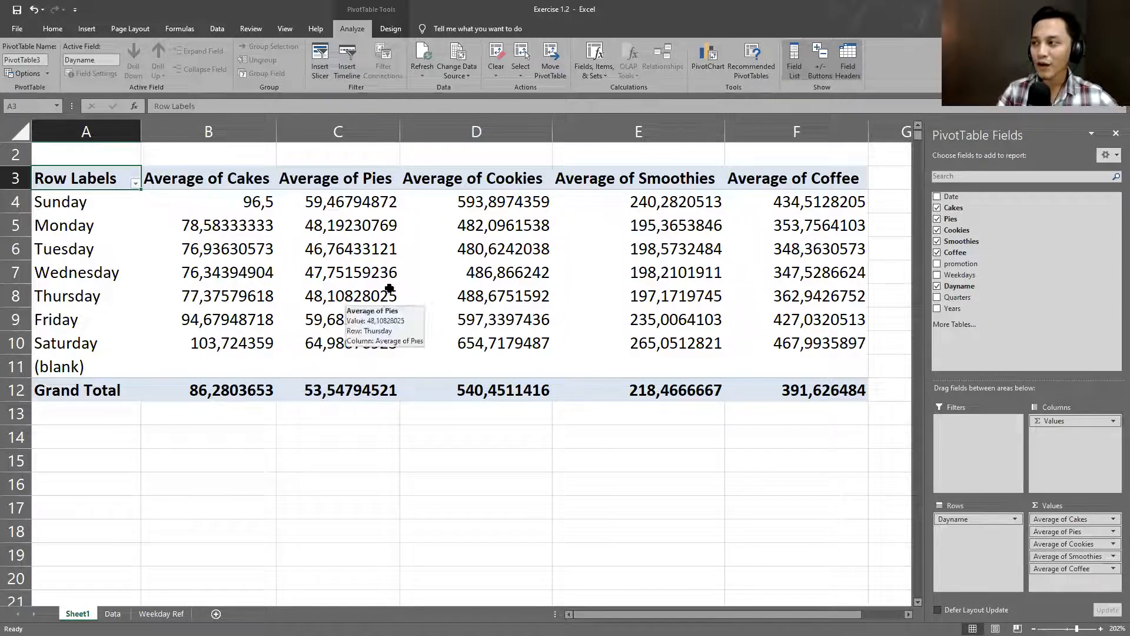
left_click_drag(244, 203, 859, 397)
left_click(52, 28)
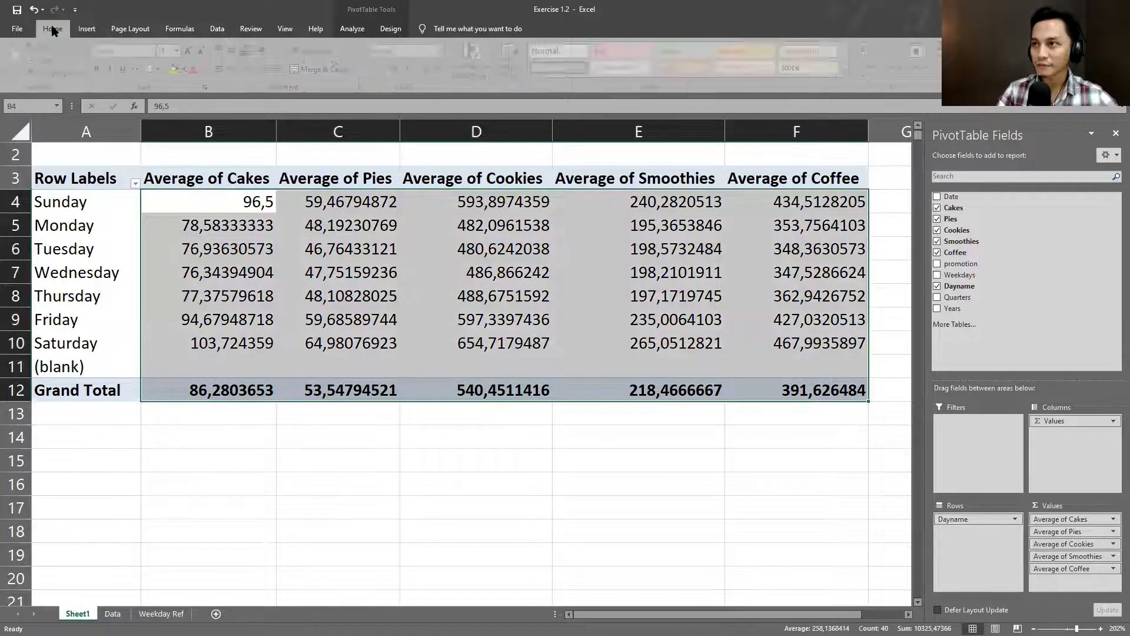
left_click(431, 69)
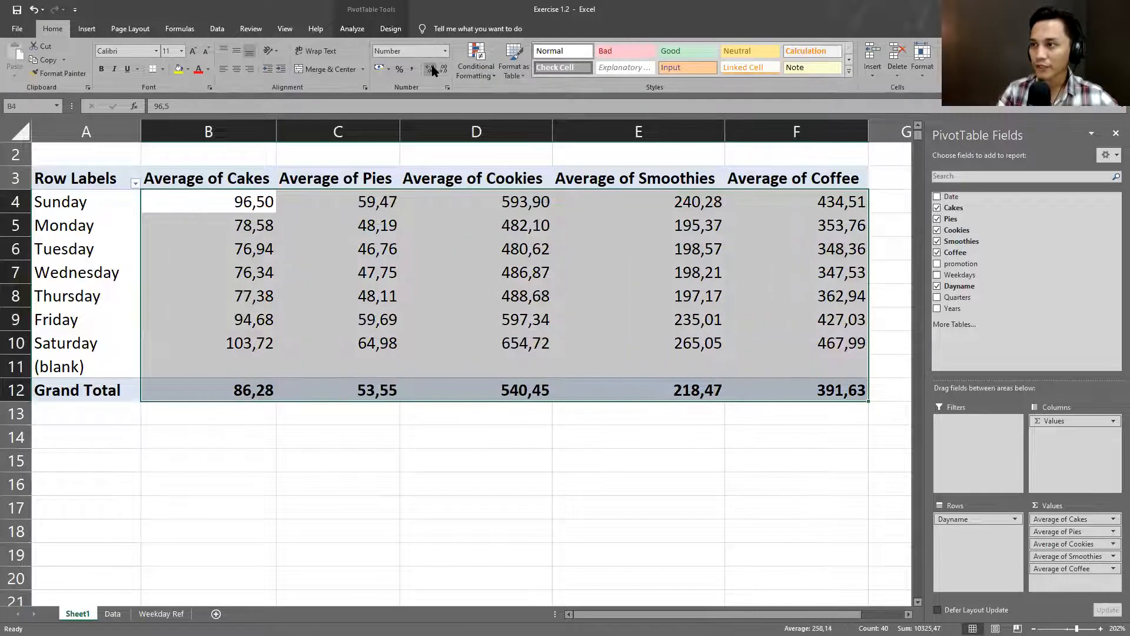
left_click(432, 69)
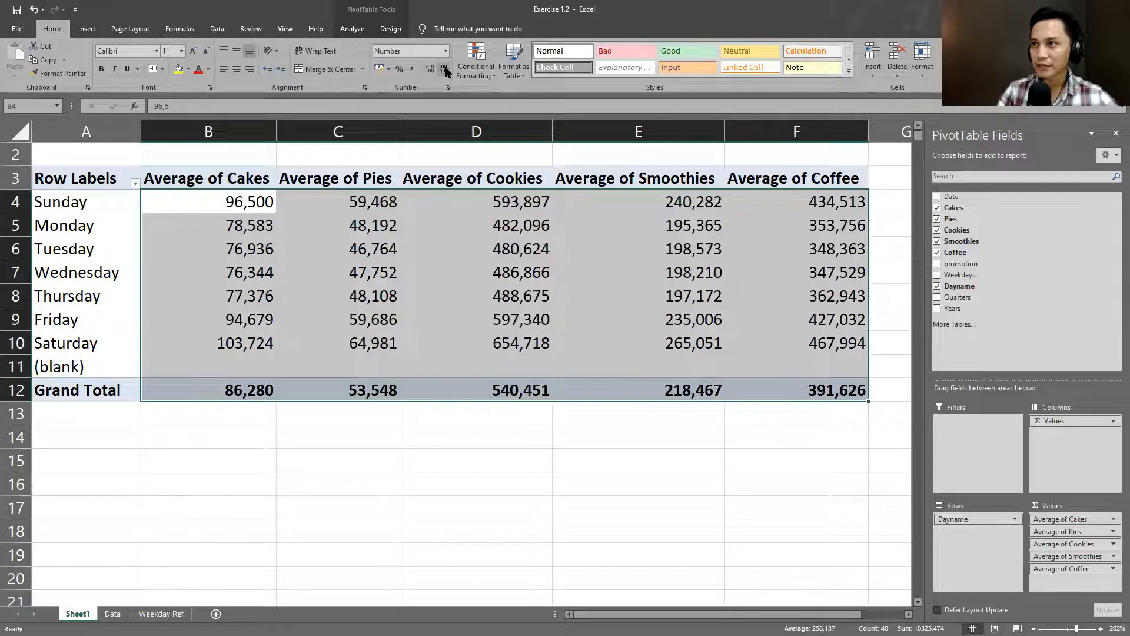
triple_click(444, 69)
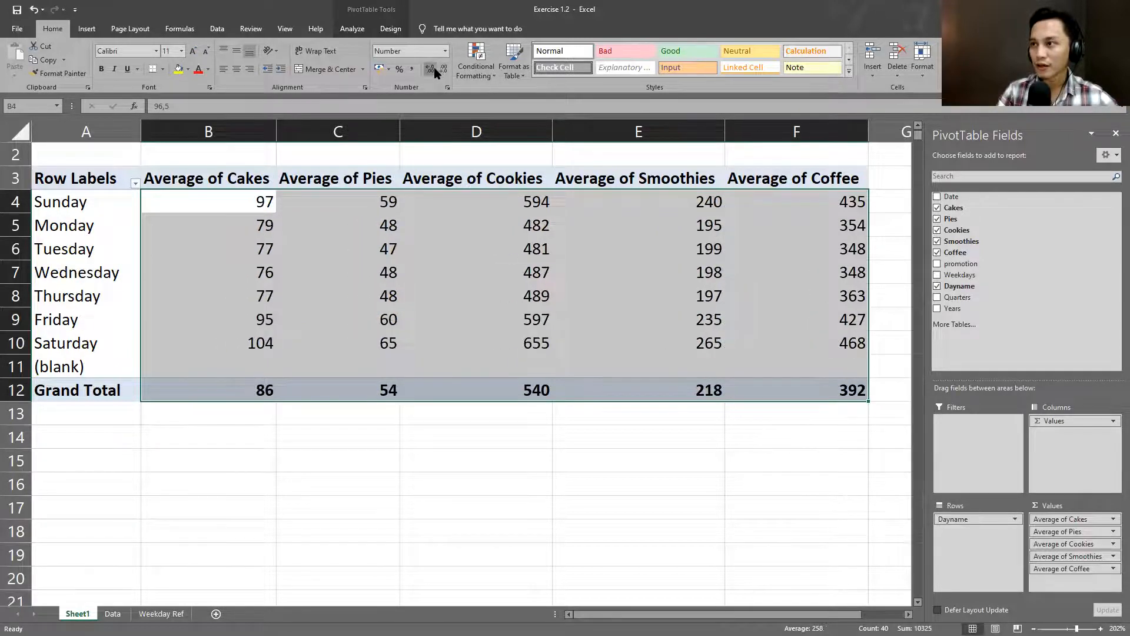
left_click(433, 69)
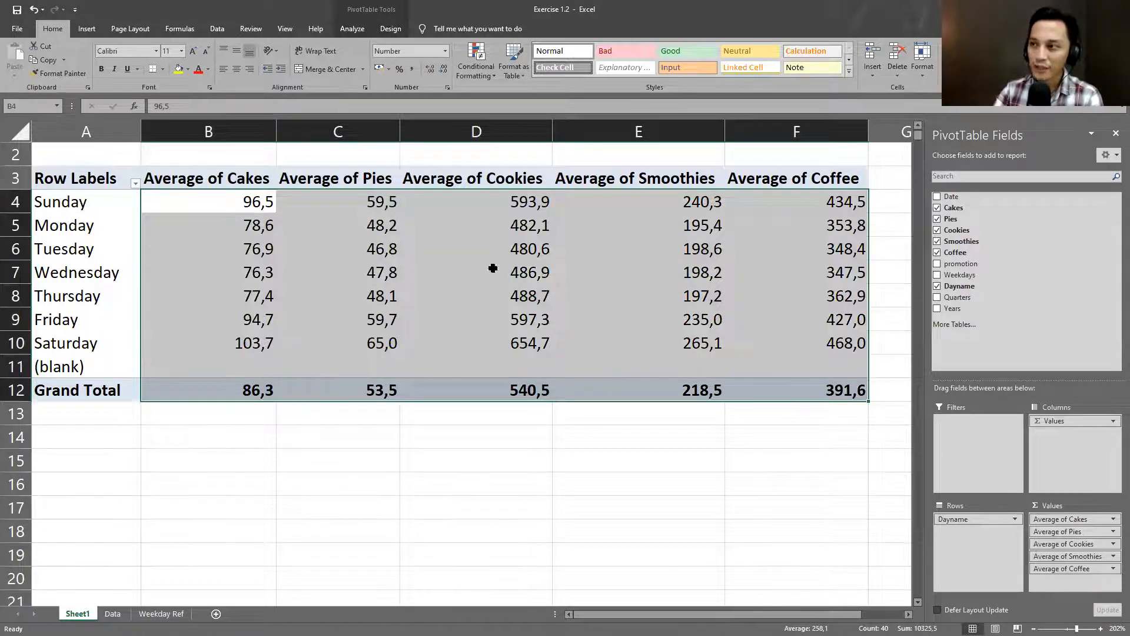
left_click(529, 312)
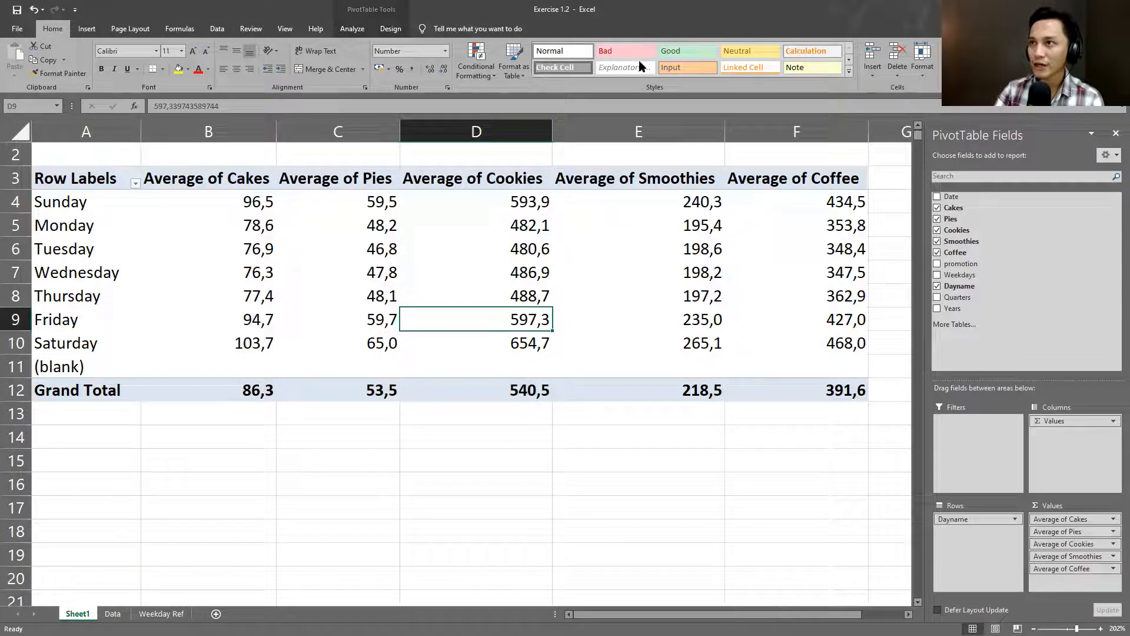
Insert a Line PivotChart of the average product sales per day from the pivot table
left_click(367, 14)
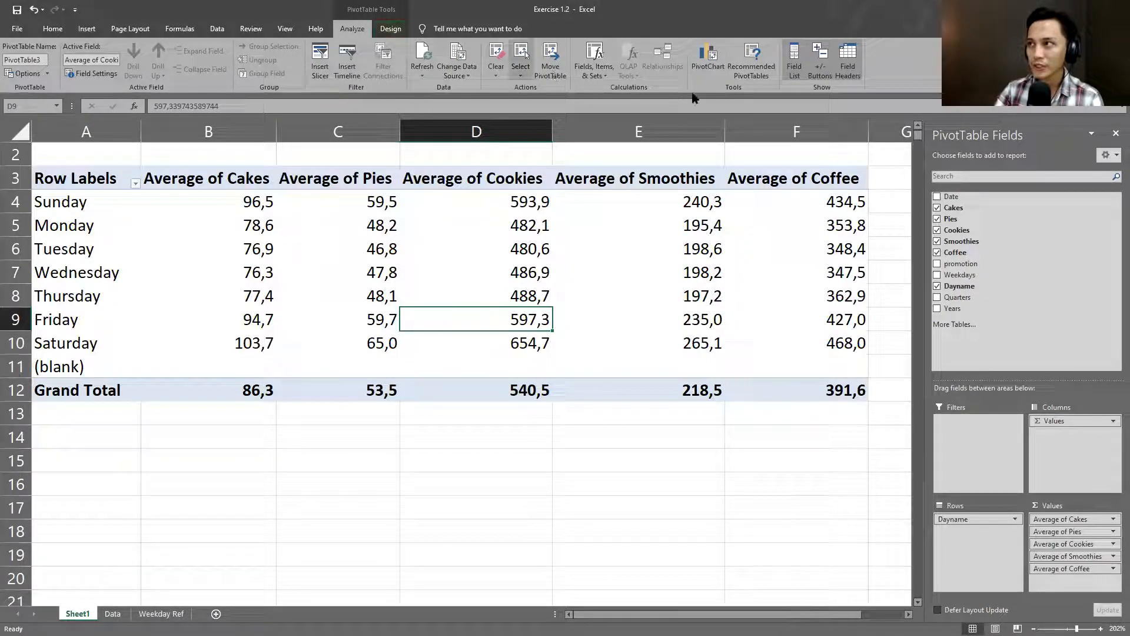
left_click(709, 59)
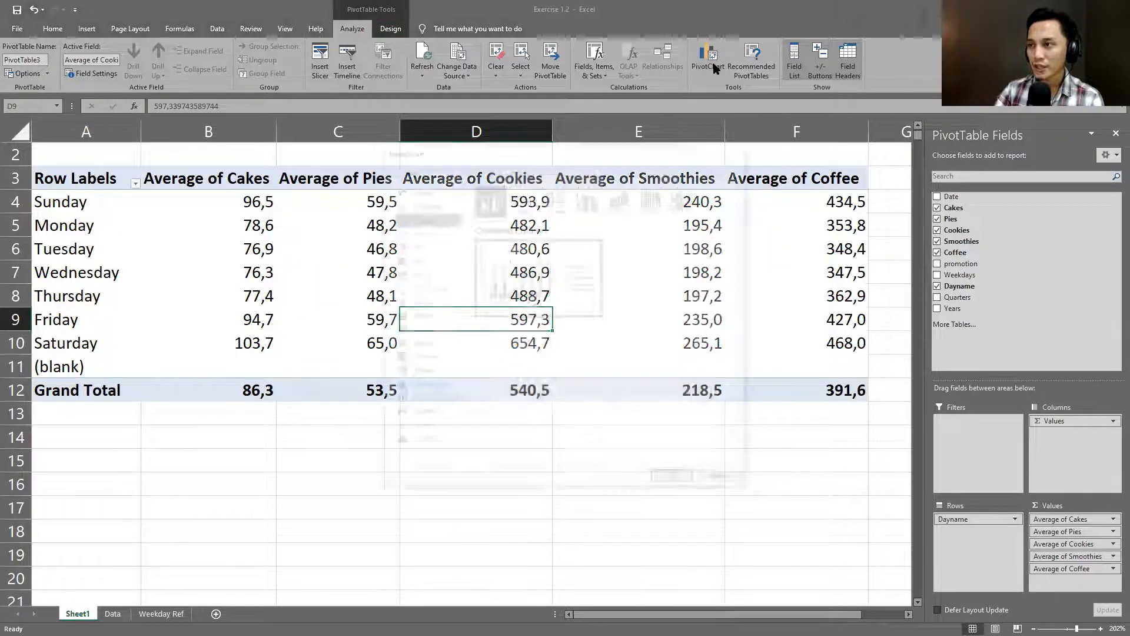
left_click(410, 232)
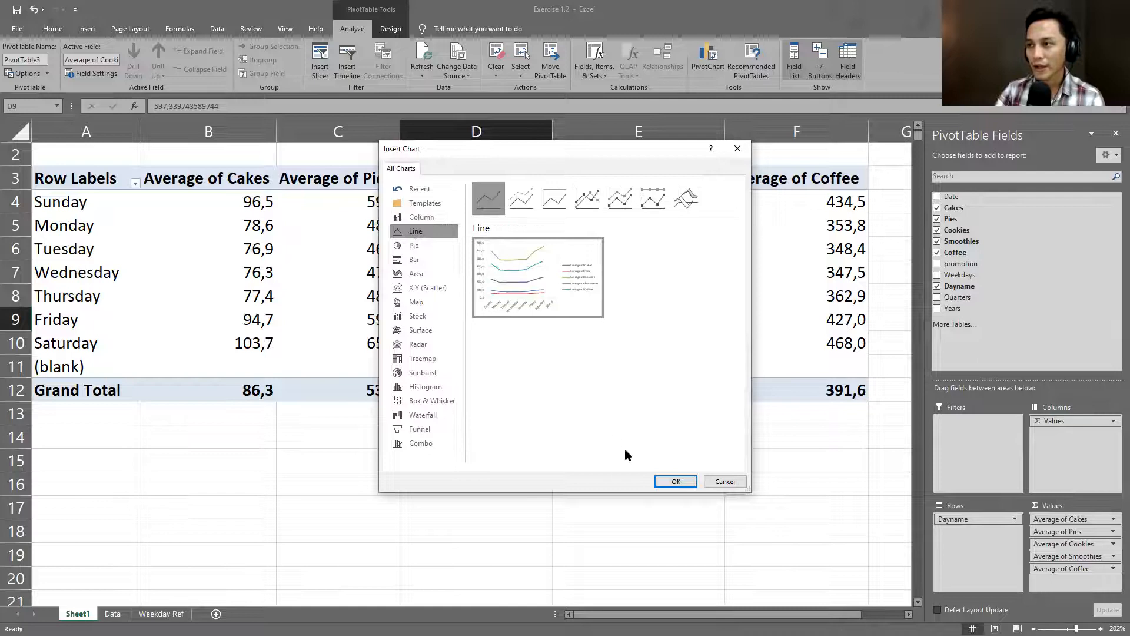
left_click(663, 482)
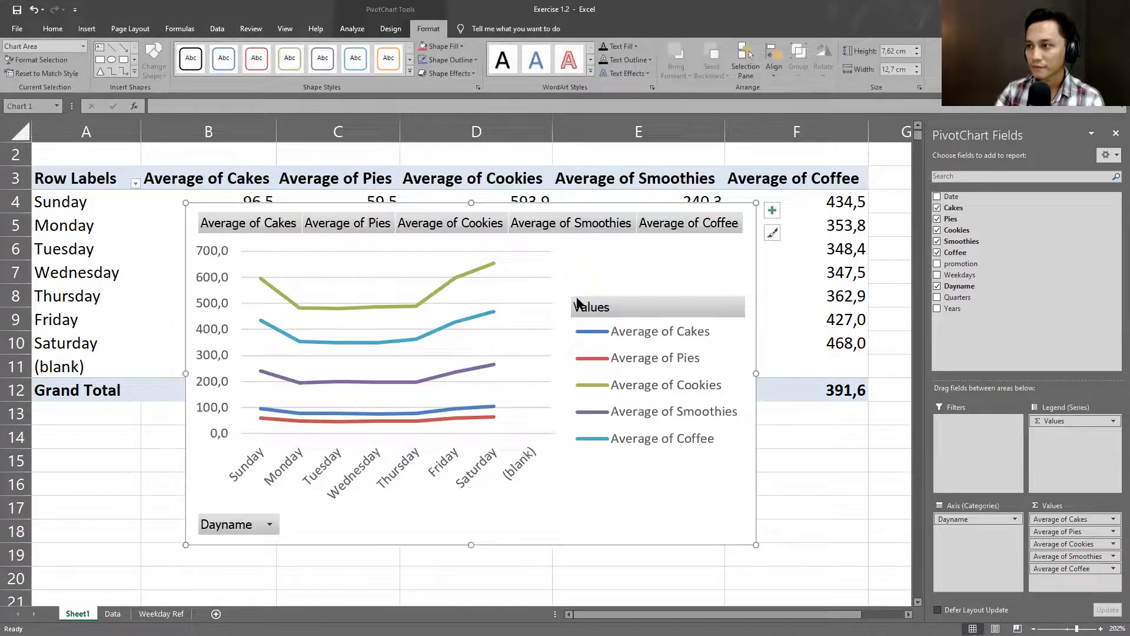
Move the line chart directly below the pivot table's Grand Total row, starting at about row 13
left_click_drag(561, 207, 535, 347)
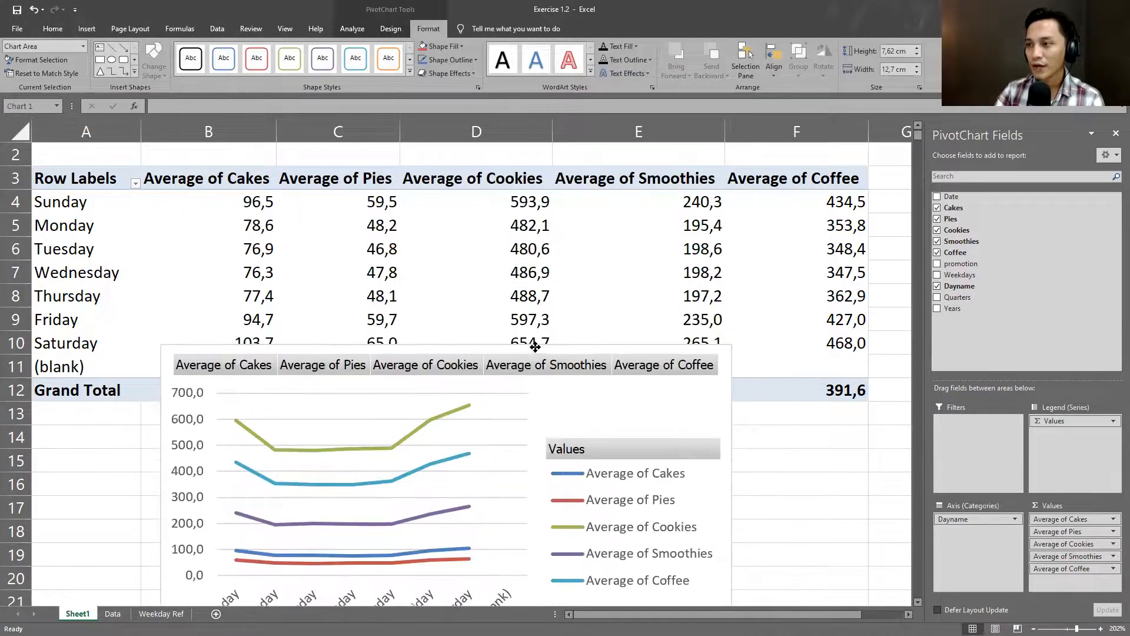
scroll(535, 346, "down", 3)
scroll(542, 294, "up", 1)
left_click_drag(542, 213, 467, 275)
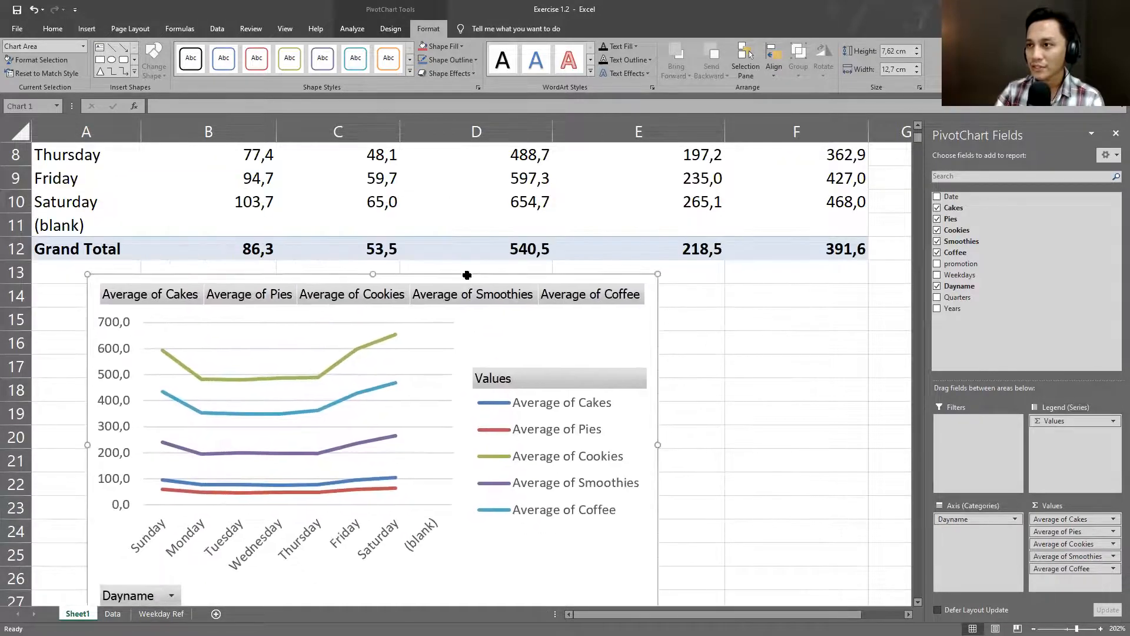
Compare the pivot table's daily averages with the line chart to examine each product's sales pattern across the week
scroll(265, 227, "up", 3)
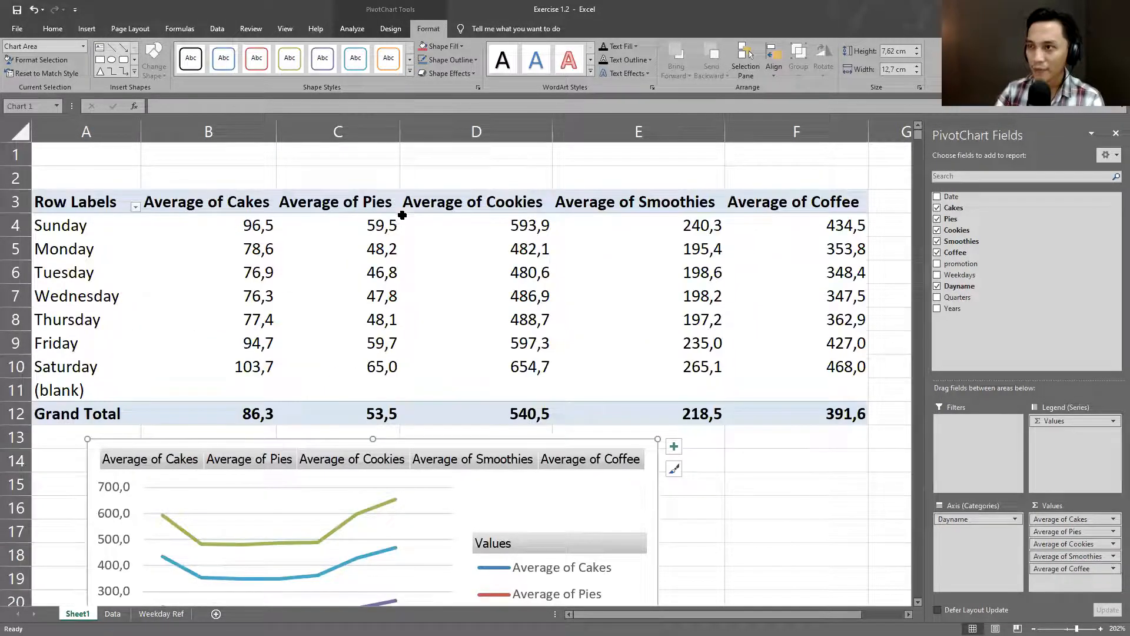
scroll(591, 387, "down", 2)
scroll(591, 386, "down", 1)
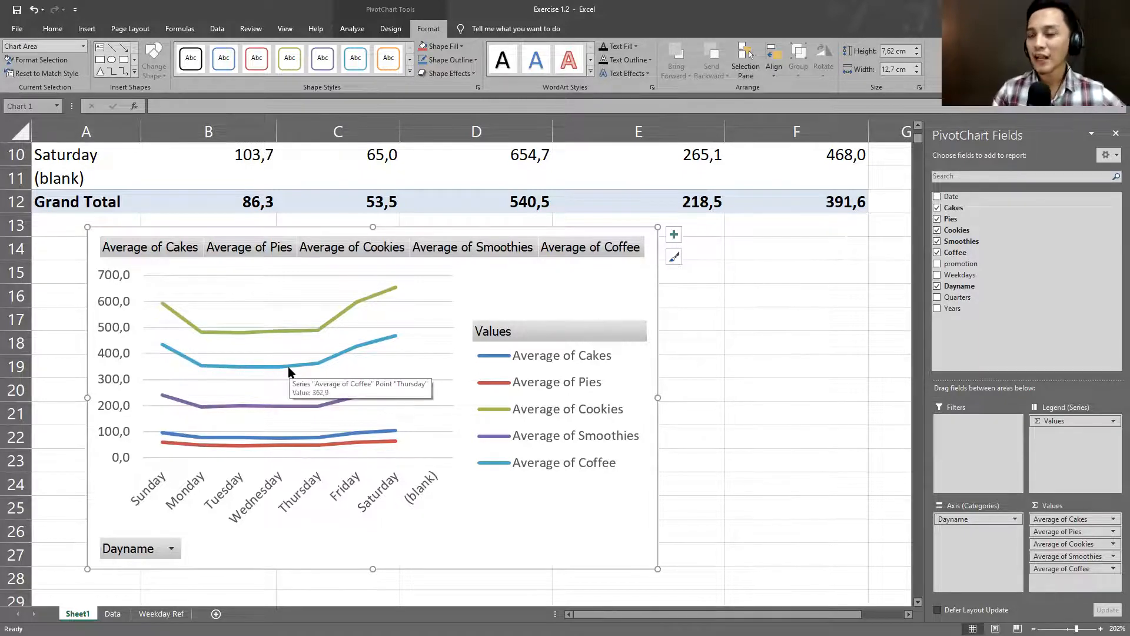
scroll(290, 371, "up", 1)
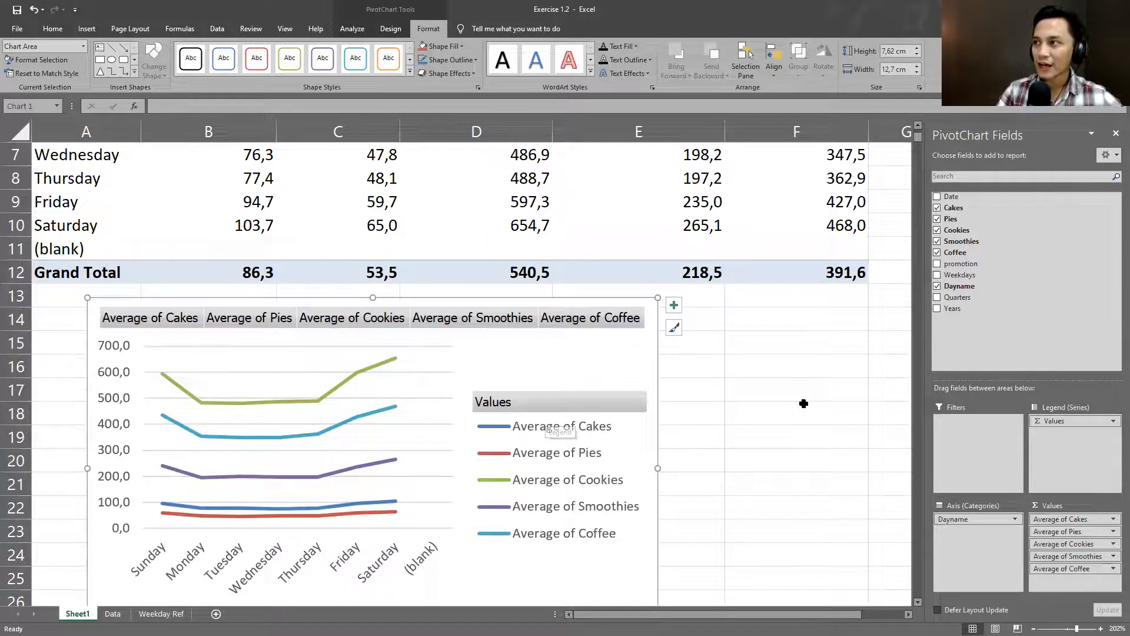
scroll(802, 399, "up", 2)
scroll(565, 383, "down", 1)
scroll(548, 417, "up", 1)
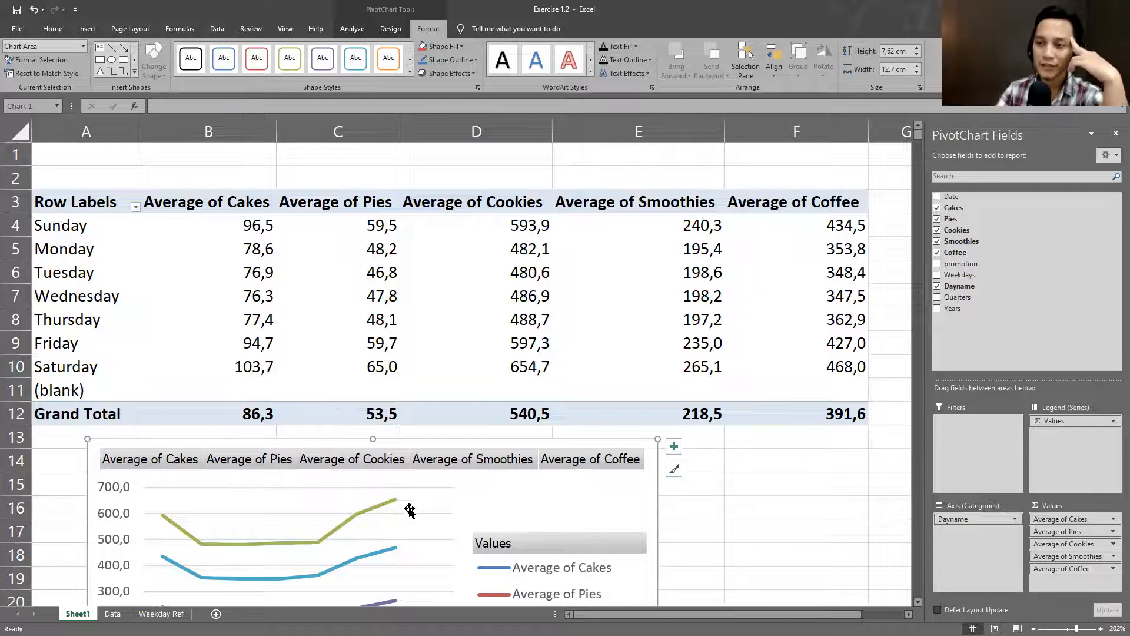
scroll(438, 497, "down", 2)
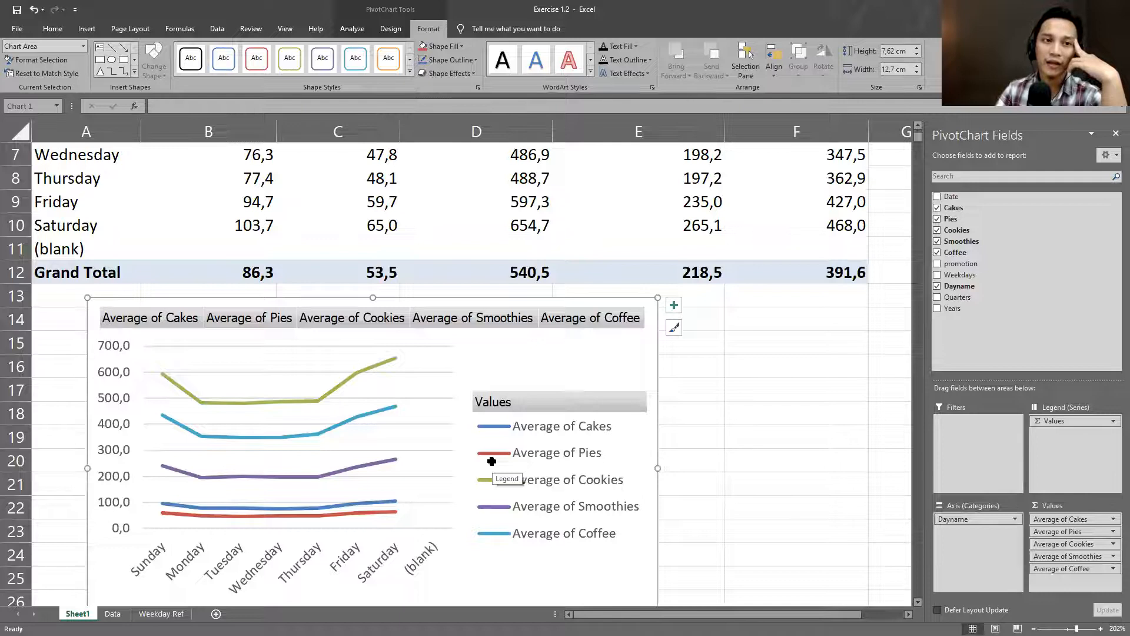
scroll(173, 305, "up", 2)
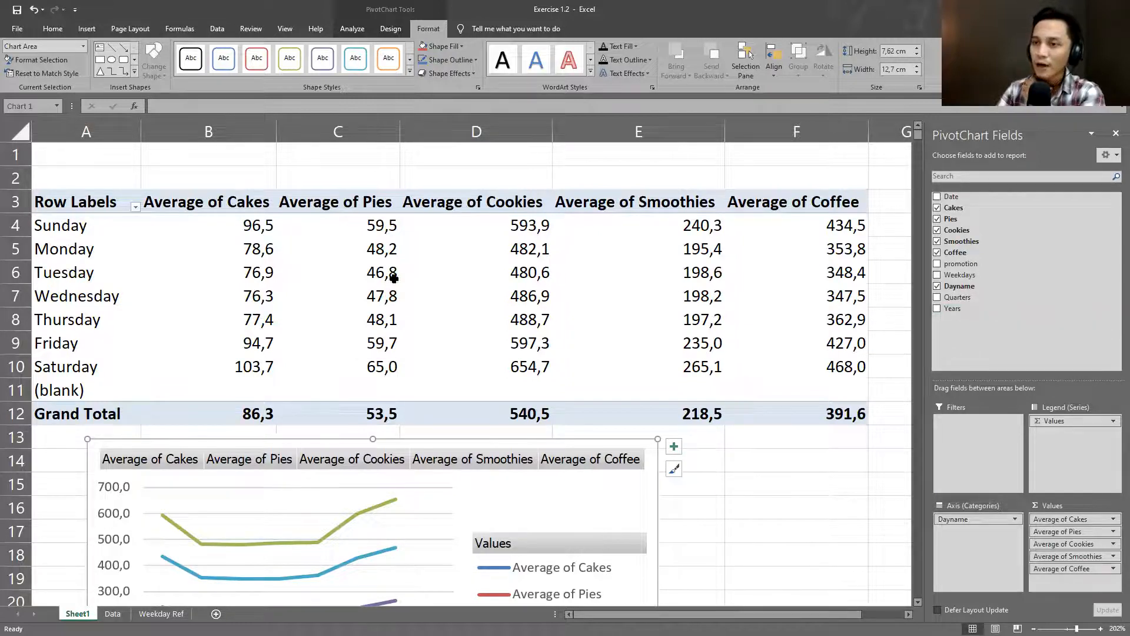
Try to group the pivot table's day-name row labels
right_click(84, 305)
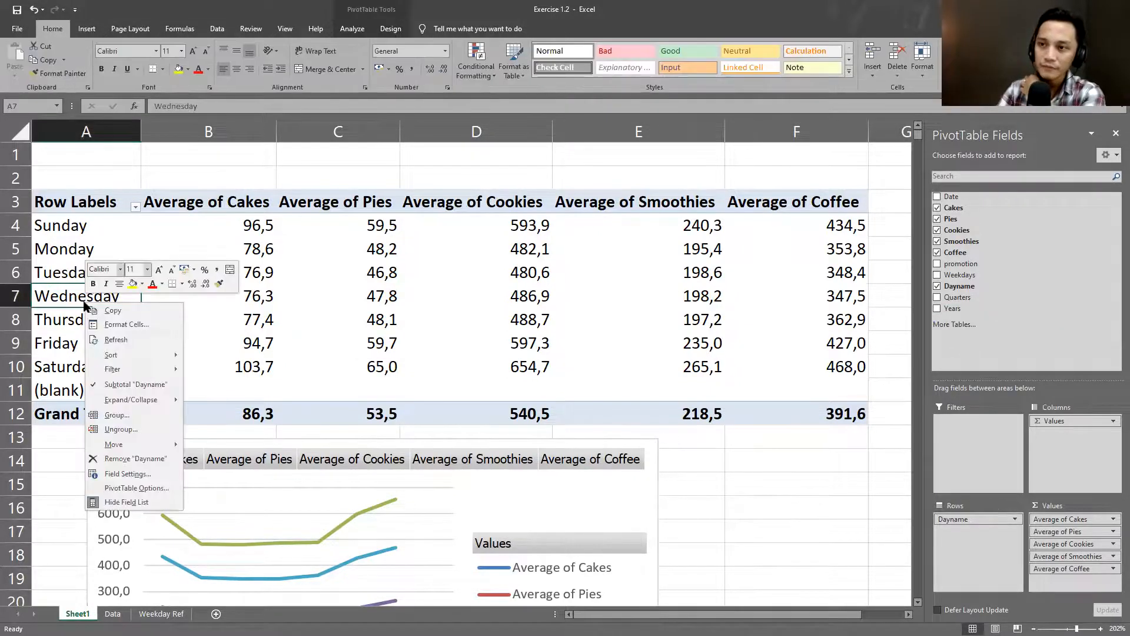
left_click(116, 415)
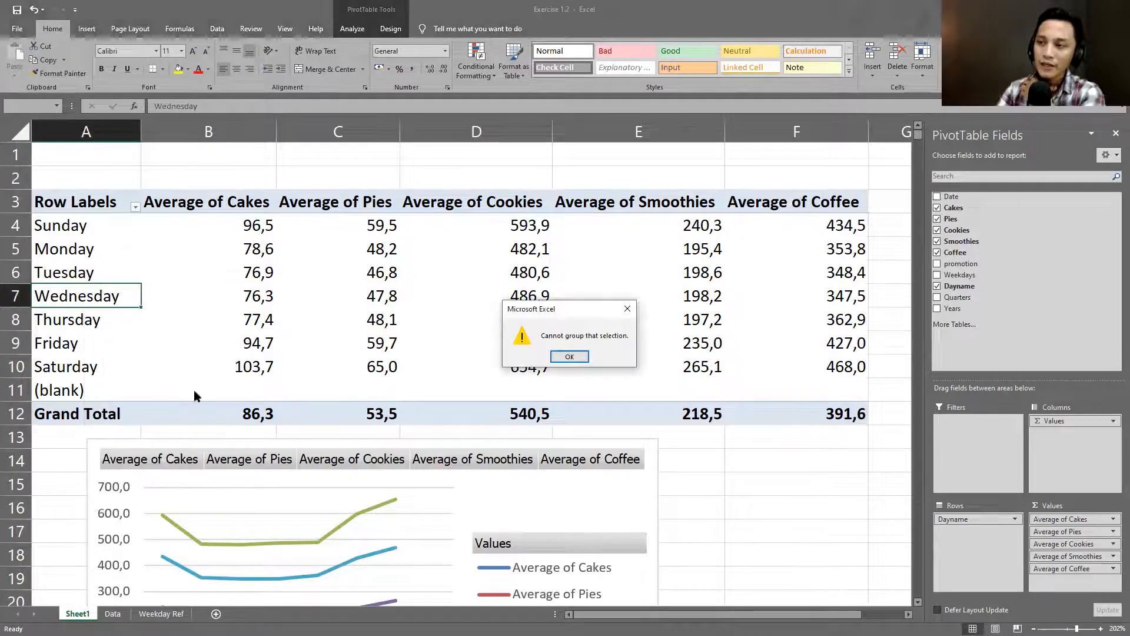
left_click(584, 358)
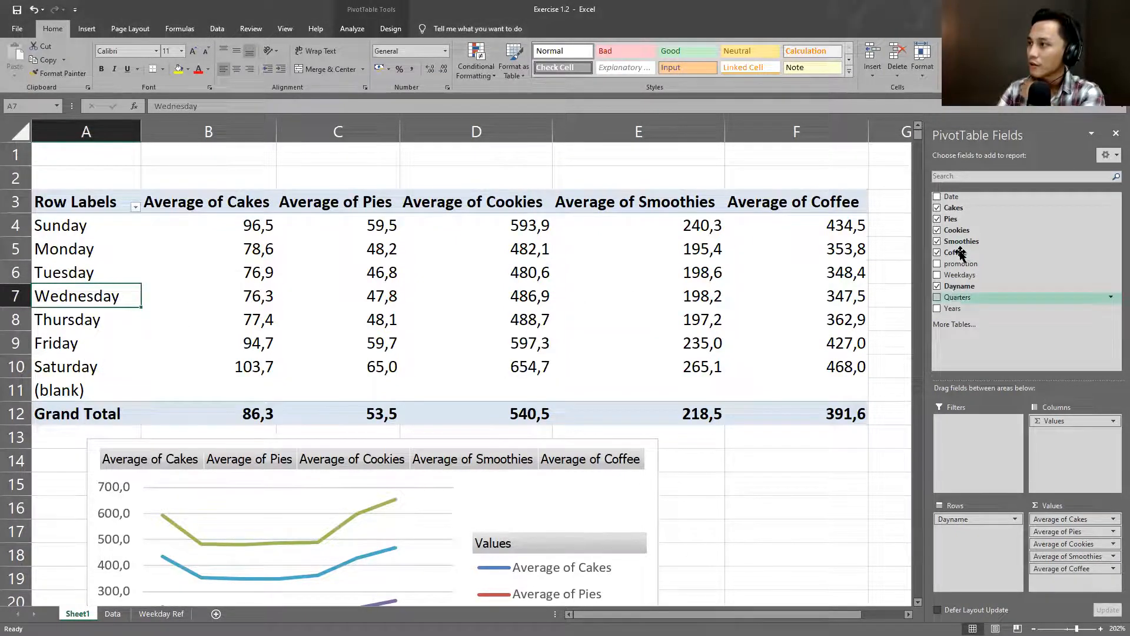
Add the Date field to the pivot table's rows and remove Dayname, Years and Quarters, leaving only the month grouping
left_click_drag(967, 198, 975, 524)
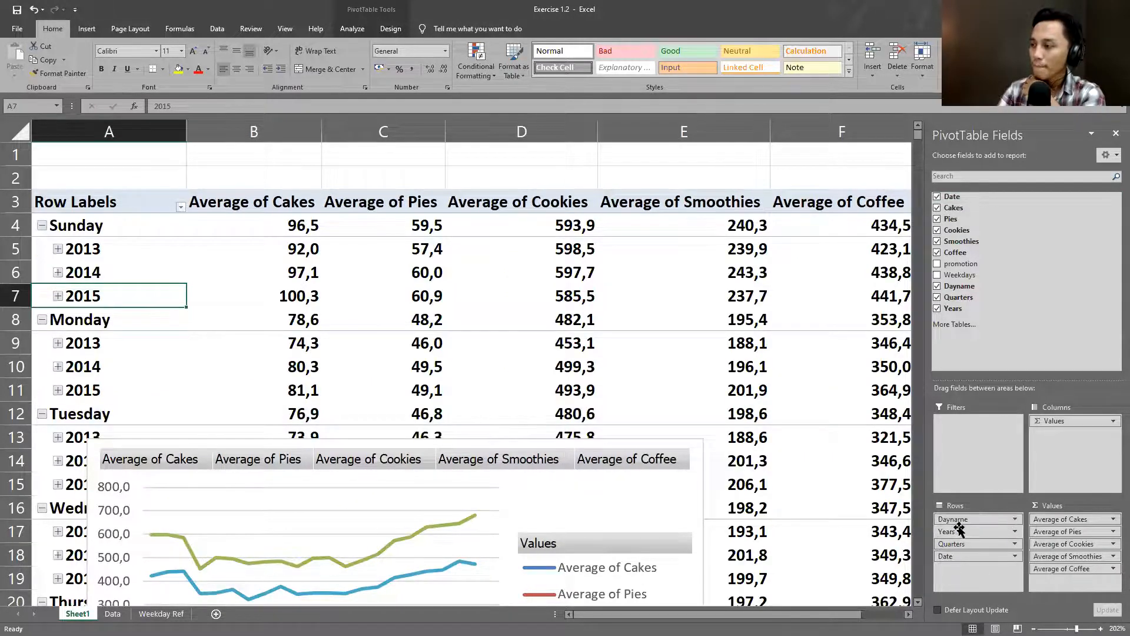
left_click(937, 286)
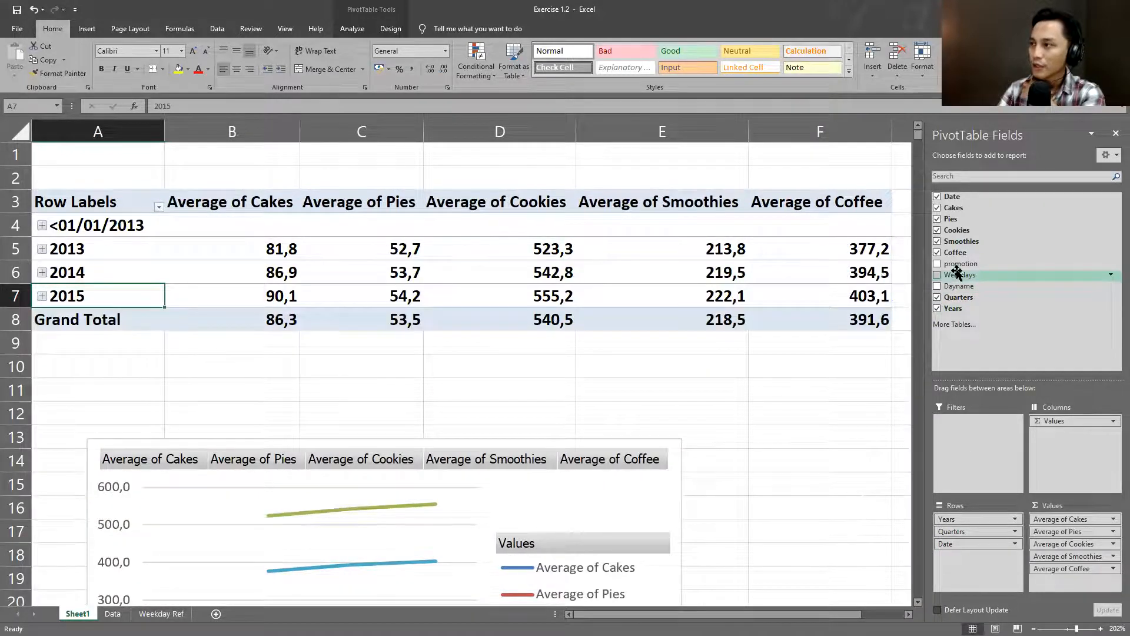
left_click(937, 309)
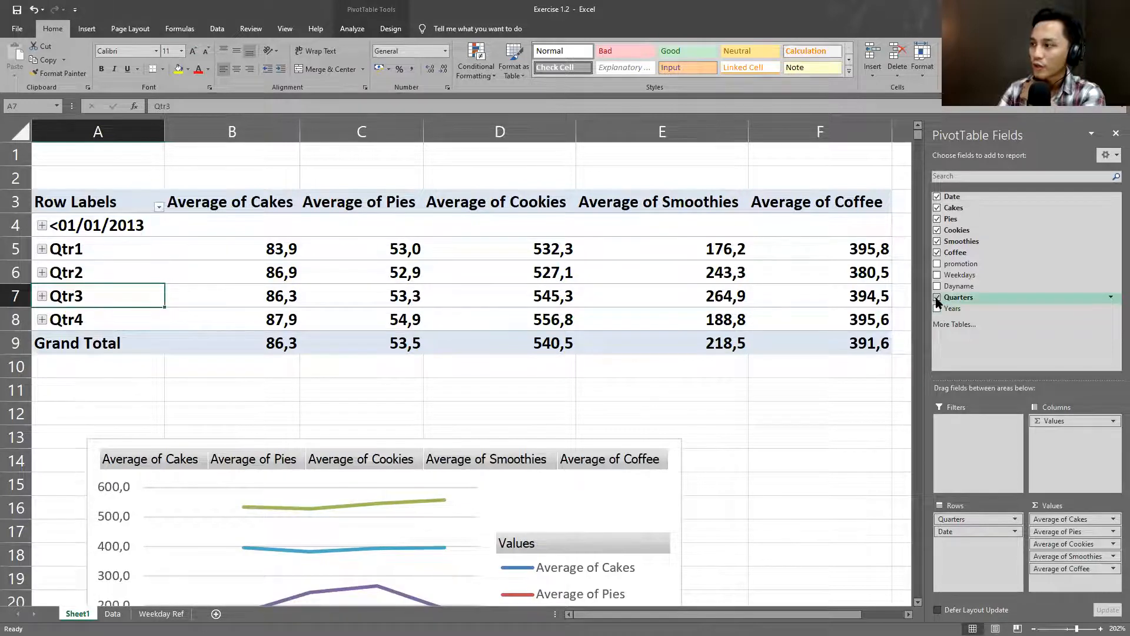
left_click(937, 298)
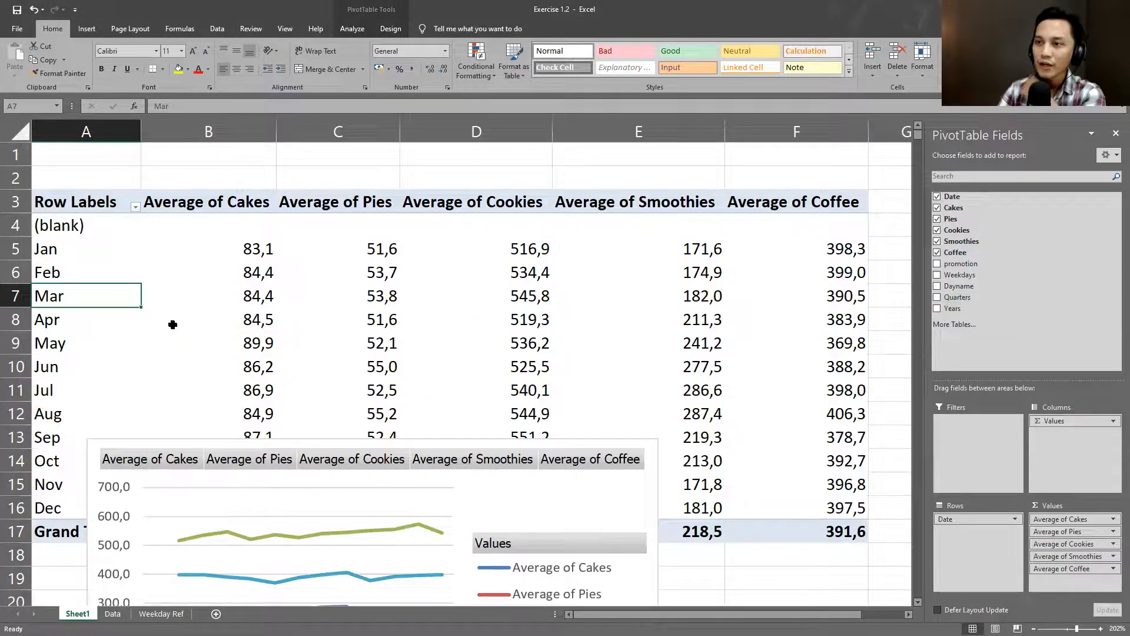
Move the line chart below the monthly pivot table's Grand Total row, starting at about row 19
scroll(229, 361, "down", 1)
scroll(277, 318, "down", 1)
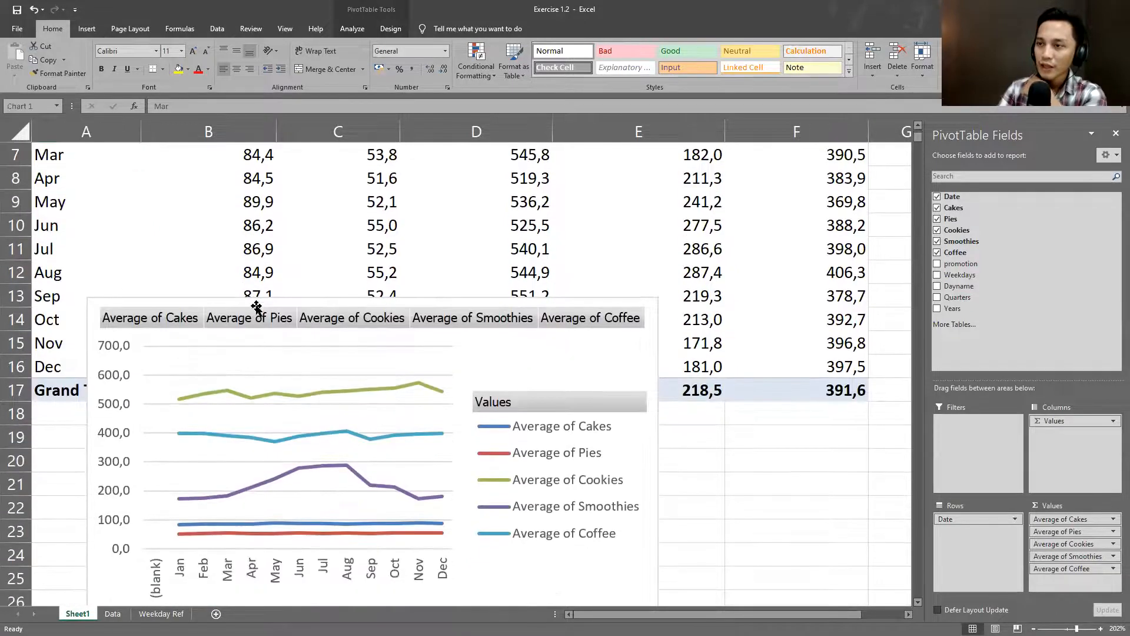
left_click(277, 304)
left_click_drag(277, 304, 248, 434)
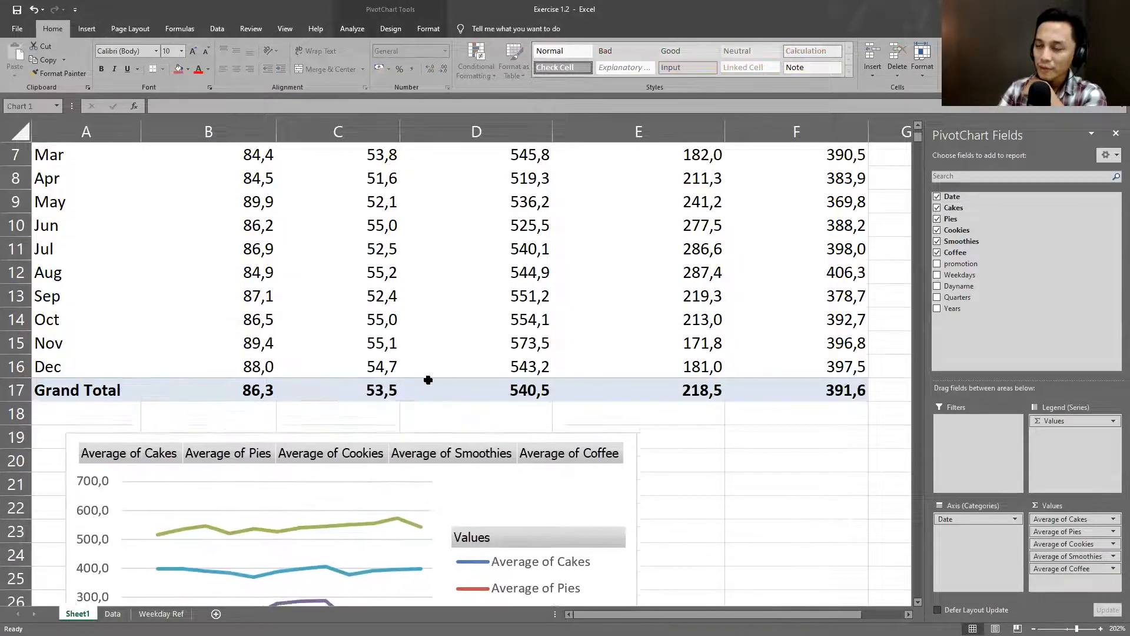
Compare the monthly averages in the pivot table with the line chart to examine each product's seasonal pattern
scroll(436, 377, "down", 2)
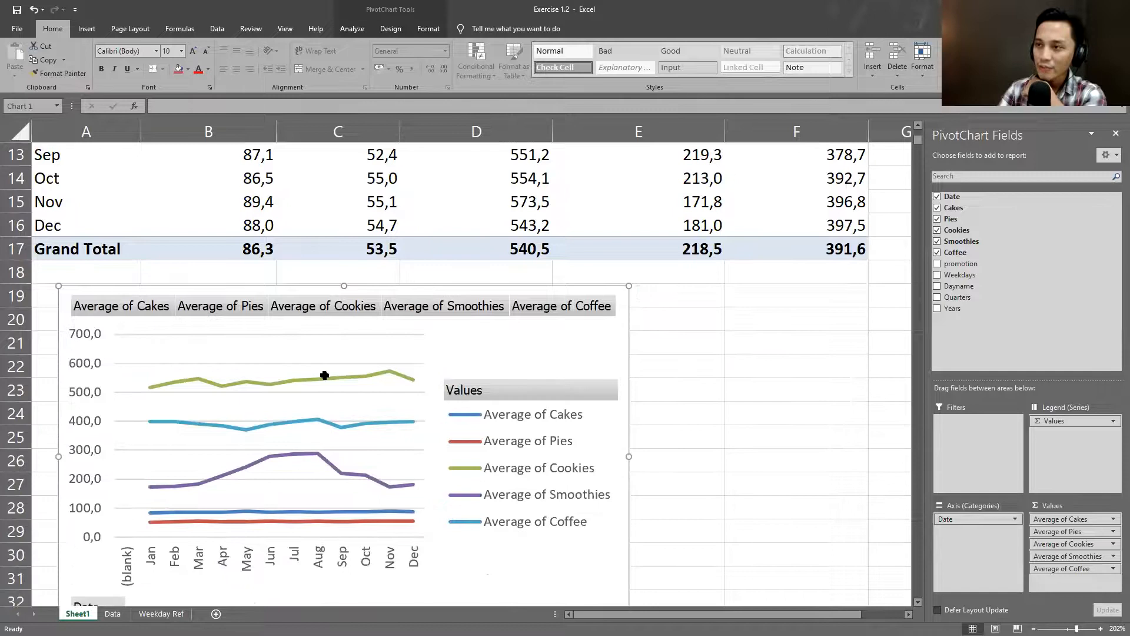
scroll(212, 249, "up", 4)
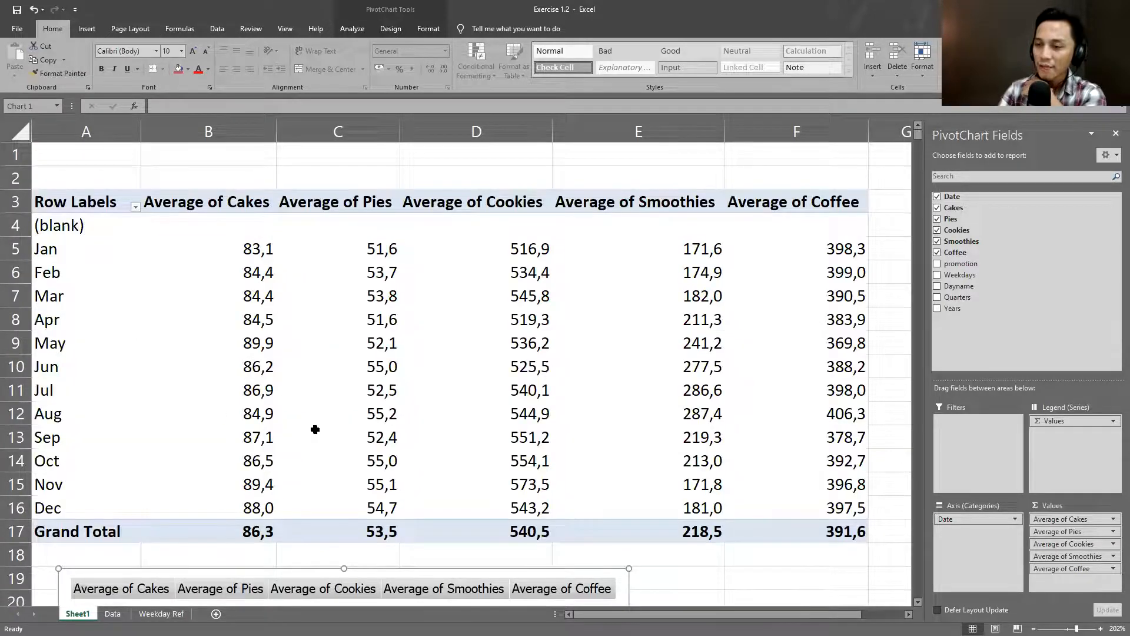
scroll(315, 429, "down", 2)
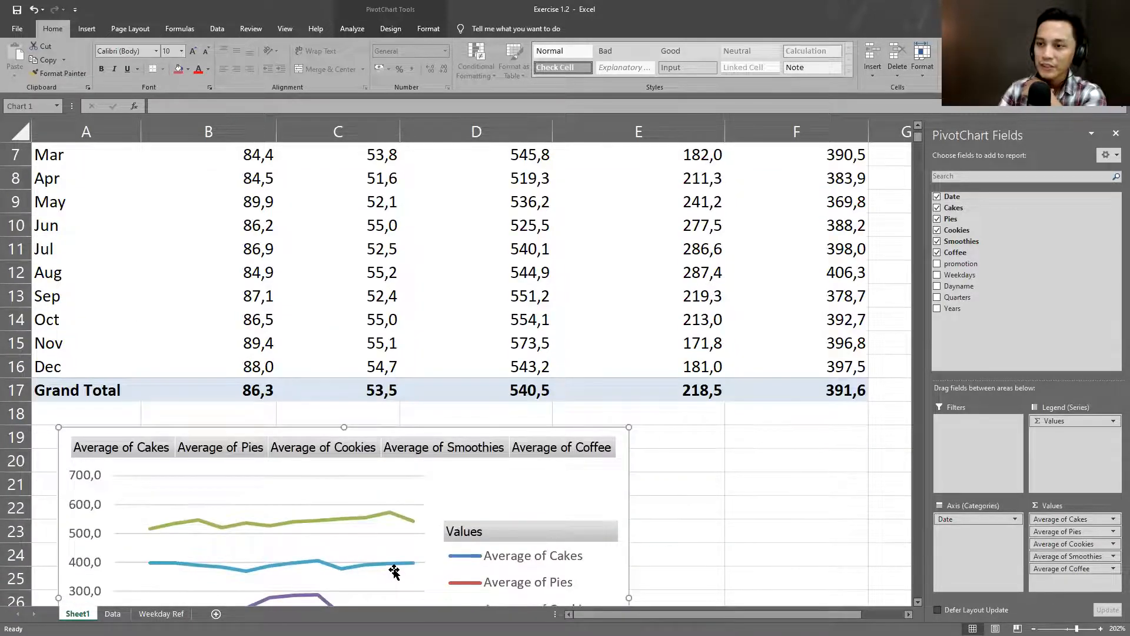
scroll(393, 570, "down", 1)
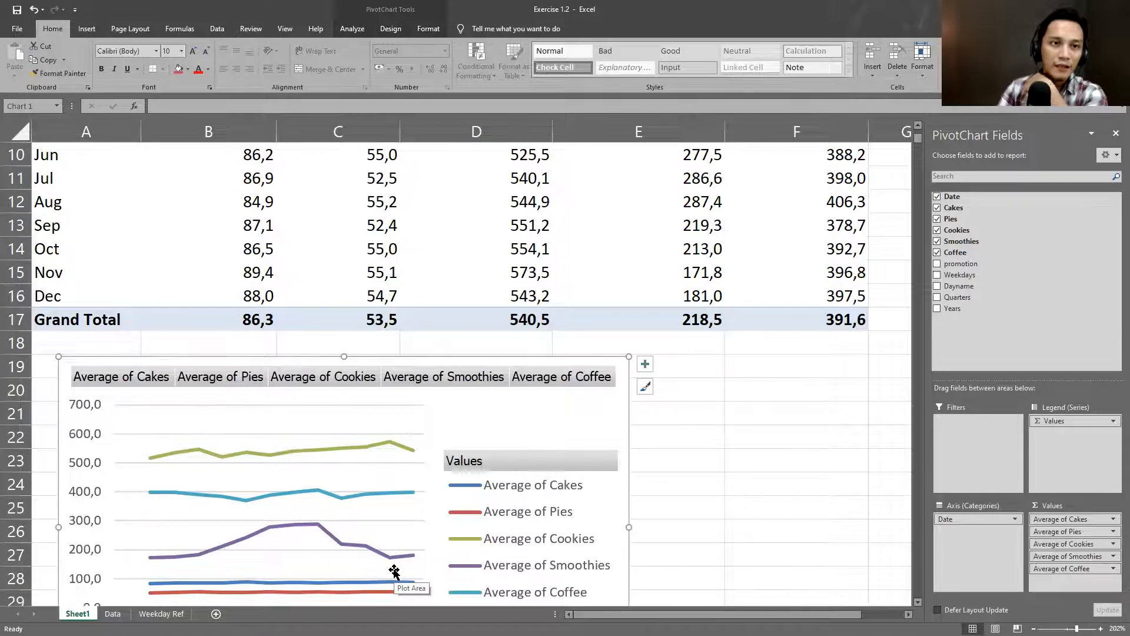
scroll(393, 570, "down", 1)
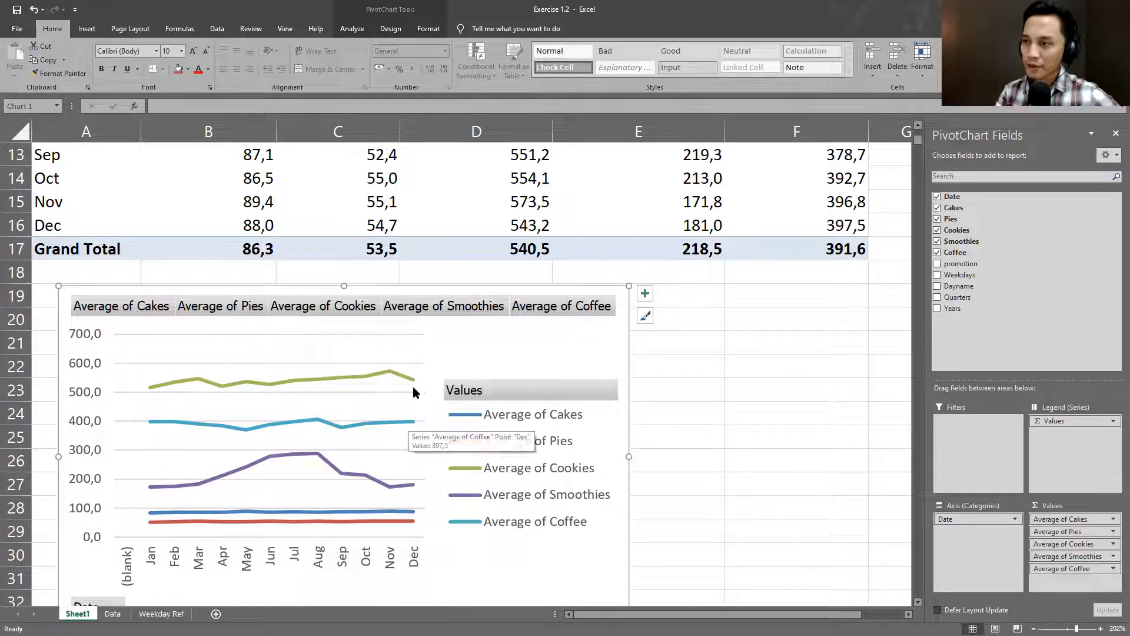
mouse_move(414, 383)
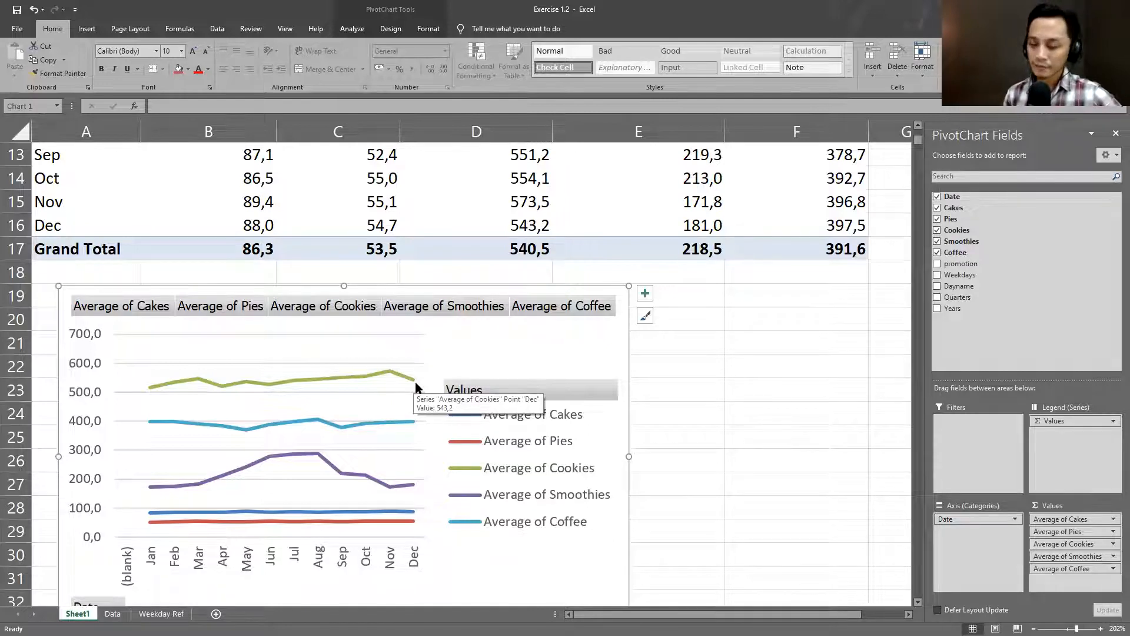
left_click(670, 384)
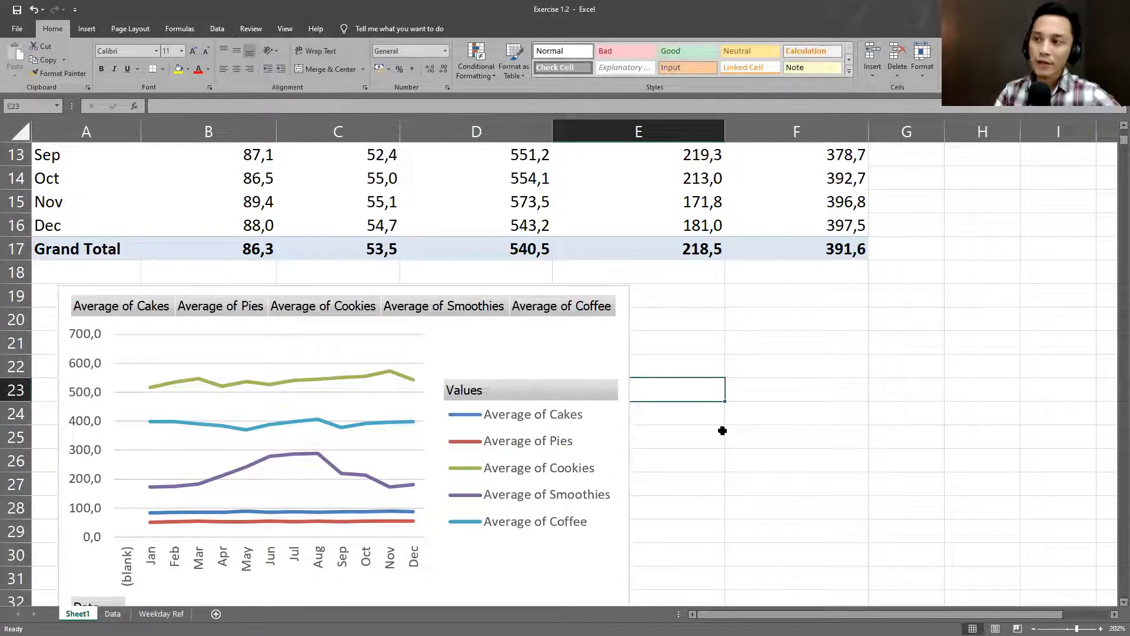
Replace the Date field with the promotion field in the pivot table's rows
scroll(722, 430, "up", 4)
scroll(176, 317, "down", 1)
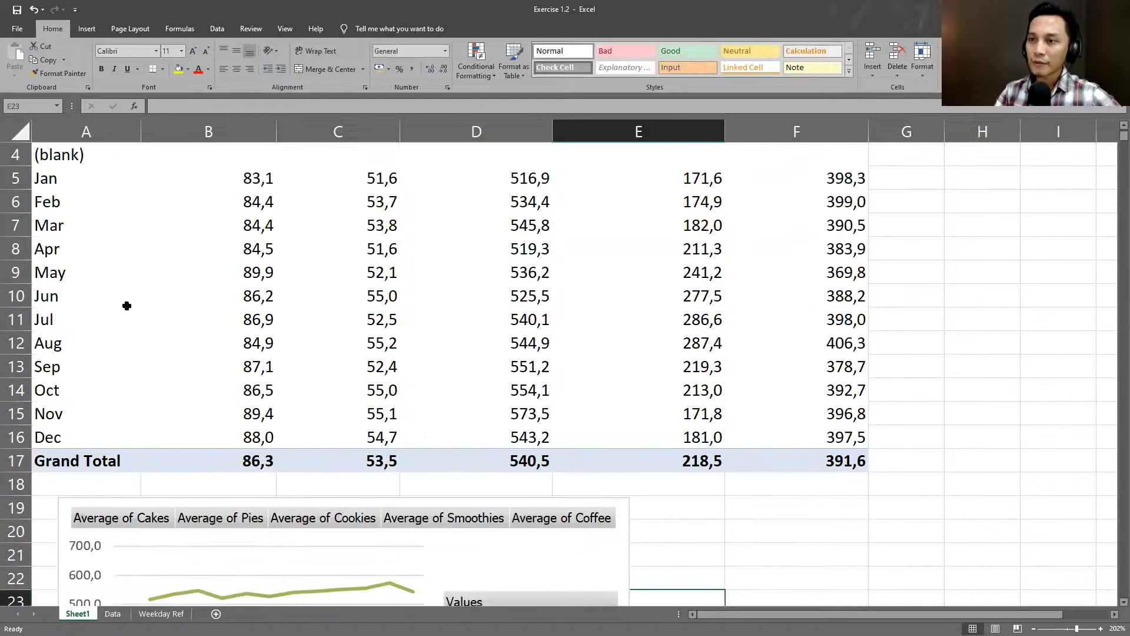
left_click(132, 309)
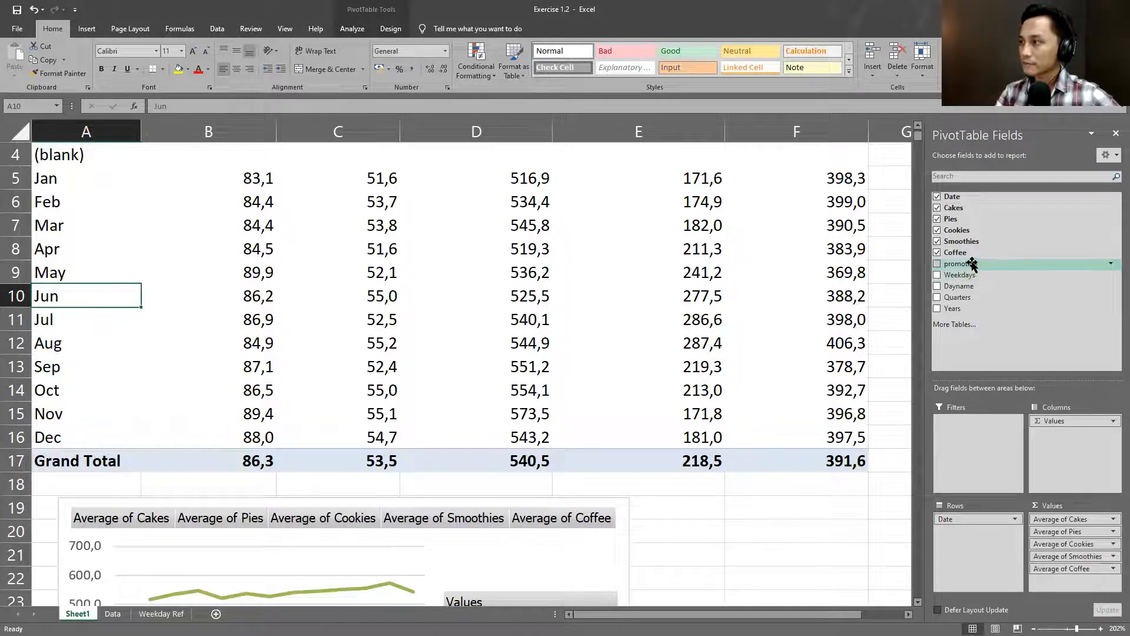
left_click_drag(961, 263, 982, 534)
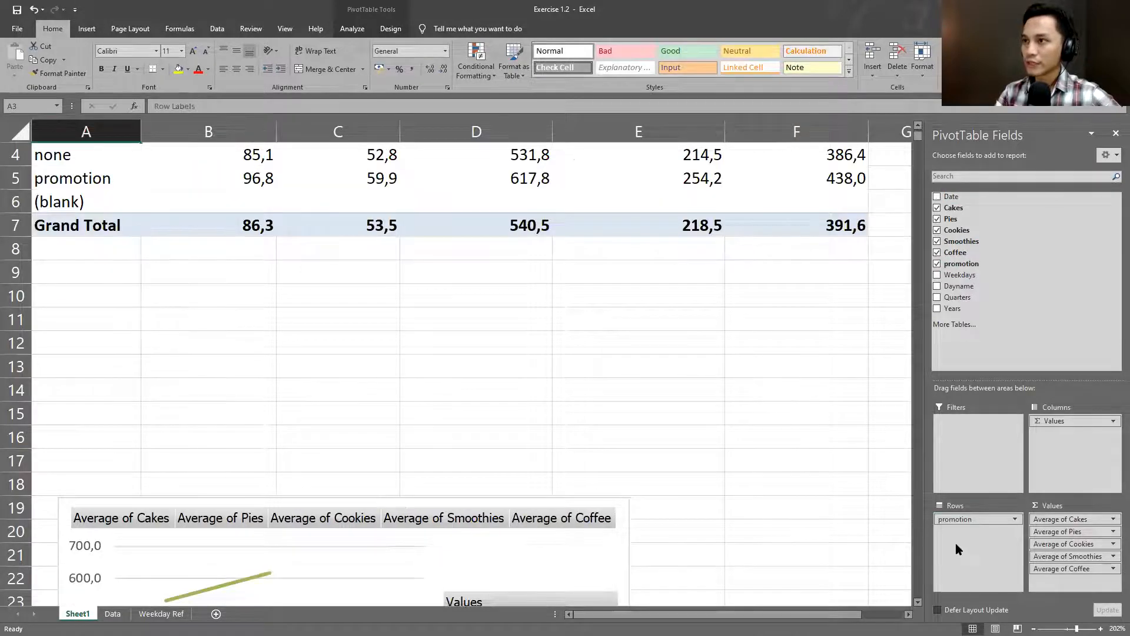
scroll(880, 434, "up", 1)
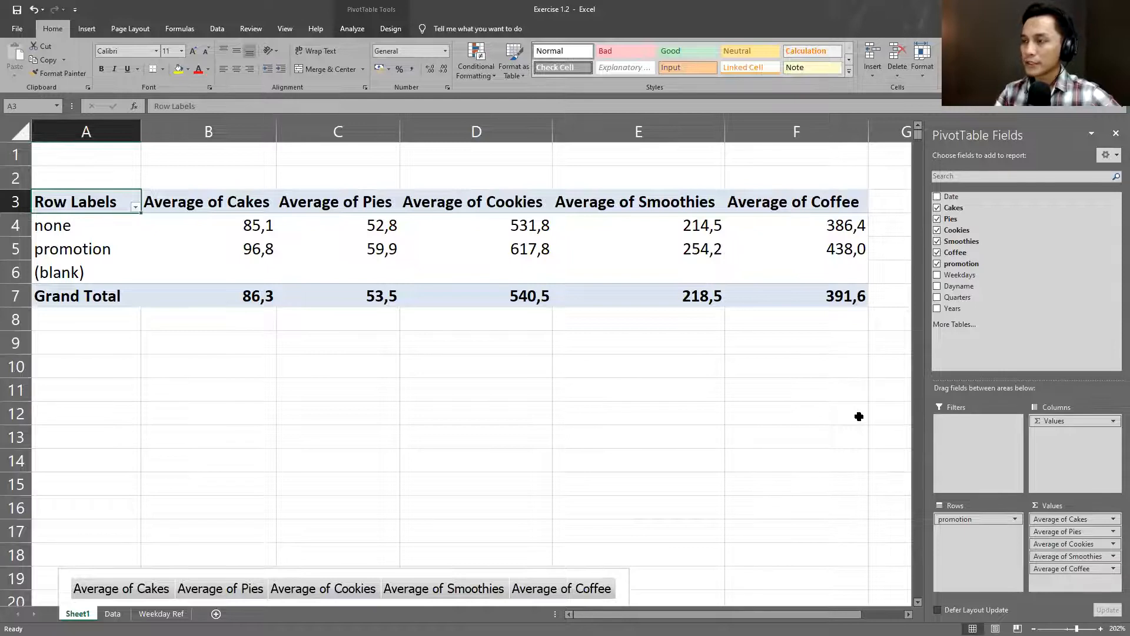
Move the line chart up beneath the promotion pivot table, starting at about row 10
scroll(785, 434, "down", 2)
scroll(784, 434, "up", 2)
left_click(590, 573)
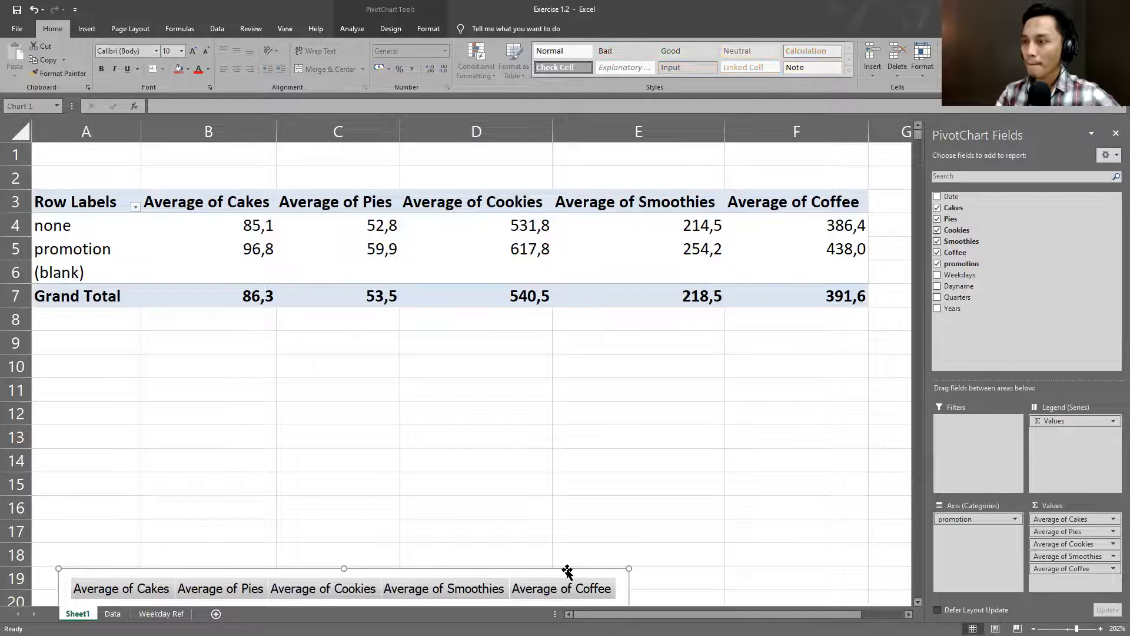
left_click_drag(568, 569, 479, 356)
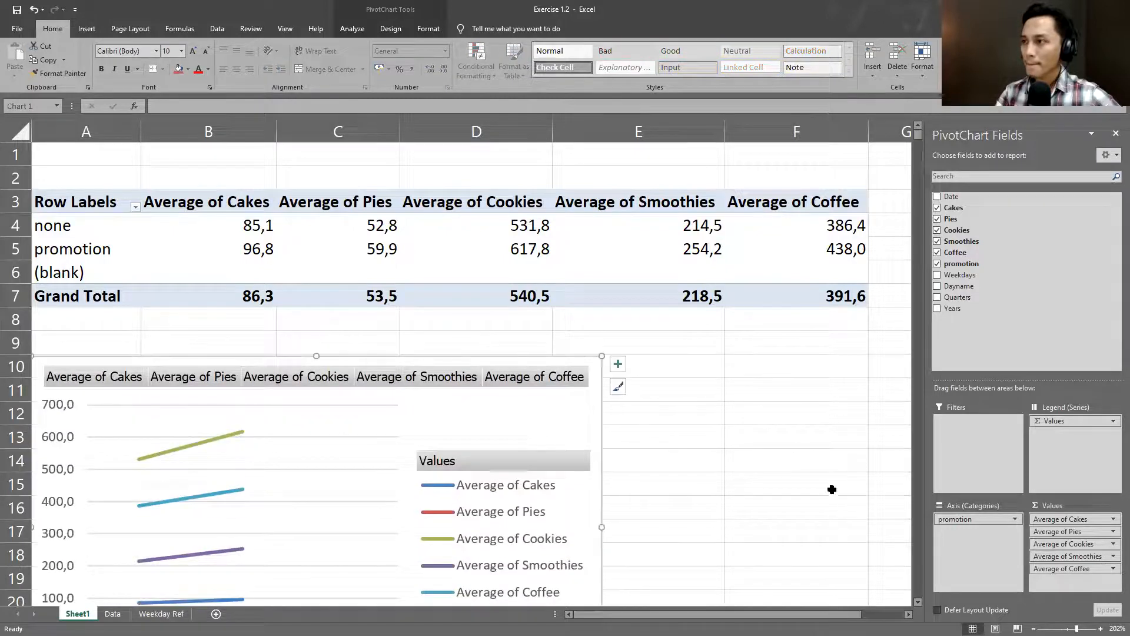
Compare the average cake sales in B4 and B5 to examine how days without and with a promotion differ
left_click(263, 249)
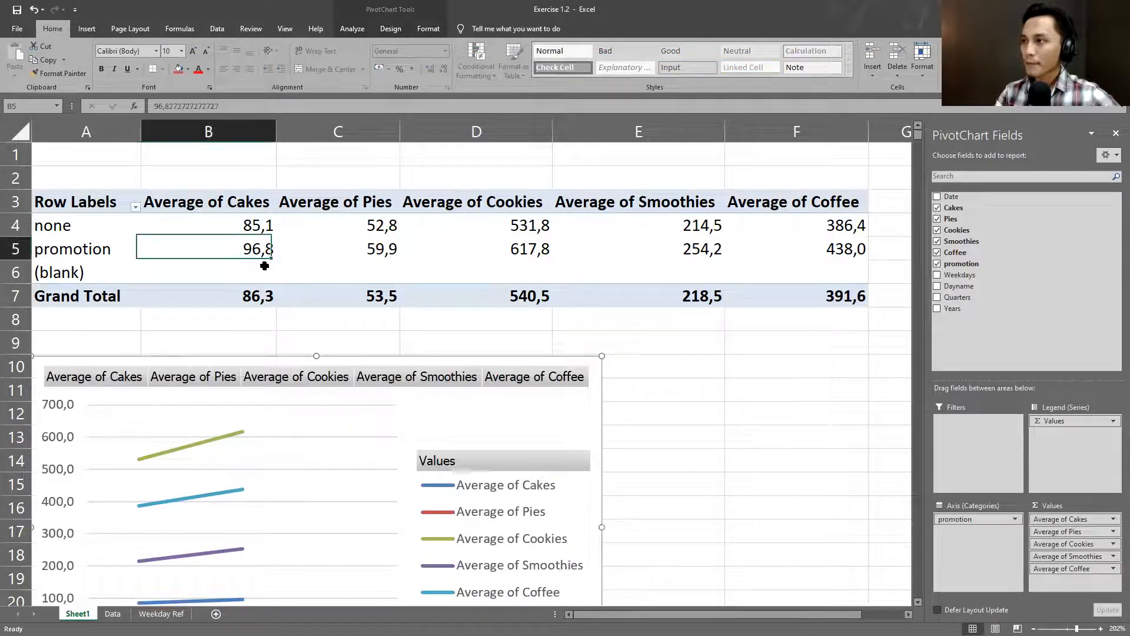
left_click(265, 223)
left_click(259, 248)
left_click(260, 225)
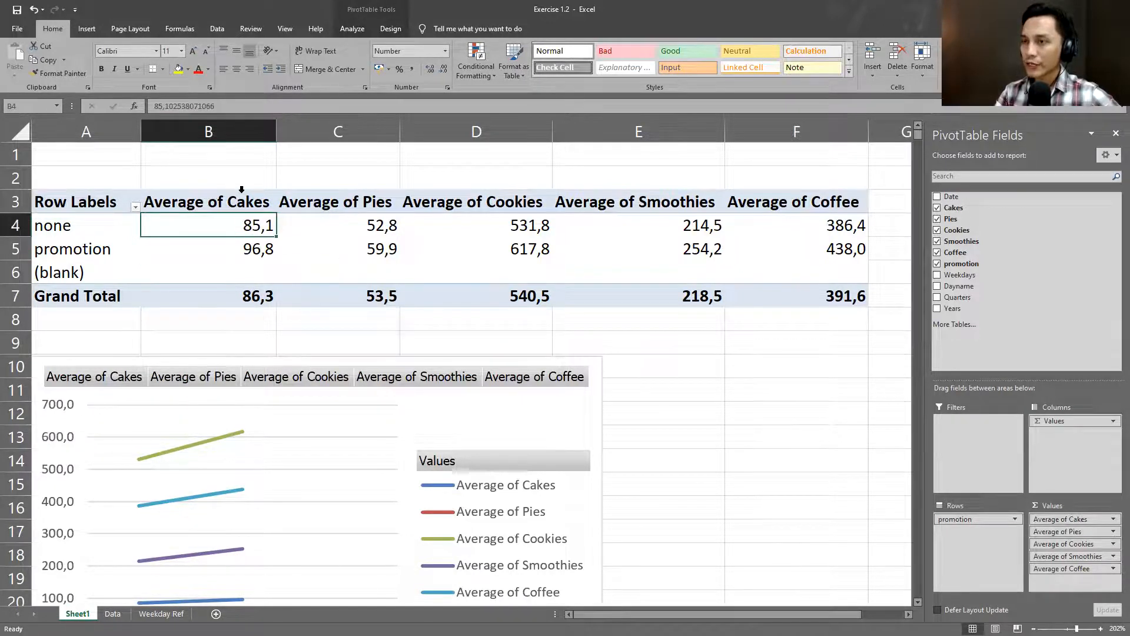
left_click(259, 229)
left_click(262, 247)
left_click(259, 224)
left_click(264, 249)
left_click(266, 222)
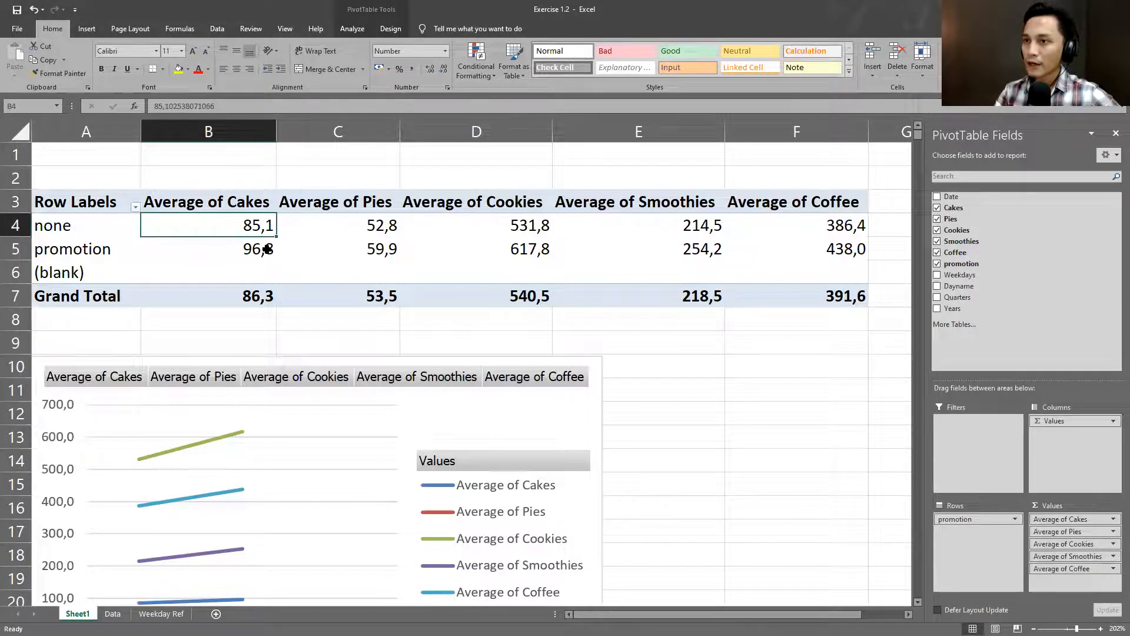
left_click(265, 248)
left_click(268, 227)
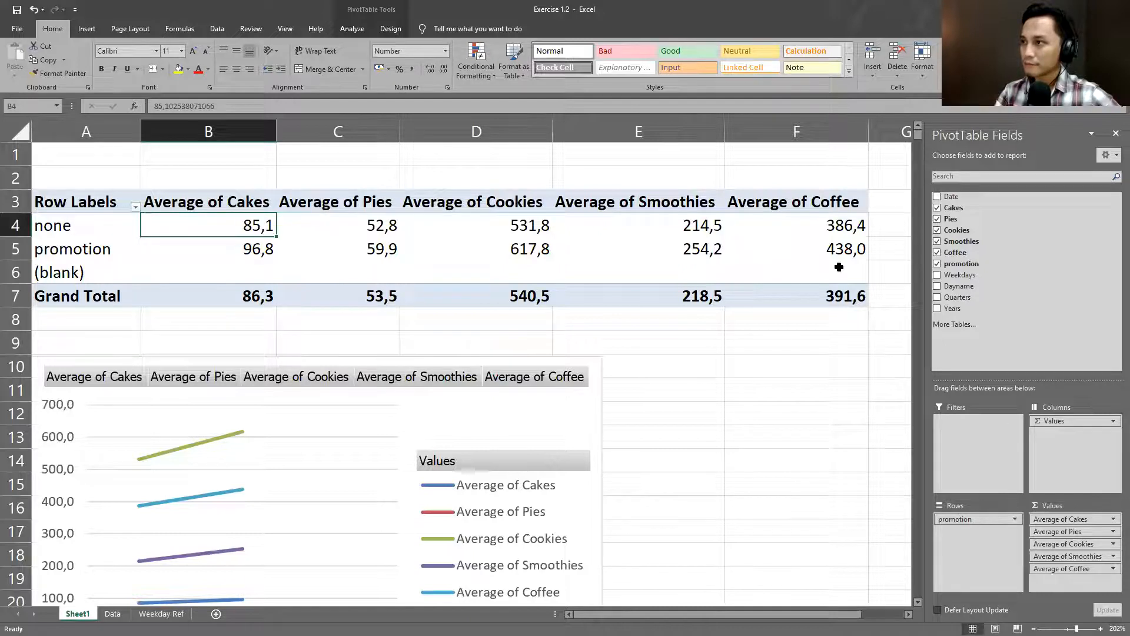
Change the Cakes value field's calculation from Average to Sum
left_click(1113, 519)
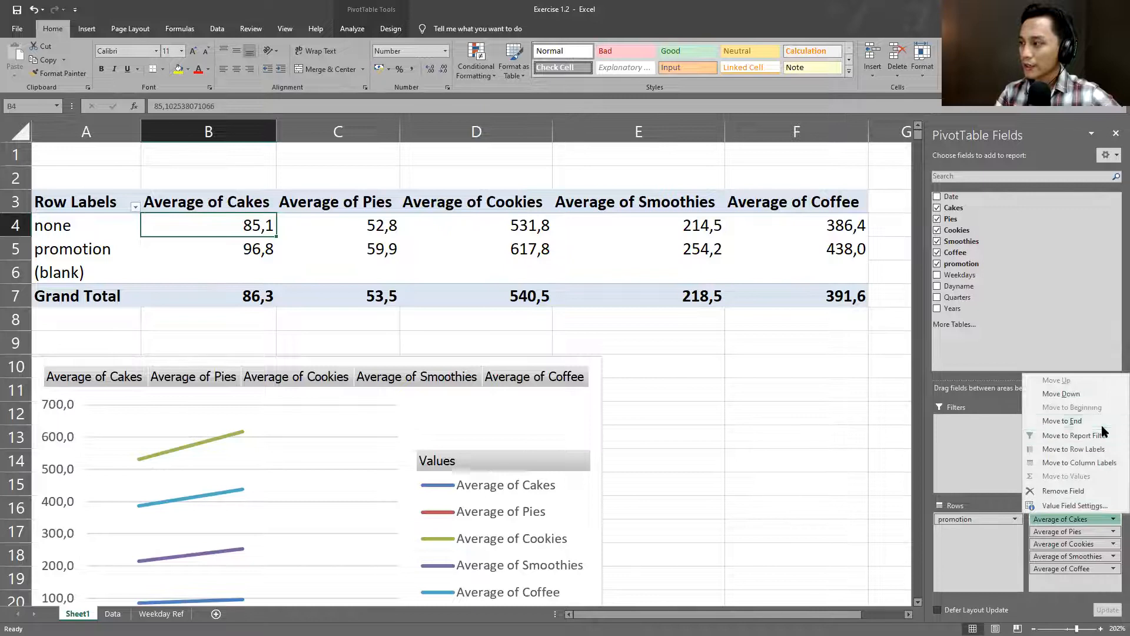
left_click(422, 252)
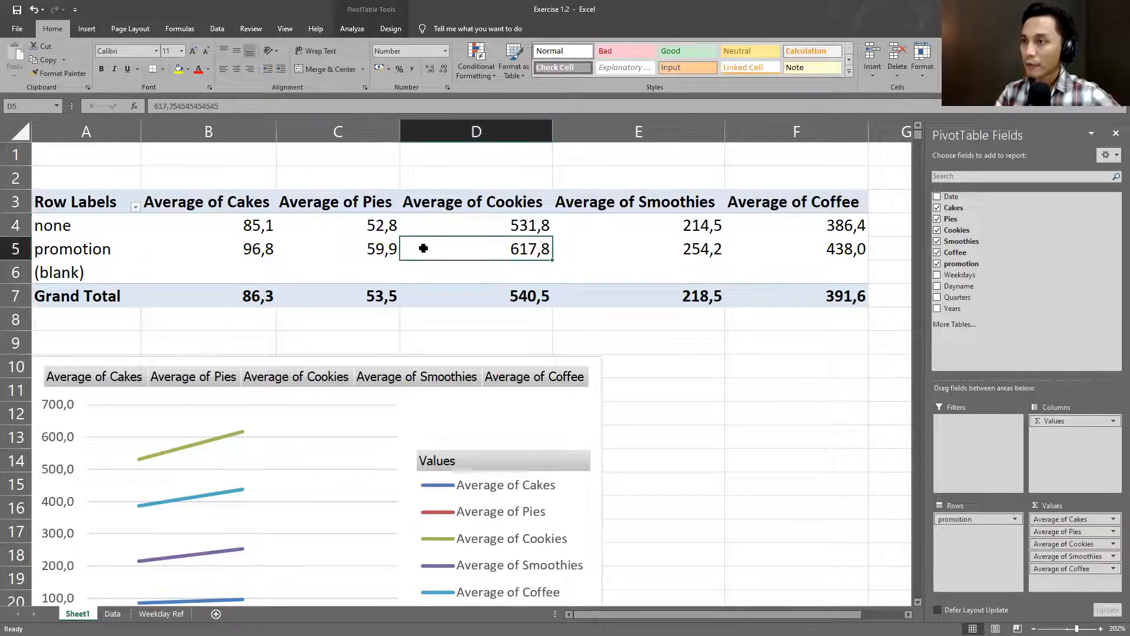
left_click(273, 250)
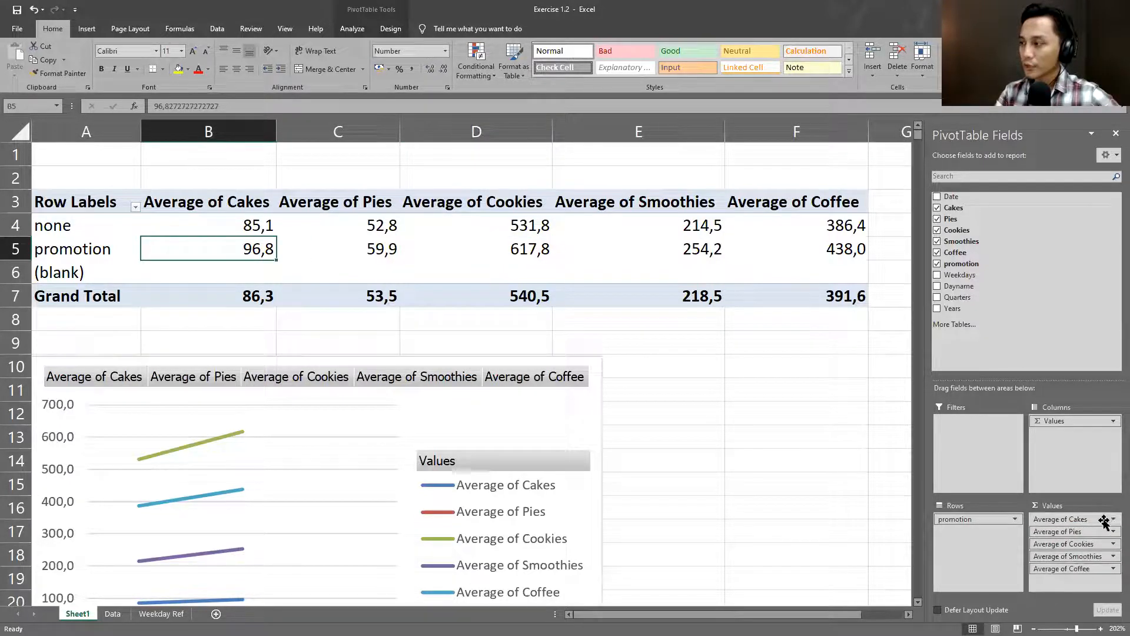
left_click(1113, 519)
left_click(1112, 511)
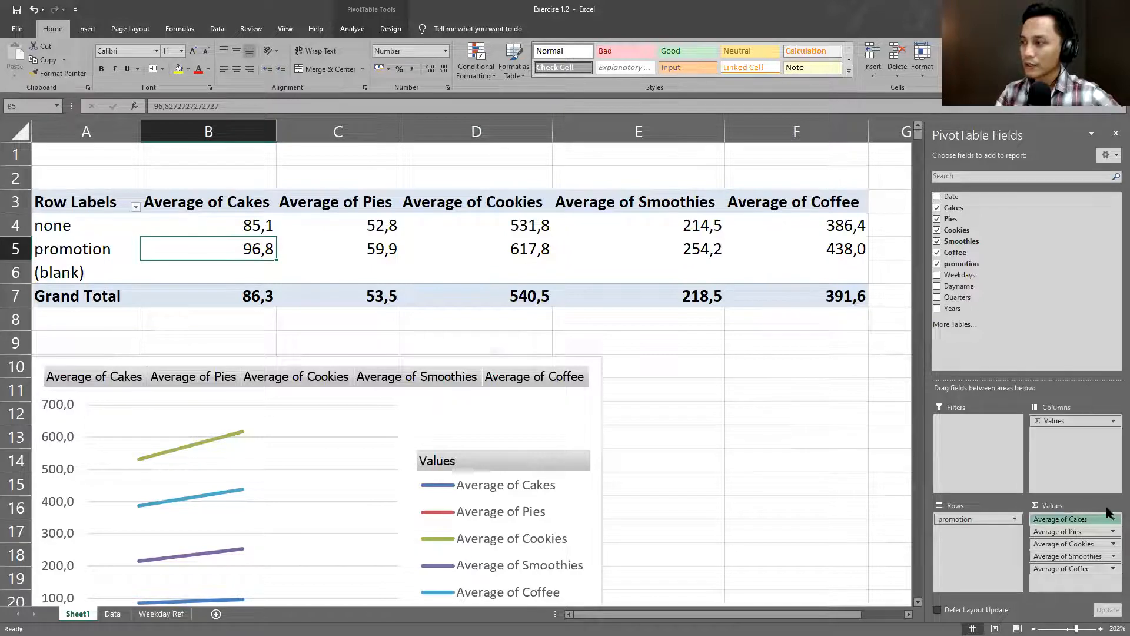
left_click(468, 337)
left_click(520, 407)
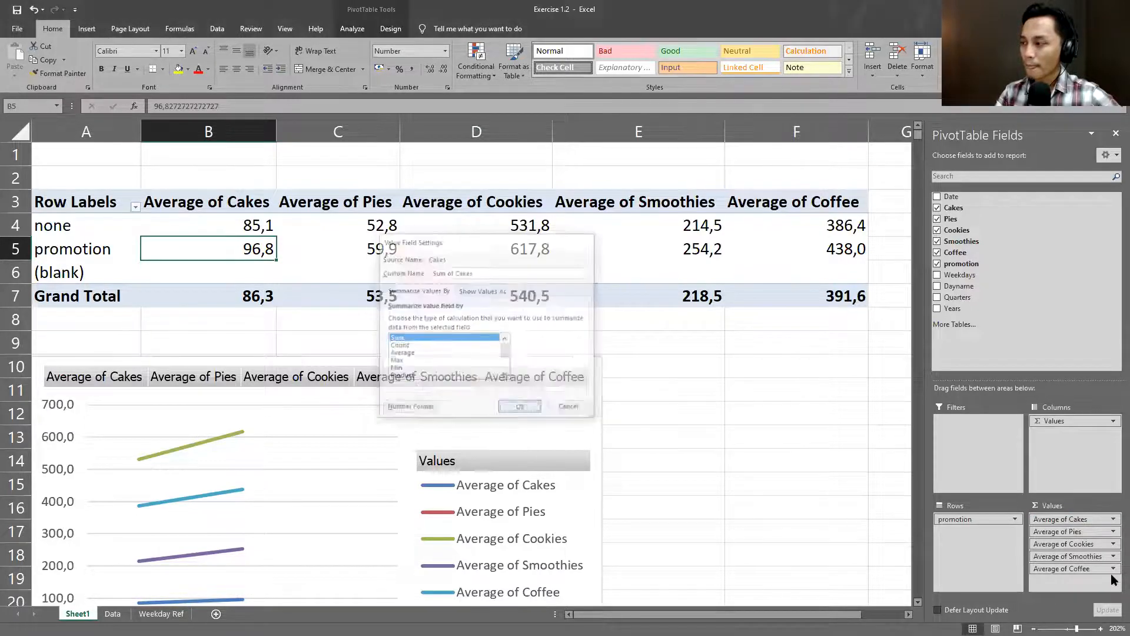
Summarize the Pies and Cookies value fields by Sum instead of Average
left_click(1112, 532)
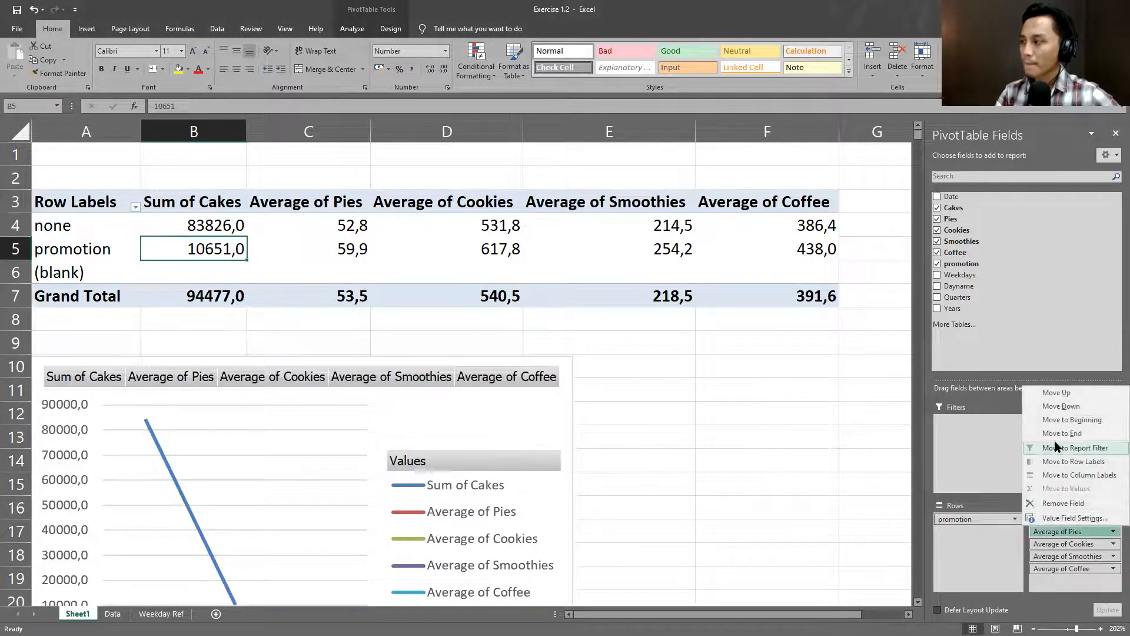
left_click(1075, 518)
left_click(468, 338)
left_click(521, 408)
left_click(1112, 544)
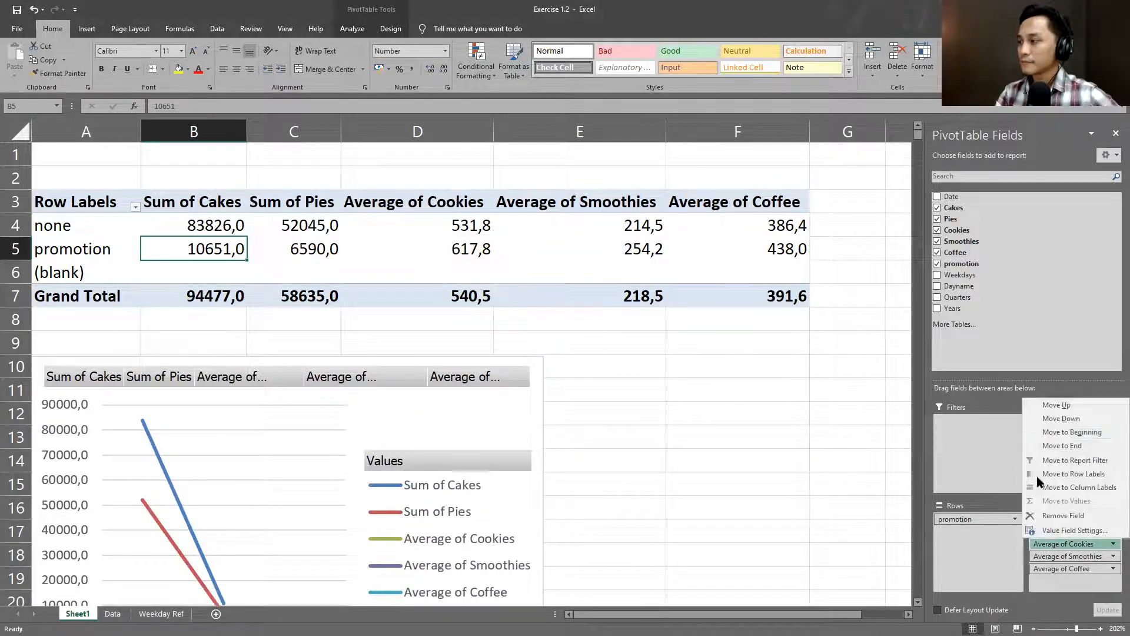
left_click(1064, 531)
left_click(444, 338)
left_click(520, 408)
Summarize the Smoothies and Coffee value fields by Sum instead of Average
left_click(1113, 556)
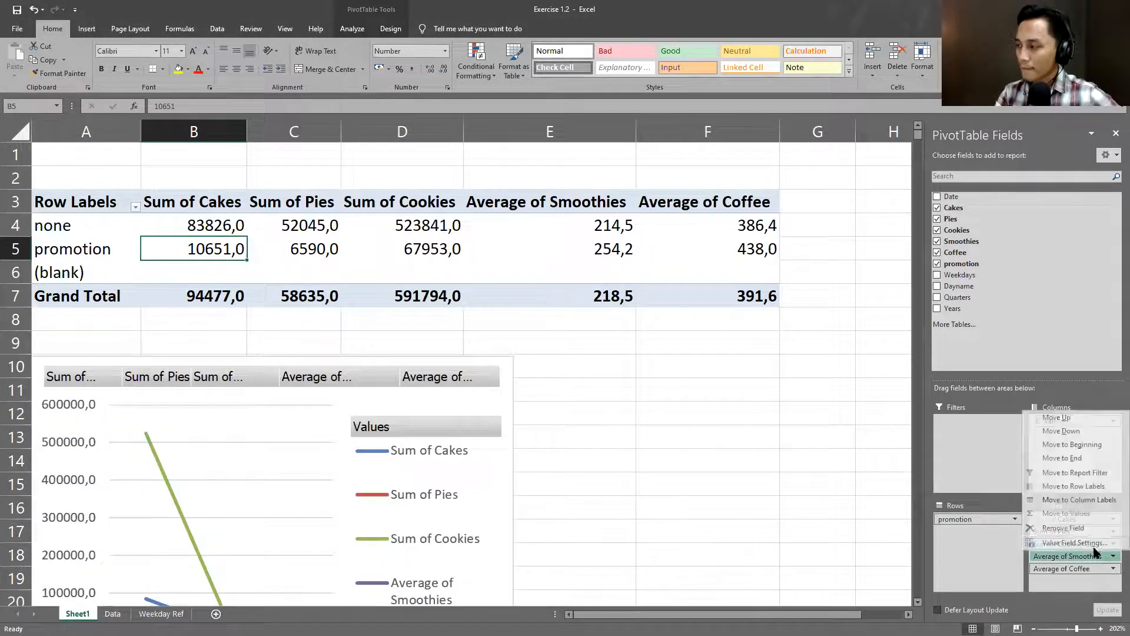
left_click(1054, 533)
left_click(450, 338)
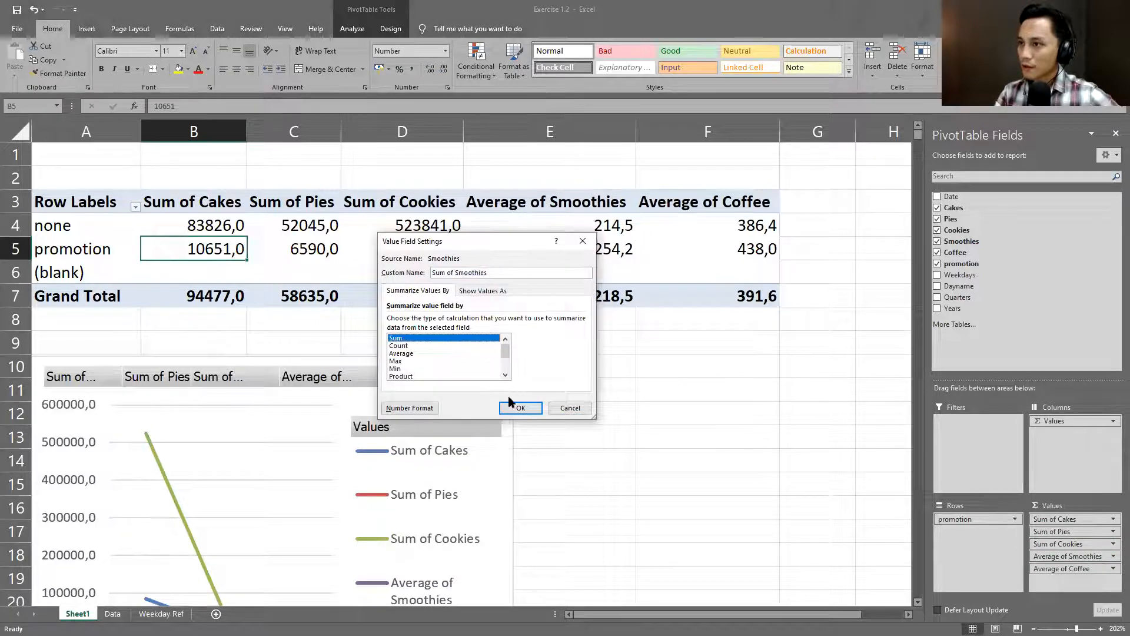
left_click(521, 408)
left_click(1113, 569)
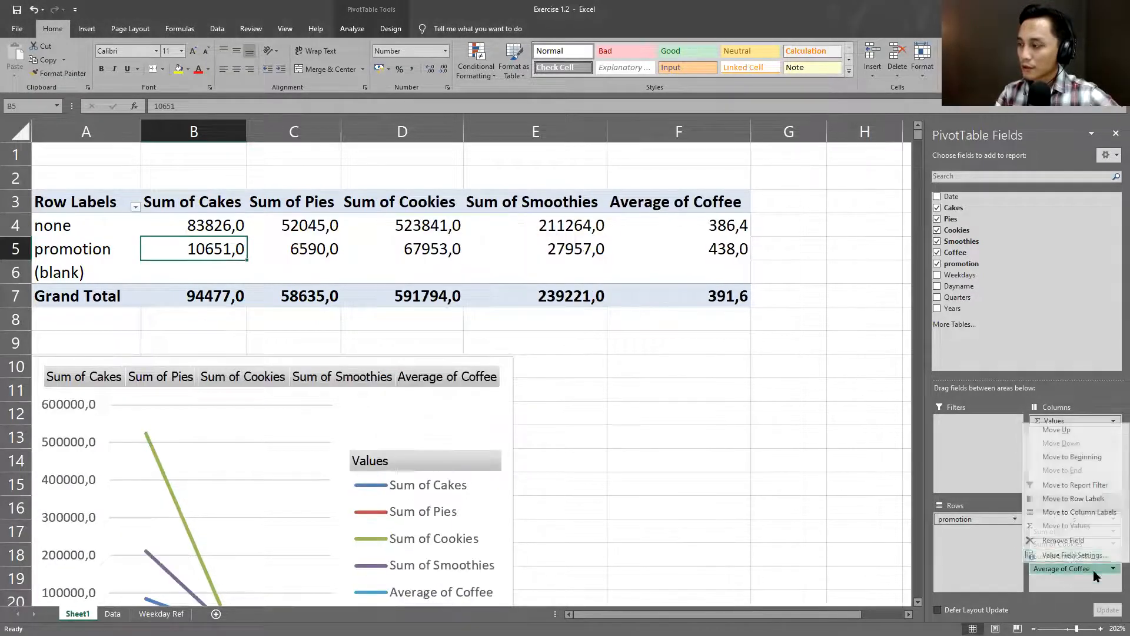
left_click(1063, 552)
left_click(454, 338)
left_click(521, 408)
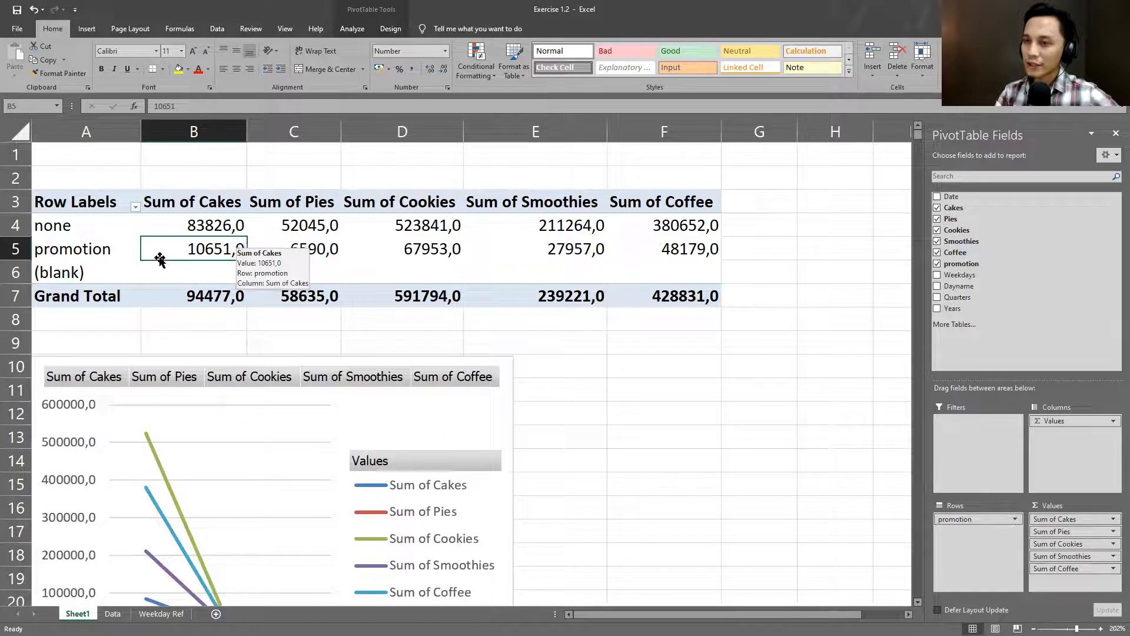
Compare the none and promotion rows in the pivot table to examine how summed product sales differ
left_click(81, 248)
left_click(72, 229)
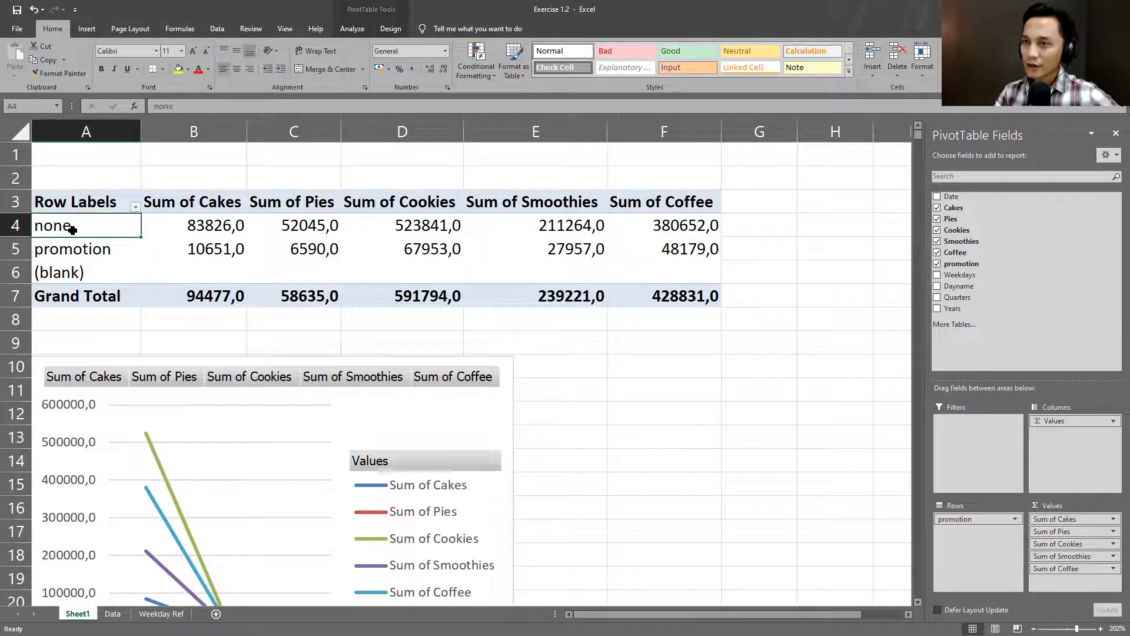
left_click(100, 252)
left_click(104, 231)
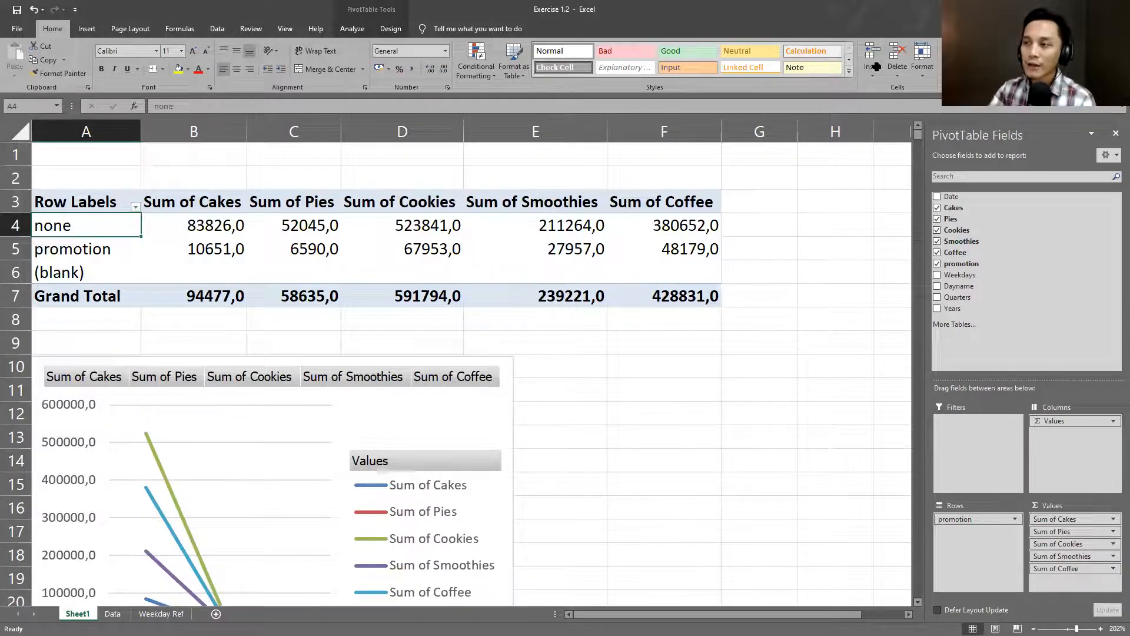
mouse_move(619, 307)
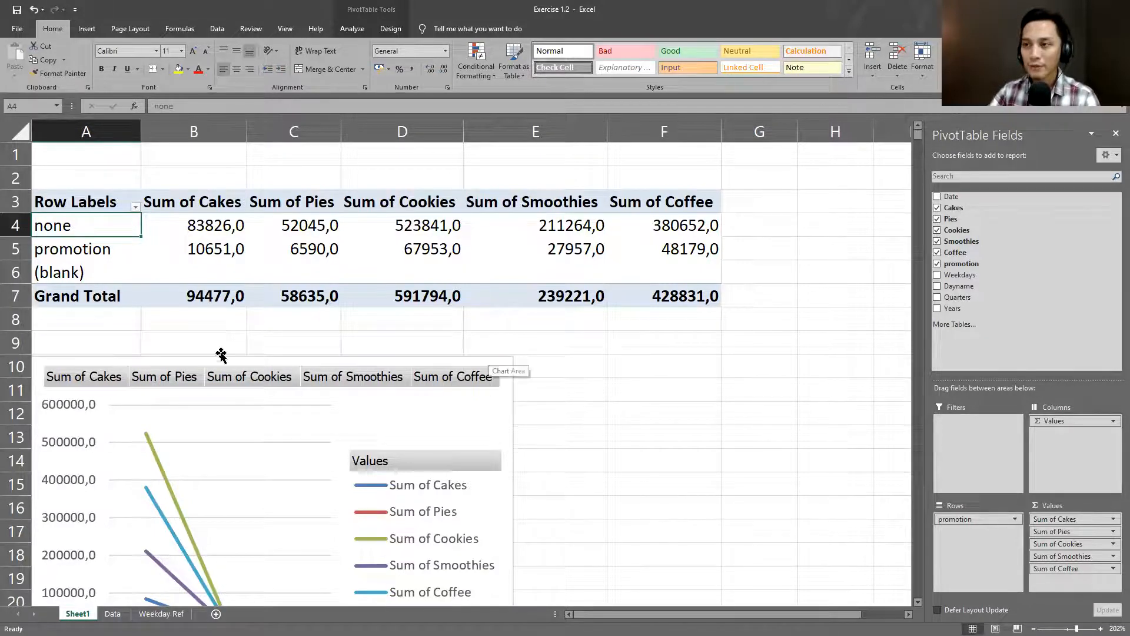
mouse_move(365, 288)
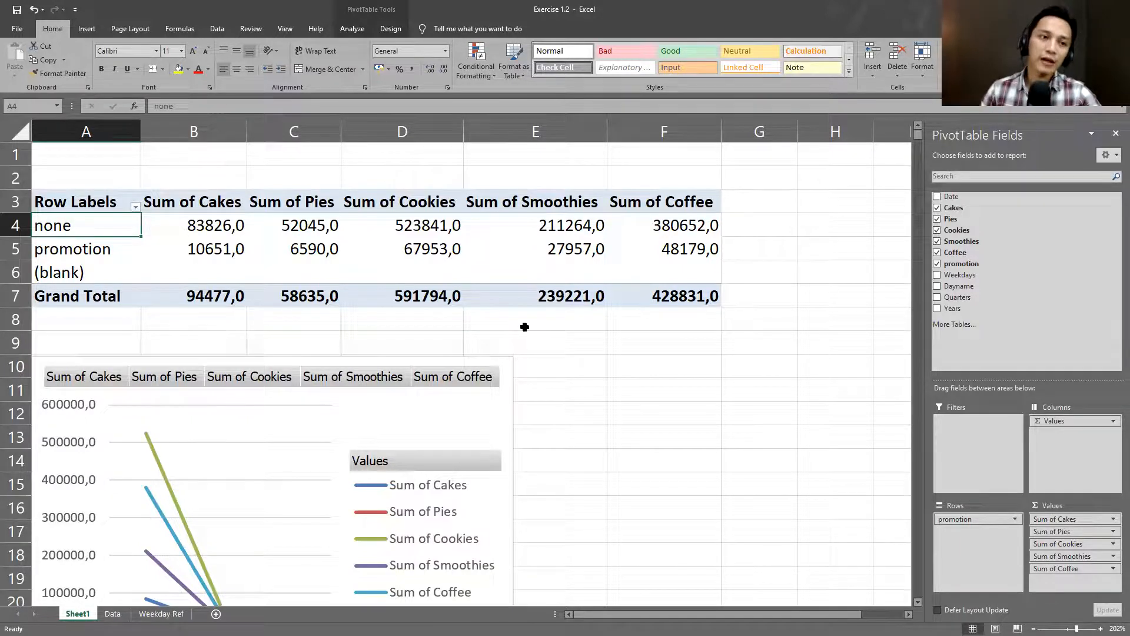
Switch to the PowerPoint slideshow and advance past the La Petit Bakery exercise slide
key("alt+Tab")
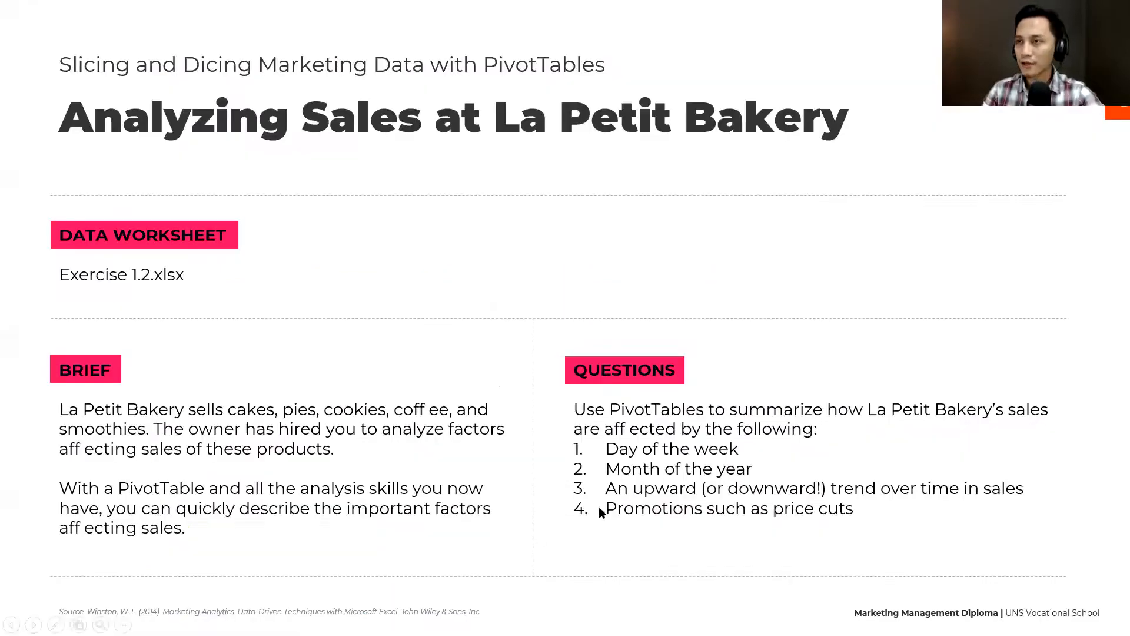
left_click(541, 376)
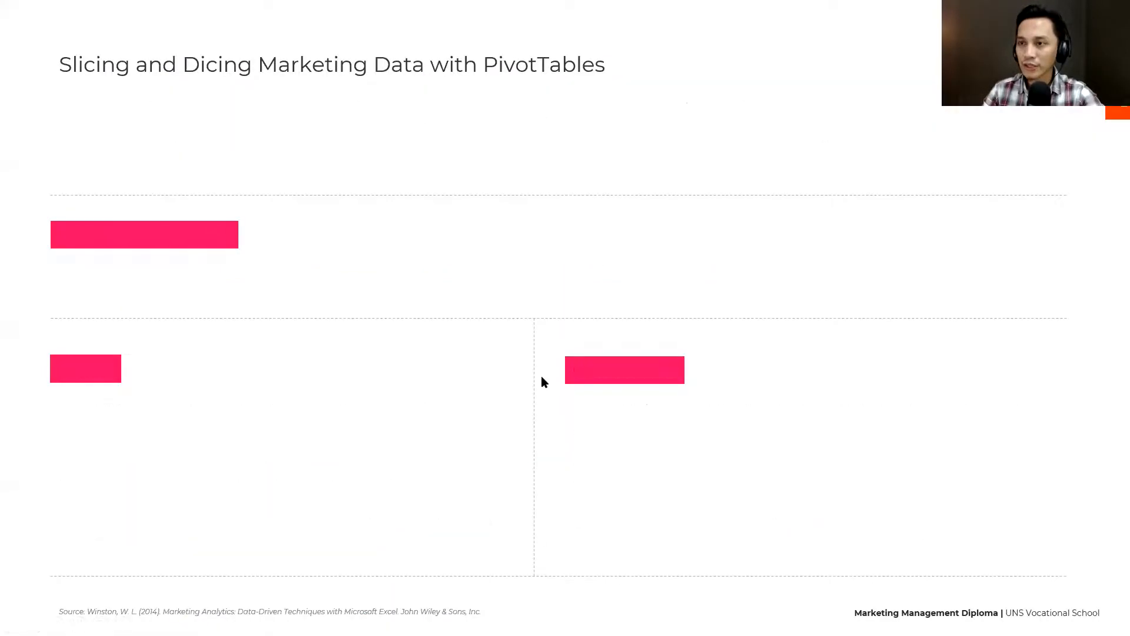